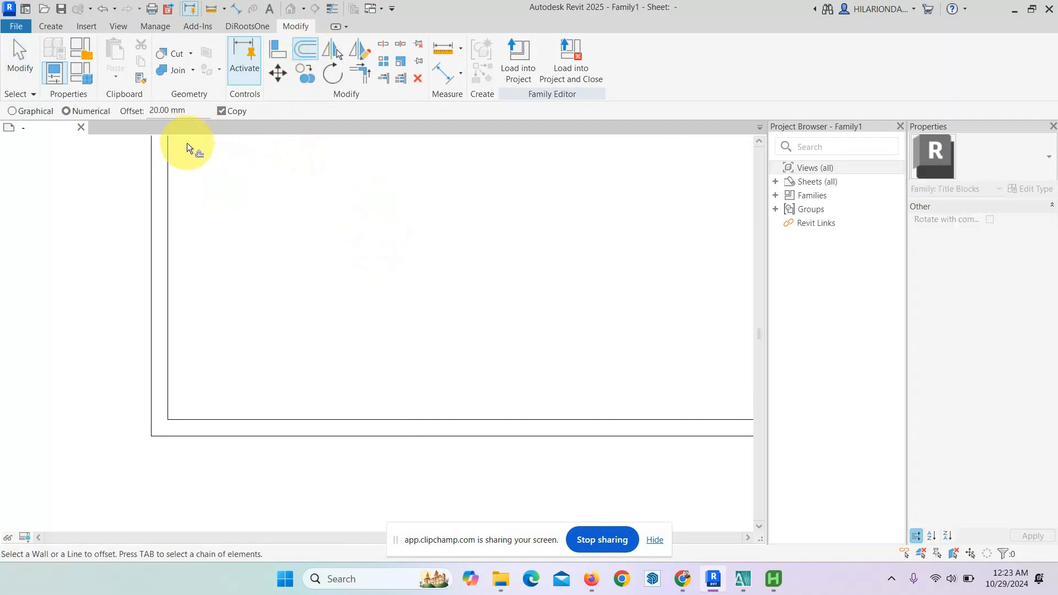
Offset a copy of the inner border's bottom line 50 mm upward to form the title strip.
{"action": "type", "text": "50"}
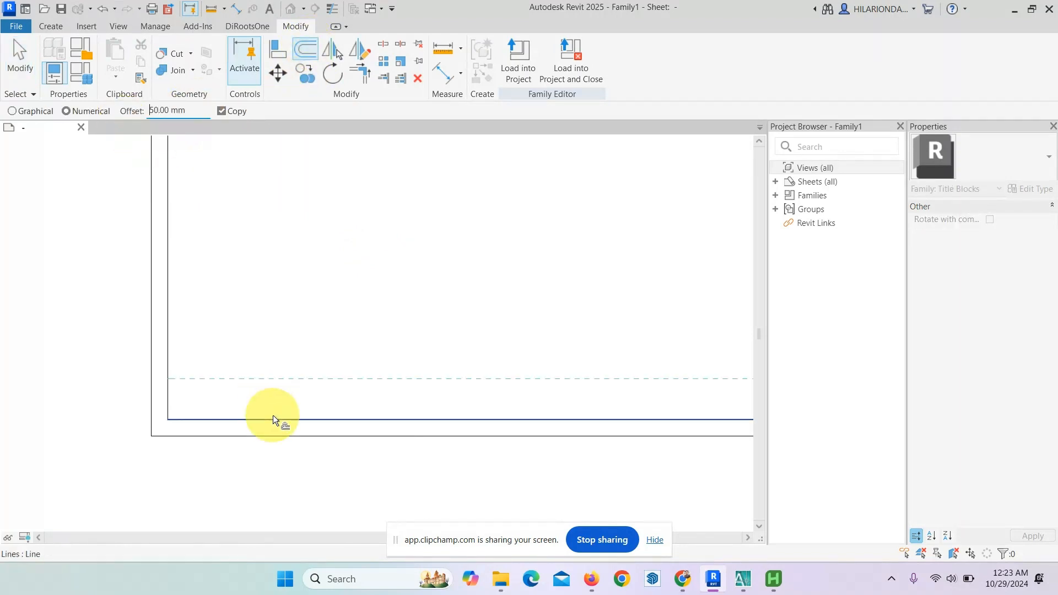
{"action": "left_click", "coordinate": [273, 415]}
{"action": "scroll", "coordinate": [374, 286], "scroll_direction": "down", "scroll_amount": 2}
{"action": "scroll", "coordinate": [374, 287], "scroll_direction": "down", "scroll_amount": 2}
{"action": "middle_click_drag", "start_coordinate": [717, 372], "coordinate": [470, 356]}
{"action": "scroll", "coordinate": [474, 344], "scroll_direction": "up", "scroll_amount": 3}
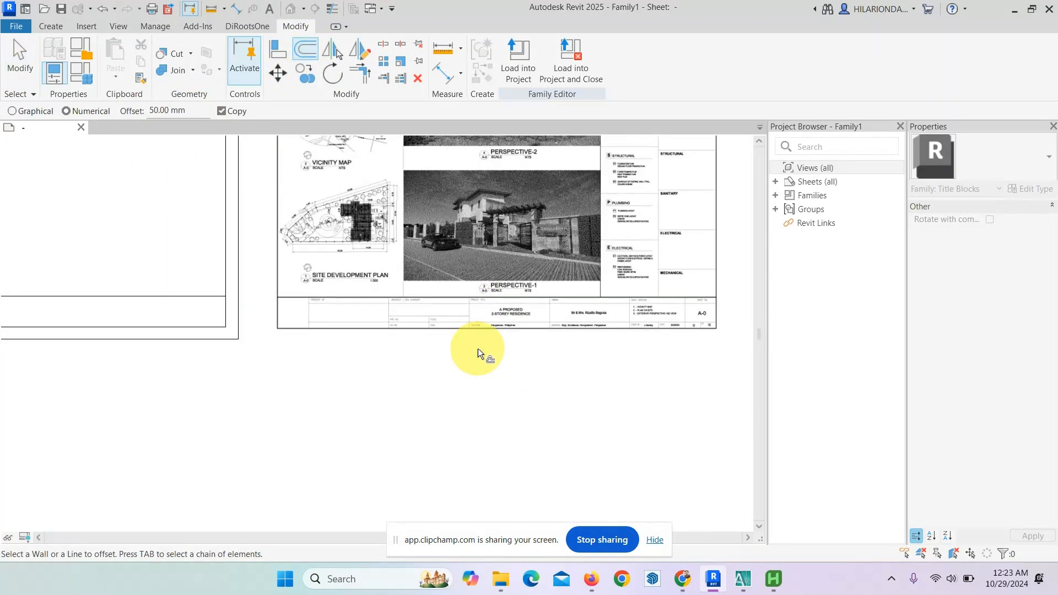
{"action": "left_click", "coordinate": [21, 49]}
Offset copies of the inner border's left and right lines 50 mm inward.
{"action": "scroll", "coordinate": [378, 321], "scroll_direction": "up", "scroll_amount": 2}
{"action": "scroll", "coordinate": [418, 333], "scroll_direction": "down", "scroll_amount": 3}
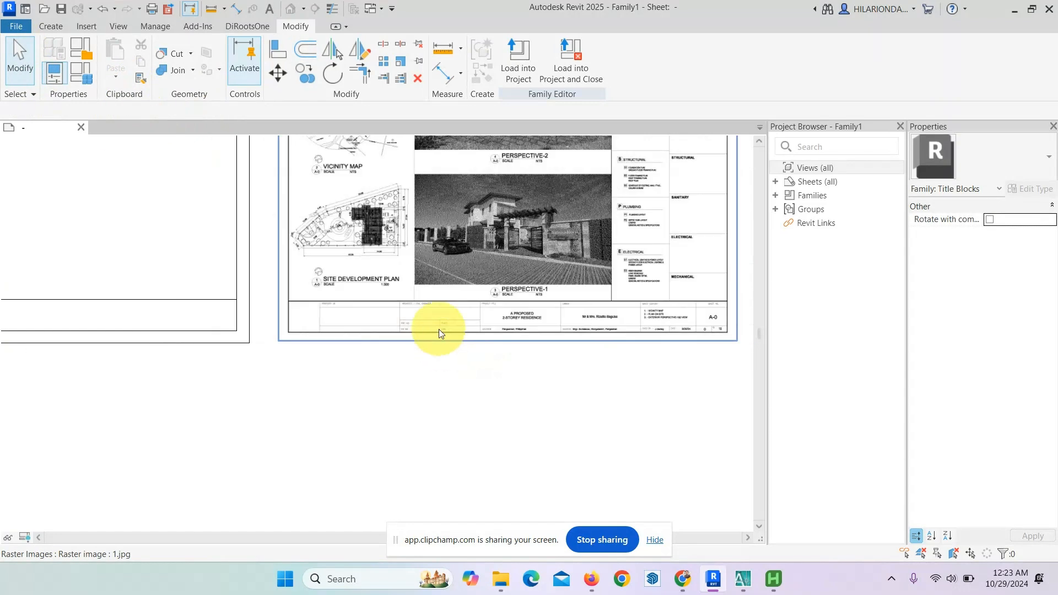
{"action": "middle_click_drag", "start_coordinate": [189, 347], "coordinate": [546, 342]}
{"action": "scroll", "coordinate": [362, 276], "scroll_direction": "up", "scroll_amount": 3}
{"action": "scroll", "coordinate": [416, 329], "scroll_direction": "up", "scroll_amount": 1}
{"action": "middle_click_drag", "start_coordinate": [415, 328], "coordinate": [396, 330]}
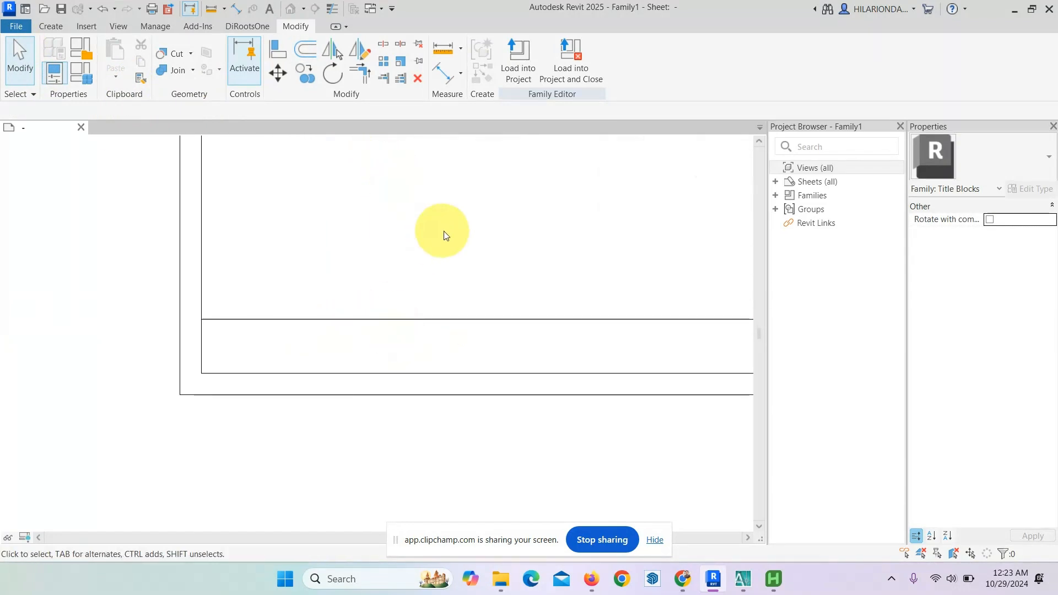
{"action": "middle_click_drag", "start_coordinate": [483, 242], "coordinate": [465, 250]}
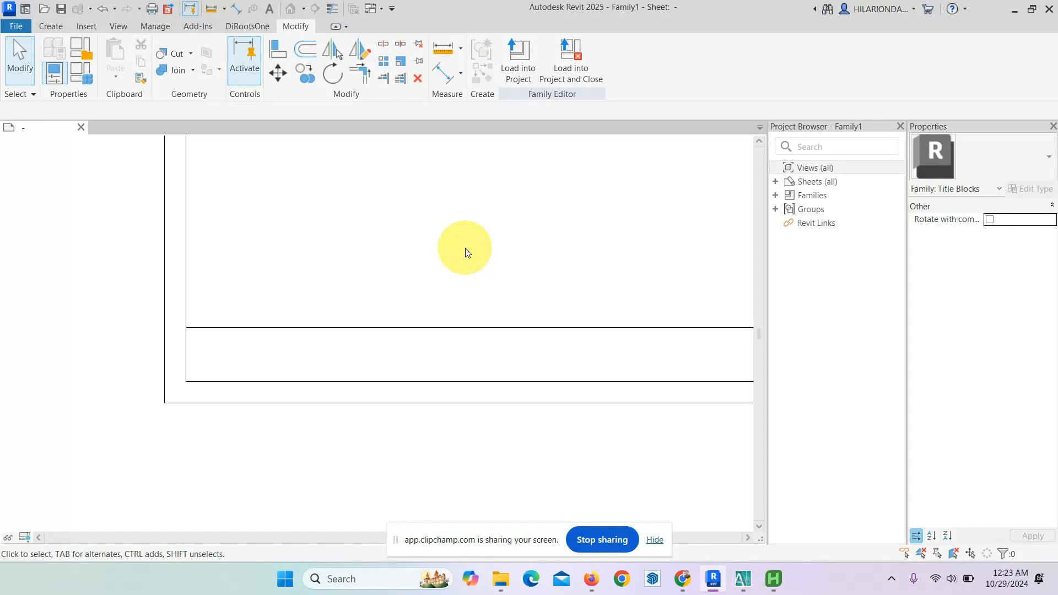
{"action": "left_click", "coordinate": [307, 51]}
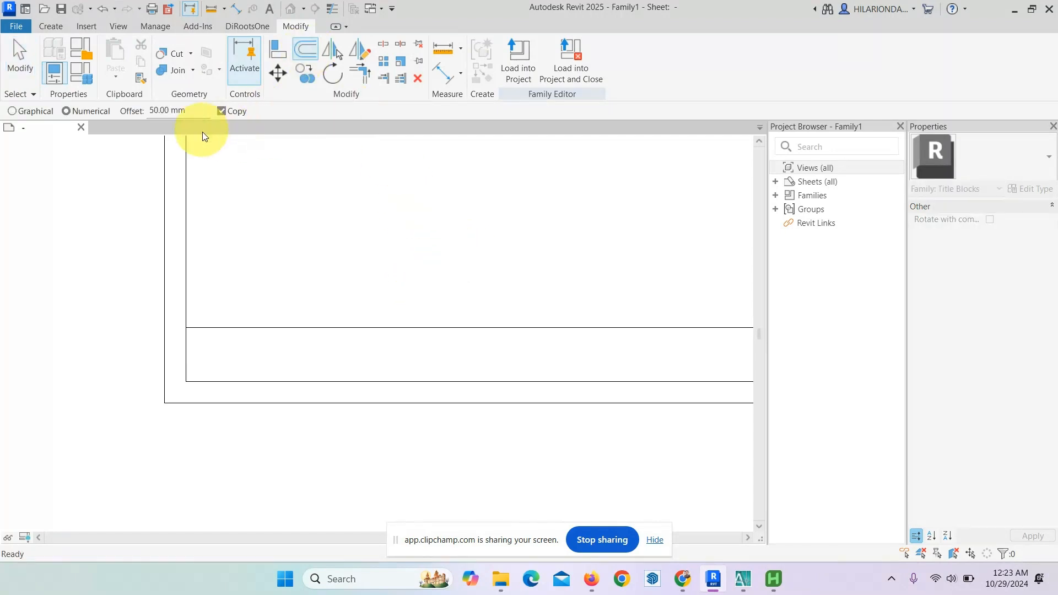
{"action": "left_click", "coordinate": [188, 261]}
{"action": "scroll", "coordinate": [333, 276], "scroll_direction": "down", "scroll_amount": 3}
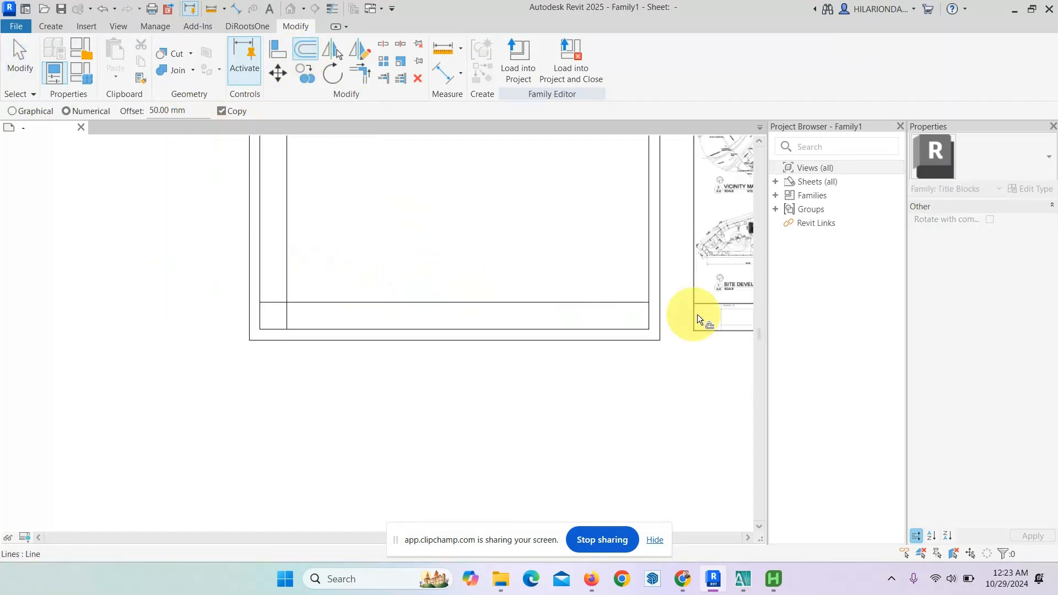
{"action": "scroll", "coordinate": [692, 313], "scroll_direction": "up", "scroll_amount": 2}
{"action": "left_click", "coordinate": [627, 311]}
Trim the left offset vertical line at the title strip's top line, keeping only the part inside the strip.
{"action": "scroll", "coordinate": [520, 312], "scroll_direction": "down", "scroll_amount": 2}
{"action": "scroll", "coordinate": [358, 307], "scroll_direction": "up", "scroll_amount": 2}
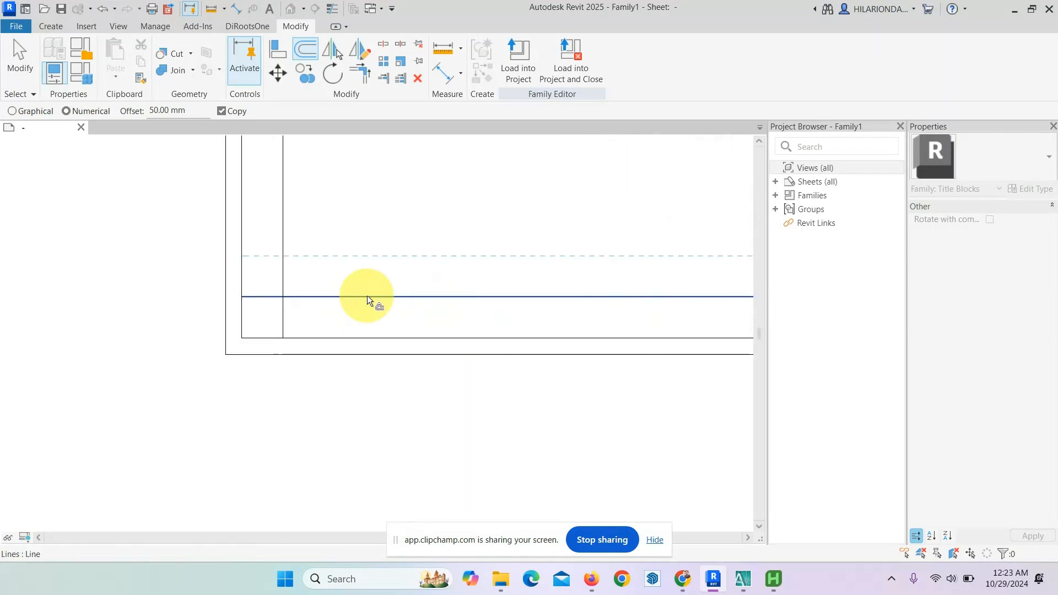
{"action": "left_click", "coordinate": [384, 78]}
{"action": "scroll", "coordinate": [303, 284], "scroll_direction": "up", "scroll_amount": 1}
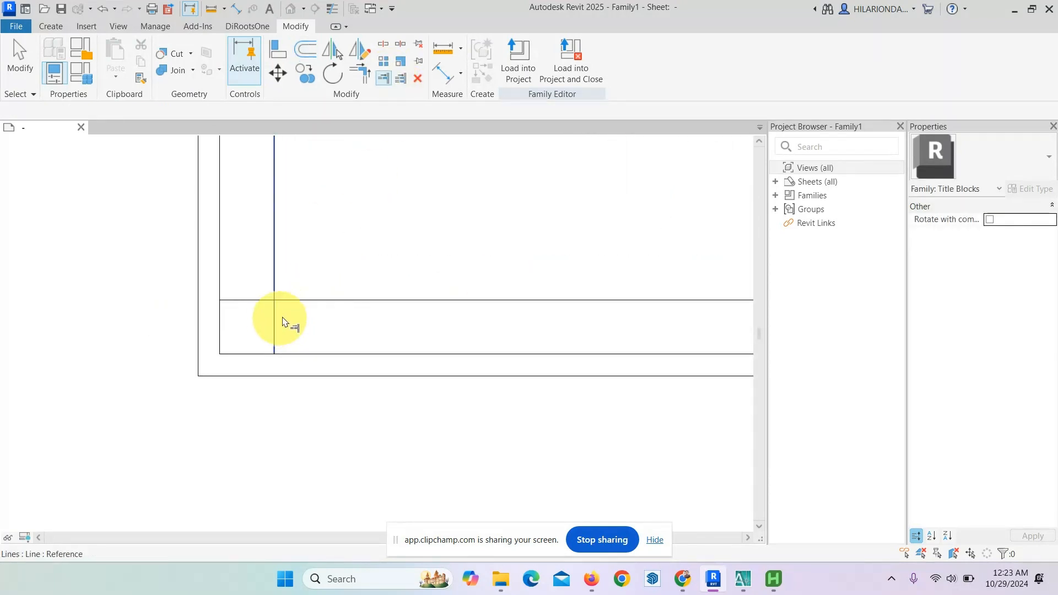
{"action": "left_click", "coordinate": [280, 300]}
{"action": "left_click", "coordinate": [275, 320]}
{"action": "scroll", "coordinate": [270, 254], "scroll_direction": "down", "scroll_amount": 2}
Trim the right offset vertical line at the title strip's top line, keeping only the part inside the strip.
{"action": "left_click", "coordinate": [716, 299]}
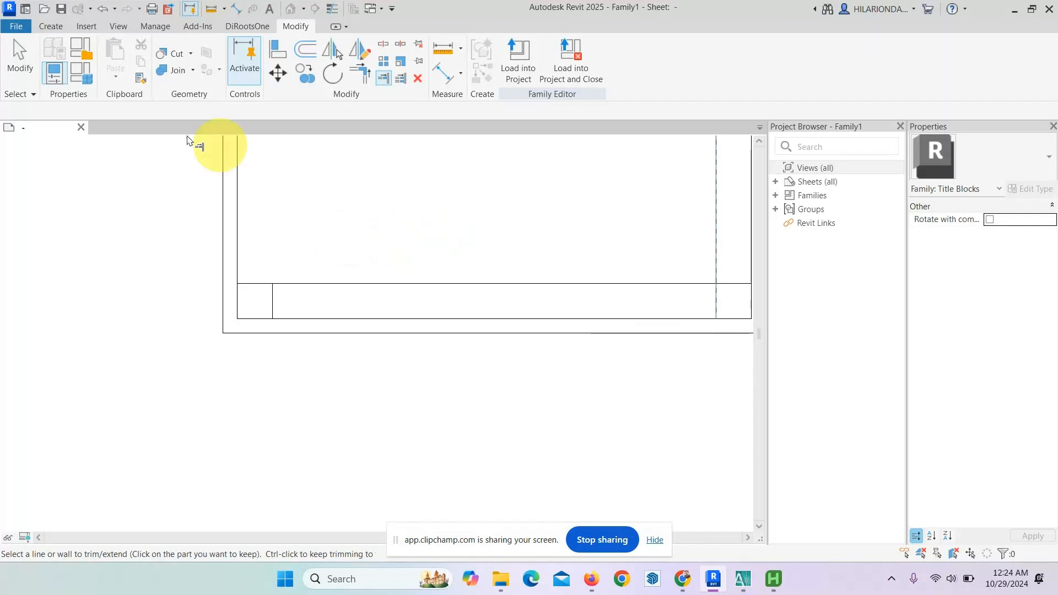
{"action": "key", "text": "Escape"}
{"action": "key", "text": "Escape"}
{"action": "middle_click_drag", "start_coordinate": [741, 296], "coordinate": [579, 315]}
{"action": "scroll", "coordinate": [576, 314], "scroll_direction": "up", "scroll_amount": 2}
{"action": "key", "text": "Return"}
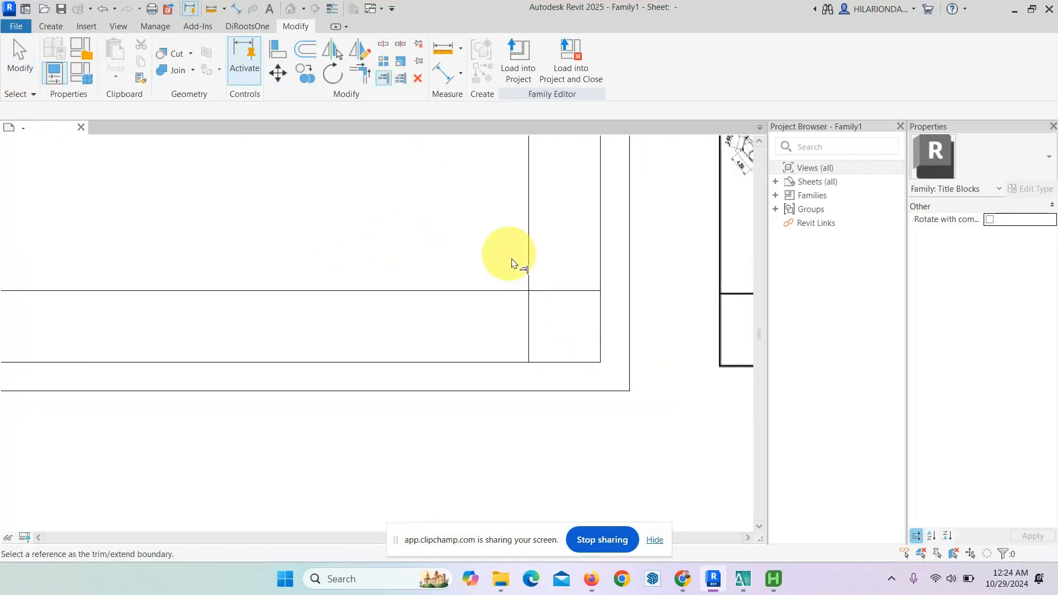
{"action": "left_click", "coordinate": [521, 290]}
{"action": "left_click", "coordinate": [529, 318]}
{"action": "scroll", "coordinate": [612, 314], "scroll_direction": "down", "scroll_amount": 2}
{"action": "left_click", "coordinate": [27, 58]}
Examine the title strip layout in the reference sheet image and compare it with the drawn strip.
{"action": "scroll", "coordinate": [602, 354], "scroll_direction": "down", "scroll_amount": 2}
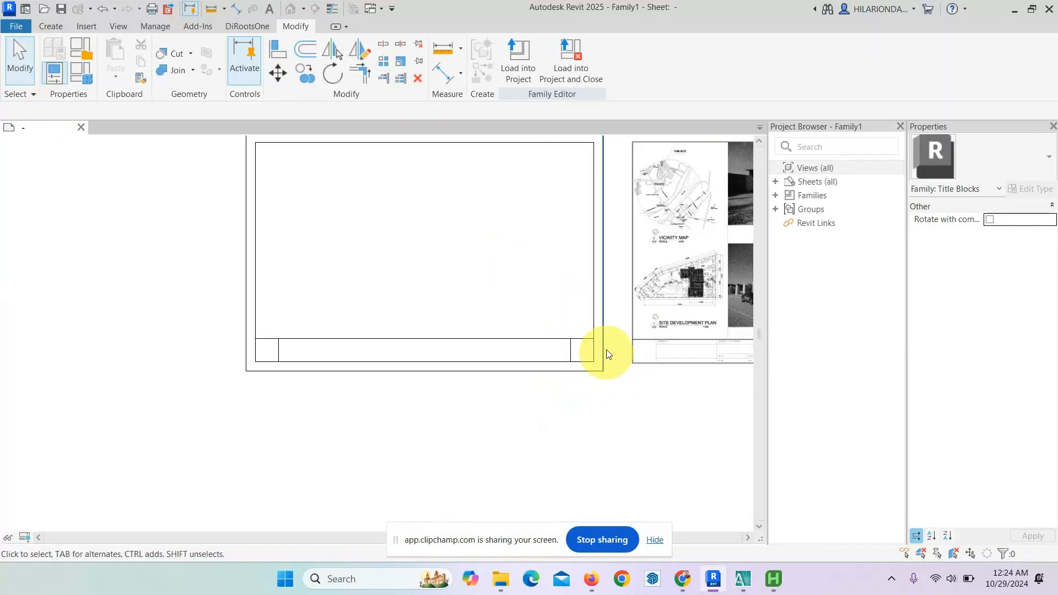
{"action": "scroll", "coordinate": [579, 279], "scroll_direction": "up", "scroll_amount": 3}
{"action": "scroll", "coordinate": [494, 275], "scroll_direction": "up", "scroll_amount": 1}
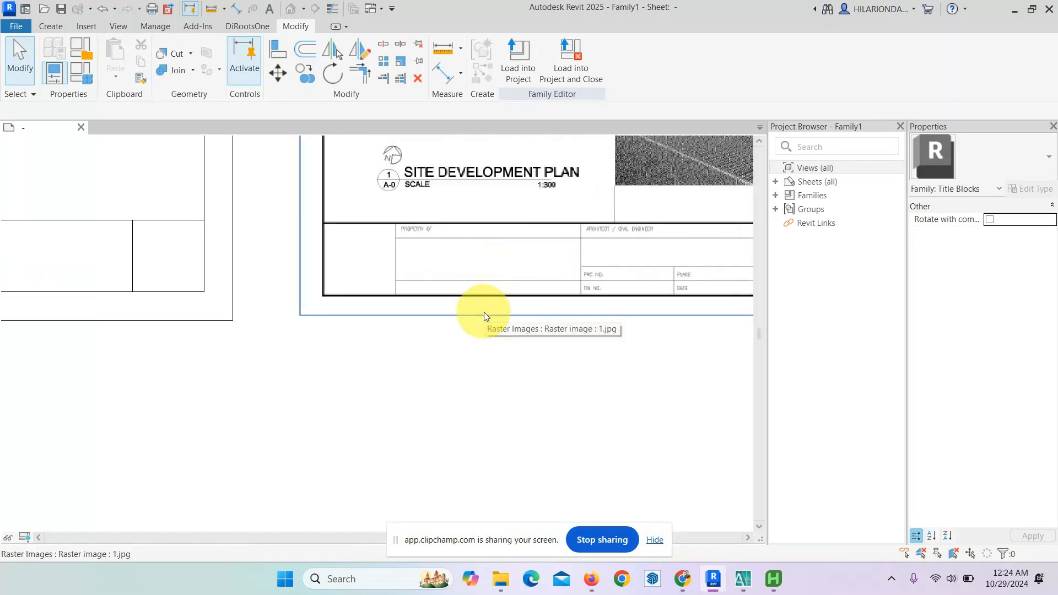
{"action": "scroll", "coordinate": [484, 312], "scroll_direction": "down", "scroll_amount": 2}
{"action": "scroll", "coordinate": [455, 344], "scroll_direction": "down", "scroll_amount": 2}
{"action": "scroll", "coordinate": [601, 345], "scroll_direction": "up", "scroll_amount": 2}
{"action": "middle_click_drag", "start_coordinate": [592, 344], "coordinate": [538, 345]}
{"action": "scroll", "coordinate": [538, 345], "scroll_direction": "up", "scroll_amount": 1}
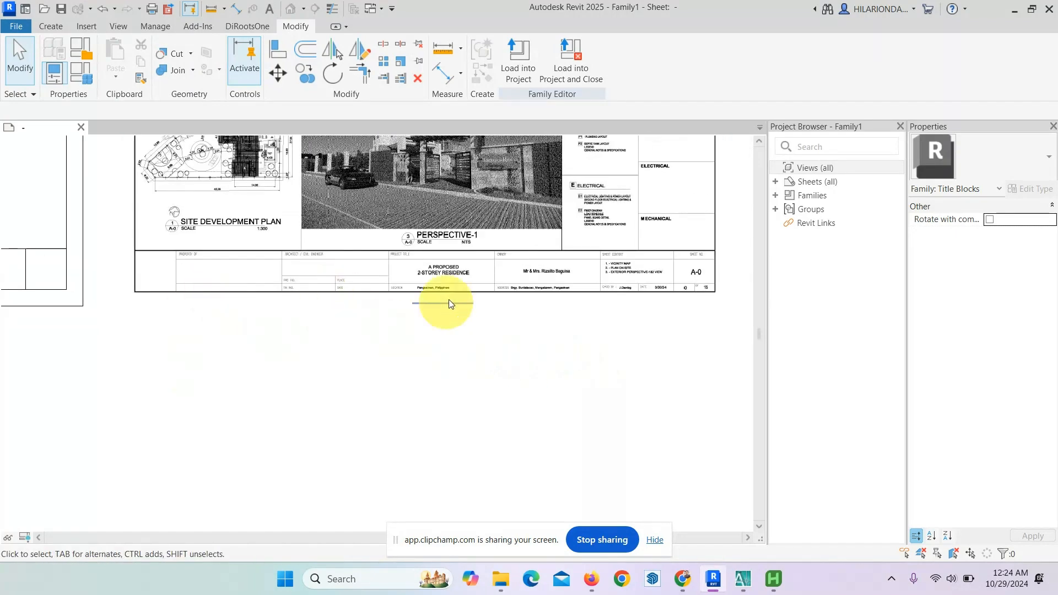
{"action": "scroll", "coordinate": [649, 302], "scroll_direction": "down", "scroll_amount": 2}
{"action": "middle_click_drag", "start_coordinate": [323, 325], "coordinate": [534, 314]}
{"action": "scroll", "coordinate": [419, 294], "scroll_direction": "up", "scroll_amount": 1}
{"action": "middle_click_drag", "start_coordinate": [432, 319], "coordinate": [428, 368]}
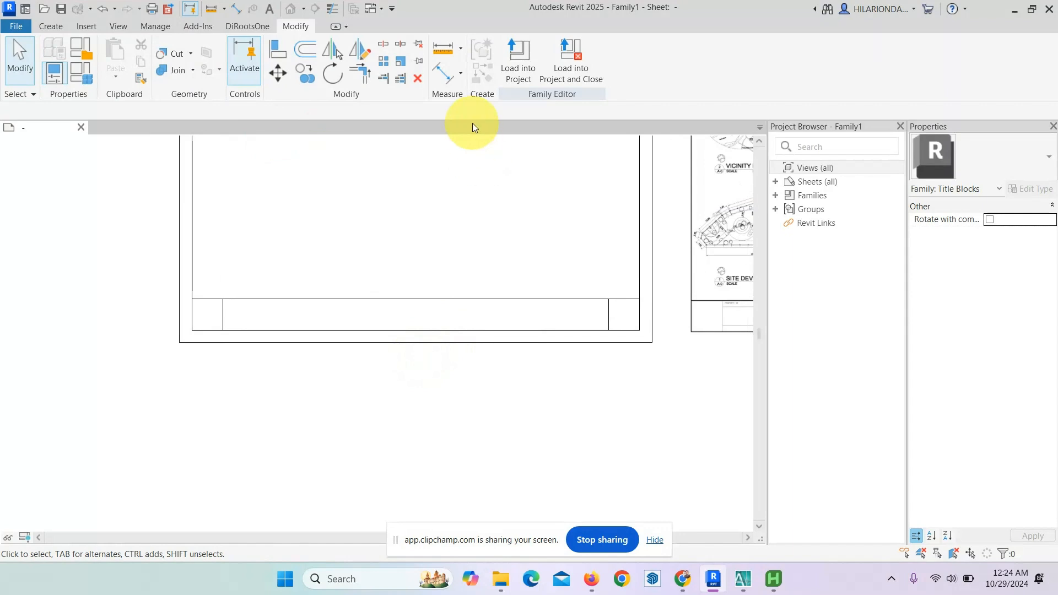
{"action": "middle_click_drag", "start_coordinate": [361, 201], "coordinate": [351, 239]}
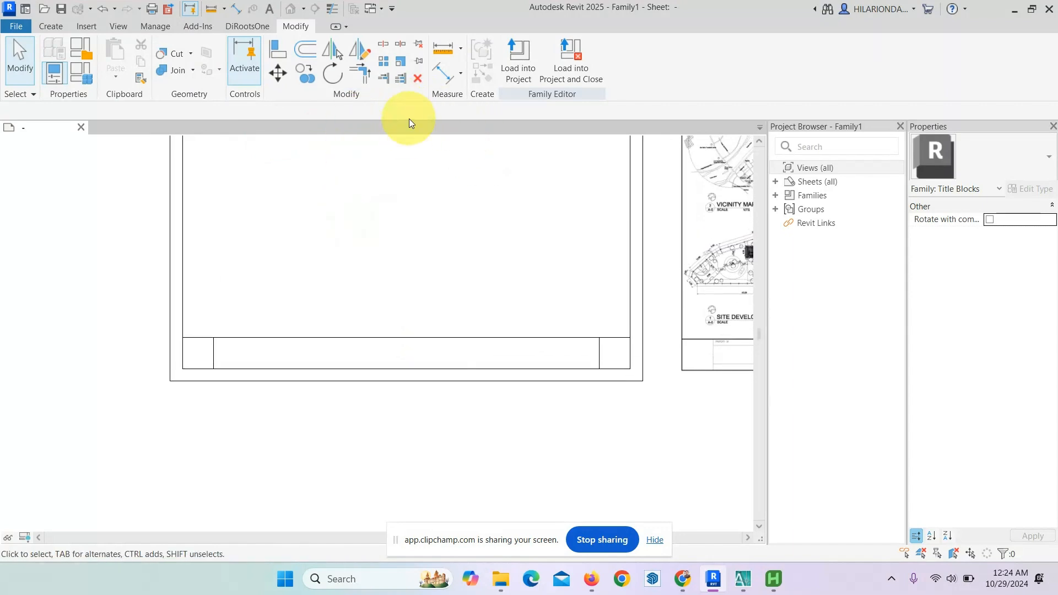
Measure the distance between the two vertical dividers in the title strip.
{"action": "left_click", "coordinate": [442, 75]}
{"action": "left_click", "coordinate": [213, 338]}
{"action": "scroll", "coordinate": [386, 354], "scroll_direction": "up", "scroll_amount": 2}
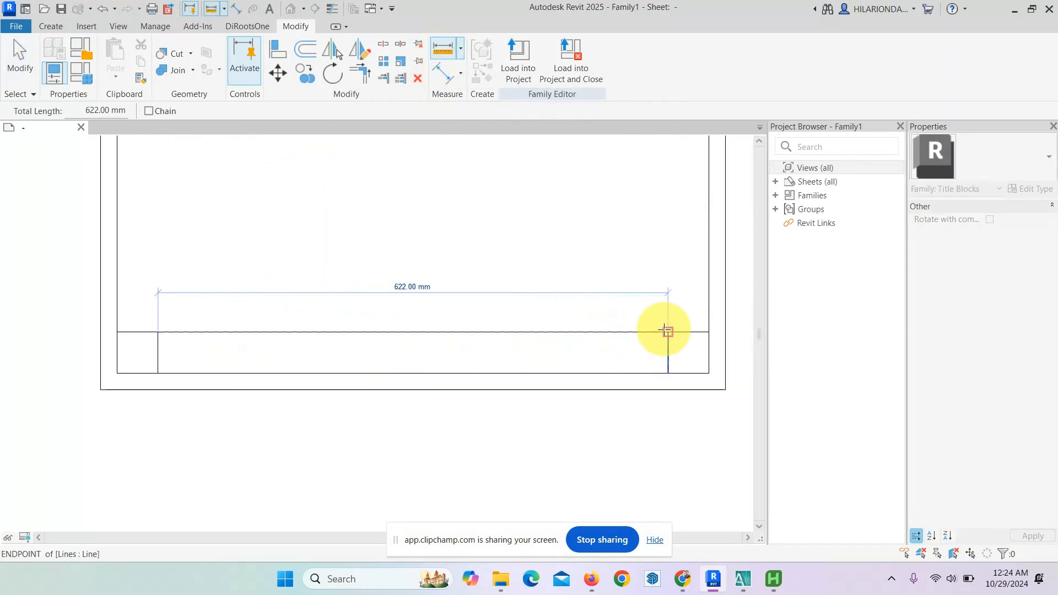
{"action": "left_click", "coordinate": [17, 61]}
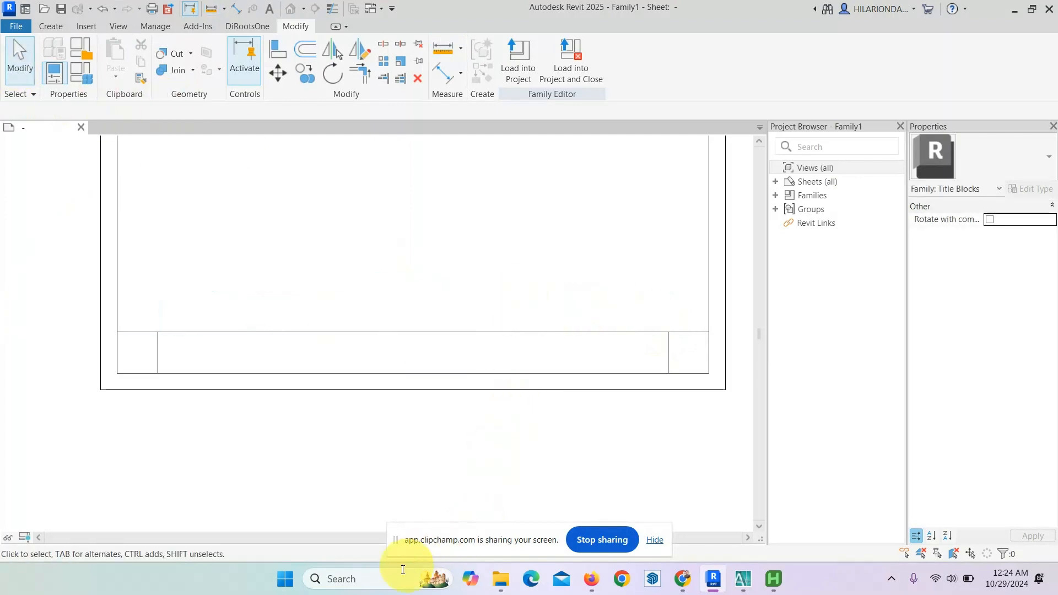
Switch to Calculator and divide 622 by 5 to get the cell width.
{"action": "left_click", "coordinate": [378, 579]}
{"action": "type", "text": "AA"}
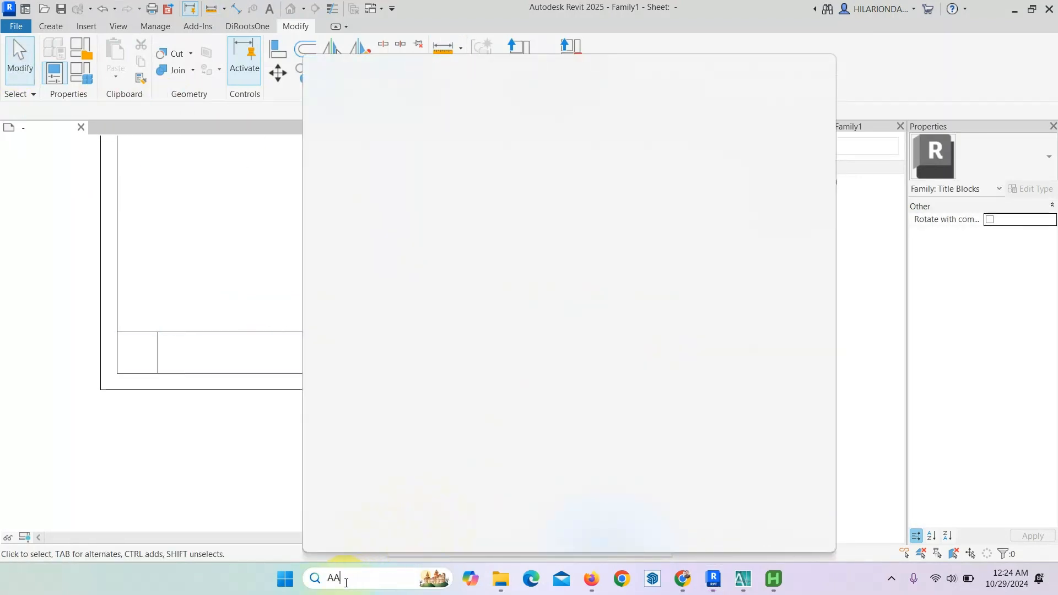
{"action": "type", "text": "CAL"}
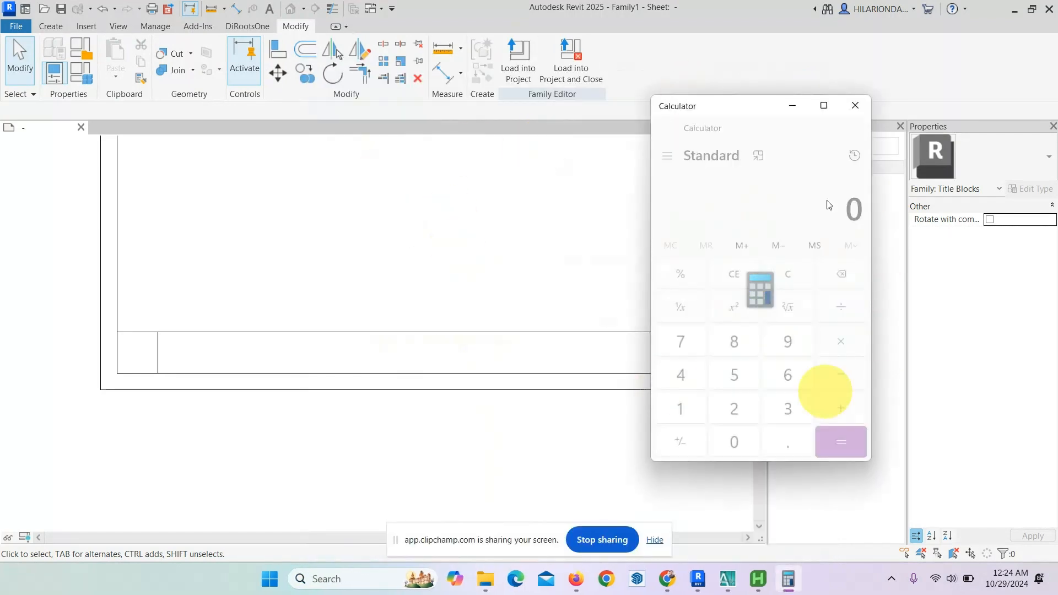
{"action": "double_click", "coordinate": [742, 397]}
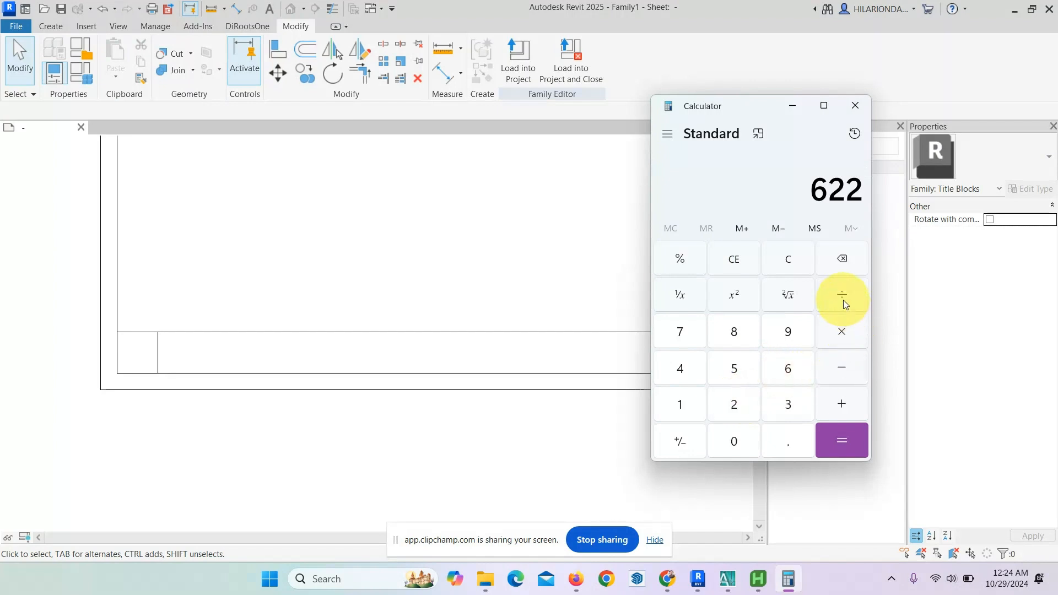
{"action": "left_click", "coordinate": [743, 374]}
{"action": "left_click", "coordinate": [828, 434]}
{"action": "left_click", "coordinate": [792, 106]}
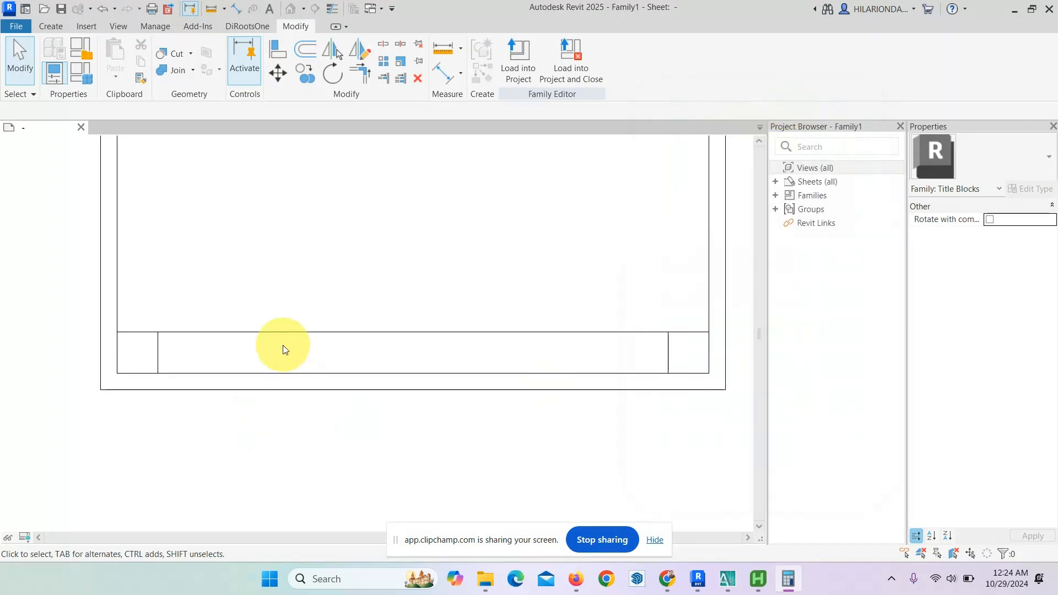
Offset the left divider repeatedly to the right by 124.4 mm, adding four dividers that split the strip into five equal cells.
{"action": "scroll", "coordinate": [331, 338], "scroll_direction": "up", "scroll_amount": 2}
{"action": "scroll", "coordinate": [330, 259], "scroll_direction": "up", "scroll_amount": 1}
{"action": "mouse_move", "coordinate": [336, 261]}
{"action": "middle_mouse_down"}
{"action": "mouse_move", "coordinate": [368, 246]}
{"action": "mouse_move", "coordinate": [356, 255]}
{"action": "middle_mouse_up"}
{"action": "left_click", "coordinate": [305, 50]}
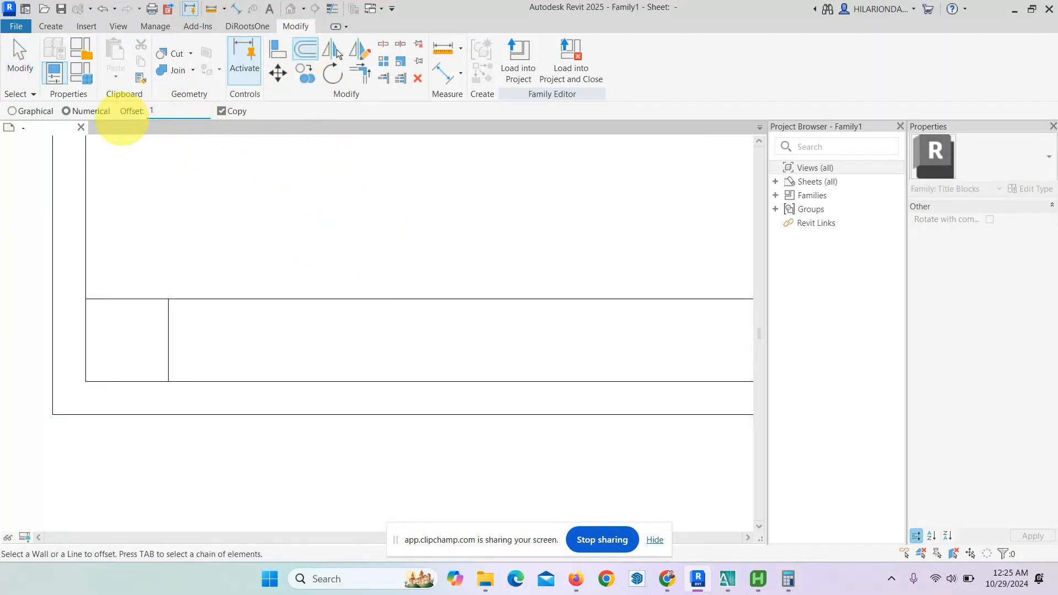
{"action": "type", "text": "124.4"}
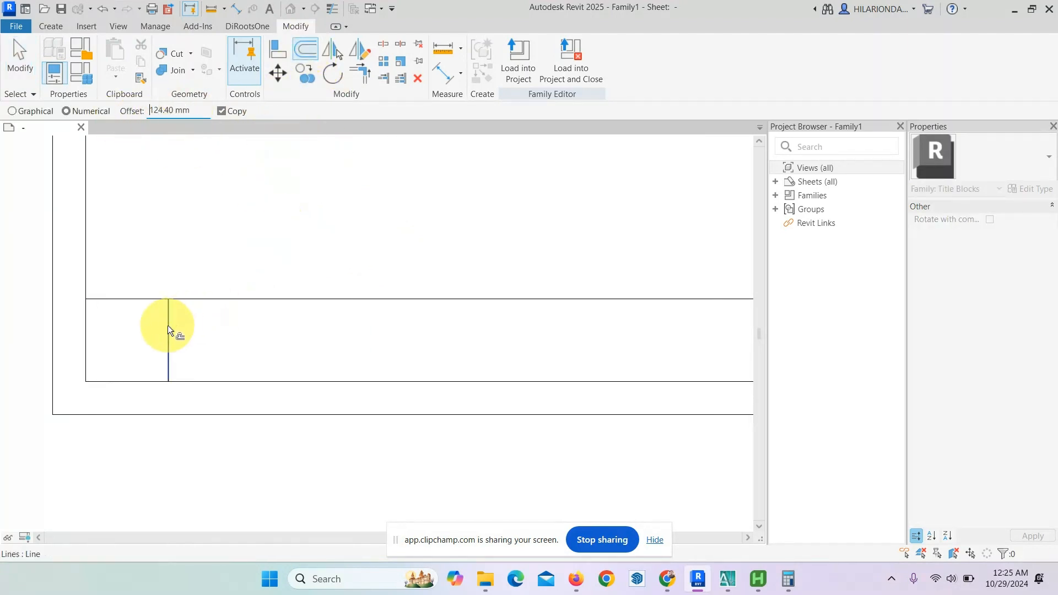
{"action": "left_click", "coordinate": [187, 330]}
{"action": "scroll", "coordinate": [229, 300], "scroll_direction": "down", "scroll_amount": 2}
{"action": "scroll", "coordinate": [399, 363], "scroll_direction": "down", "scroll_amount": 2}
{"action": "middle_click_drag", "start_coordinate": [402, 364], "coordinate": [271, 358]}
{"action": "scroll", "coordinate": [264, 351], "scroll_direction": "up", "scroll_amount": 1}
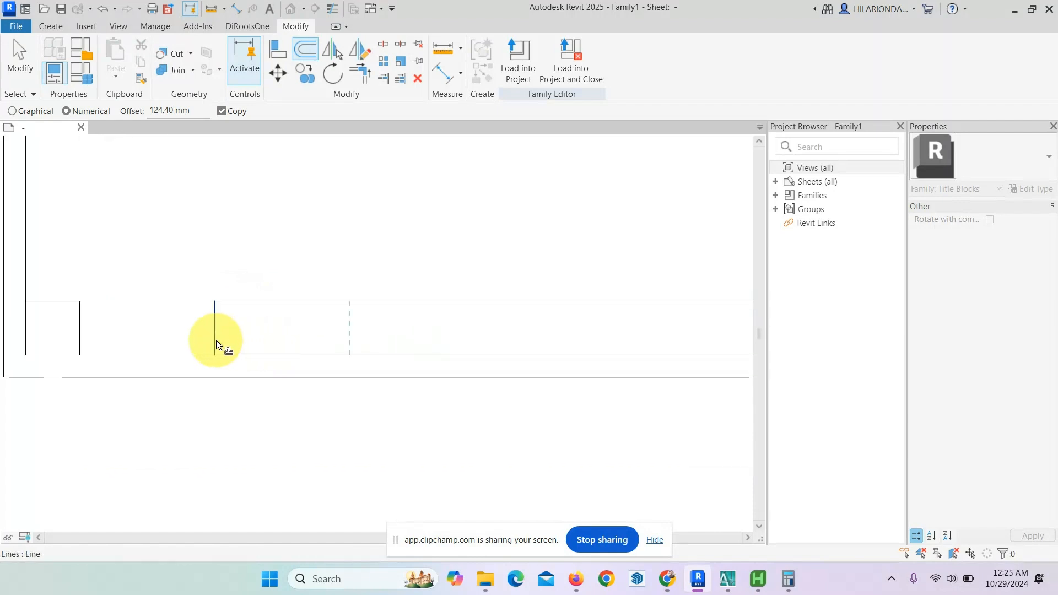
{"action": "left_click", "coordinate": [216, 343]}
{"action": "scroll", "coordinate": [366, 340], "scroll_direction": "down", "scroll_amount": 1}
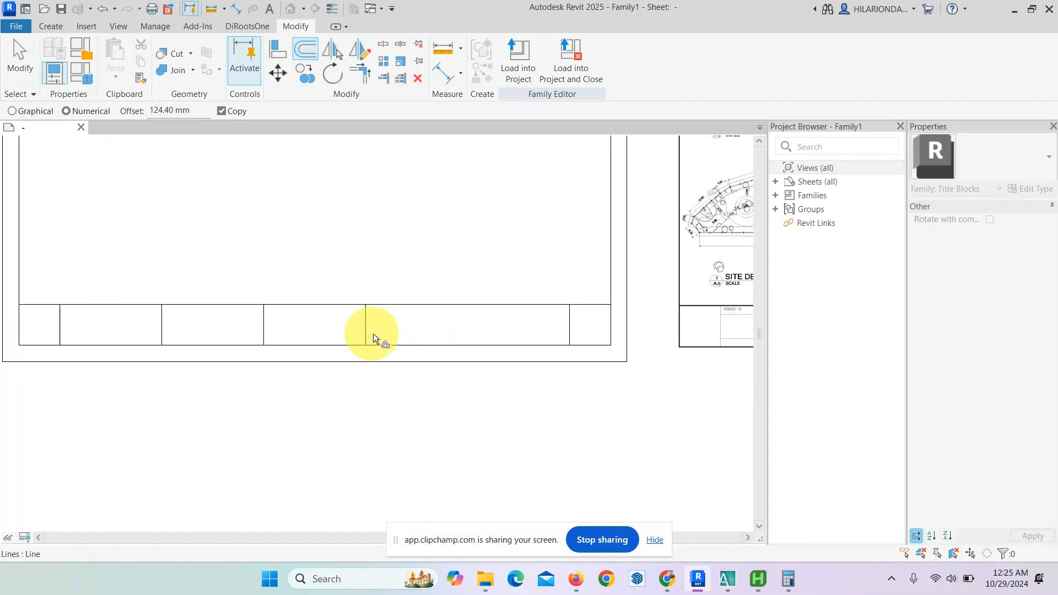
{"action": "left_click", "coordinate": [367, 335]}
{"action": "left_click", "coordinate": [20, 55]}
Examine the reference image's title strip for the row lines inside its cells.
{"action": "scroll", "coordinate": [396, 269], "scroll_direction": "down", "scroll_amount": 3}
{"action": "middle_click_drag", "start_coordinate": [666, 331], "coordinate": [588, 348]}
{"action": "scroll", "coordinate": [563, 360], "scroll_direction": "up", "scroll_amount": 3}
{"action": "scroll", "coordinate": [534, 355], "scroll_direction": "down", "scroll_amount": 5}
{"action": "scroll", "coordinate": [536, 349], "scroll_direction": "up", "scroll_amount": 1}
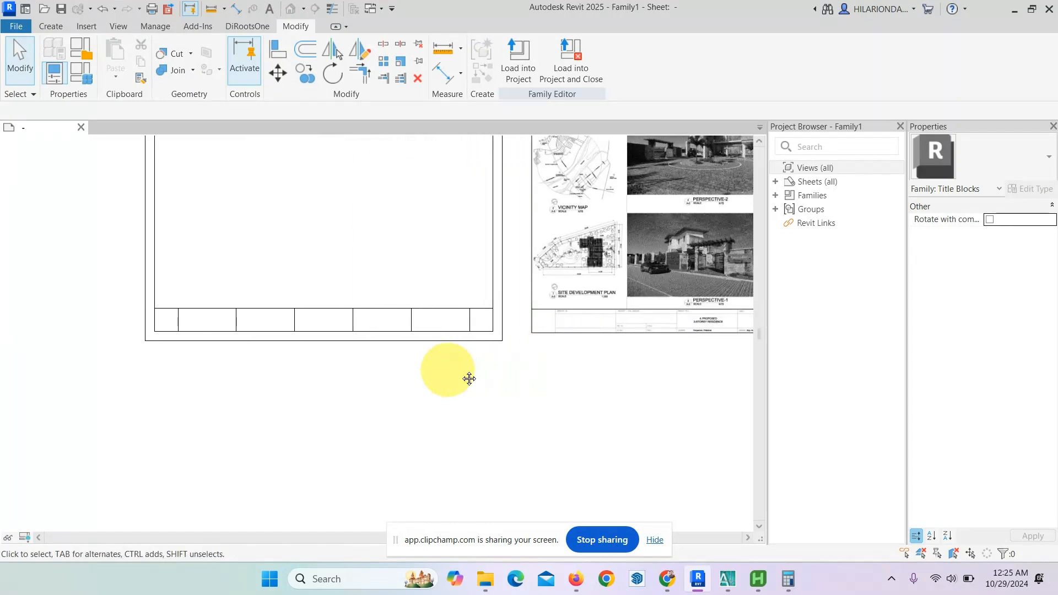
{"action": "middle_click_drag", "start_coordinate": [469, 378], "coordinate": [521, 369]}
{"action": "scroll", "coordinate": [428, 362], "scroll_direction": "up", "scroll_amount": 1}
{"action": "scroll", "coordinate": [428, 362], "scroll_direction": "down", "scroll_amount": 1}
{"action": "middle_click_drag", "start_coordinate": [411, 355], "coordinate": [365, 378]}
{"action": "scroll", "coordinate": [495, 352], "scroll_direction": "up", "scroll_amount": 5}
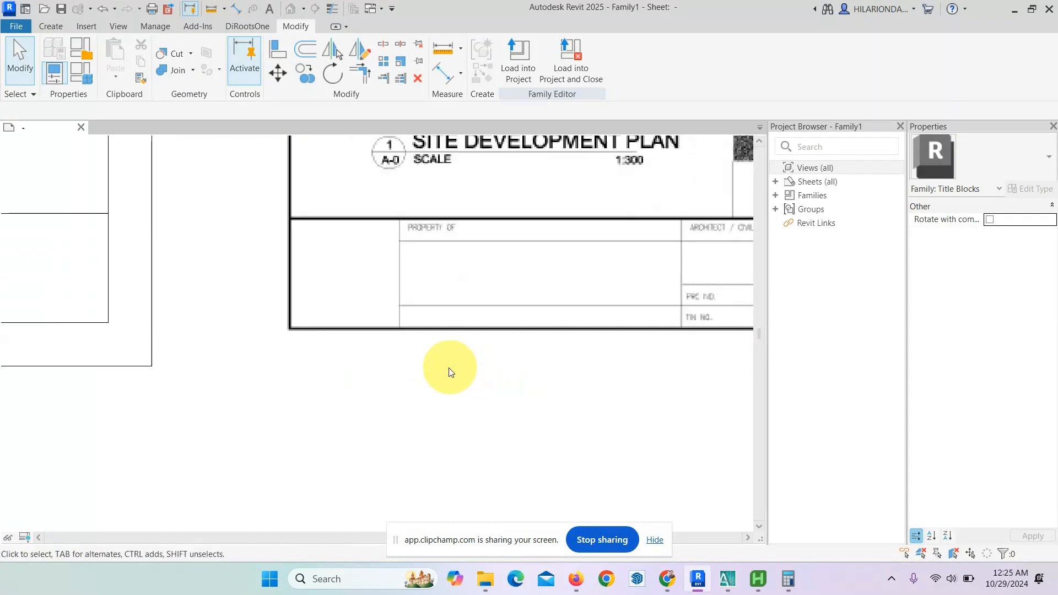
{"action": "scroll", "coordinate": [397, 302], "scroll_direction": "down", "scroll_amount": 4}
{"action": "middle_click_drag", "start_coordinate": [461, 361], "coordinate": [297, 354]}
{"action": "scroll", "coordinate": [298, 355], "scroll_direction": "up", "scroll_amount": 4}
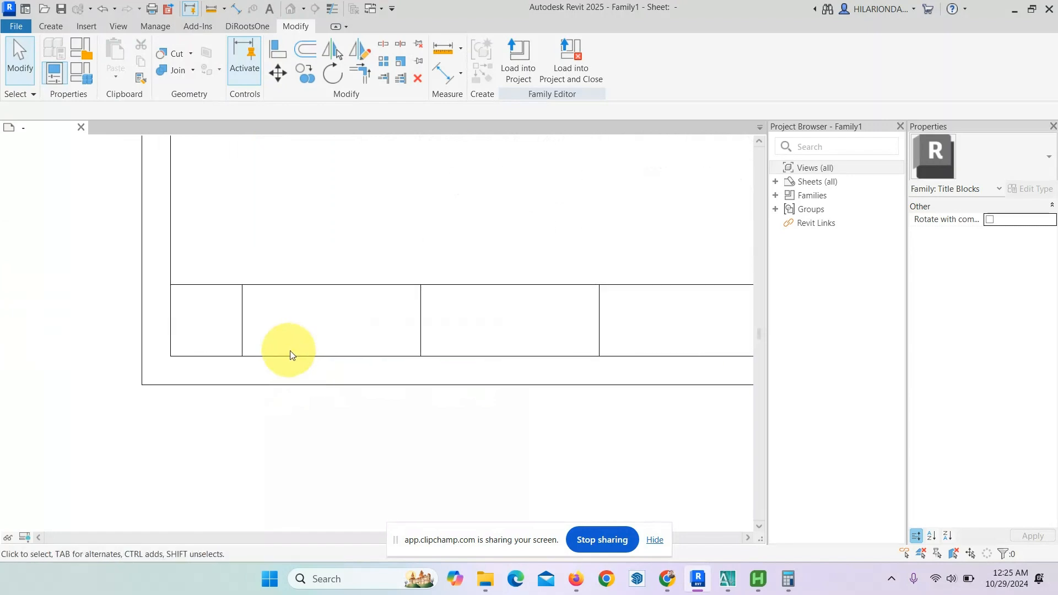
Offset copies of the title strip's bottom and top lines 10 mm into the strip.
{"action": "middle_click_drag", "start_coordinate": [237, 155], "coordinate": [247, 147]}
{"action": "left_click", "coordinate": [305, 50]}
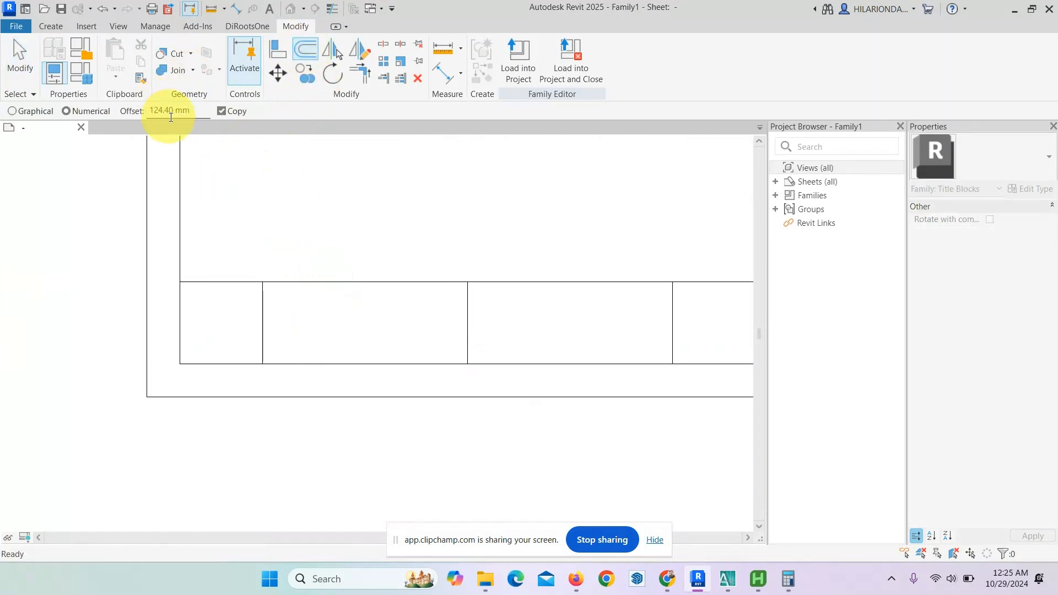
{"action": "type", "text": "10"}
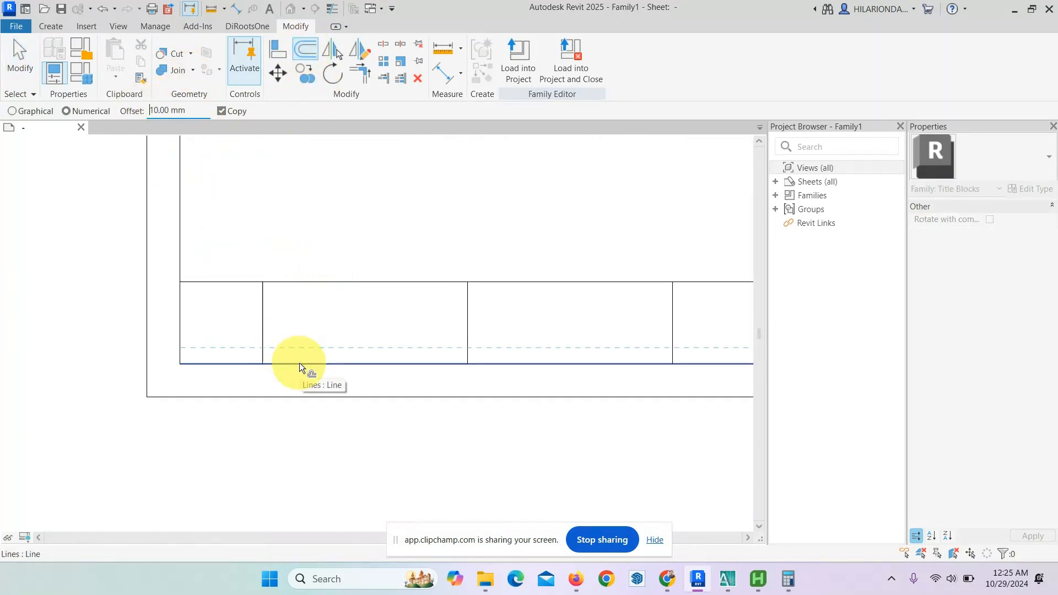
{"action": "left_click", "coordinate": [299, 362]}
{"action": "left_click", "coordinate": [321, 287]}
{"action": "key", "text": "Escape"}
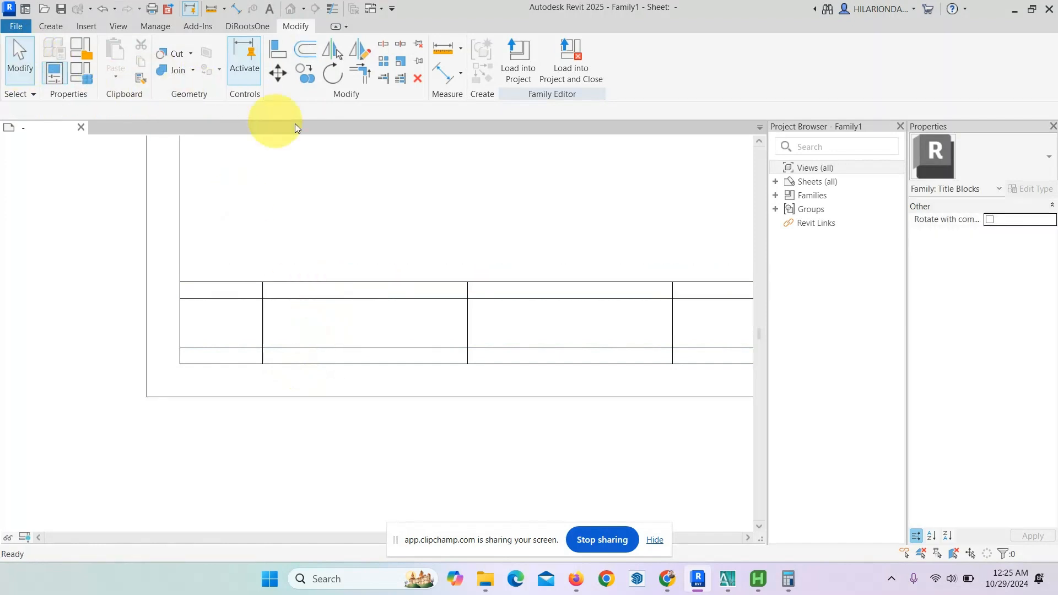
Trim the left ends of both inner horizontal row lines back to the leftmost divider.
{"action": "scroll", "coordinate": [278, 318], "scroll_direction": "up", "scroll_amount": 1}
{"action": "left_click", "coordinate": [270, 298]}
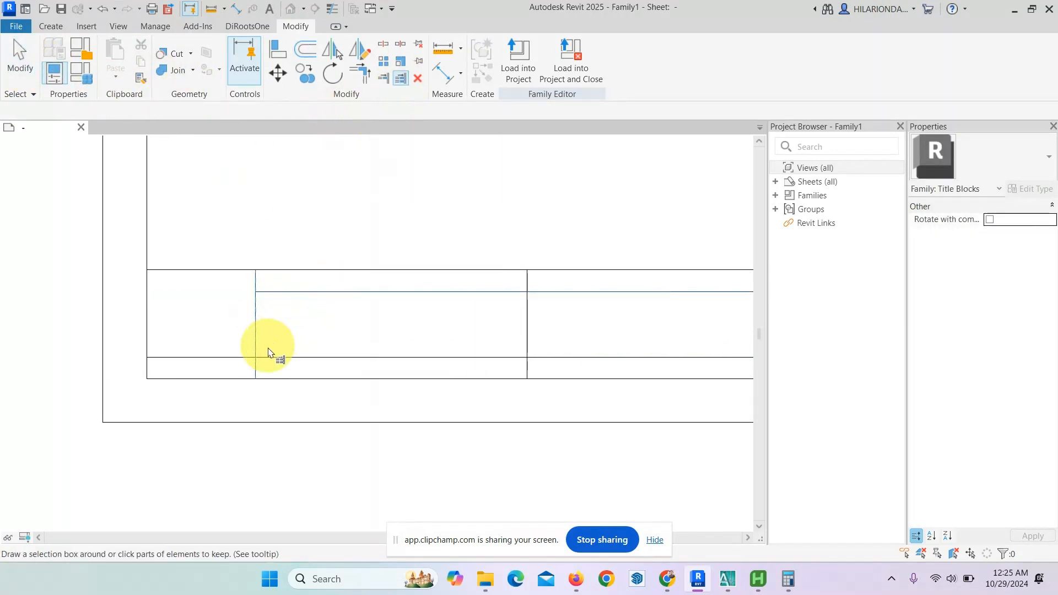
{"action": "left_click", "coordinate": [272, 355]}
Trim the right ends of both inner horizontal row lines back to the rightmost divider.
{"action": "scroll", "coordinate": [386, 276], "scroll_direction": "down", "scroll_amount": 4}
{"action": "scroll", "coordinate": [523, 380], "scroll_direction": "up", "scroll_amount": 2}
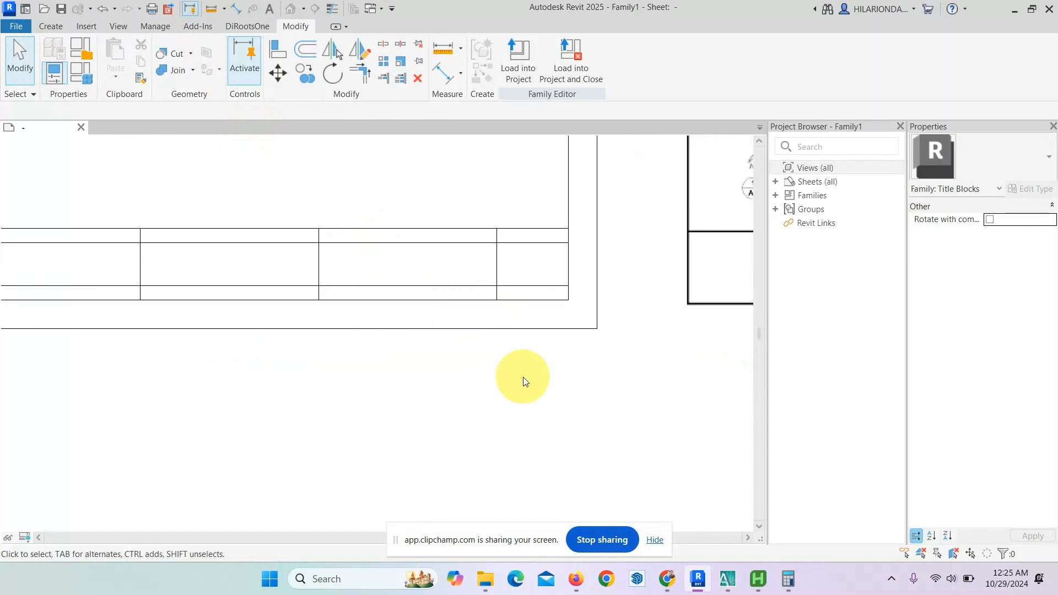
{"action": "left_click", "coordinate": [401, 77]}
{"action": "scroll", "coordinate": [491, 266], "scroll_direction": "up", "scroll_amount": 1}
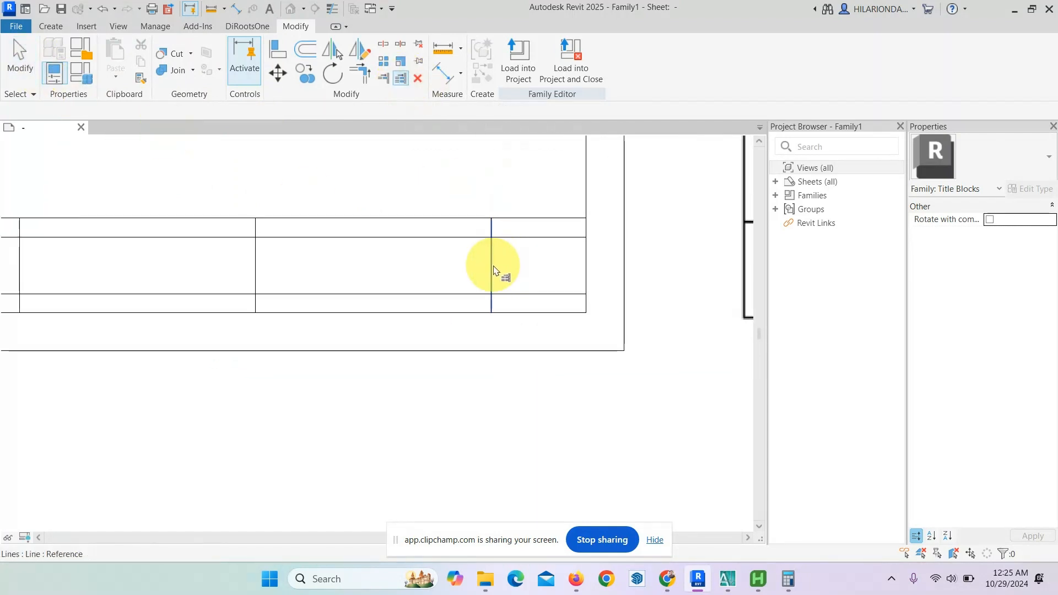
{"action": "left_click", "coordinate": [491, 267]}
{"action": "scroll", "coordinate": [591, 255], "scroll_direction": "down", "scroll_amount": 2}
{"action": "left_click", "coordinate": [19, 61]}
{"action": "scroll", "coordinate": [504, 345], "scroll_direction": "down", "scroll_amount": 1}
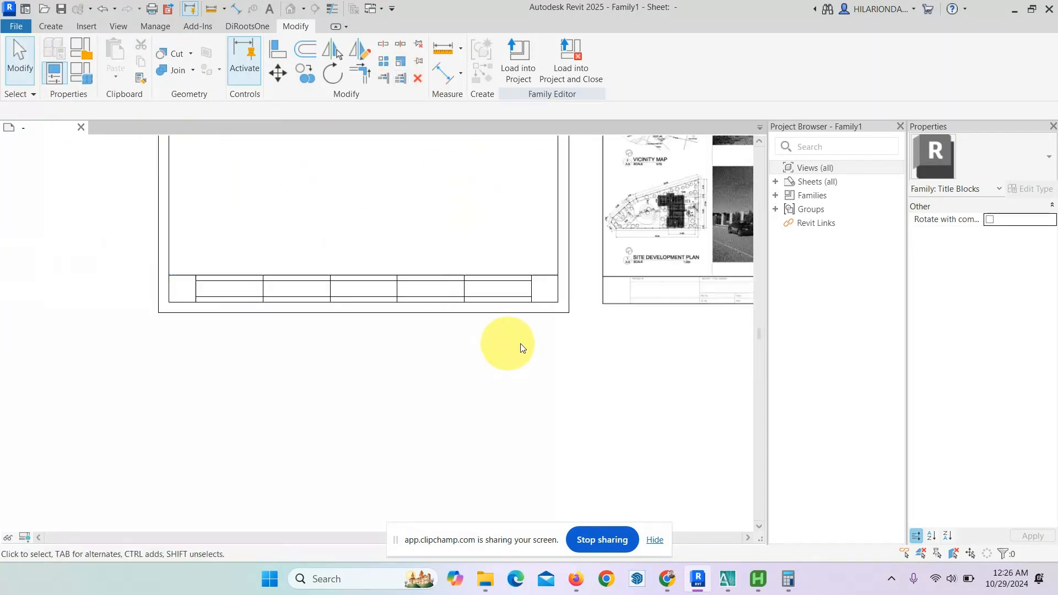
Examine the drawn title strip against the reference image for missing row lines inside its cells.
{"action": "middle_click_drag", "start_coordinate": [556, 346], "coordinate": [452, 314]}
{"action": "scroll", "coordinate": [590, 245], "scroll_direction": "up", "scroll_amount": 2}
{"action": "scroll", "coordinate": [584, 316], "scroll_direction": "down", "scroll_amount": 1}
{"action": "scroll", "coordinate": [441, 369], "scroll_direction": "up", "scroll_amount": 1}
{"action": "middle_click_drag", "start_coordinate": [93, 350], "coordinate": [432, 356]}
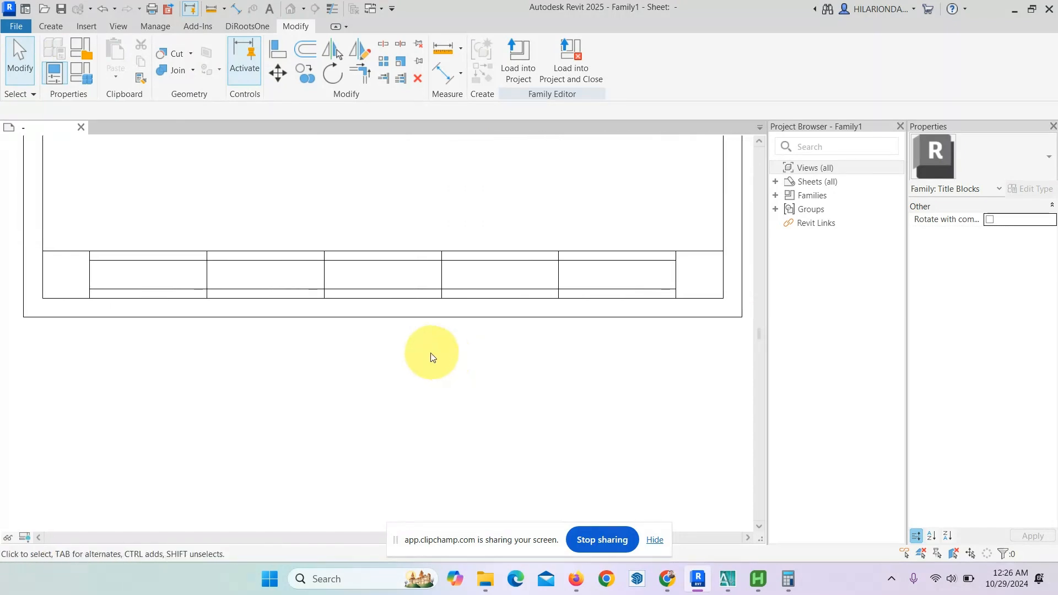
{"action": "scroll", "coordinate": [432, 356], "scroll_direction": "down", "scroll_amount": 2}
{"action": "middle_click_drag", "start_coordinate": [652, 366], "coordinate": [531, 366]}
{"action": "scroll", "coordinate": [683, 307], "scroll_direction": "up", "scroll_amount": 2}
{"action": "middle_click_drag", "start_coordinate": [716, 264], "coordinate": [482, 263]}
{"action": "scroll", "coordinate": [605, 333], "scroll_direction": "up", "scroll_amount": 1}
{"action": "middle_click_drag", "start_coordinate": [548, 328], "coordinate": [524, 356]}
{"action": "scroll", "coordinate": [470, 341], "scroll_direction": "down", "scroll_amount": 3}
{"action": "scroll", "coordinate": [349, 338], "scroll_direction": "up", "scroll_amount": 4}
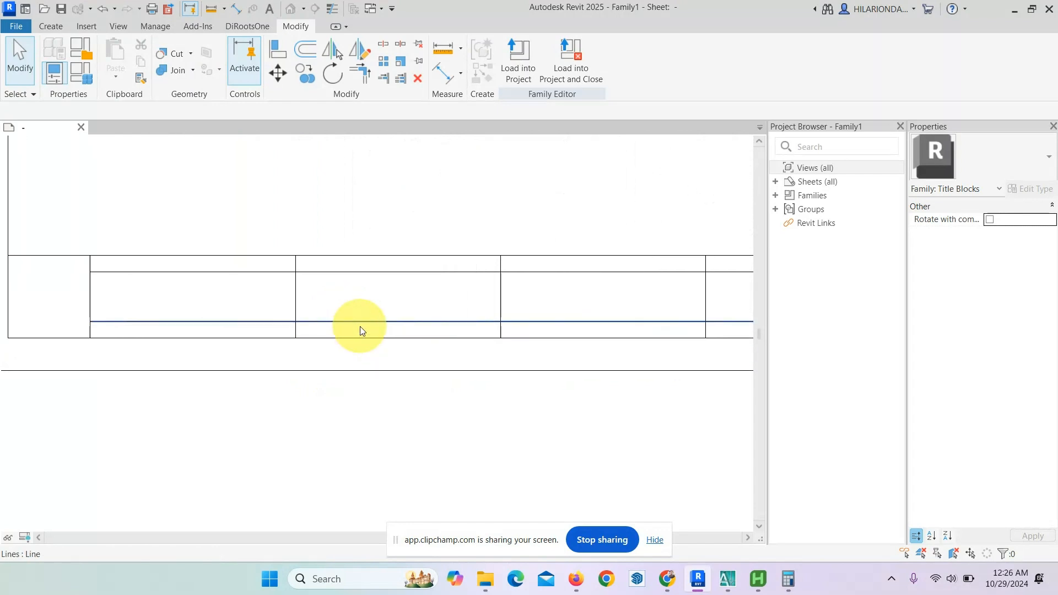
Offset a copy of the title strip's lower inner row line 10 mm upward.
{"action": "key", "text": "o"}
{"action": "key", "text": "f"}
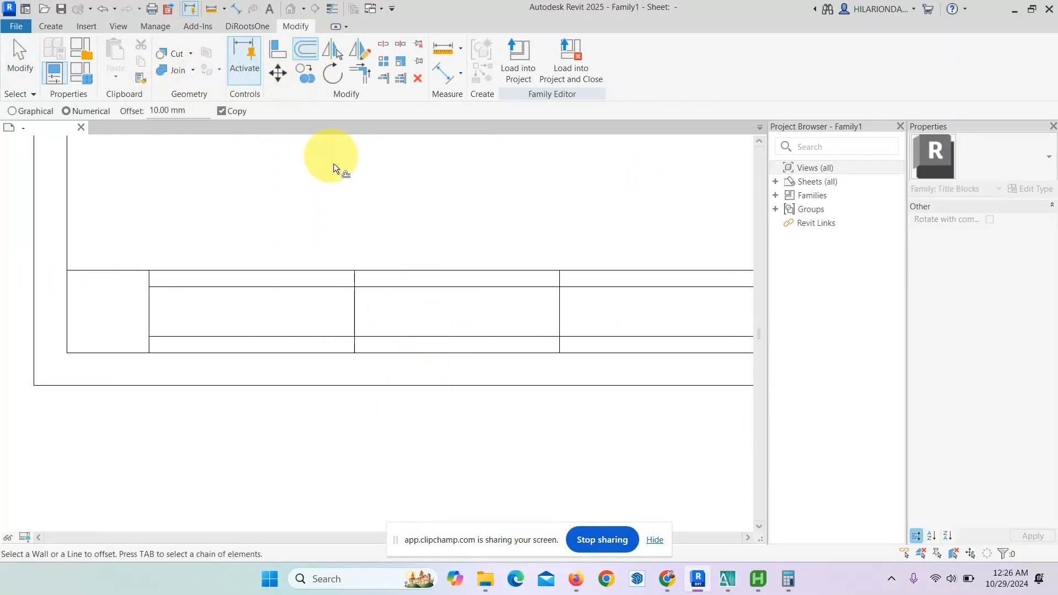
{"action": "left_click", "coordinate": [426, 334]}
Trim both ends of the new row line so it spans only the second of the five equal cells.
{"action": "left_click", "coordinate": [400, 77]}
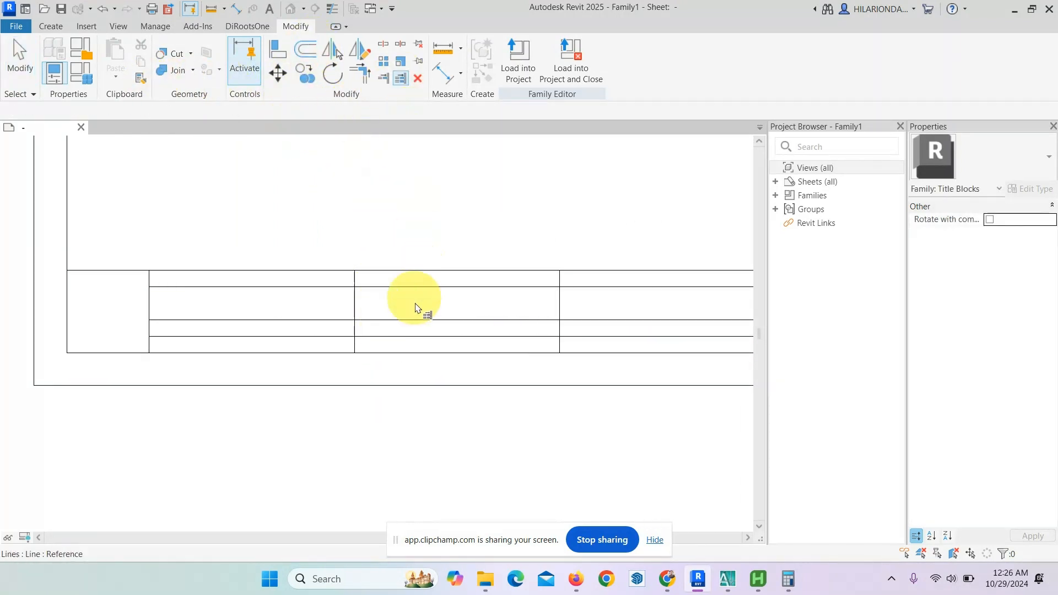
{"action": "scroll", "coordinate": [390, 342], "scroll_direction": "up", "scroll_amount": 1}
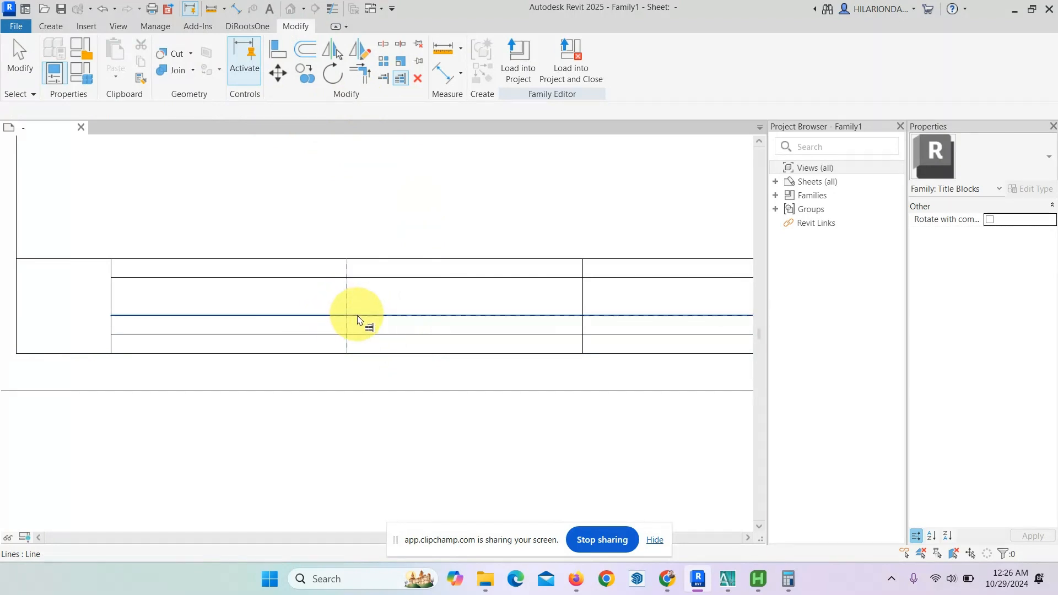
{"action": "left_click", "coordinate": [359, 316]}
{"action": "left_click", "coordinate": [18, 64]}
{"action": "scroll", "coordinate": [389, 219], "scroll_direction": "down", "scroll_amount": 4}
{"action": "middle_click_drag", "start_coordinate": [456, 295], "coordinate": [373, 307]}
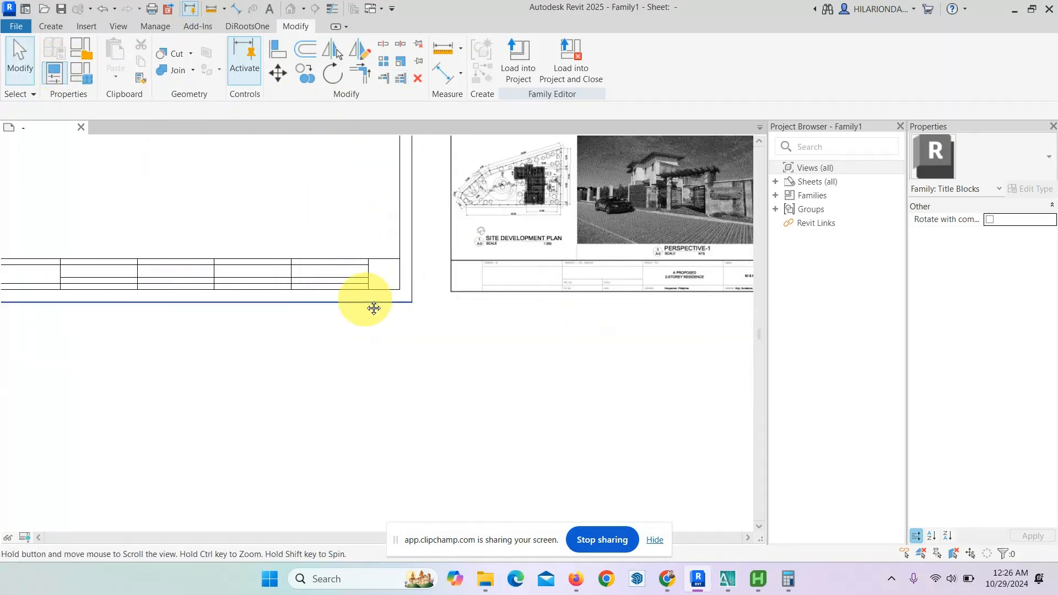
{"action": "scroll", "coordinate": [347, 288], "scroll_direction": "up", "scroll_amount": 2}
{"action": "scroll", "coordinate": [398, 164], "scroll_direction": "up", "scroll_amount": 2}
{"action": "left_click", "coordinate": [389, 77]}
{"action": "scroll", "coordinate": [403, 272], "scroll_direction": "up", "scroll_amount": 1}
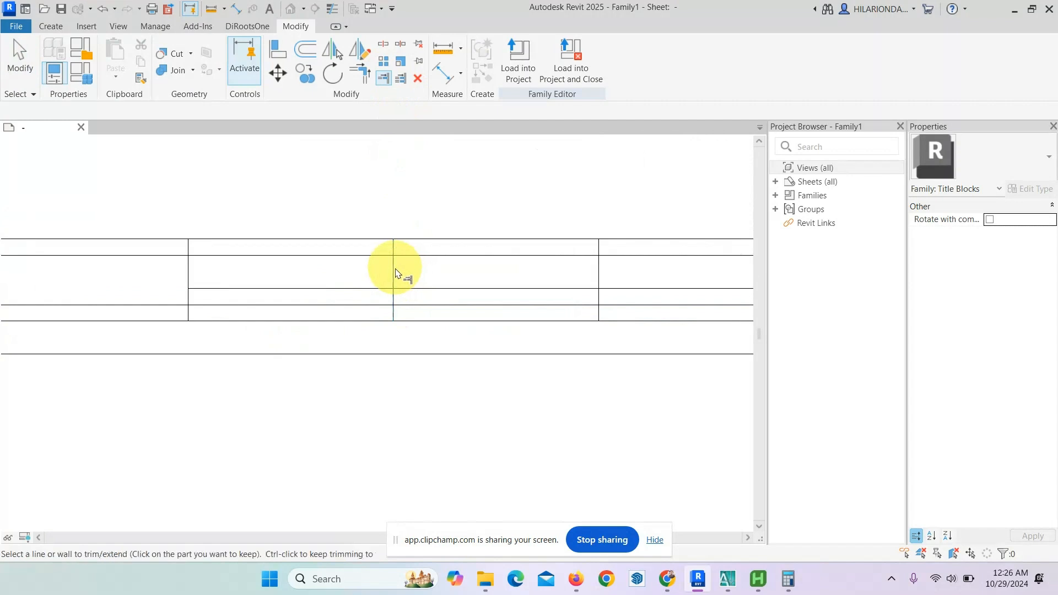
{"action": "scroll", "coordinate": [443, 205], "scroll_direction": "down", "scroll_amount": 3}
{"action": "middle_click_drag", "start_coordinate": [475, 258], "coordinate": [515, 287]}
{"action": "scroll", "coordinate": [515, 288], "scroll_direction": "up", "scroll_amount": 1}
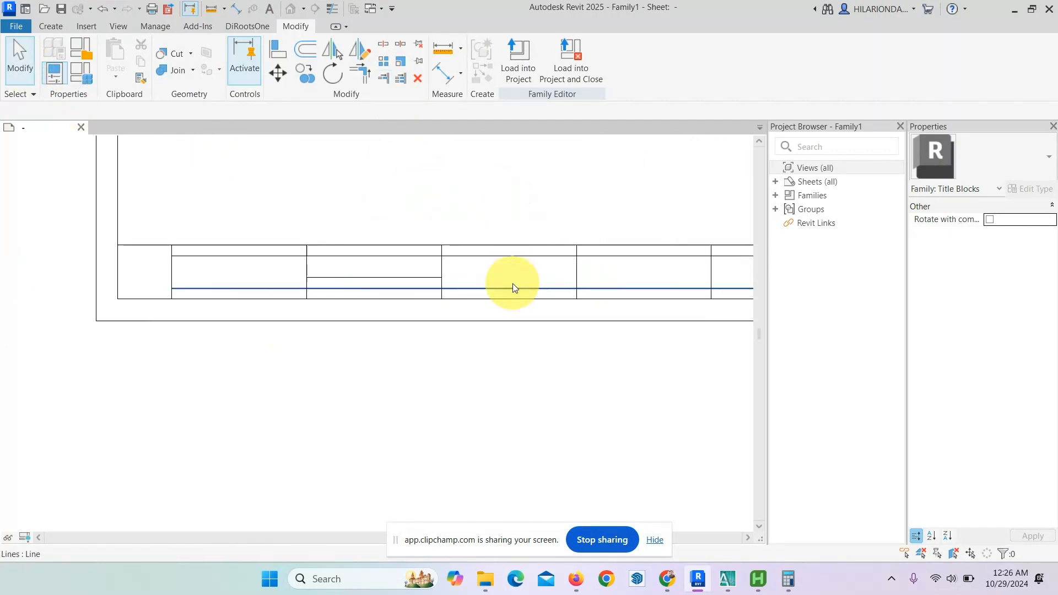
Examine the rest of the title strip and the reference image for further cell subdivisions.
{"action": "scroll", "coordinate": [515, 288], "scroll_direction": "down", "scroll_amount": 2}
{"action": "middle_click_drag", "start_coordinate": [627, 318], "coordinate": [482, 302]}
{"action": "scroll", "coordinate": [482, 301], "scroll_direction": "down", "scroll_amount": 4}
{"action": "scroll", "coordinate": [596, 298], "scroll_direction": "up", "scroll_amount": 4}
{"action": "scroll", "coordinate": [513, 287], "scroll_direction": "up", "scroll_amount": 2}
{"action": "scroll", "coordinate": [287, 330], "scroll_direction": "down", "scroll_amount": 2}
{"action": "middle_click_drag", "start_coordinate": [286, 330], "coordinate": [702, 291]}
{"action": "scroll", "coordinate": [702, 291], "scroll_direction": "down", "scroll_amount": 2}
{"action": "scroll", "coordinate": [381, 267], "scroll_direction": "up", "scroll_amount": 2}
{"action": "scroll", "coordinate": [428, 252], "scroll_direction": "up", "scroll_amount": 2}
{"action": "middle_click_drag", "start_coordinate": [429, 251], "coordinate": [475, 292]}
{"action": "scroll", "coordinate": [475, 292], "scroll_direction": "up", "scroll_amount": 1}
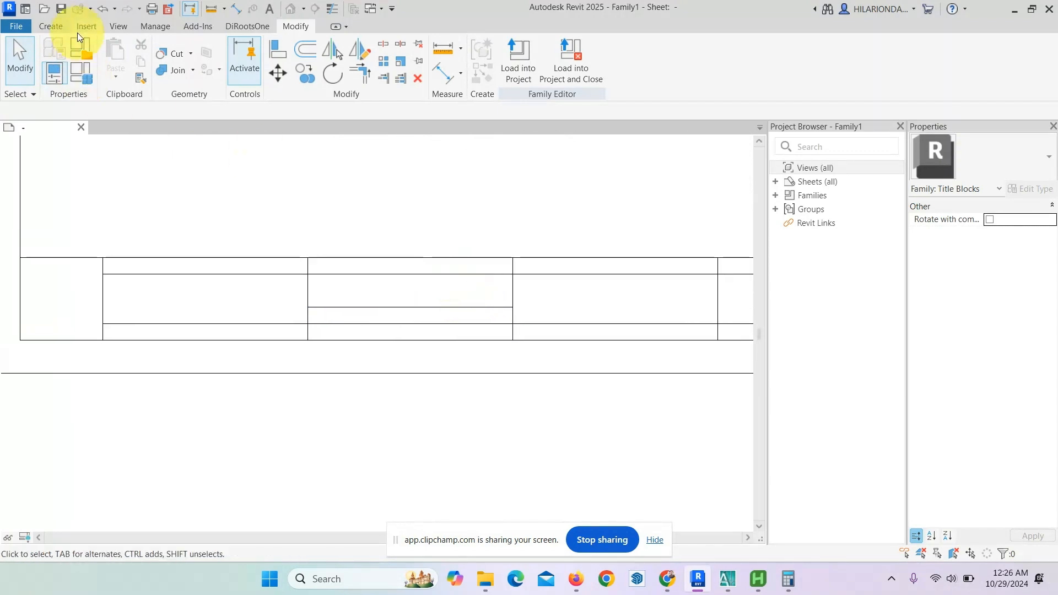
{"action": "left_click", "coordinate": [52, 27]}
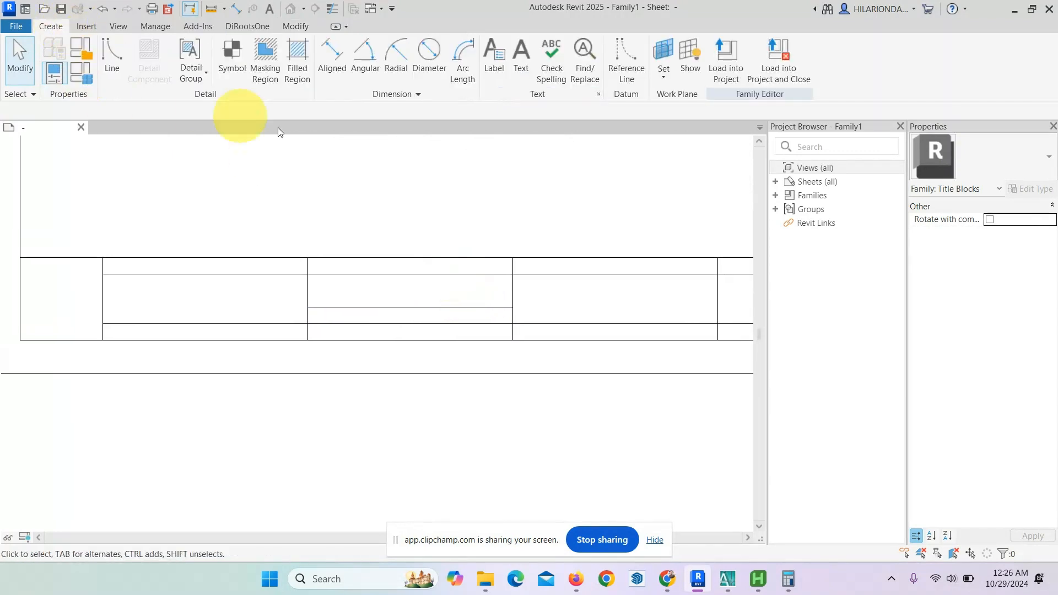
{"action": "left_click", "coordinate": [86, 26]}
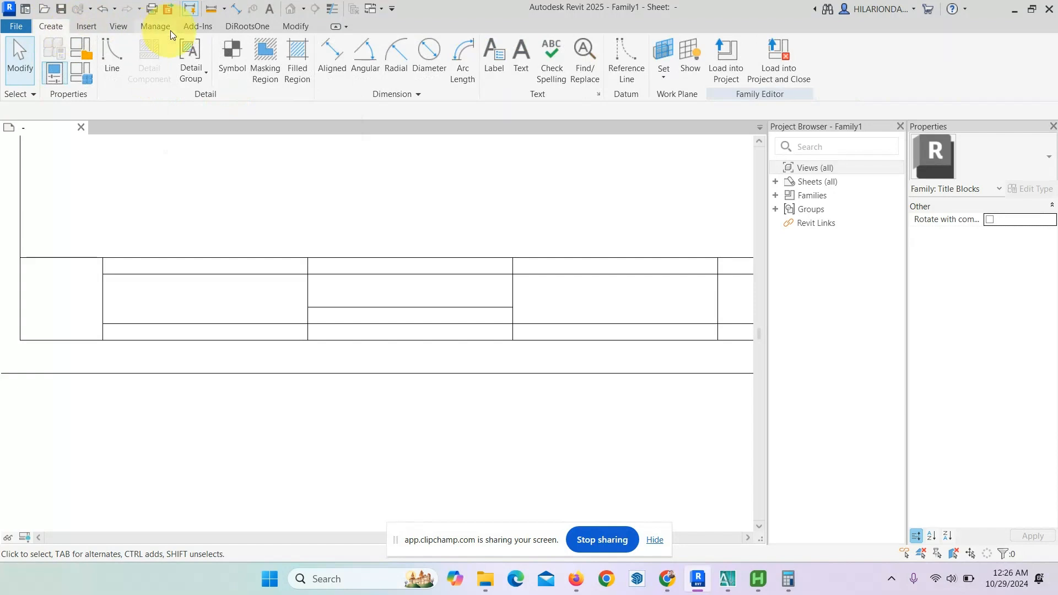
{"action": "left_click", "coordinate": [155, 27]}
{"action": "left_click", "coordinate": [296, 27]}
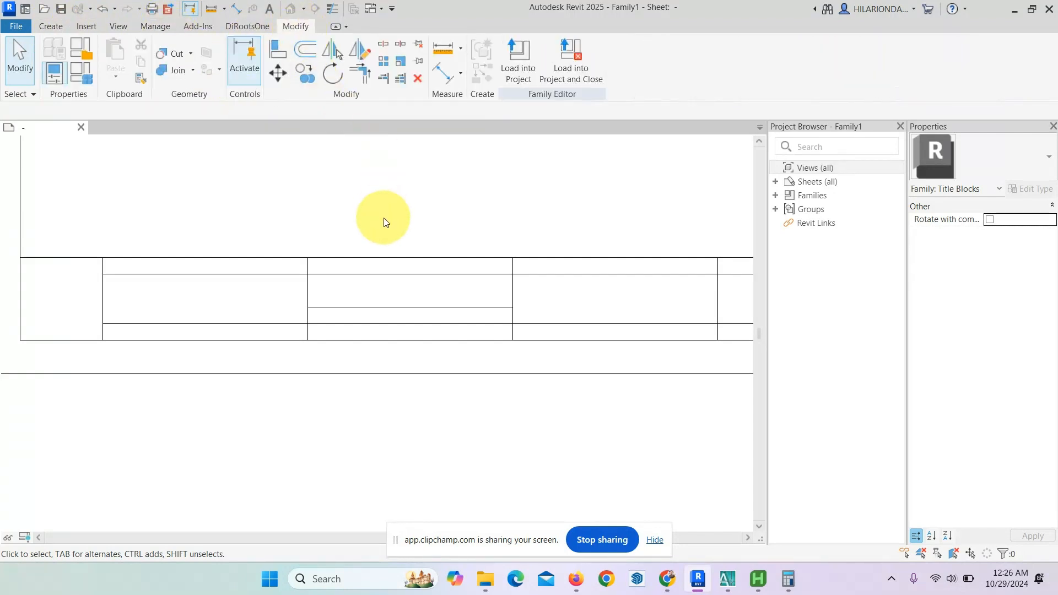
Draw a vertical line from the midpoint of the second cell's short row line down to the strip's bottom edge.
{"action": "scroll", "coordinate": [394, 212], "scroll_direction": "up", "scroll_amount": 2}
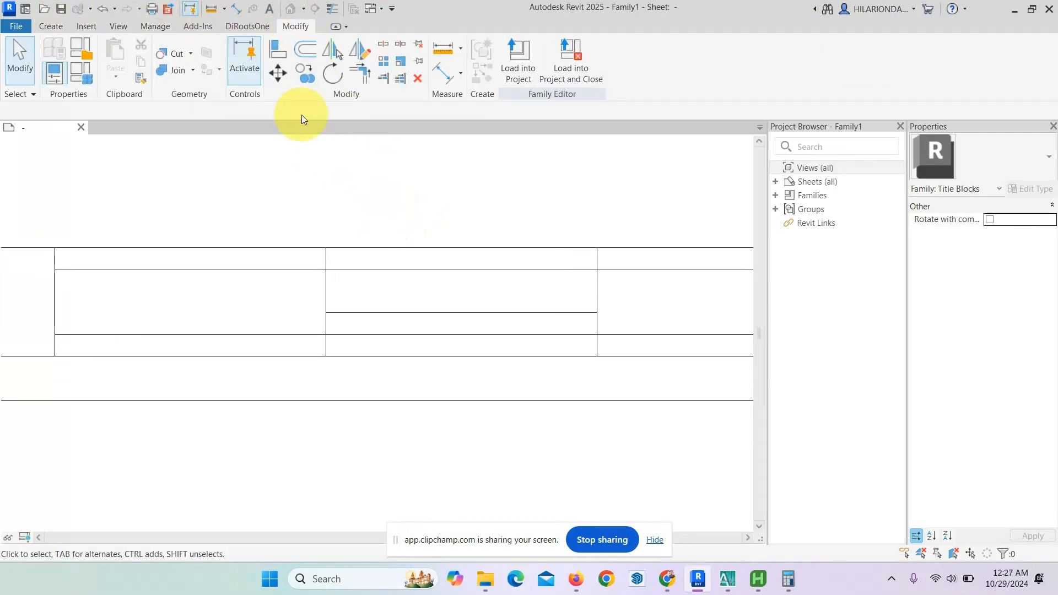
{"action": "left_click", "coordinate": [60, 26]}
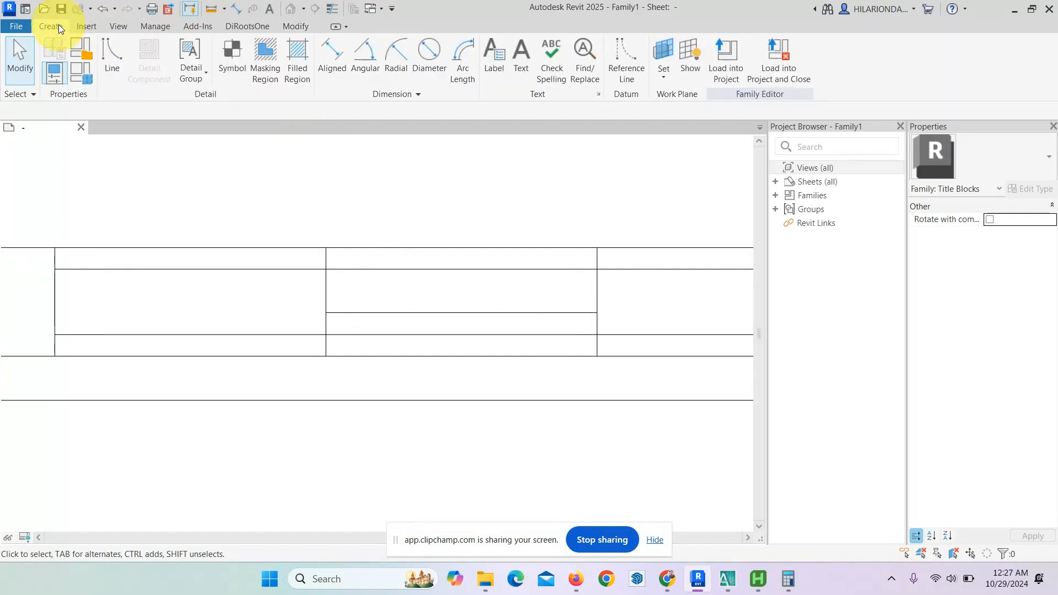
{"action": "left_click", "coordinate": [113, 55]}
{"action": "left_click", "coordinate": [461, 313]}
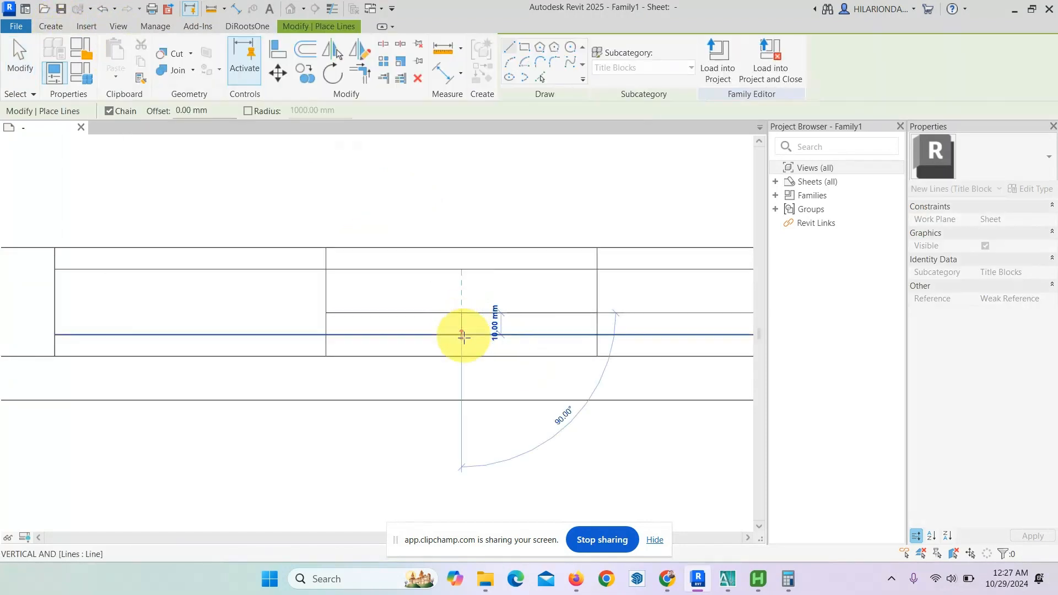
{"action": "left_click", "coordinate": [462, 356]}
{"action": "key", "text": "Escape"}
{"action": "key", "text": "Escape"}
{"action": "scroll", "coordinate": [512, 288], "scroll_direction": "down", "scroll_amount": 3}
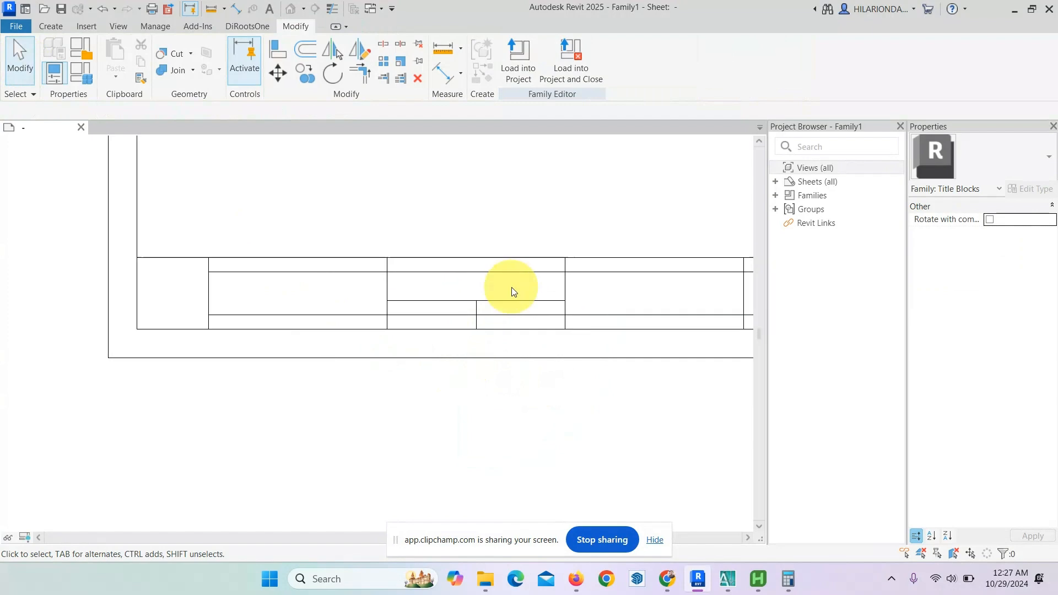
Extend both inner horizontal row lines through the narrow last cell to the inner frame's right edge, as in the reference image.
{"action": "scroll", "coordinate": [504, 336], "scroll_direction": "down", "scroll_amount": 3}
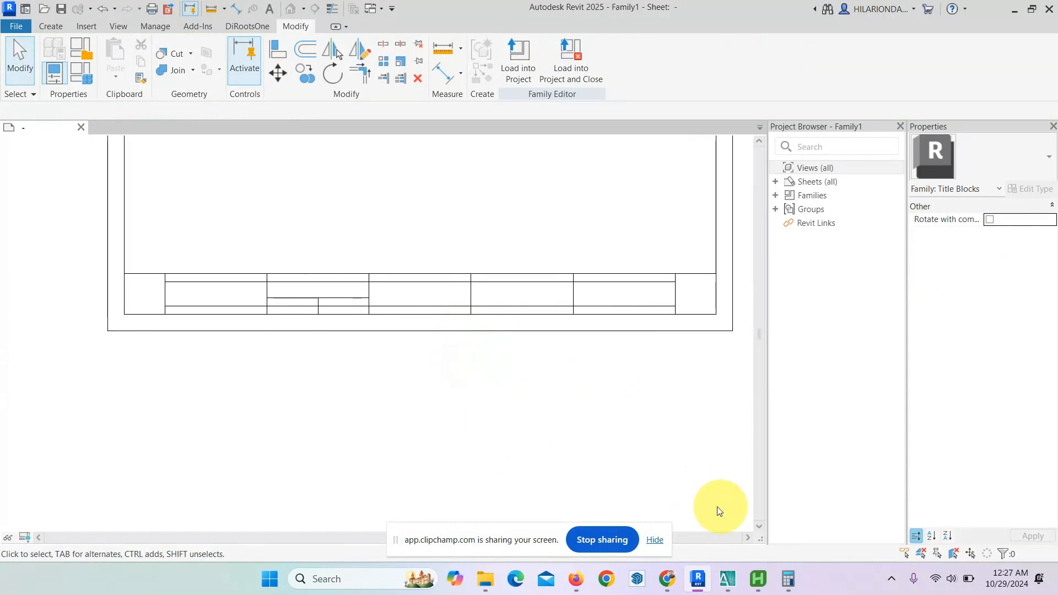
{"action": "scroll", "coordinate": [509, 407], "scroll_direction": "down", "scroll_amount": 3}
{"action": "scroll", "coordinate": [510, 407], "scroll_direction": "up", "scroll_amount": 6}
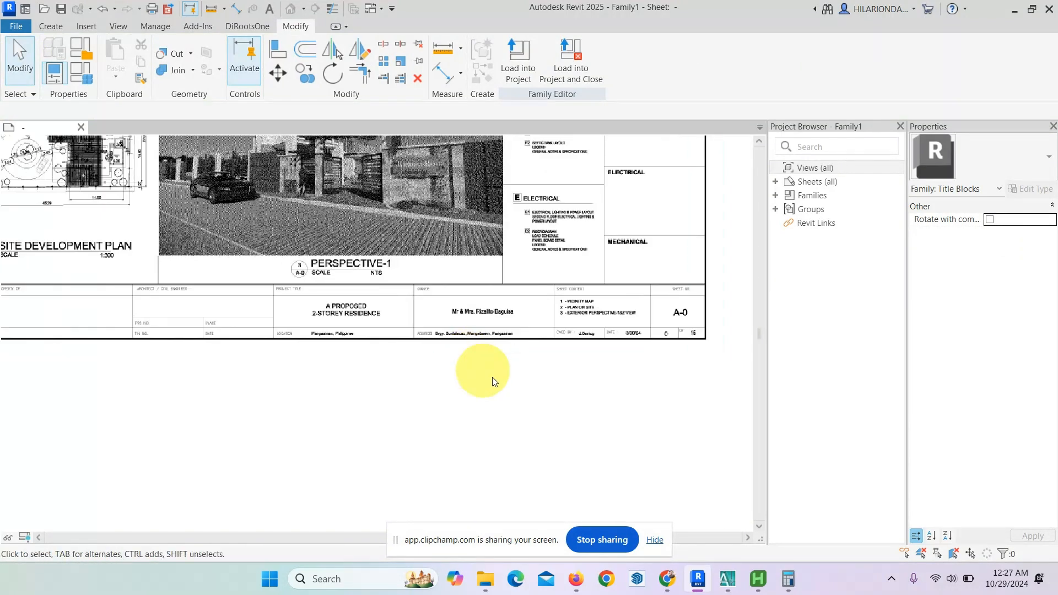
{"action": "scroll", "coordinate": [485, 382], "scroll_direction": "up", "scroll_amount": 3}
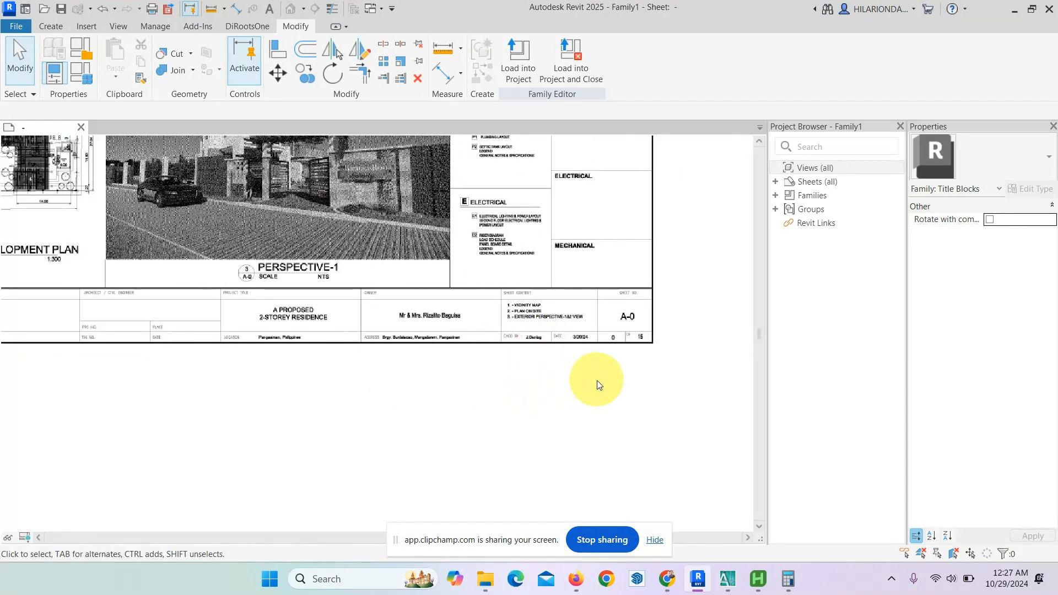
{"action": "scroll", "coordinate": [619, 338], "scroll_direction": "down", "scroll_amount": 4}
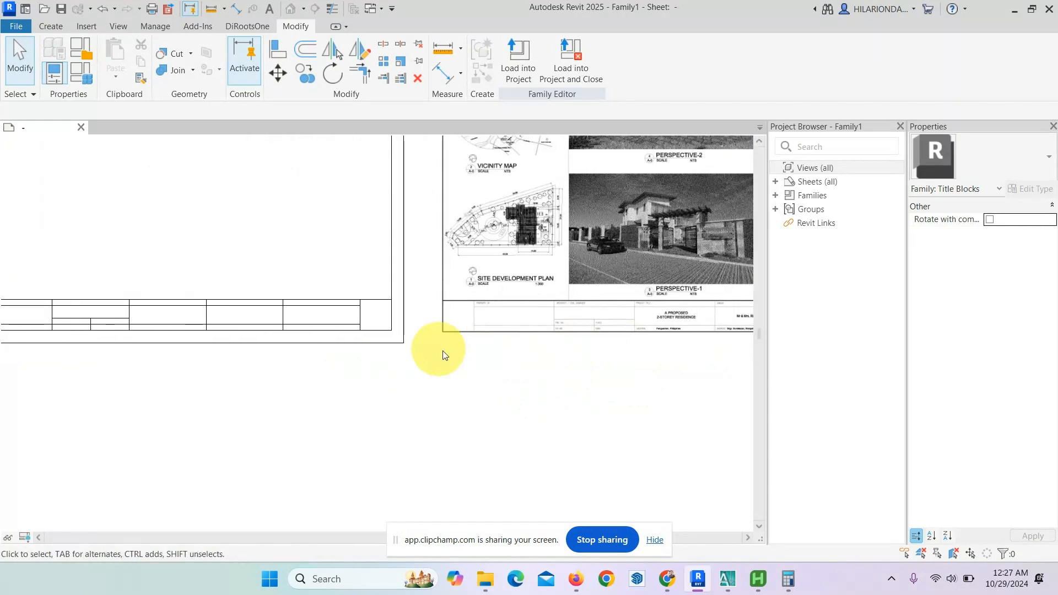
{"action": "scroll", "coordinate": [448, 302], "scroll_direction": "up", "scroll_amount": 4}
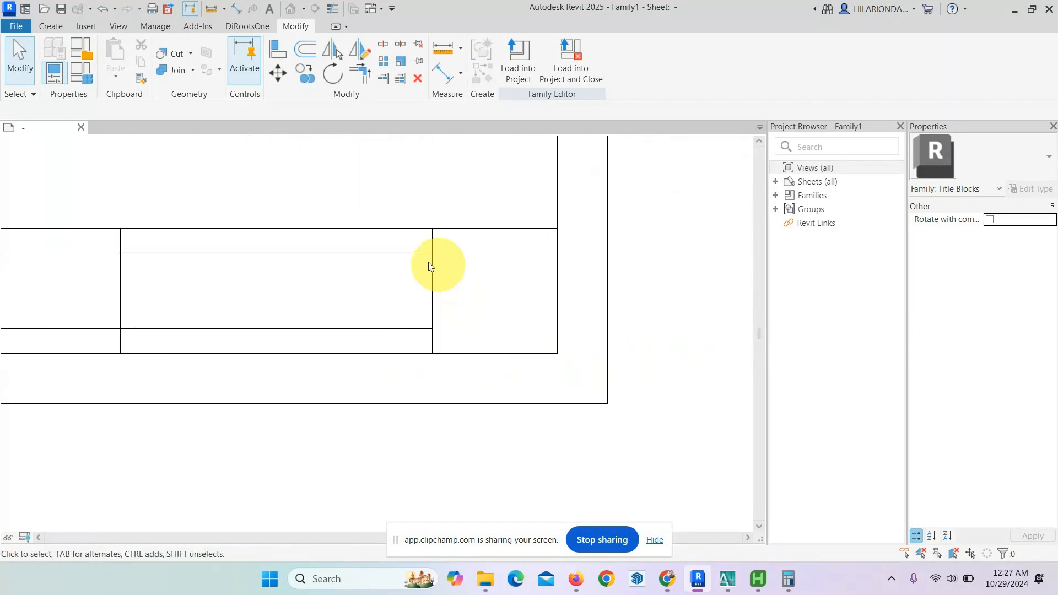
{"action": "left_click", "coordinate": [433, 256]}
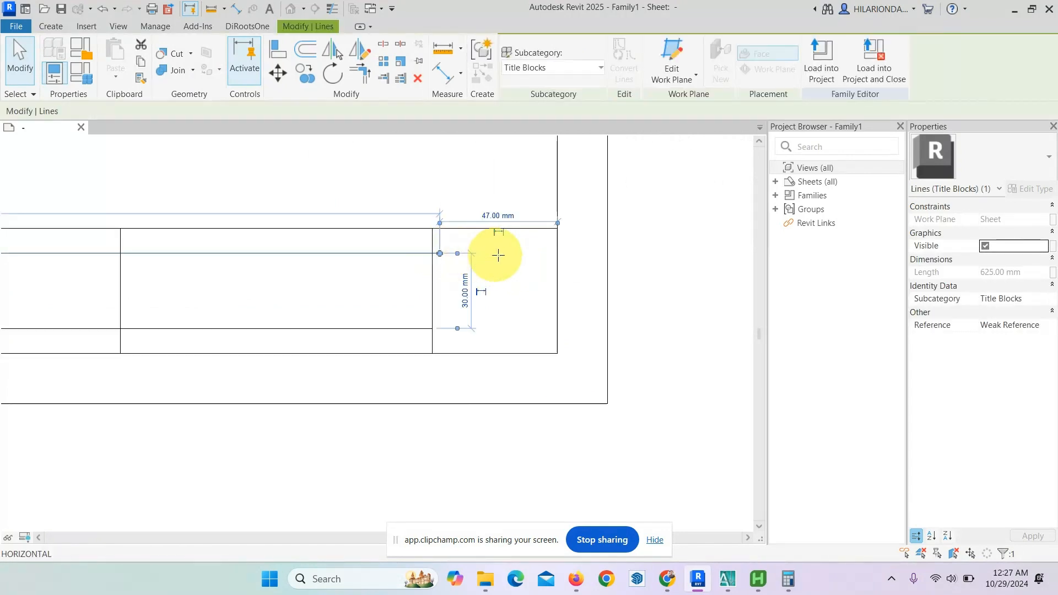
{"action": "left_click_drag", "start_coordinate": [498, 255], "coordinate": [557, 253]}
{"action": "scroll", "coordinate": [445, 343], "scroll_direction": "up", "scroll_amount": 1}
{"action": "left_click", "coordinate": [375, 323]}
{"action": "left_click_drag", "start_coordinate": [428, 324], "coordinate": [592, 323]}
{"action": "left_click", "coordinate": [170, 161]}
Draw a 10 mm vertical line through the middle of the narrow last cell's bottom row.
{"action": "scroll", "coordinate": [562, 269], "scroll_direction": "up", "scroll_amount": 1}
{"action": "middle_click_drag", "start_coordinate": [562, 270], "coordinate": [536, 302]}
{"action": "left_click", "coordinate": [51, 27]}
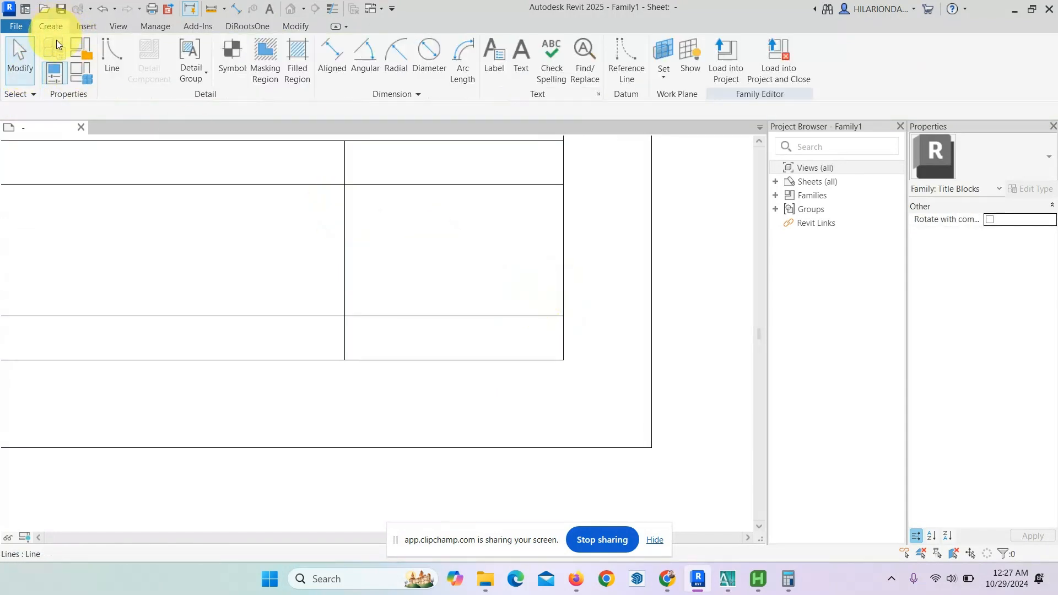
{"action": "left_click", "coordinate": [112, 55]}
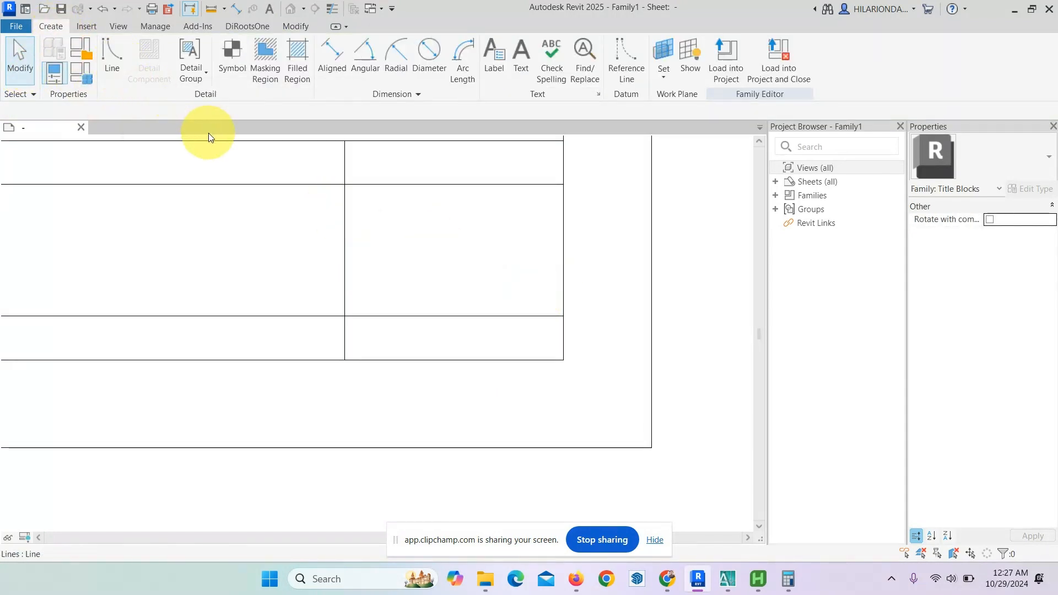
{"action": "left_click", "coordinate": [454, 315]}
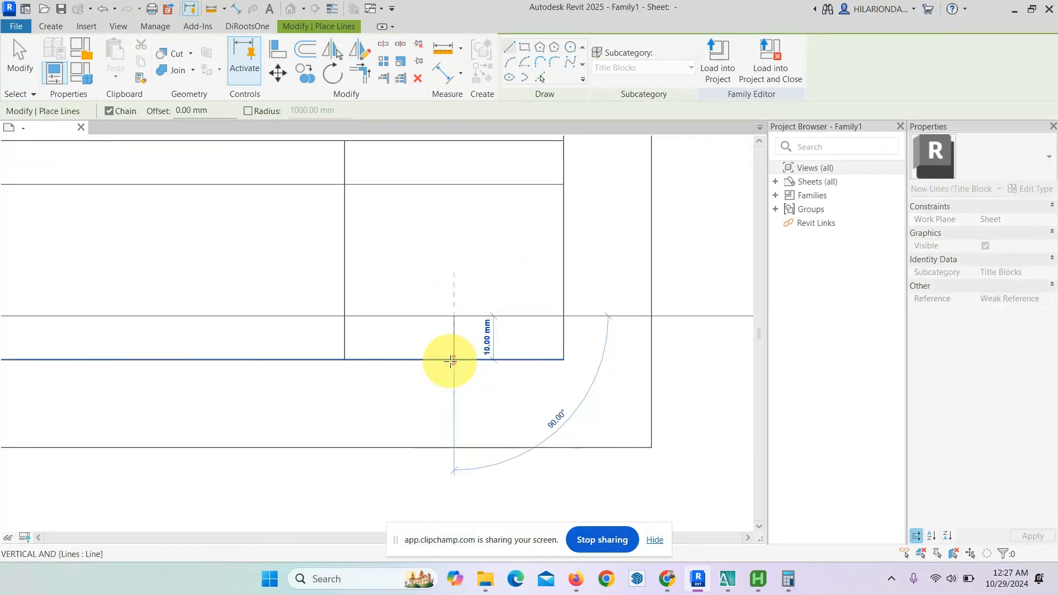
{"action": "left_click", "coordinate": [454, 360]}
{"action": "key", "text": "Escape"}
{"action": "key", "text": "Escape"}
Examine the reference image's title strip for the subdivision of the bottom row beside the sheet number cell.
{"action": "scroll", "coordinate": [424, 220], "scroll_direction": "down", "scroll_amount": 7}
{"action": "middle_click_drag", "start_coordinate": [565, 299], "coordinate": [403, 304]}
{"action": "scroll", "coordinate": [698, 249], "scroll_direction": "up", "scroll_amount": 2}
{"action": "scroll", "coordinate": [607, 286], "scroll_direction": "down", "scroll_amount": 2}
{"action": "middle_click_drag", "start_coordinate": [151, 288], "coordinate": [469, 284]}
{"action": "scroll", "coordinate": [607, 274], "scroll_direction": "up", "scroll_amount": 1}
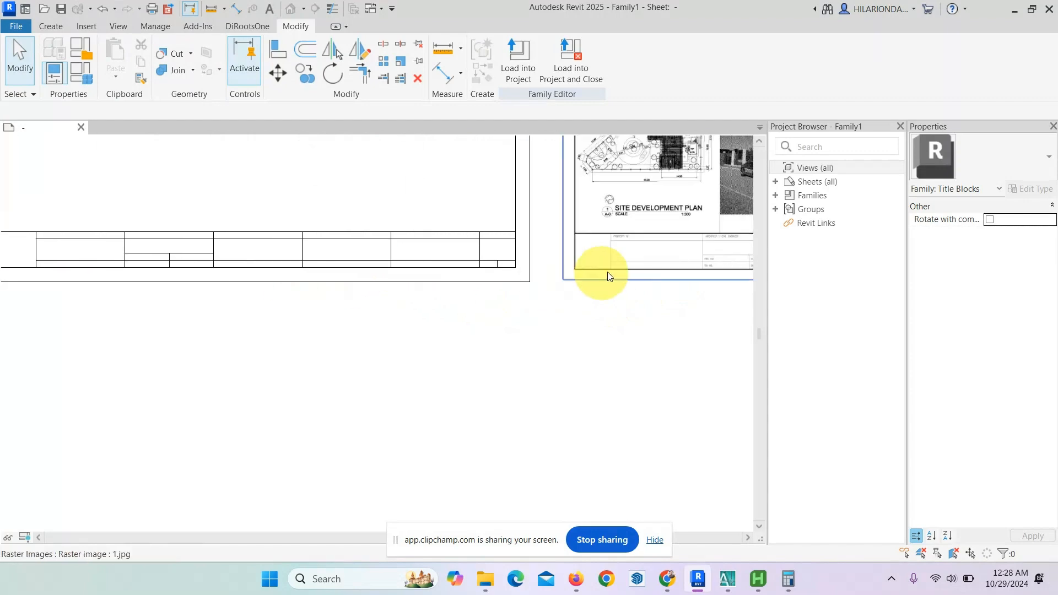
{"action": "middle_click_drag", "start_coordinate": [716, 278], "coordinate": [248, 291]}
{"action": "scroll", "coordinate": [549, 293], "scroll_direction": "up", "scroll_amount": 3}
{"action": "scroll", "coordinate": [547, 259], "scroll_direction": "up", "scroll_amount": 2}
{"action": "scroll", "coordinate": [553, 260], "scroll_direction": "down", "scroll_amount": 4}
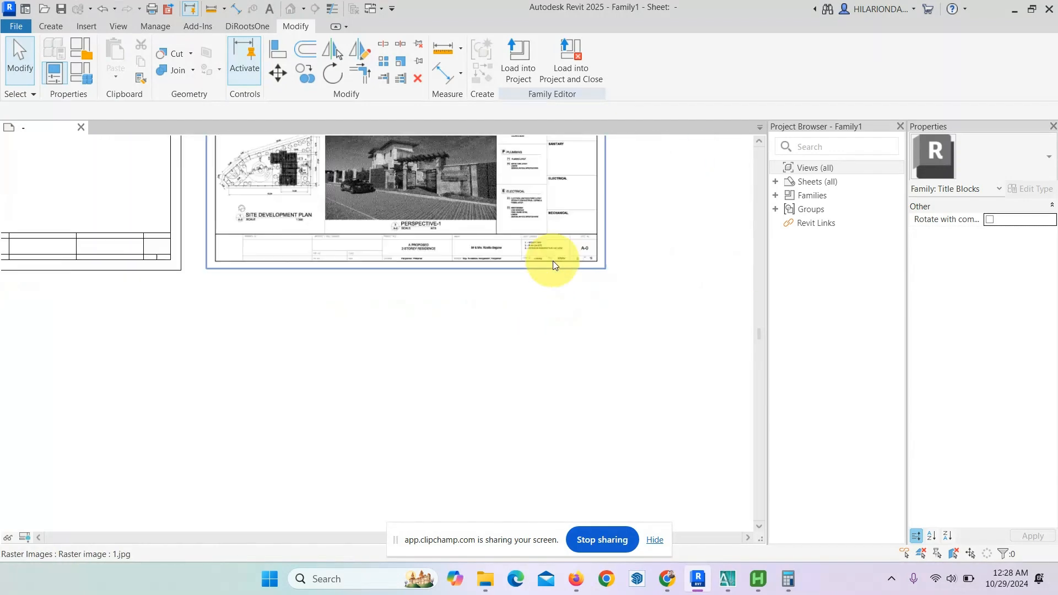
{"action": "scroll", "coordinate": [142, 271], "scroll_direction": "up", "scroll_amount": 2}
{"action": "mouse_move", "coordinate": [142, 272]}
{"action": "middle_mouse_down"}
{"action": "mouse_move", "coordinate": [347, 269]}
{"action": "mouse_move", "coordinate": [463, 292]}
{"action": "middle_mouse_up"}
{"action": "scroll", "coordinate": [452, 289], "scroll_direction": "up", "scroll_amount": 2}
{"action": "scroll", "coordinate": [435, 283], "scroll_direction": "up", "scroll_amount": 1}
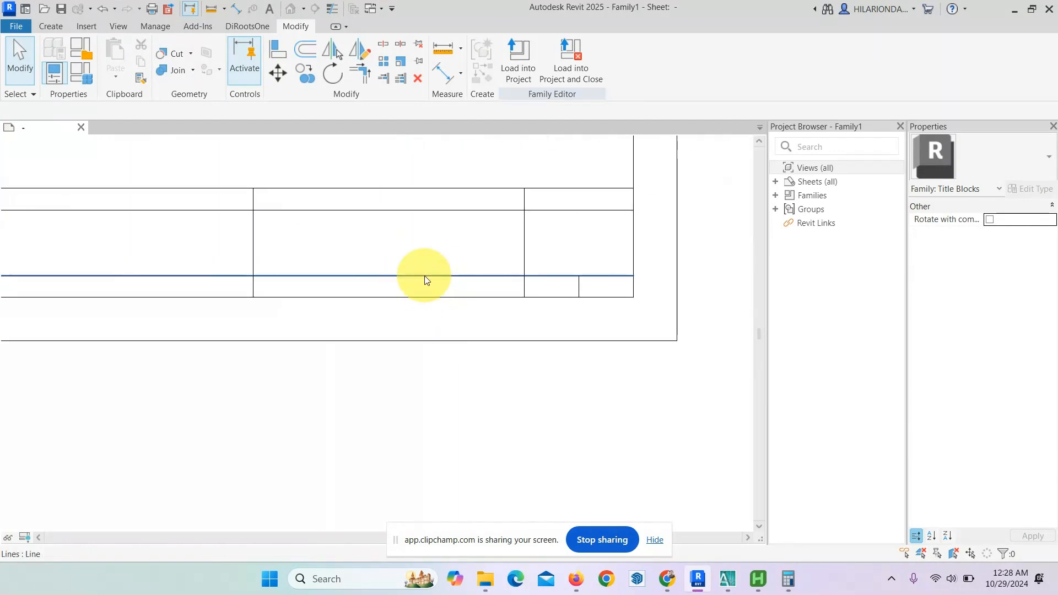
Draw a vertical line across the fifth equal cell's bottom row, about 57.7 mm from that cell's right divider.
{"action": "left_click", "coordinate": [55, 25]}
{"action": "left_click", "coordinate": [110, 61]}
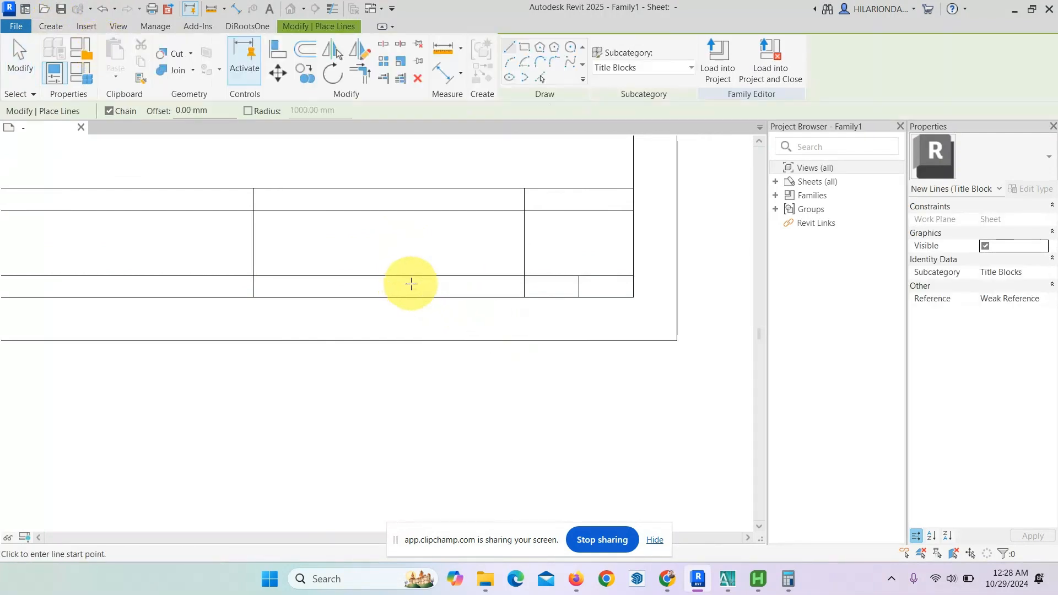
{"action": "scroll", "coordinate": [411, 284], "scroll_direction": "up", "scroll_amount": 1}
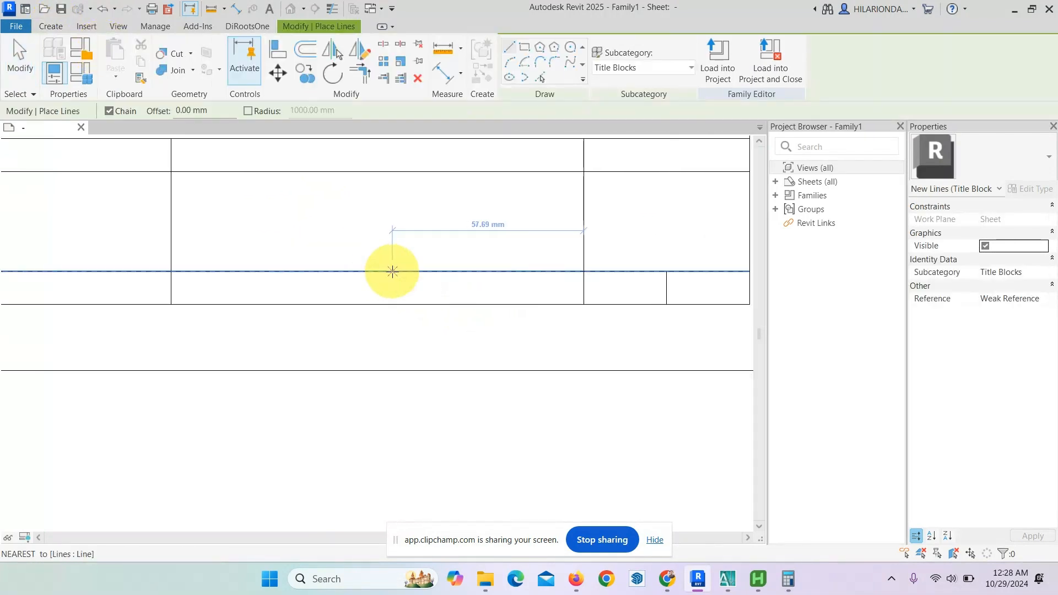
{"action": "left_click", "coordinate": [392, 271]}
{"action": "key", "text": "Escape"}
{"action": "key", "text": "Escape"}
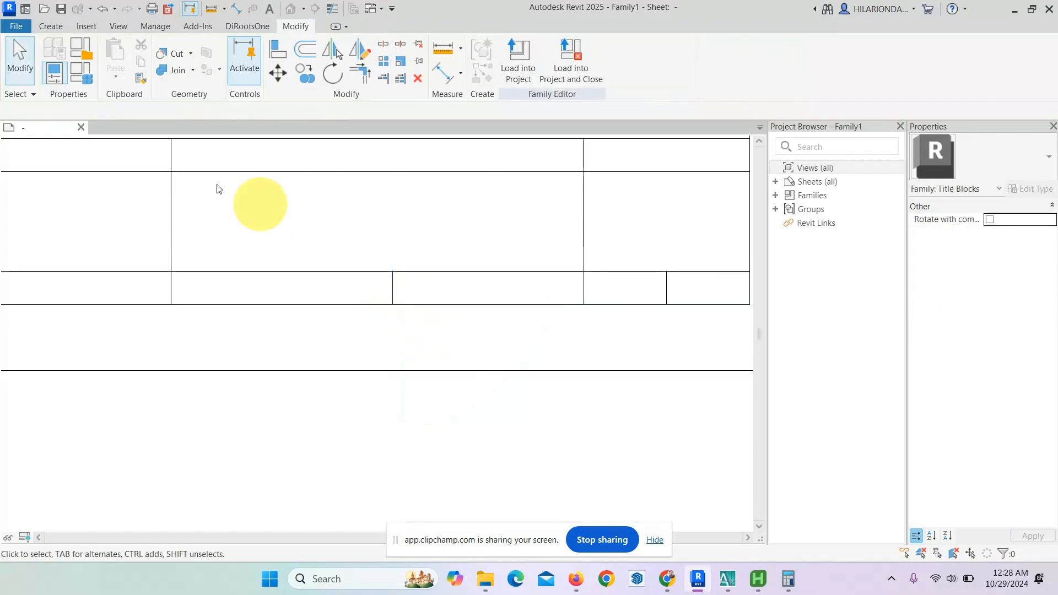
{"action": "scroll", "coordinate": [495, 319], "scroll_direction": "down", "scroll_amount": 5}
{"action": "scroll", "coordinate": [543, 350], "scroll_direction": "up", "scroll_amount": 1}
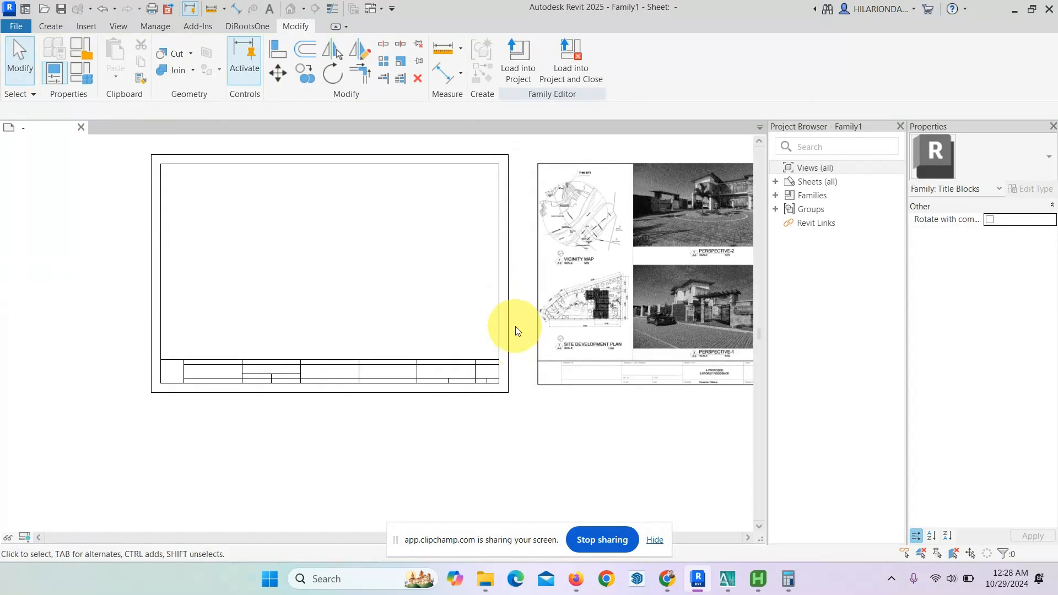
{"action": "middle_click_drag", "start_coordinate": [515, 326], "coordinate": [531, 347]}
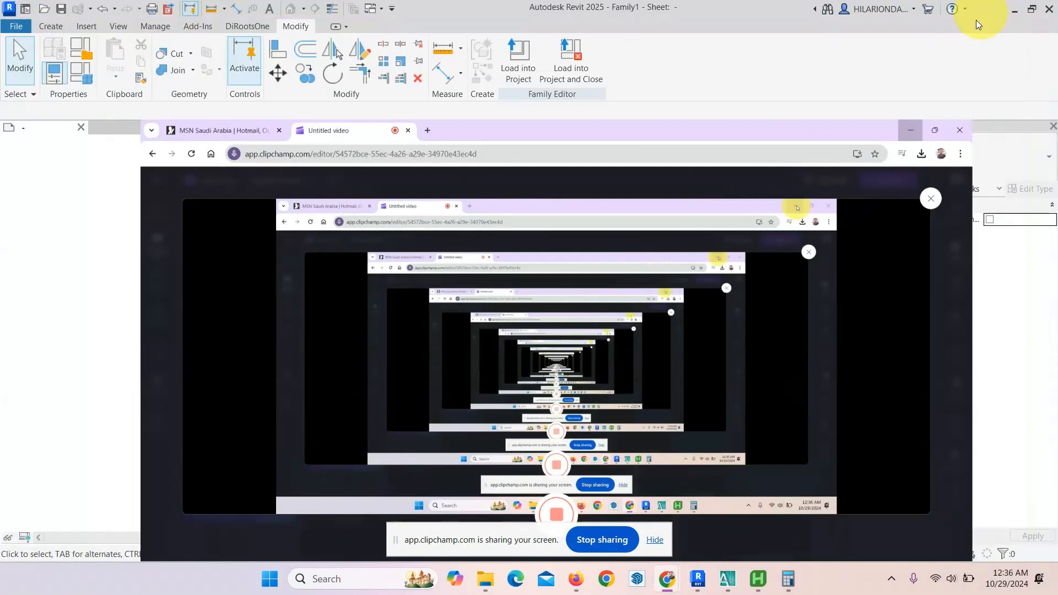
{"action": "left_click", "coordinate": [977, 24]}
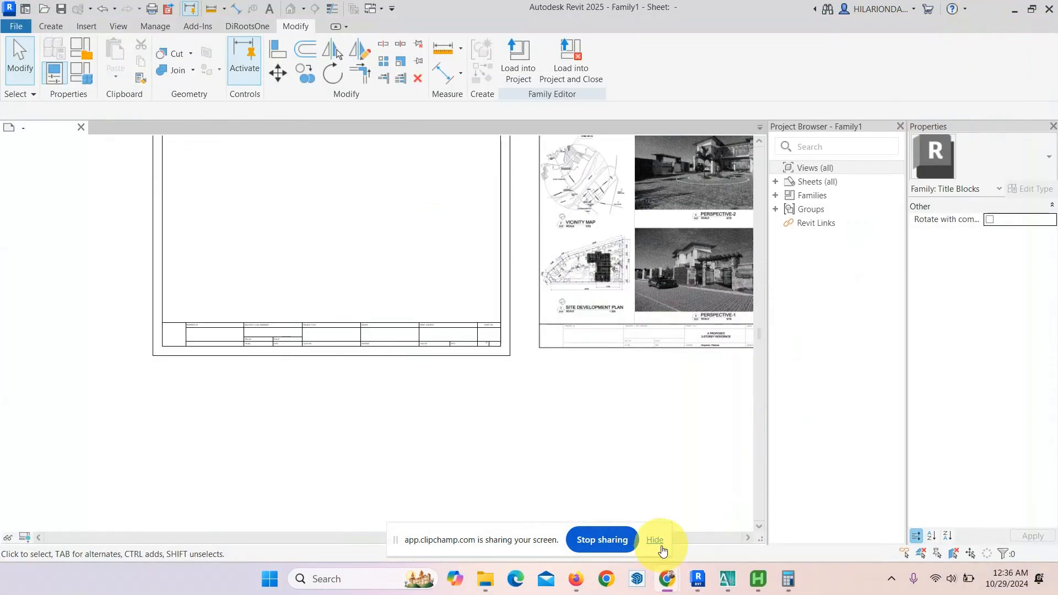
{"action": "left_click", "coordinate": [656, 541]}
Examine the reference image's title strip for the contents of the owner, sheet content and sheet number cells.
{"action": "middle_click_drag", "start_coordinate": [638, 386], "coordinate": [590, 389]}
{"action": "scroll", "coordinate": [554, 359], "scroll_direction": "up", "scroll_amount": 5}
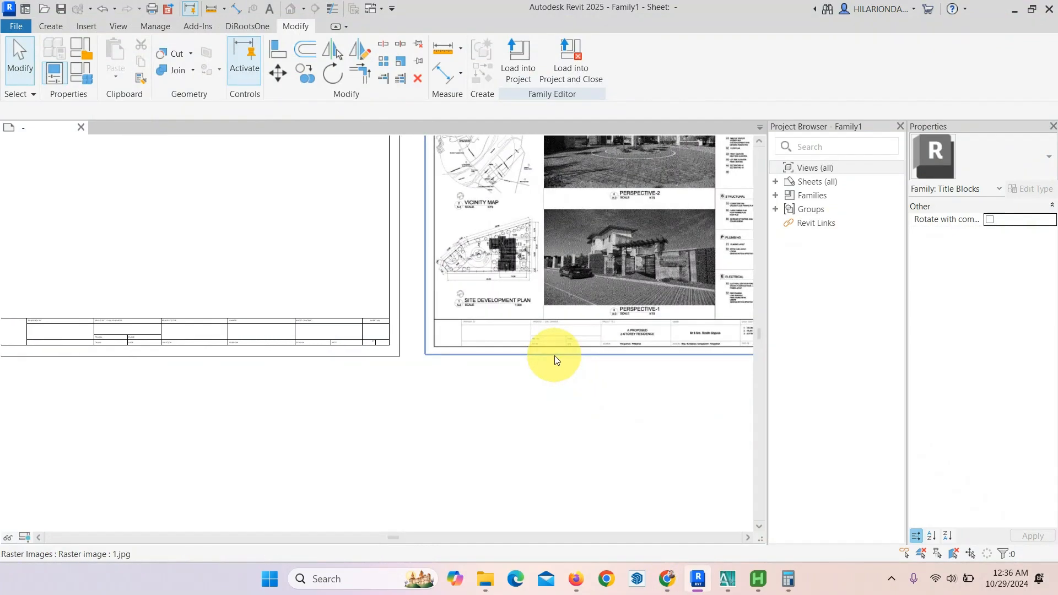
{"action": "scroll", "coordinate": [506, 334], "scroll_direction": "down", "scroll_amount": 3}
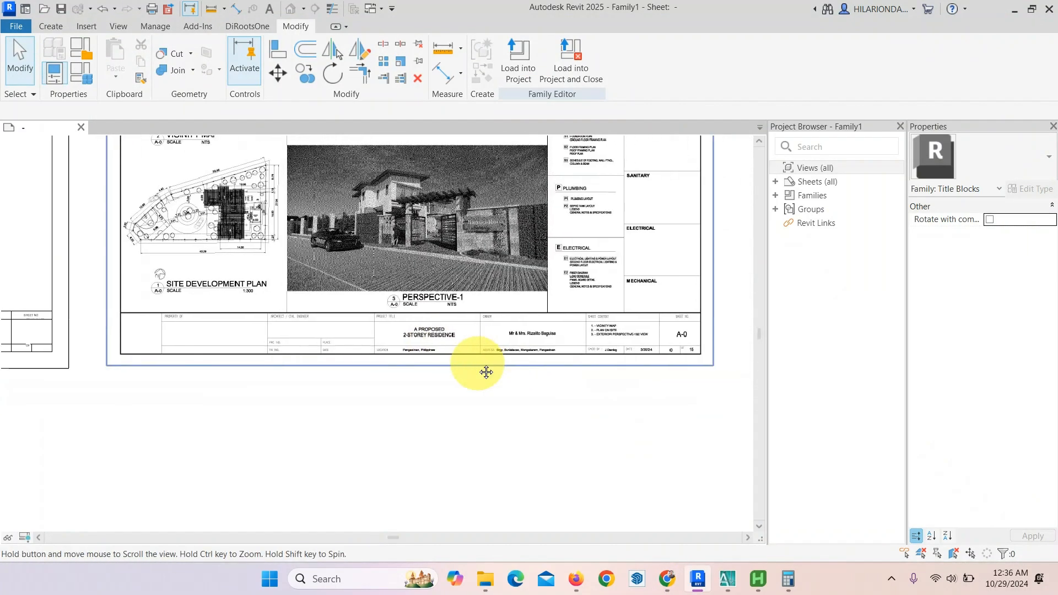
{"action": "scroll", "coordinate": [529, 347], "scroll_direction": "up", "scroll_amount": 2}
{"action": "scroll", "coordinate": [522, 342], "scroll_direction": "up", "scroll_amount": 2}
{"action": "scroll", "coordinate": [519, 342], "scroll_direction": "down", "scroll_amount": 4}
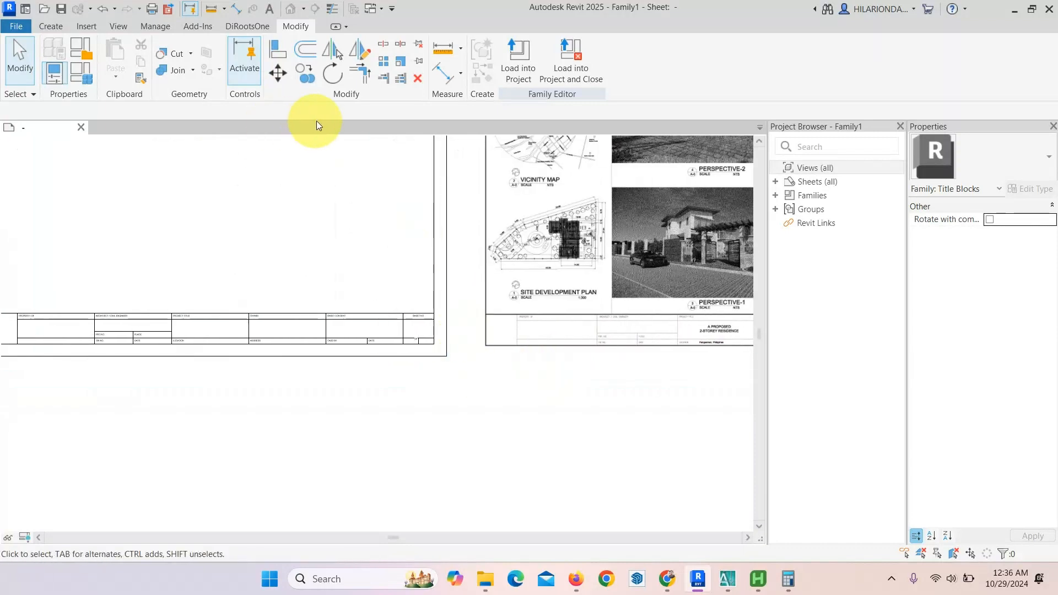
Place a label in the empty middle row of the OWNER cell and add the Client Name parameter to it.
{"action": "left_click", "coordinate": [49, 27]}
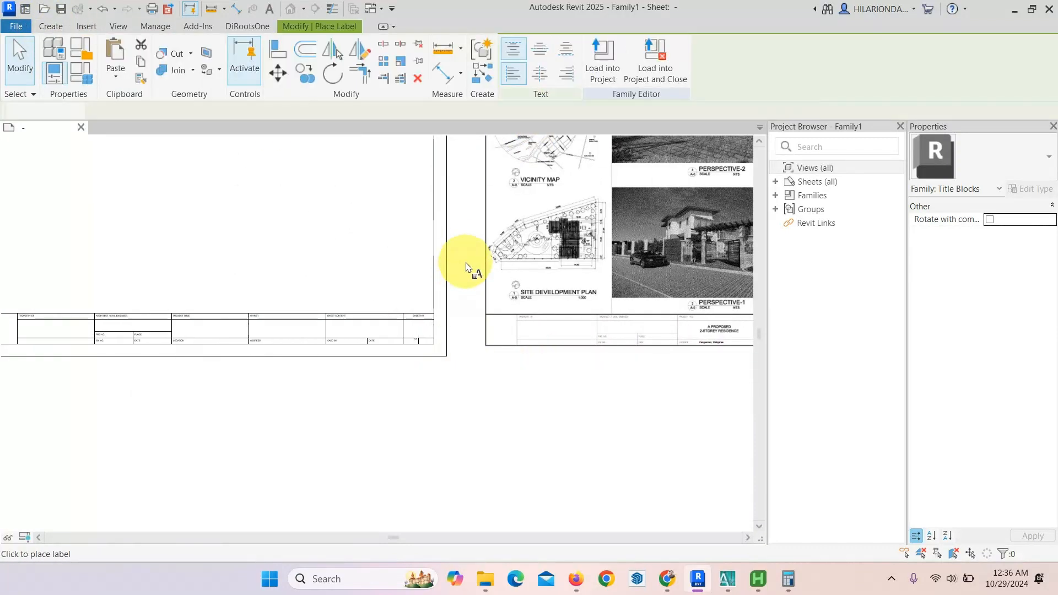
{"action": "left_click", "coordinate": [493, 55]}
{"action": "scroll", "coordinate": [401, 319], "scroll_direction": "up", "scroll_amount": 5}
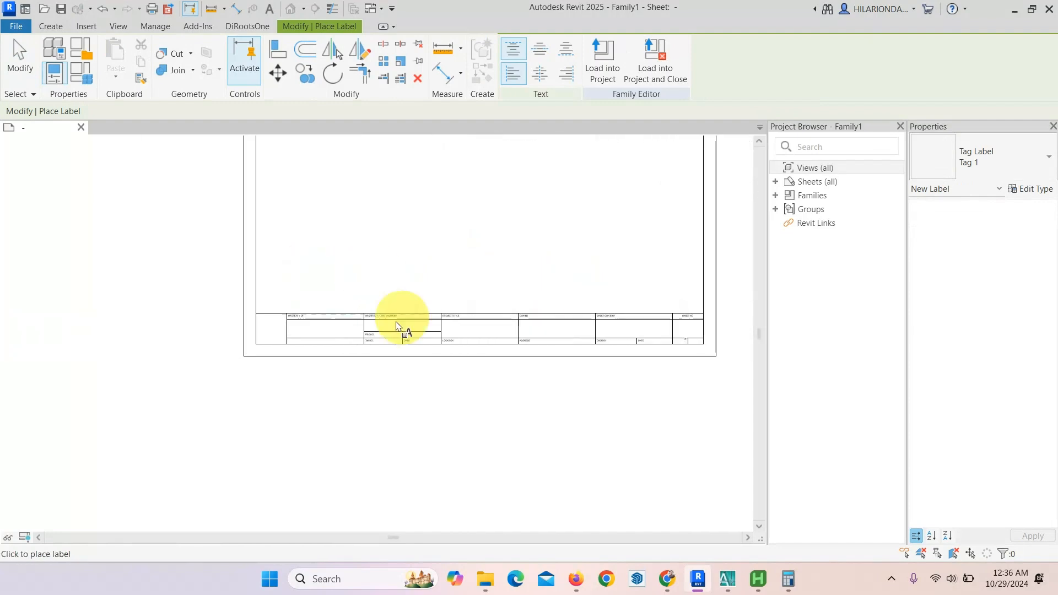
{"action": "scroll", "coordinate": [390, 336], "scroll_direction": "down", "scroll_amount": 1}
{"action": "middle_click_drag", "start_coordinate": [599, 354], "coordinate": [378, 352]}
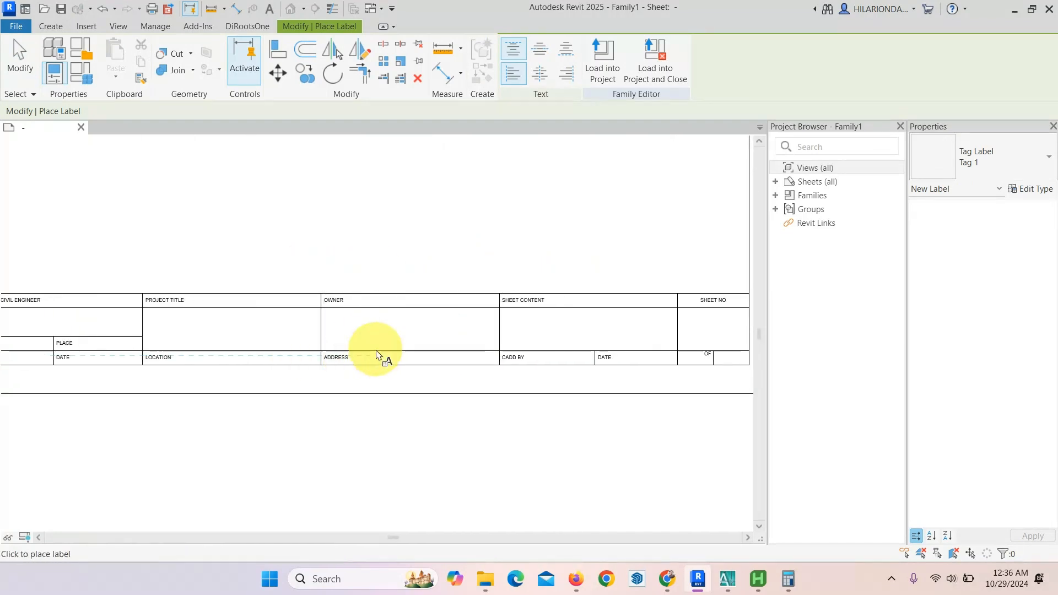
{"action": "scroll", "coordinate": [368, 347], "scroll_direction": "up", "scroll_amount": 1}
{"action": "left_click", "coordinate": [390, 336]}
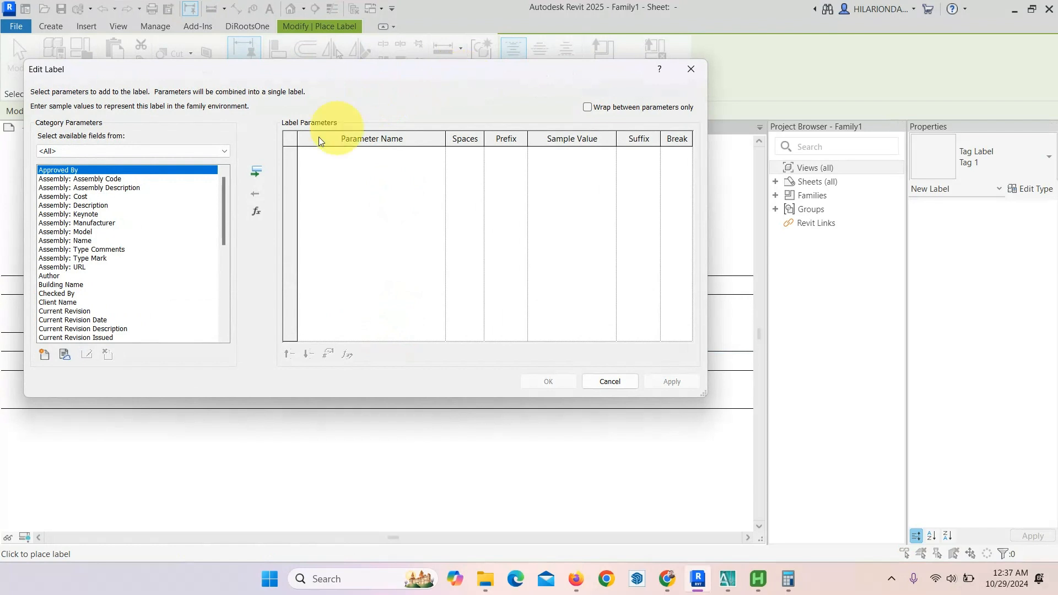
{"action": "left_click", "coordinate": [66, 302]}
{"action": "left_click", "coordinate": [257, 172]}
Set the Client Name parameter's sample value to "jion TV" and accept the label.
{"action": "left_click", "coordinate": [559, 153]}
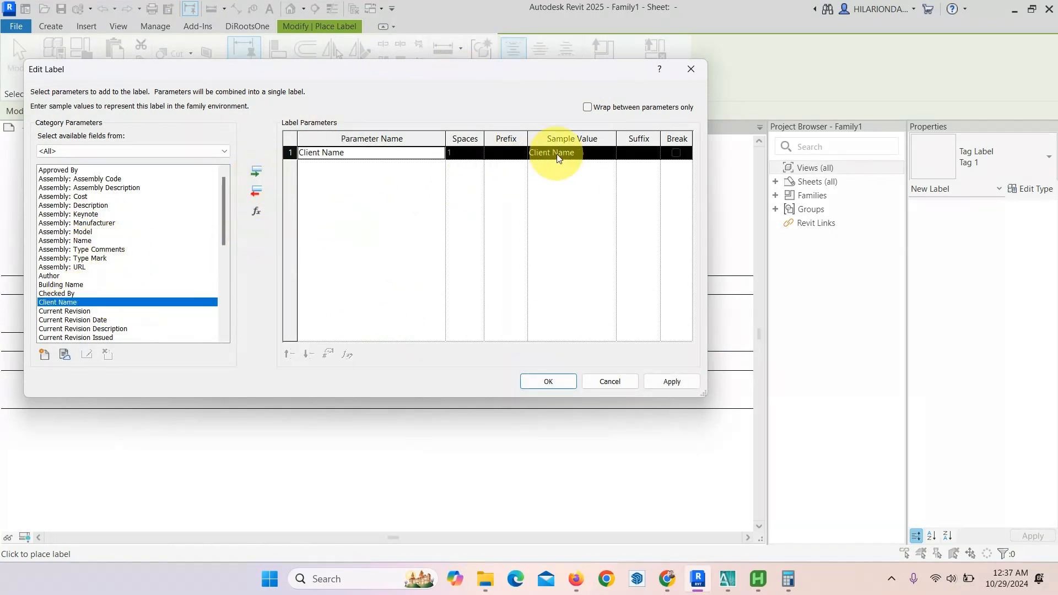
{"action": "left_click", "coordinate": [561, 154]}
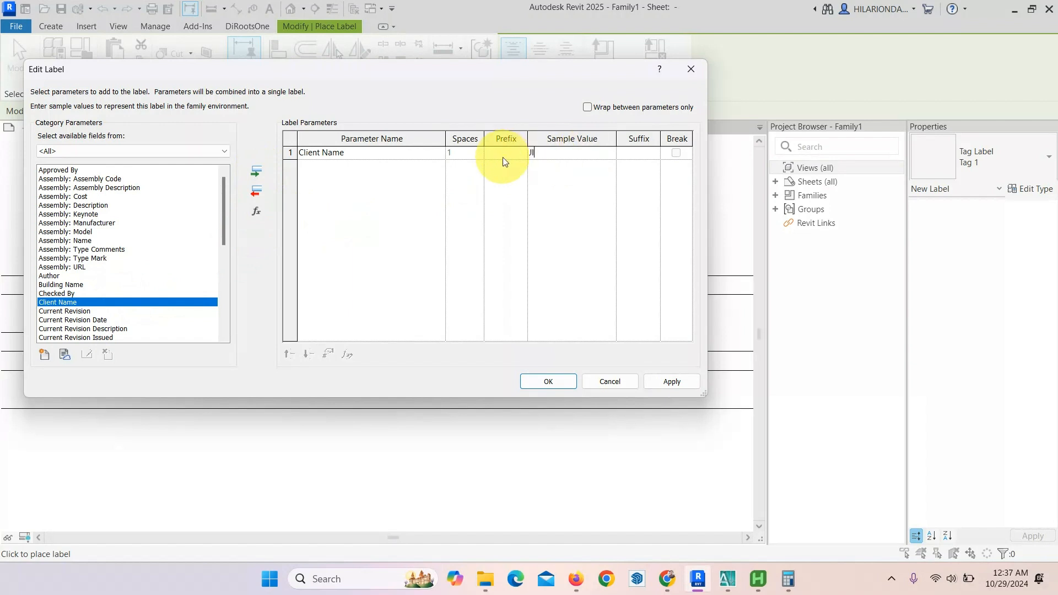
{"action": "key", "text": "Caps_Lock"}
{"action": "type", "text": "jion"}
{"action": "key", "text": "Caps_Lock"}
{"action": "type", "text": "TV"}
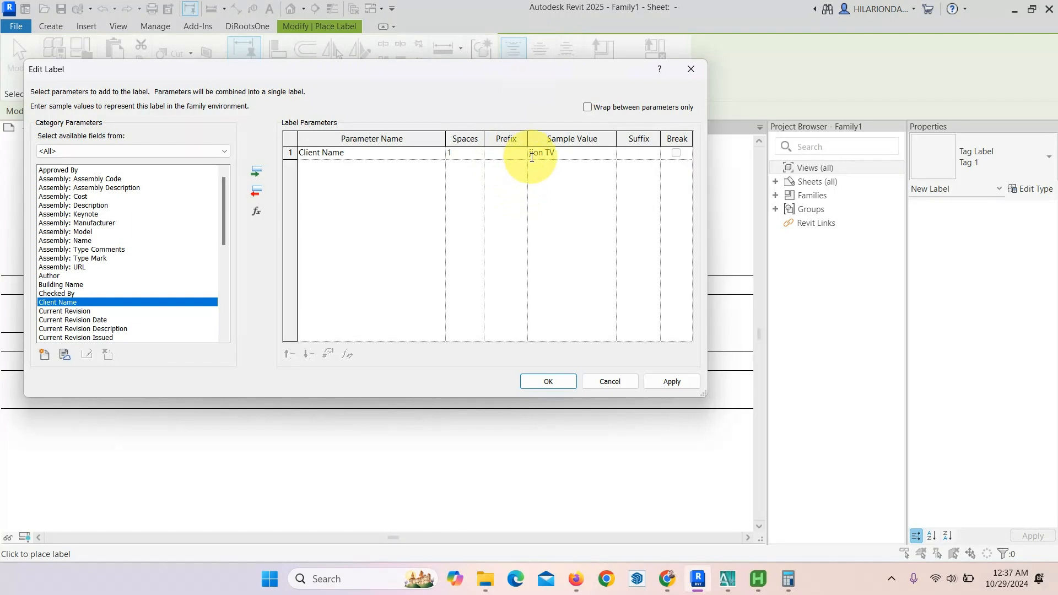
{"action": "left_click", "coordinate": [647, 385]}
Move the client name label to the middle of the OWNER cell.
{"action": "scroll", "coordinate": [424, 357], "scroll_direction": "up", "scroll_amount": 2}
{"action": "left_click", "coordinate": [414, 328]}
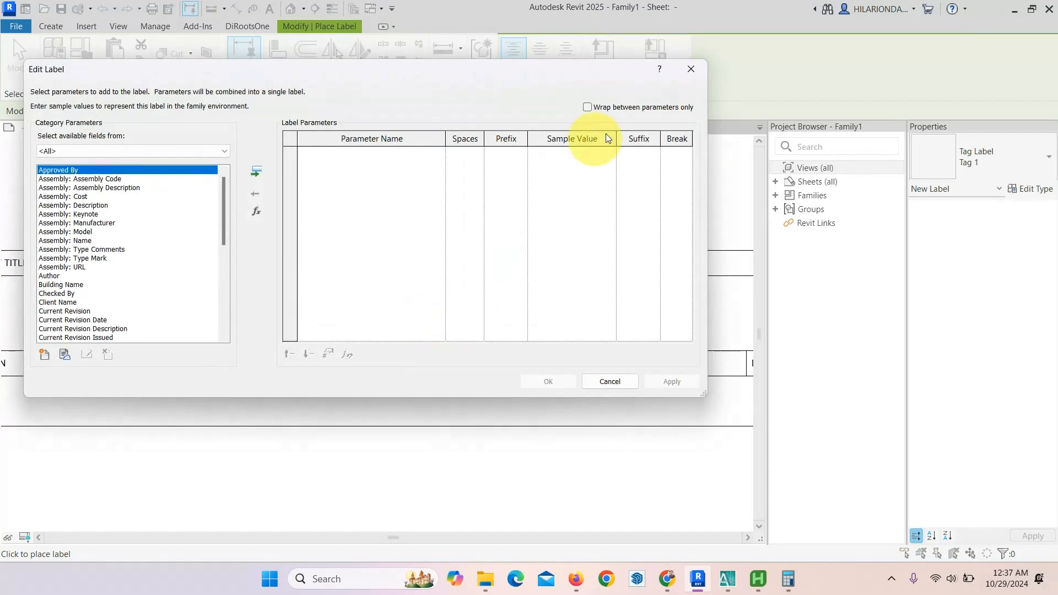
{"action": "left_click", "coordinate": [693, 74]}
{"action": "left_click", "coordinate": [424, 331]}
{"action": "left_click_drag", "start_coordinate": [425, 332], "coordinate": [472, 325]}
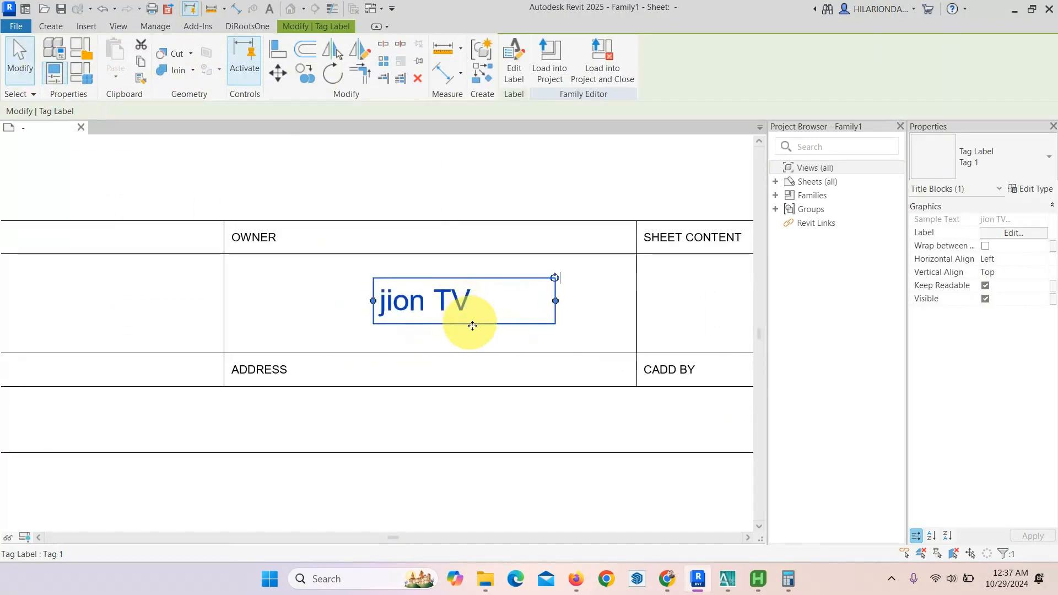
Set the text size of the owner label's type, Tag 1, to 6.5 mm.
{"action": "left_click", "coordinate": [1032, 190]}
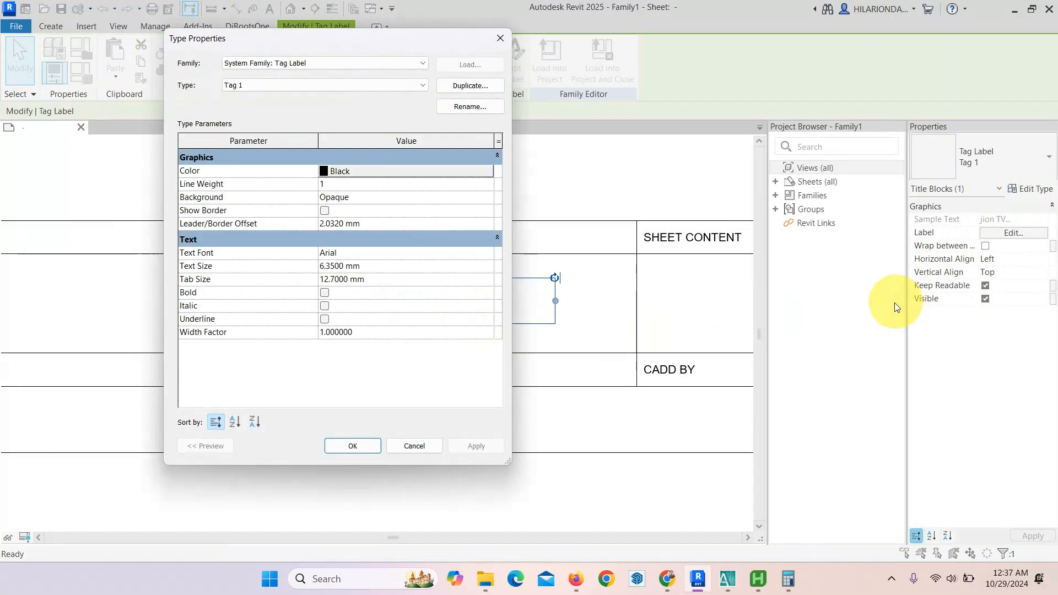
{"action": "left_click", "coordinate": [343, 267]}
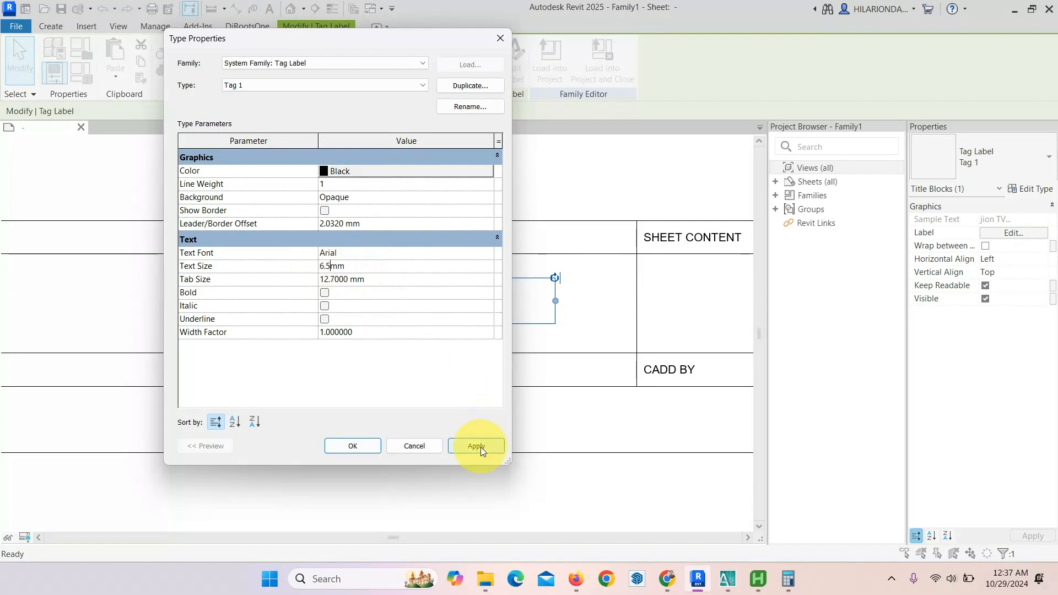
{"action": "left_click", "coordinate": [367, 453]}
{"action": "left_click", "coordinate": [447, 433]}
{"action": "scroll", "coordinate": [484, 456], "scroll_direction": "down", "scroll_amount": 5}
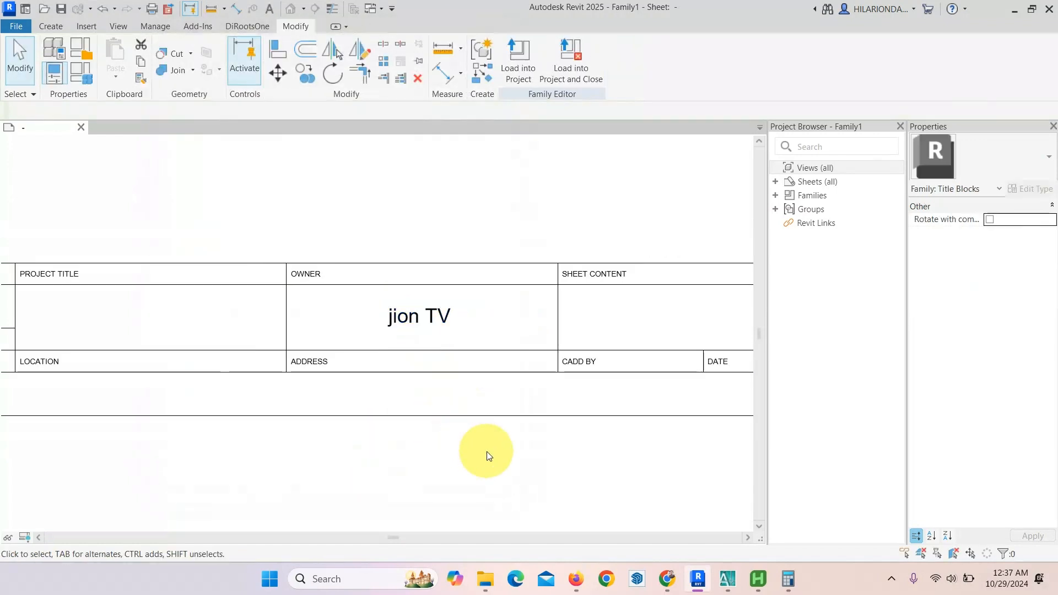
{"action": "scroll", "coordinate": [297, 336], "scroll_direction": "up", "scroll_amount": 1}
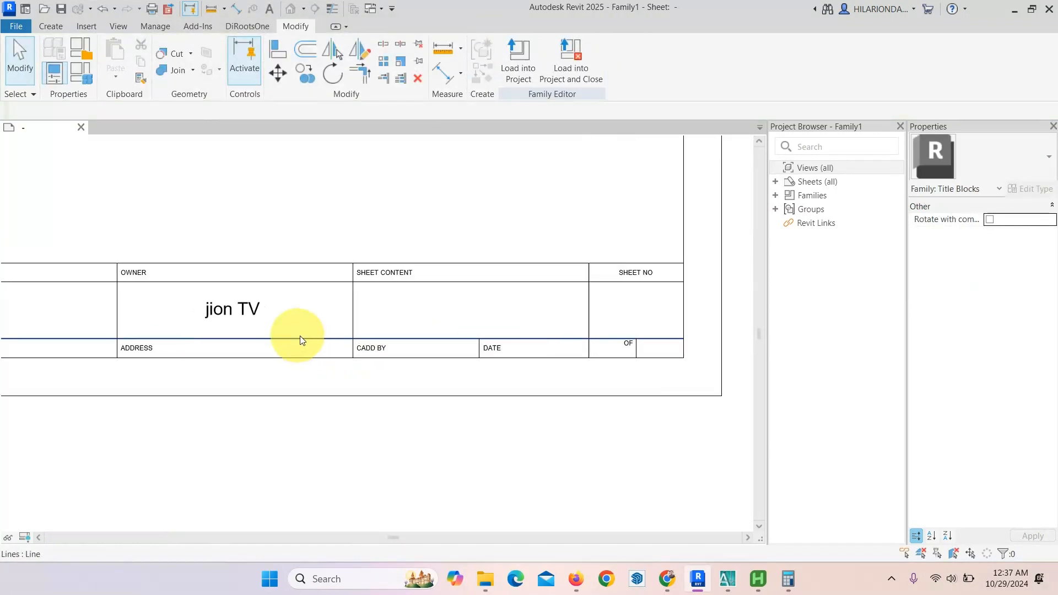
Copy the owner label to the SHEET NO side of the strip and shift the copy into the SHEET NO cell.
{"action": "left_click", "coordinate": [239, 307]}
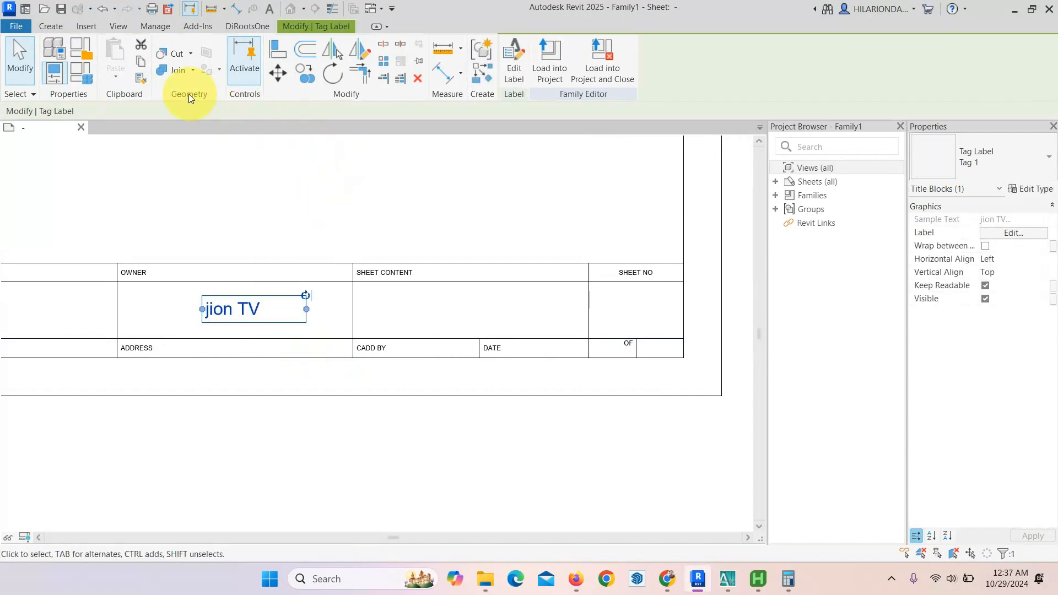
{"action": "left_click", "coordinate": [320, 75]}
{"action": "left_click", "coordinate": [117, 282]}
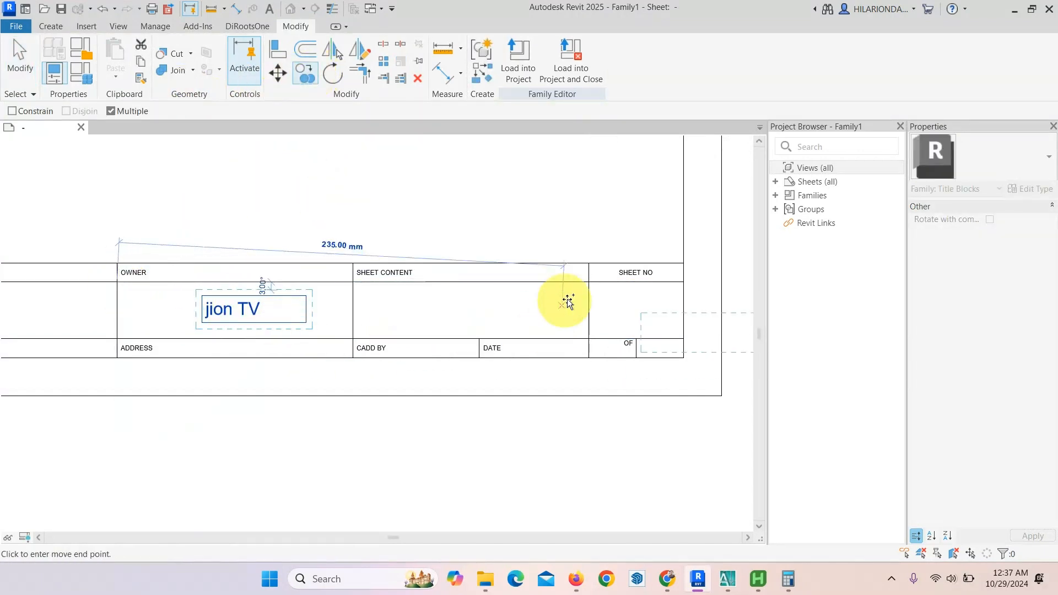
{"action": "left_click", "coordinate": [590, 282]}
{"action": "left_click", "coordinate": [20, 55]}
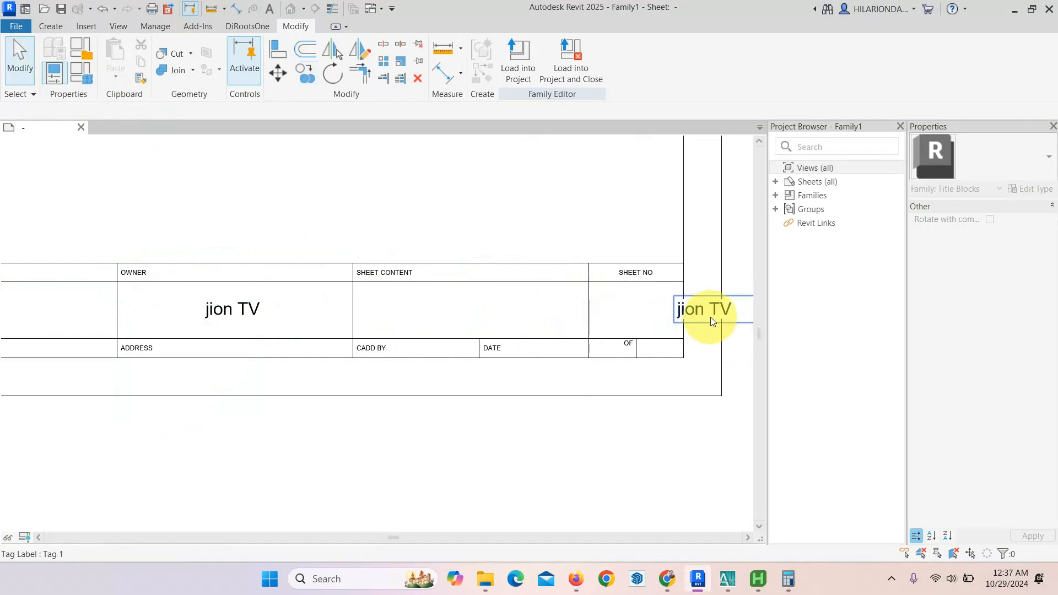
{"action": "left_click_drag", "start_coordinate": [710, 316], "coordinate": [635, 312]}
{"action": "scroll", "coordinate": [655, 312], "scroll_direction": "up", "scroll_amount": 1}
{"action": "middle_click_drag", "start_coordinate": [655, 312], "coordinate": [524, 312]}
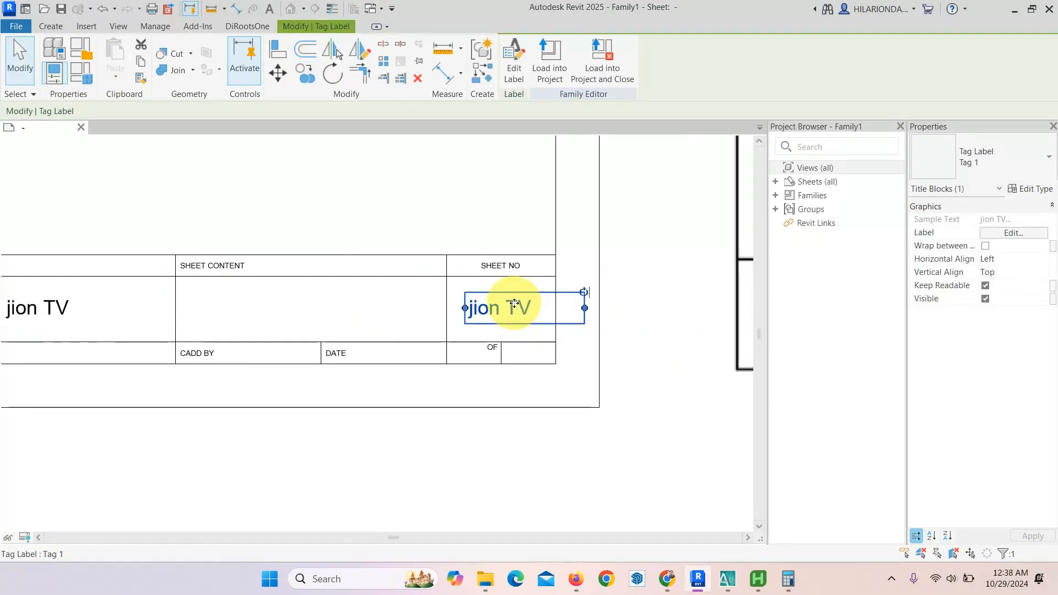
Delete the copied client name label from the SHEET NO cell.
{"action": "left_click", "coordinate": [20, 55]}
{"action": "left_click", "coordinate": [503, 307]}
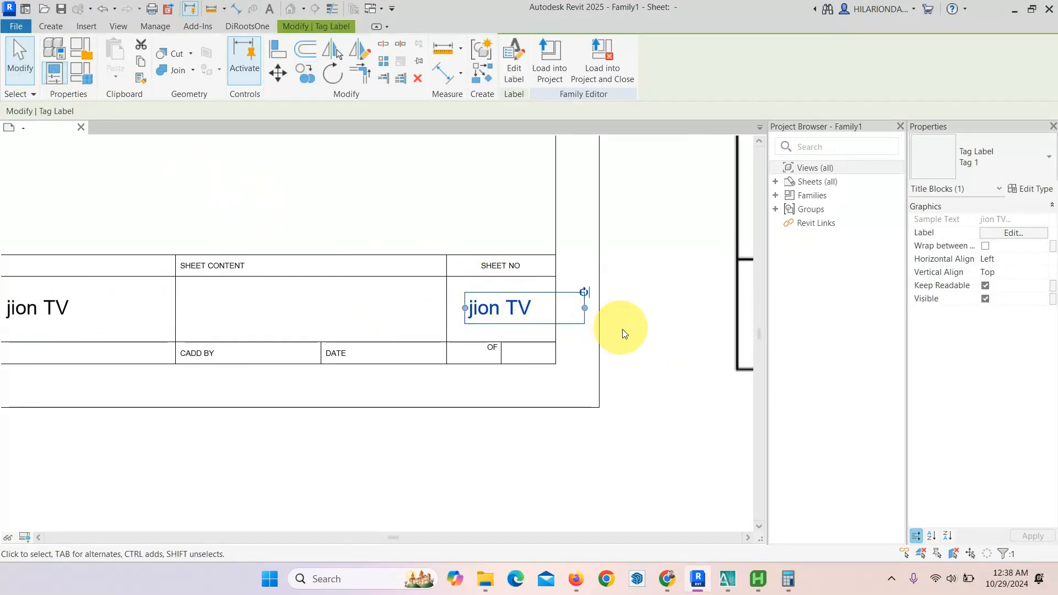
{"action": "left_click", "coordinate": [624, 333]}
{"action": "left_click", "coordinate": [528, 313]}
{"action": "middle_click_drag", "start_coordinate": [527, 313], "coordinate": [577, 323]}
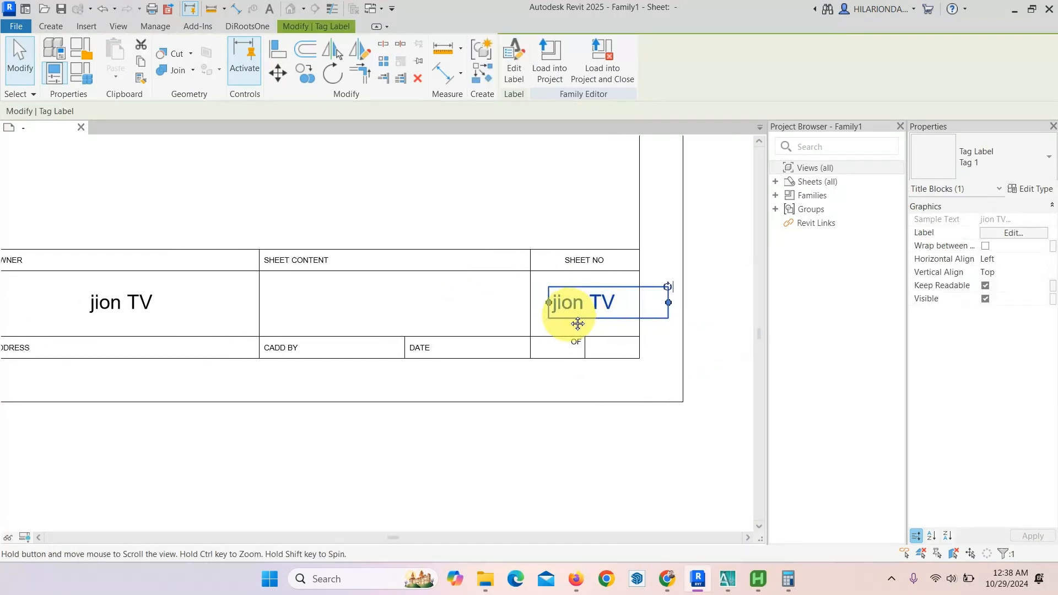
{"action": "key", "text": "Delete"}
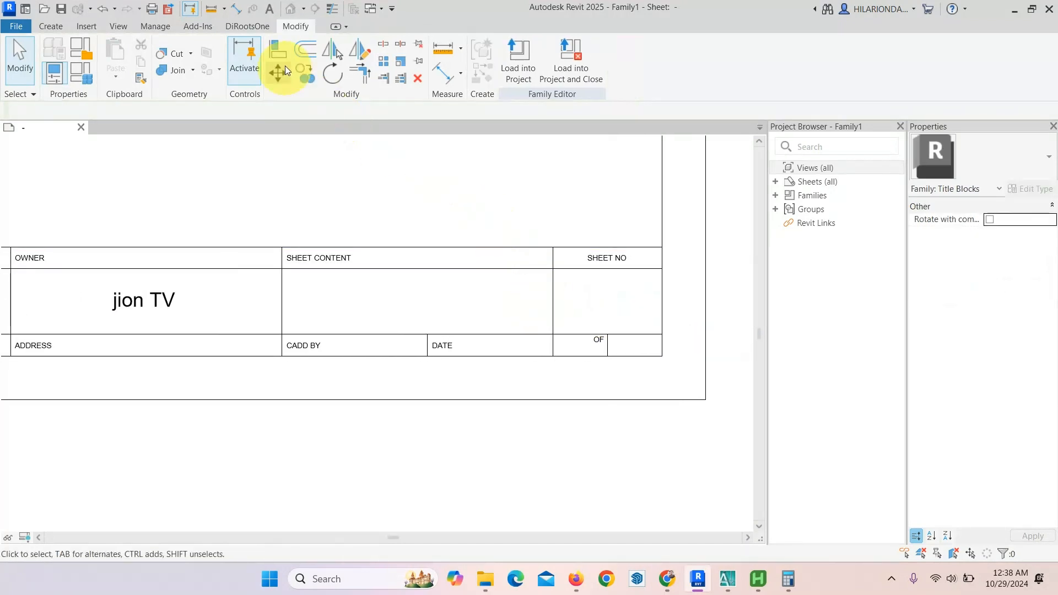
Place a new label in the SHEET NO cell using the Project Number parameter.
{"action": "left_click", "coordinate": [53, 26]}
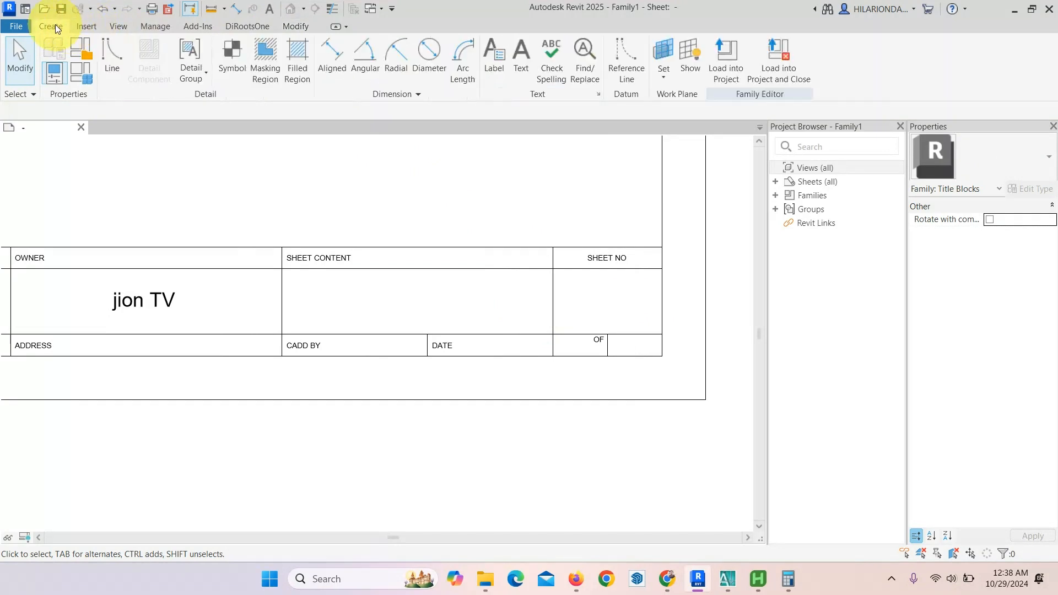
{"action": "left_click", "coordinate": [490, 77]}
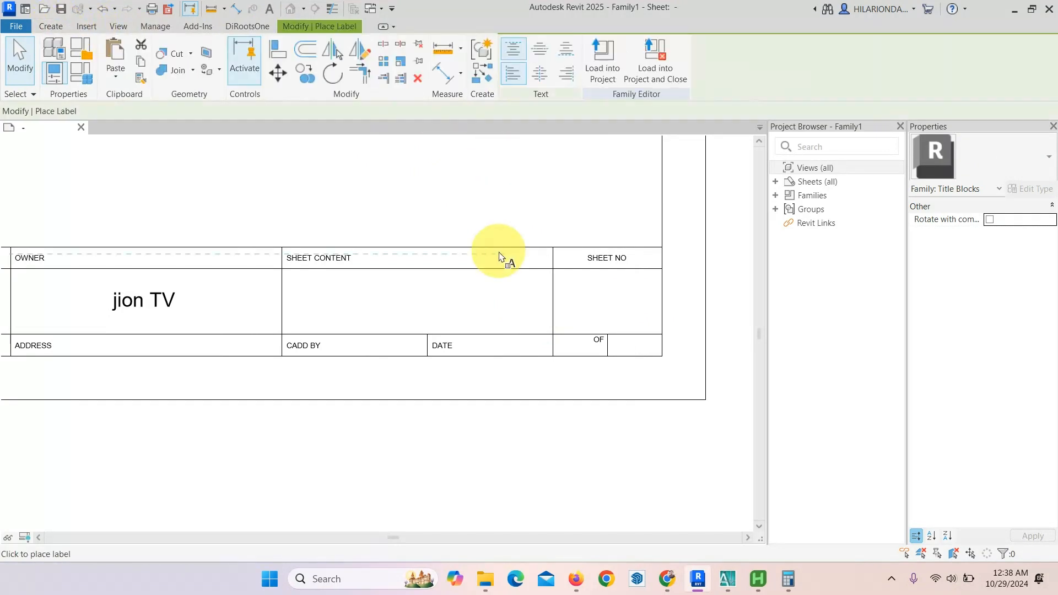
{"action": "left_click", "coordinate": [604, 303]}
{"action": "left_click_drag", "start_coordinate": [411, 74], "coordinate": [450, 76]}
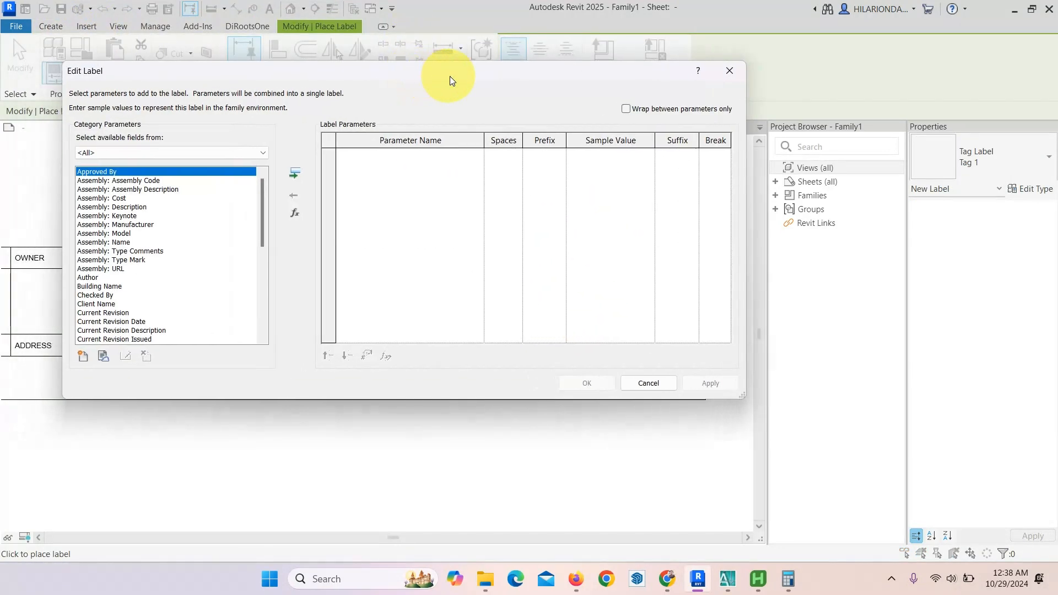
{"action": "scroll", "coordinate": [226, 238], "scroll_direction": "down", "scroll_amount": 7}
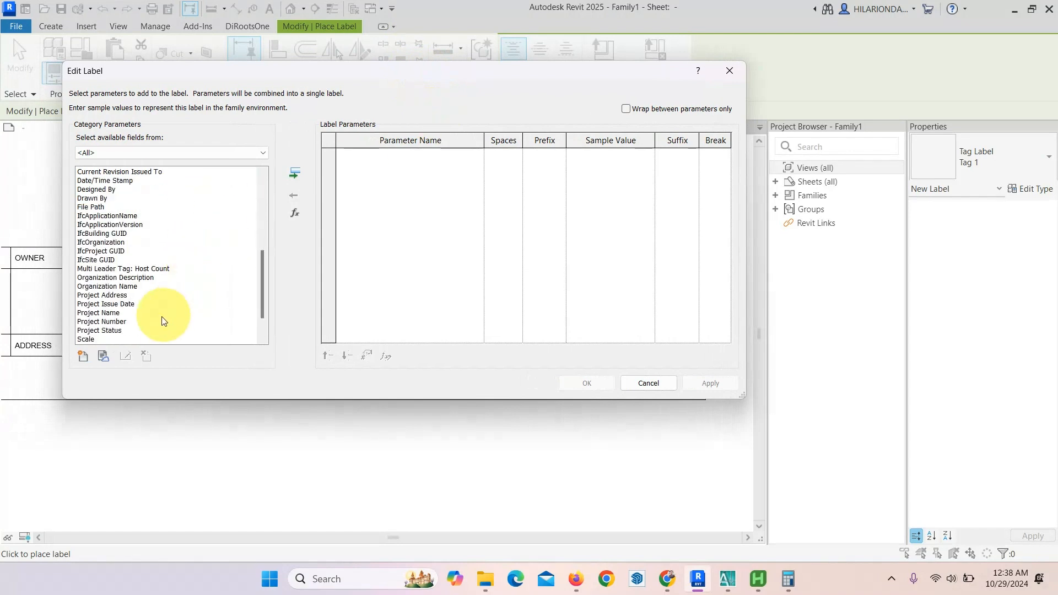
{"action": "left_click", "coordinate": [110, 321]}
{"action": "left_click", "coordinate": [295, 172]}
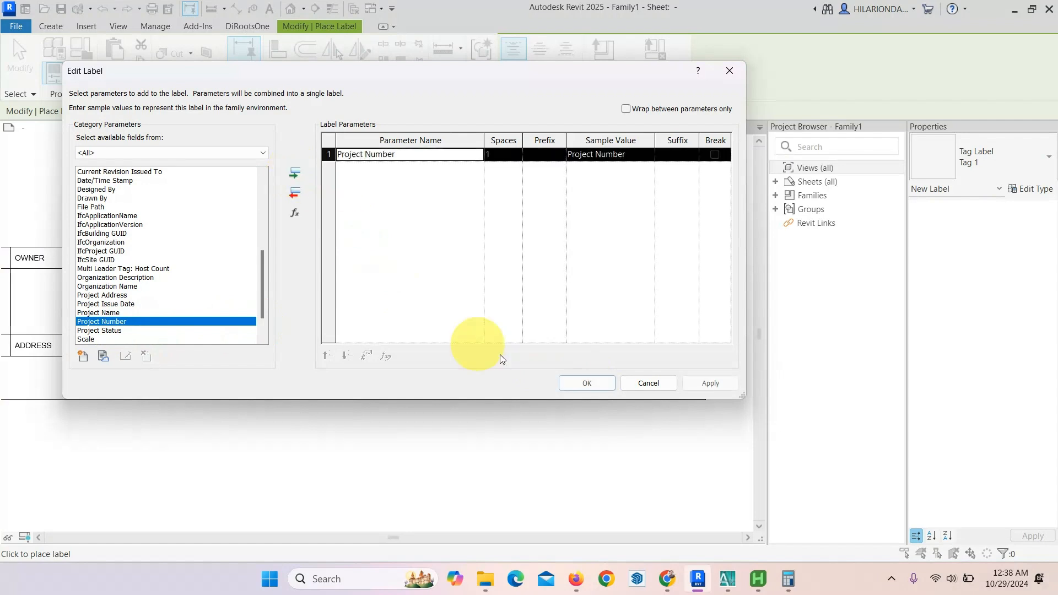
{"action": "left_click", "coordinate": [607, 382]}
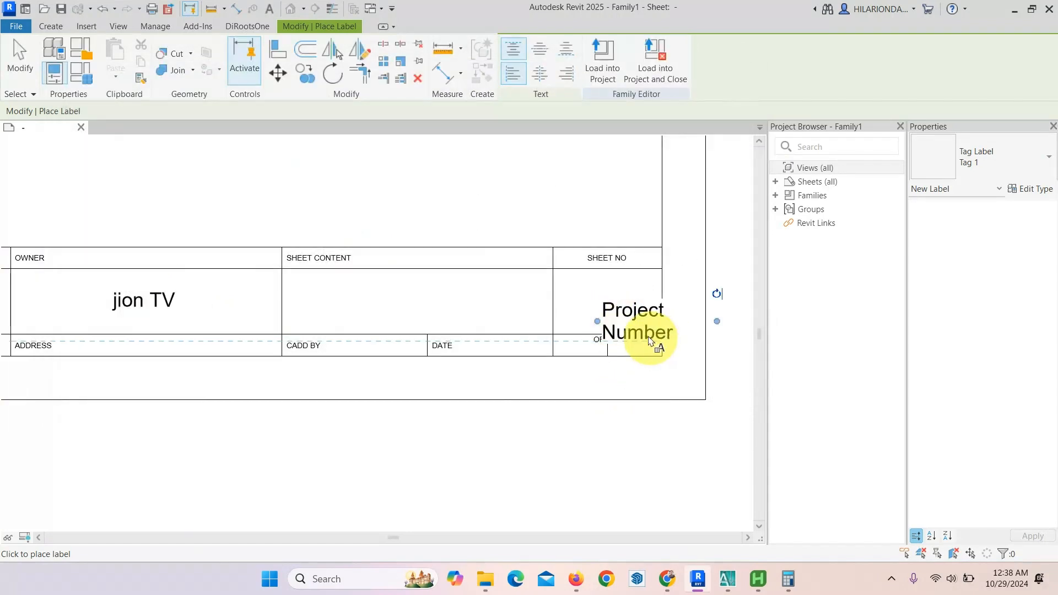
{"action": "left_click", "coordinate": [604, 309]}
{"action": "left_click", "coordinate": [729, 70]}
{"action": "left_click", "coordinate": [28, 60]}
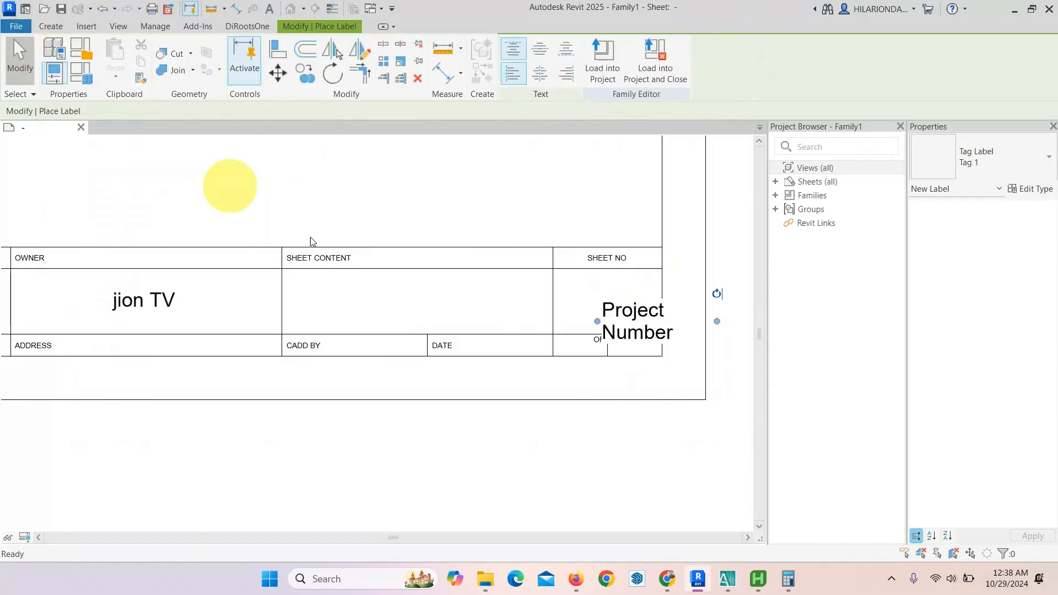
Move the Project Number label up between the SHEET NO heading and the bottom row, closer to the cell's left divider.
{"action": "scroll", "coordinate": [661, 345], "scroll_direction": "up", "scroll_amount": 3}
{"action": "left_click_drag", "start_coordinate": [618, 276], "coordinate": [572, 239]}
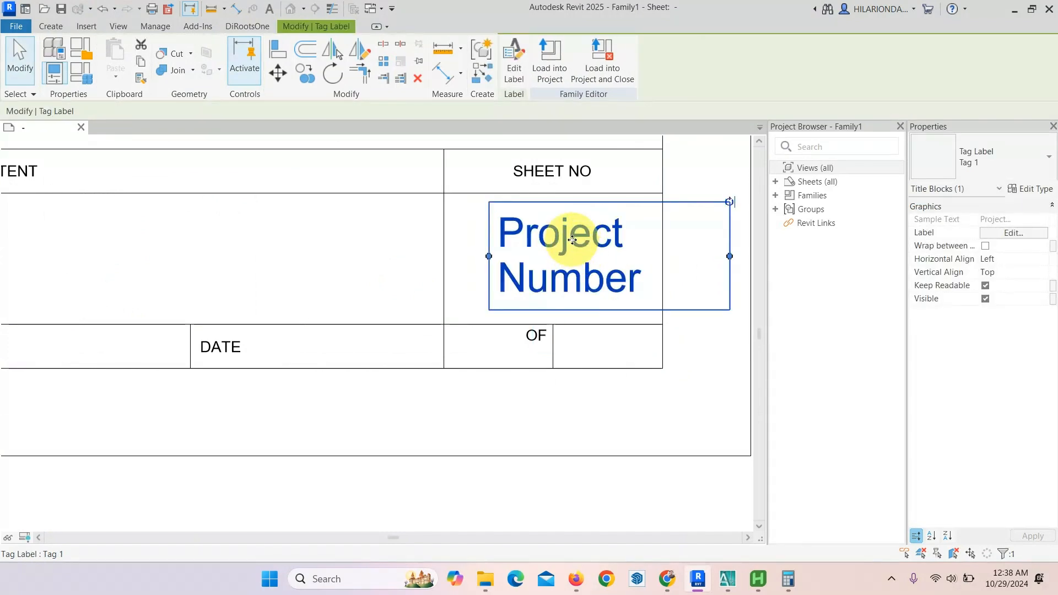
{"action": "left_click", "coordinate": [20, 59]}
{"action": "left_click", "coordinate": [580, 247]}
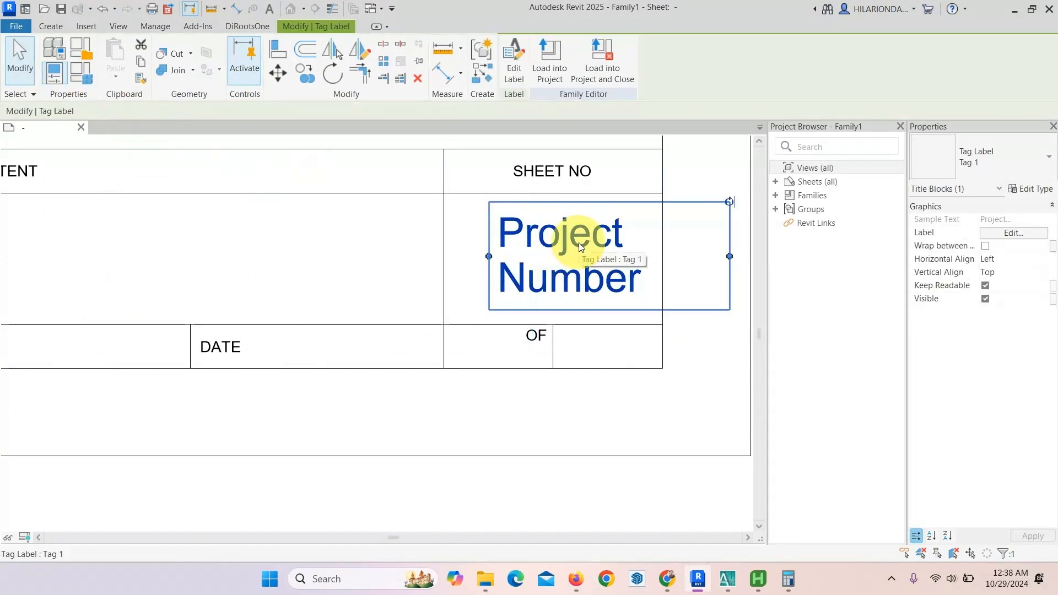
{"action": "scroll", "coordinate": [584, 242], "scroll_direction": "down", "scroll_amount": 3}
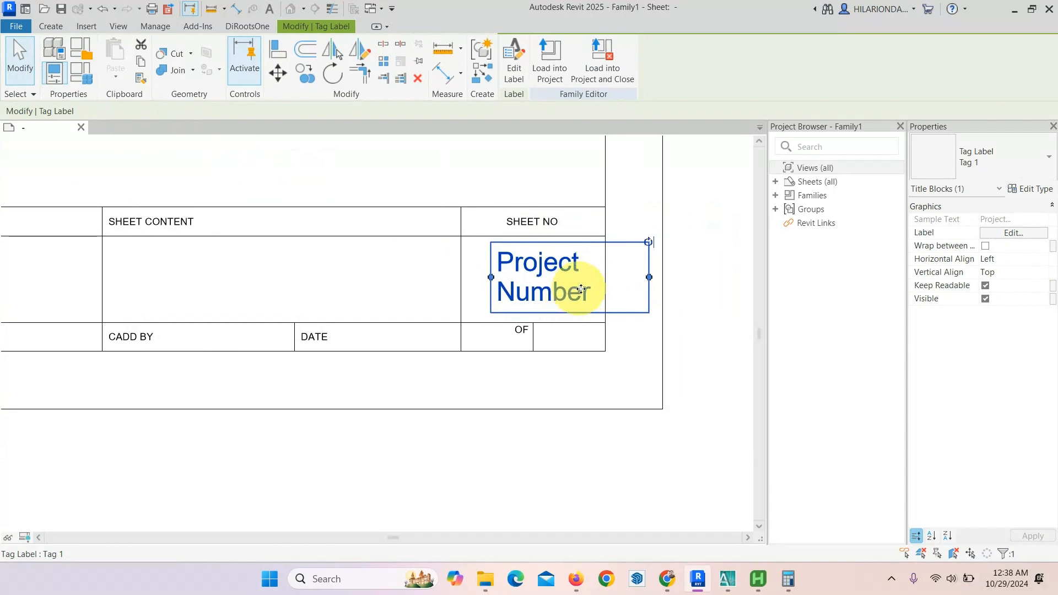
{"action": "left_click", "coordinate": [1032, 190]}
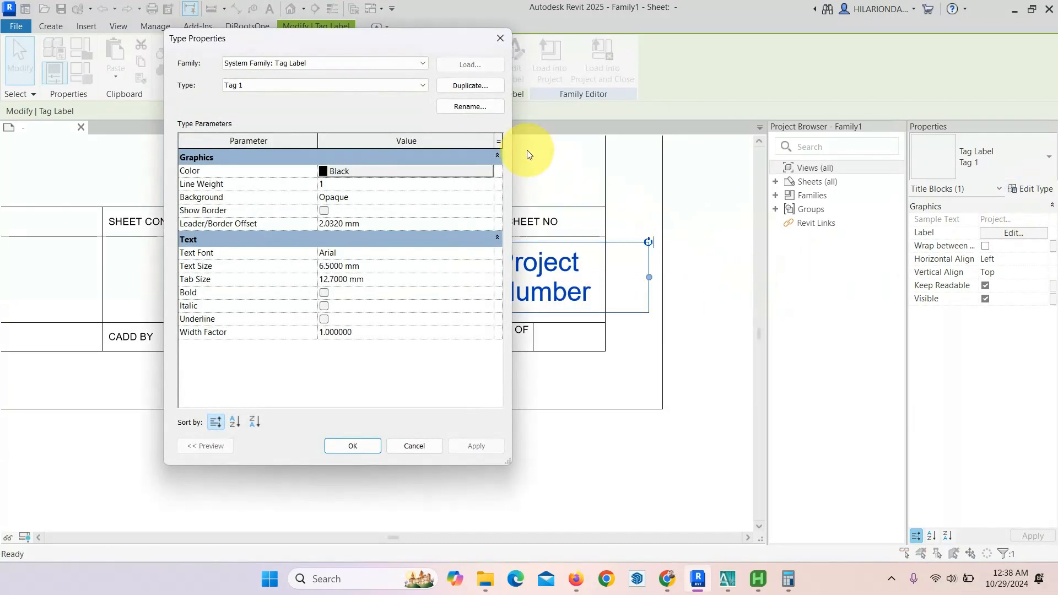
{"action": "left_click", "coordinate": [500, 44]}
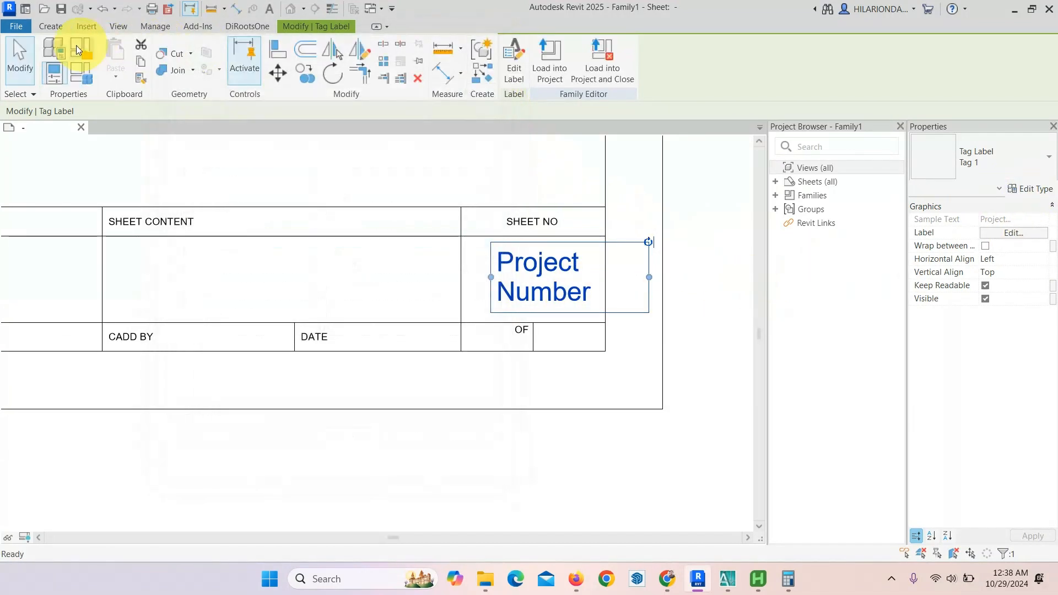
{"action": "left_click", "coordinate": [626, 312]}
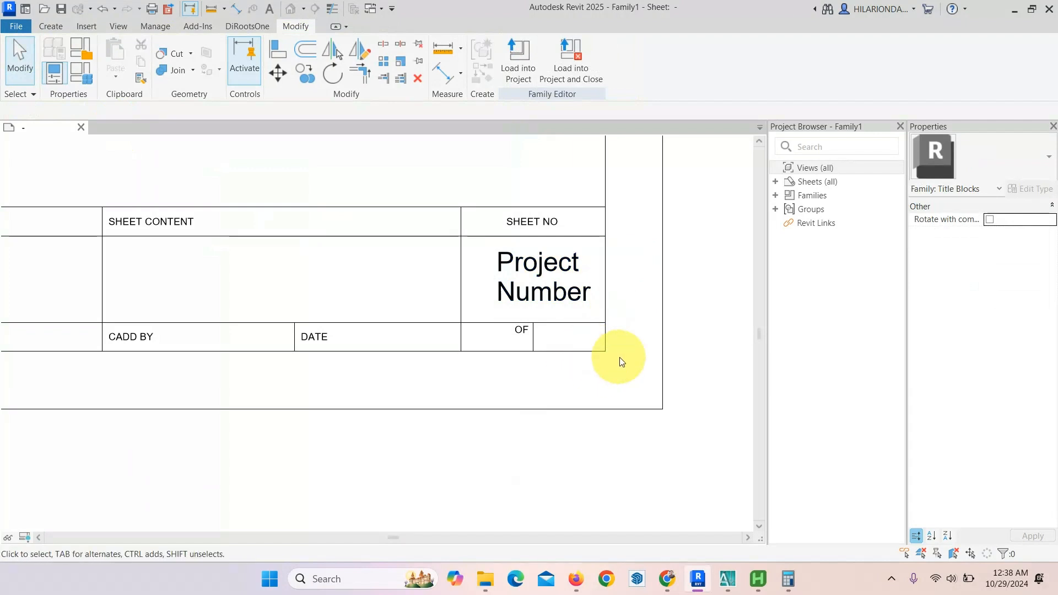
Delete the Project Number label from the SHEET NO cell.
{"action": "left_click", "coordinate": [573, 297]}
{"action": "key", "text": "Delete"}
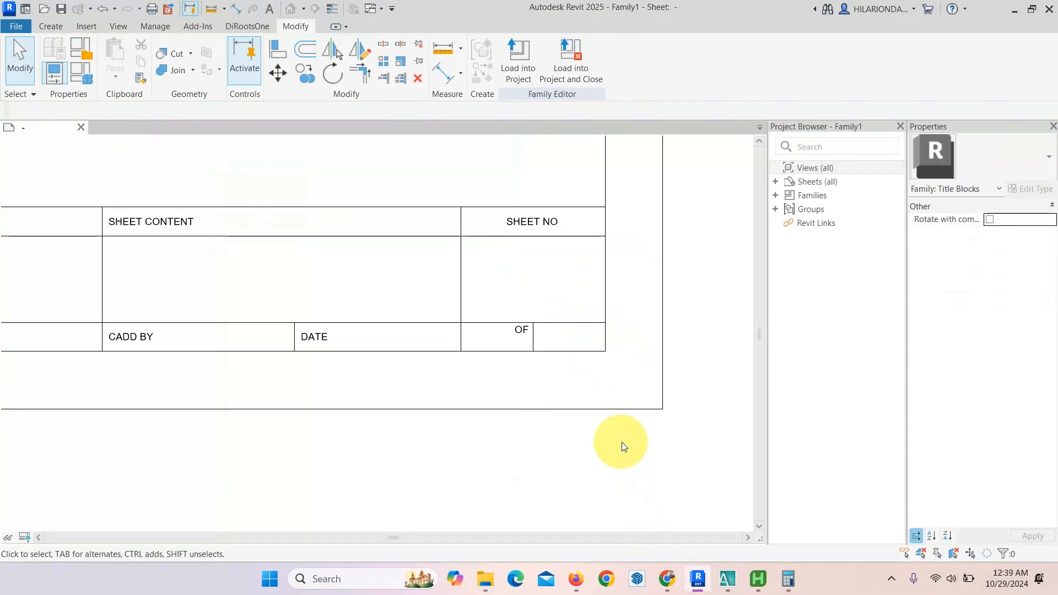
{"action": "middle_click_drag", "start_coordinate": [532, 337], "coordinate": [543, 341]}
Place a new label in the SHEET NO cell using the Project Number parameter with the sample value AR-01.
{"action": "left_click", "coordinate": [150, 28]}
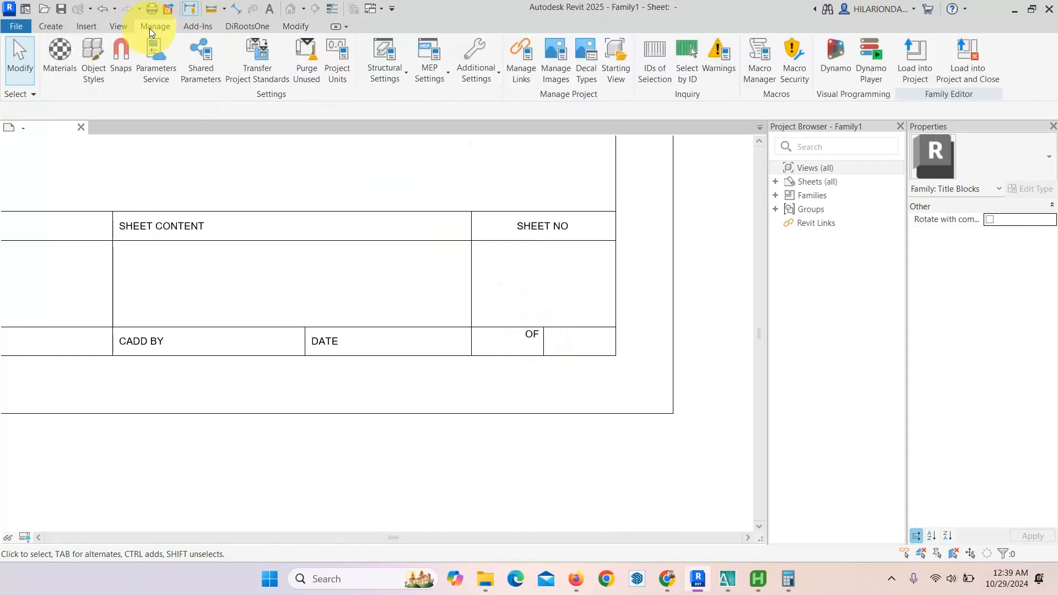
{"action": "left_click", "coordinate": [50, 26]}
{"action": "left_click", "coordinate": [494, 55]}
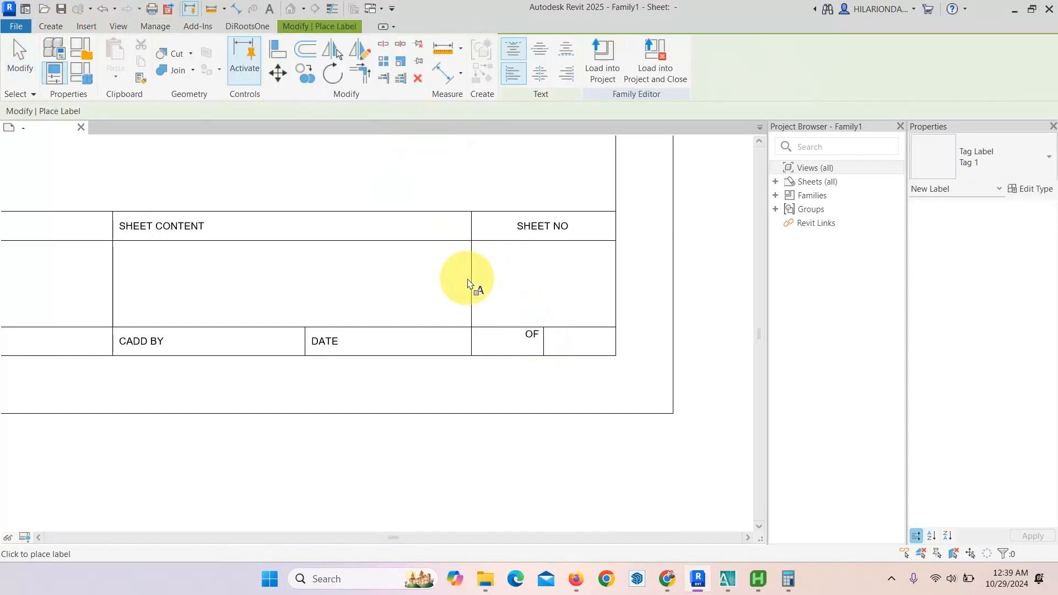
{"action": "left_click", "coordinate": [544, 287]}
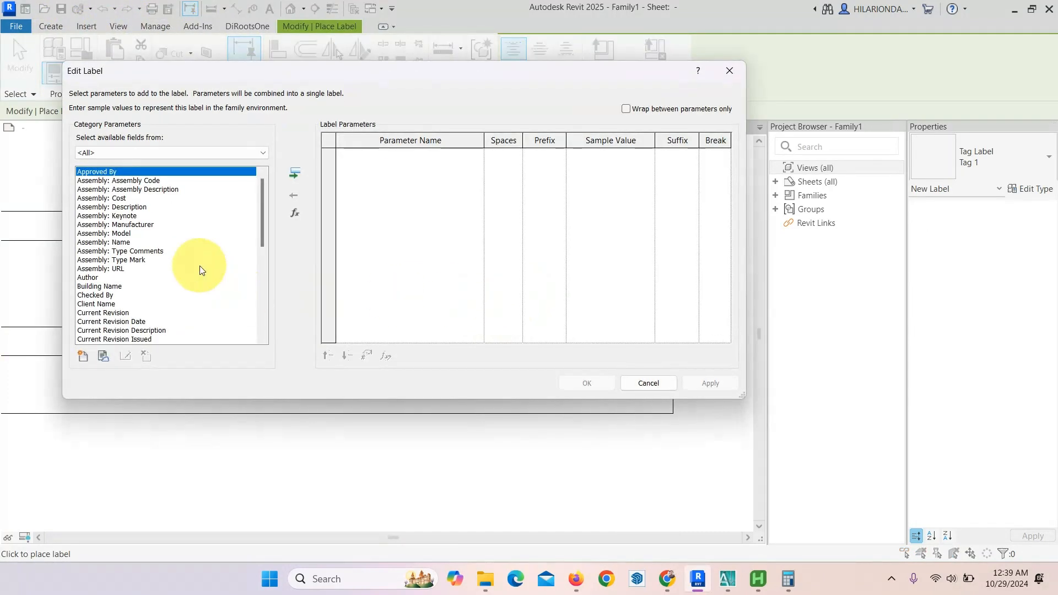
{"action": "scroll", "coordinate": [196, 260], "scroll_direction": "down", "scroll_amount": 6}
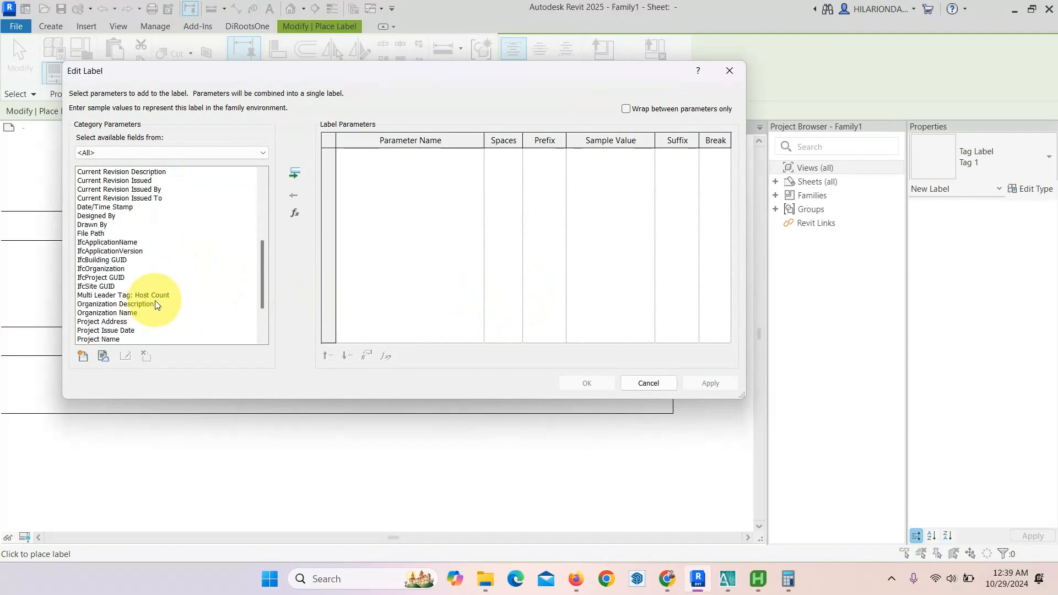
{"action": "scroll", "coordinate": [146, 298], "scroll_direction": "down", "scroll_amount": 1}
{"action": "left_click", "coordinate": [117, 322]}
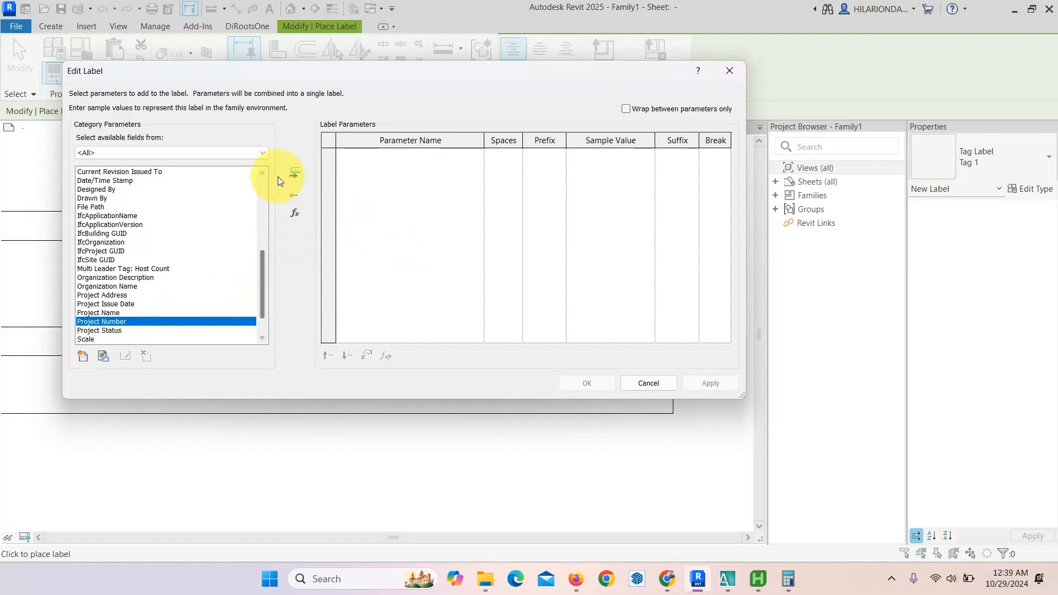
{"action": "left_click", "coordinate": [295, 173]}
{"action": "left_click", "coordinate": [609, 155]}
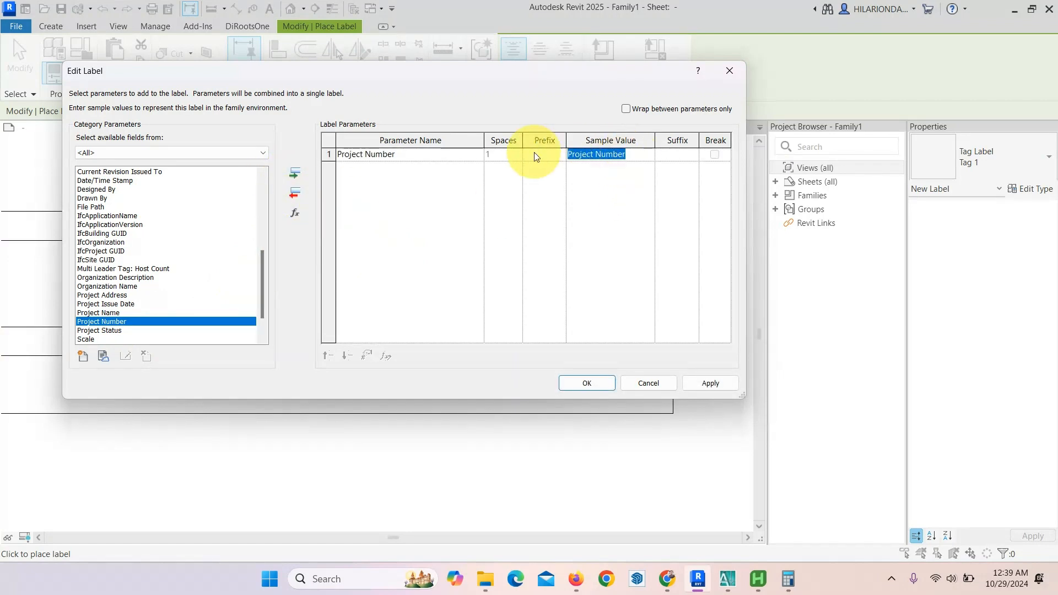
{"action": "type", "text": "AR-01"}
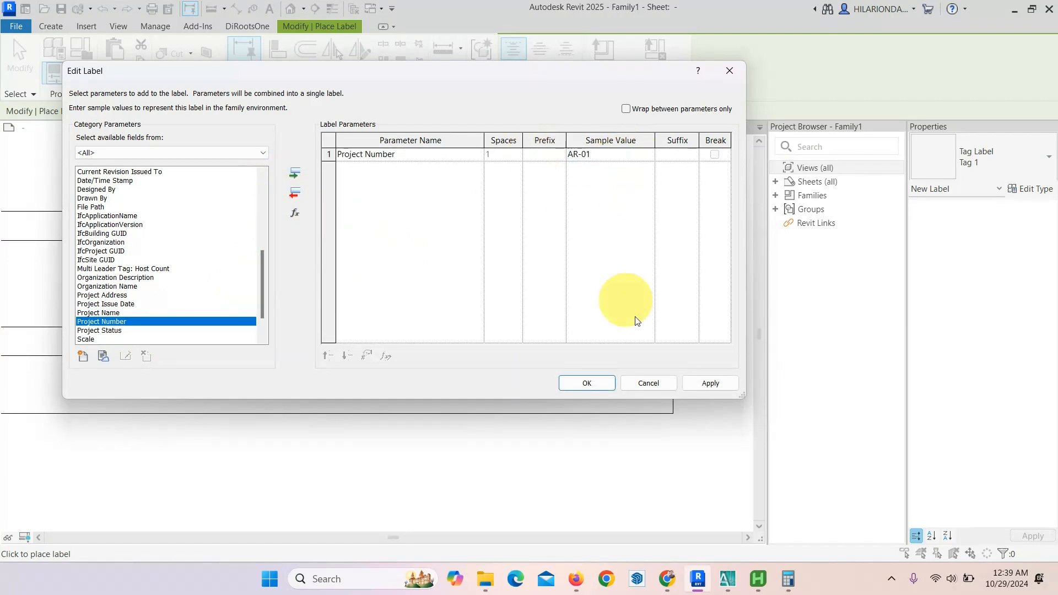
{"action": "left_click", "coordinate": [609, 384]}
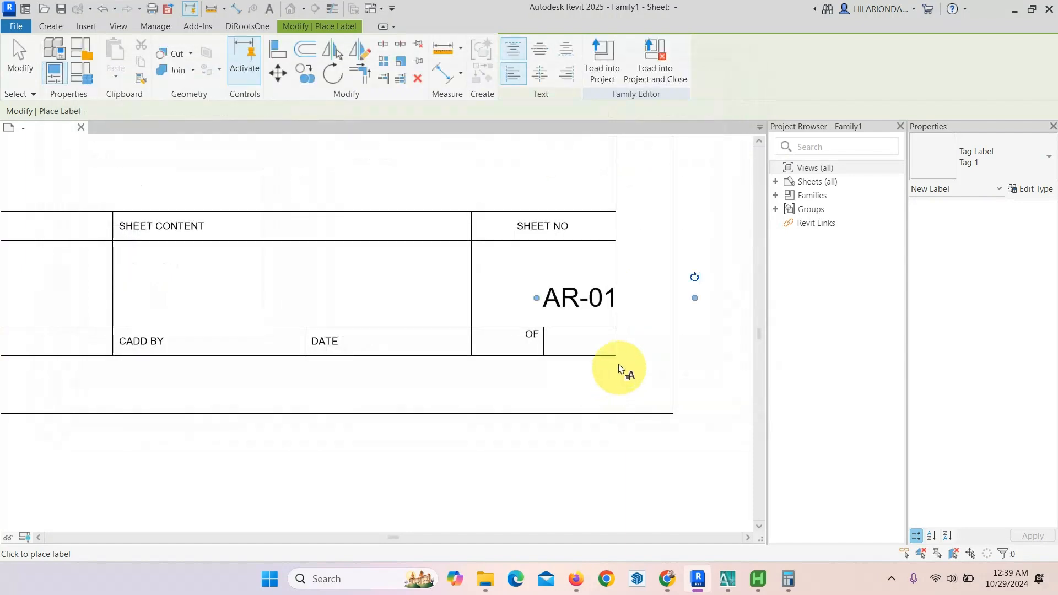
{"action": "left_click", "coordinate": [573, 295]}
{"action": "left_click", "coordinate": [721, 73]}
{"action": "left_click", "coordinate": [19, 55]}
Move the AR-01 label up and toward the middle of the SHEET NO cell, and narrow its text box to fit inside.
{"action": "scroll", "coordinate": [552, 302], "scroll_direction": "up", "scroll_amount": 1}
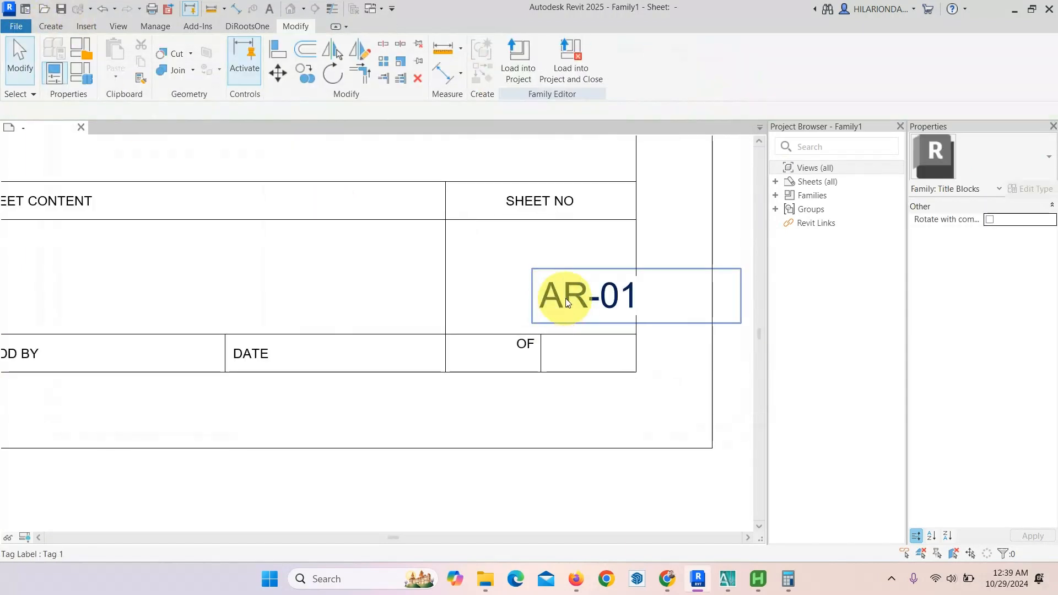
{"action": "left_click_drag", "start_coordinate": [566, 298], "coordinate": [527, 279]}
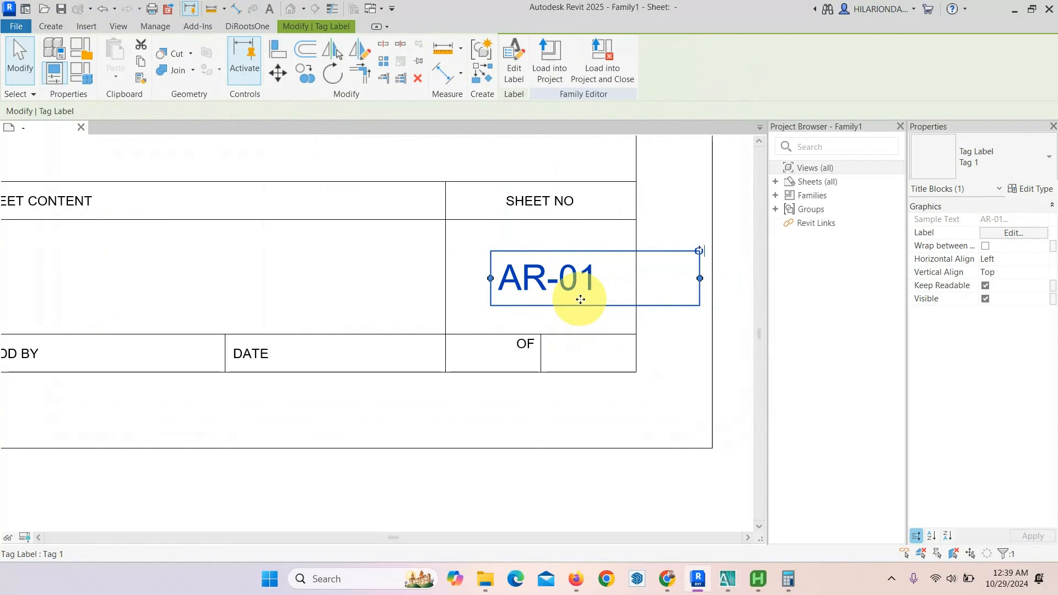
{"action": "left_click_drag", "start_coordinate": [698, 278], "coordinate": [608, 279]}
{"action": "left_click", "coordinate": [663, 496]}
Delete the imported reference sheet image beside the title block.
{"action": "scroll", "coordinate": [578, 377], "scroll_direction": "down", "scroll_amount": 5}
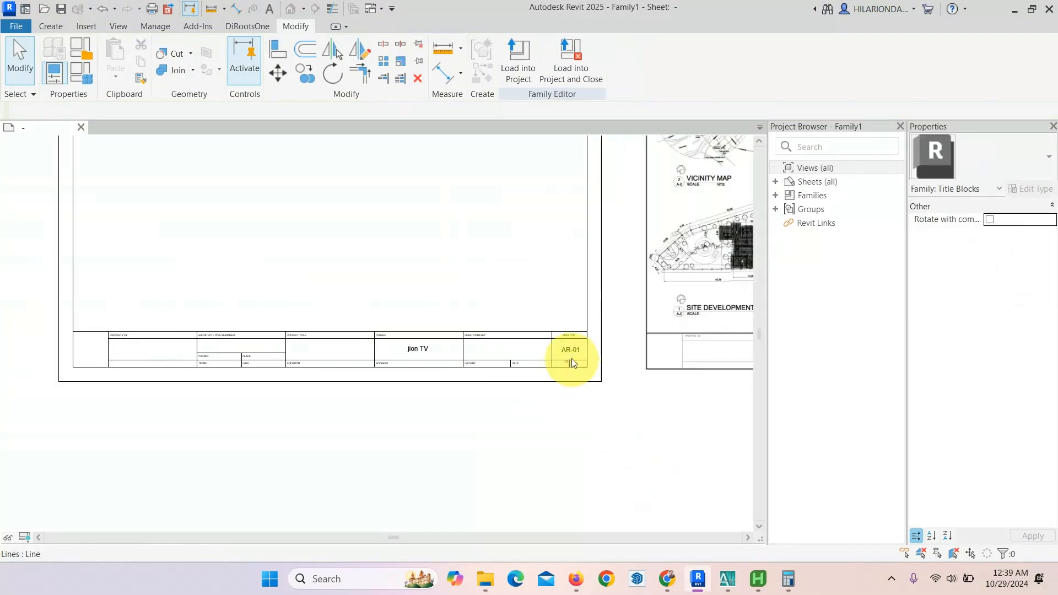
{"action": "scroll", "coordinate": [560, 363], "scroll_direction": "up", "scroll_amount": 1}
{"action": "middle_click_drag", "start_coordinate": [600, 356], "coordinate": [554, 361]}
{"action": "middle_click_drag", "start_coordinate": [606, 386], "coordinate": [584, 372]}
{"action": "scroll", "coordinate": [585, 373], "scroll_direction": "down", "scroll_amount": 2}
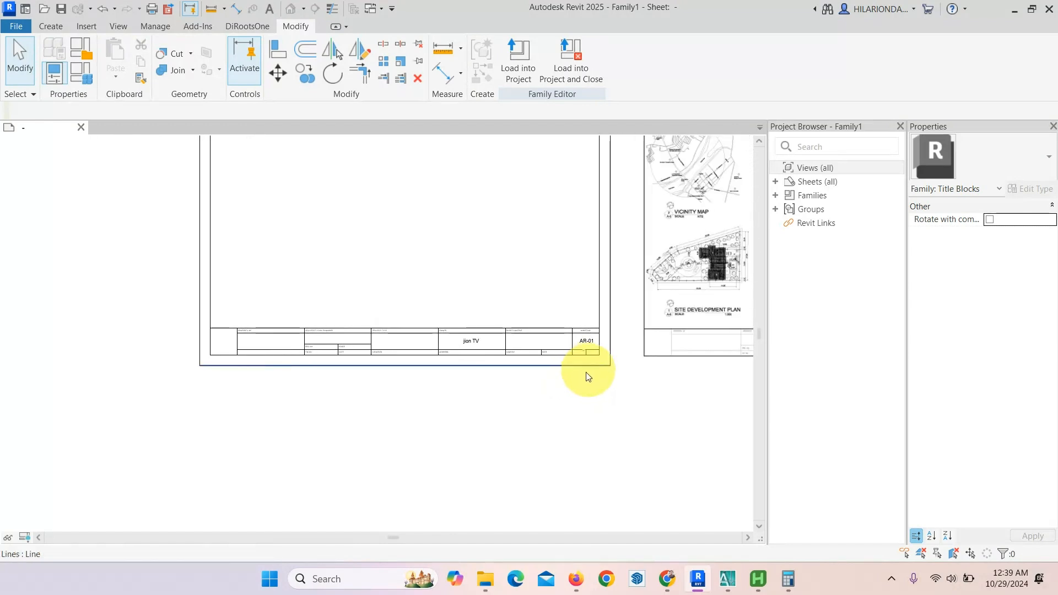
{"action": "scroll", "coordinate": [633, 378], "scroll_direction": "up", "scroll_amount": 1}
{"action": "left_click", "coordinate": [695, 310]}
{"action": "key", "text": "Delete"}
Start an image import and look through the Downloads folder for a picture to use in the title block.
{"action": "scroll", "coordinate": [514, 307], "scroll_direction": "up", "scroll_amount": 3}
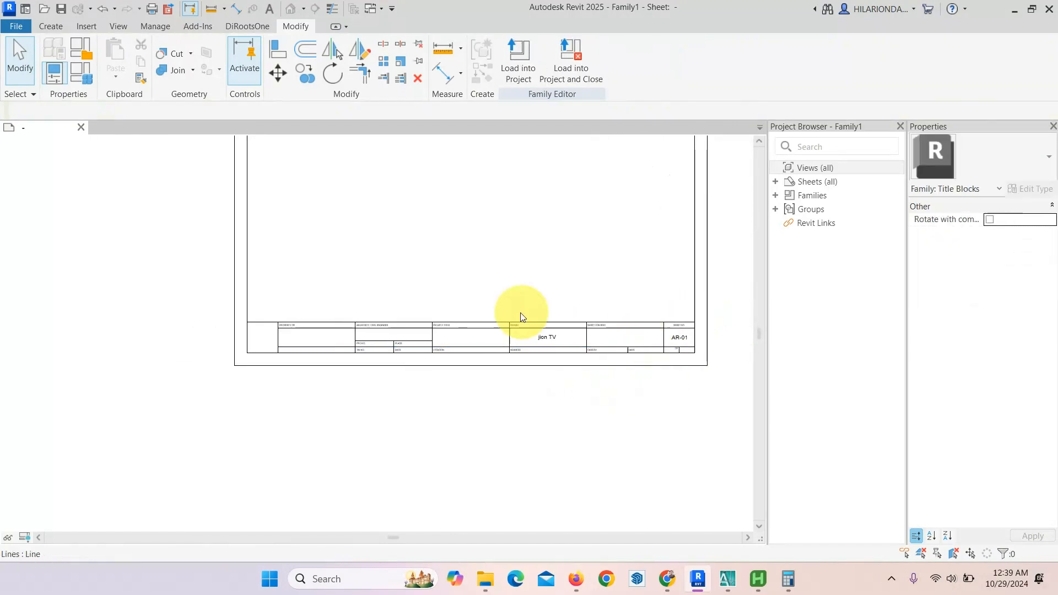
{"action": "scroll", "coordinate": [502, 270], "scroll_direction": "up", "scroll_amount": 1}
{"action": "left_click", "coordinate": [89, 27]}
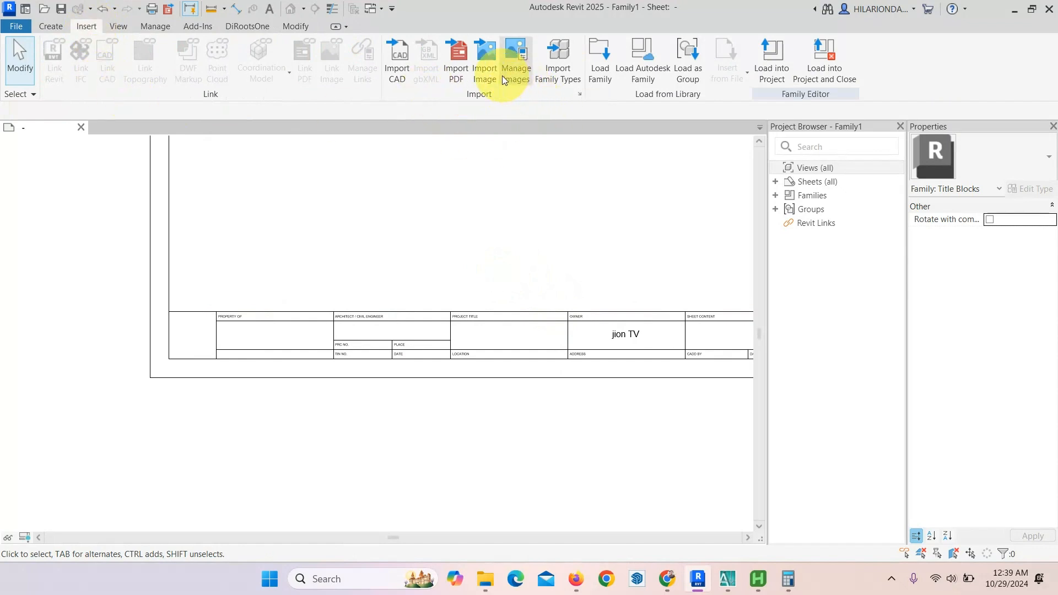
{"action": "left_click", "coordinate": [484, 55]}
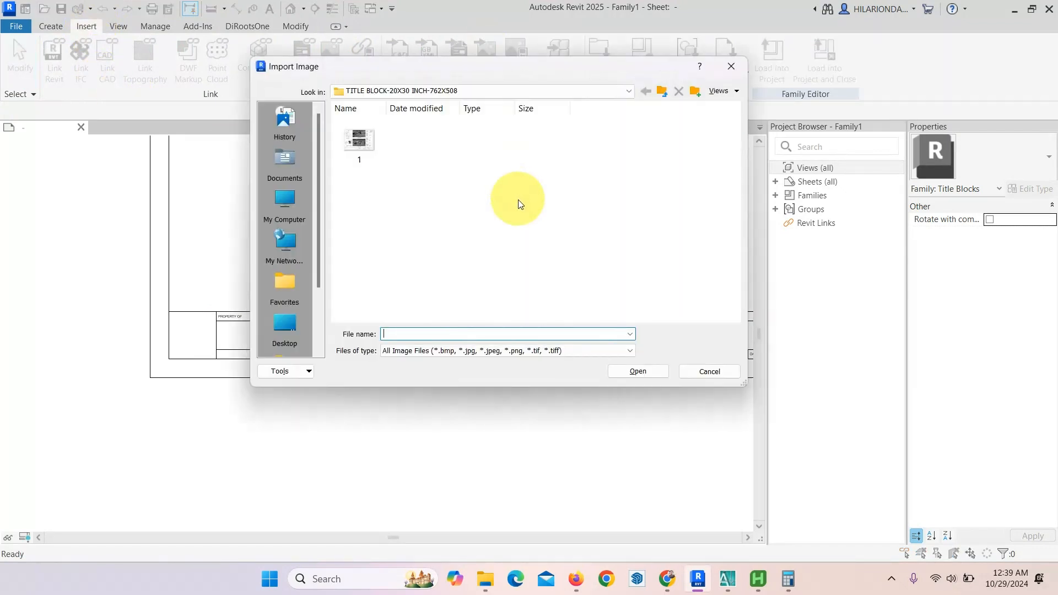
{"action": "left_click", "coordinate": [628, 91]}
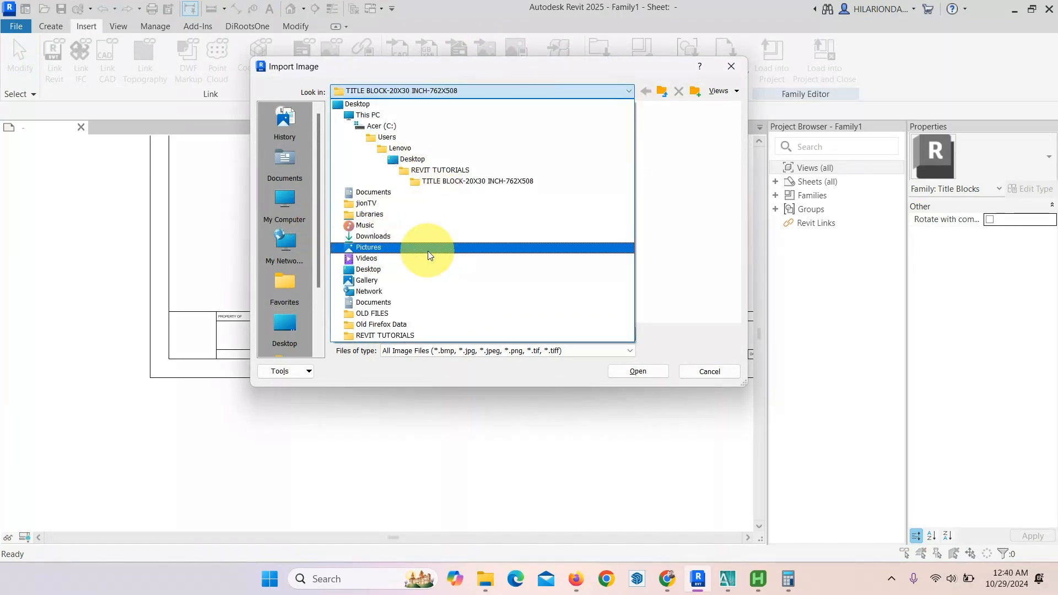
{"action": "left_click", "coordinate": [425, 236]}
{"action": "scroll", "coordinate": [584, 200], "scroll_direction": "down", "scroll_amount": 5}
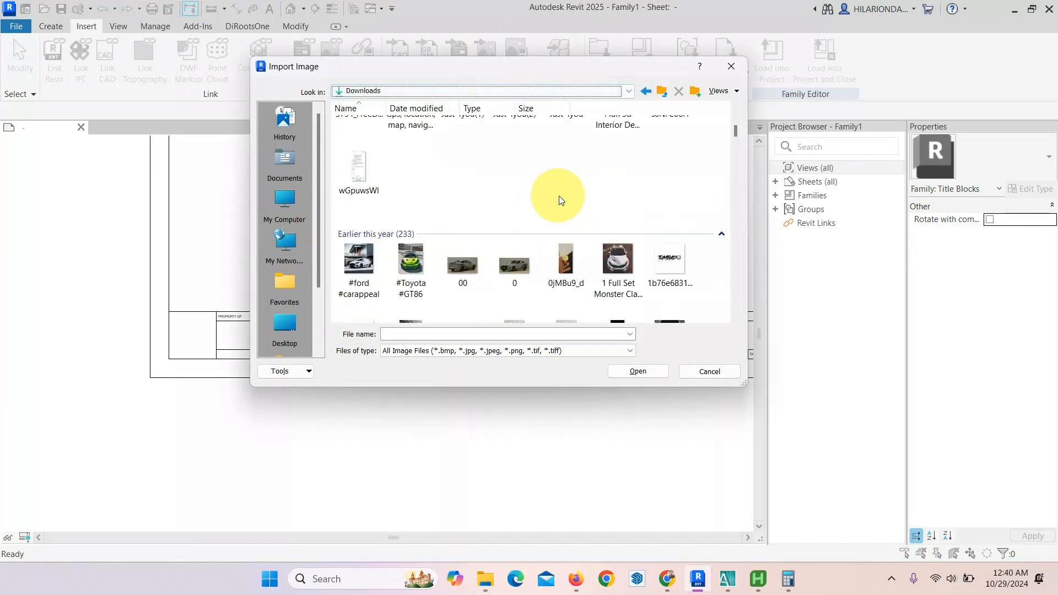
{"action": "scroll", "coordinate": [617, 192], "scroll_direction": "up", "scroll_amount": 5}
{"action": "scroll", "coordinate": [642, 244], "scroll_direction": "down", "scroll_amount": 5}
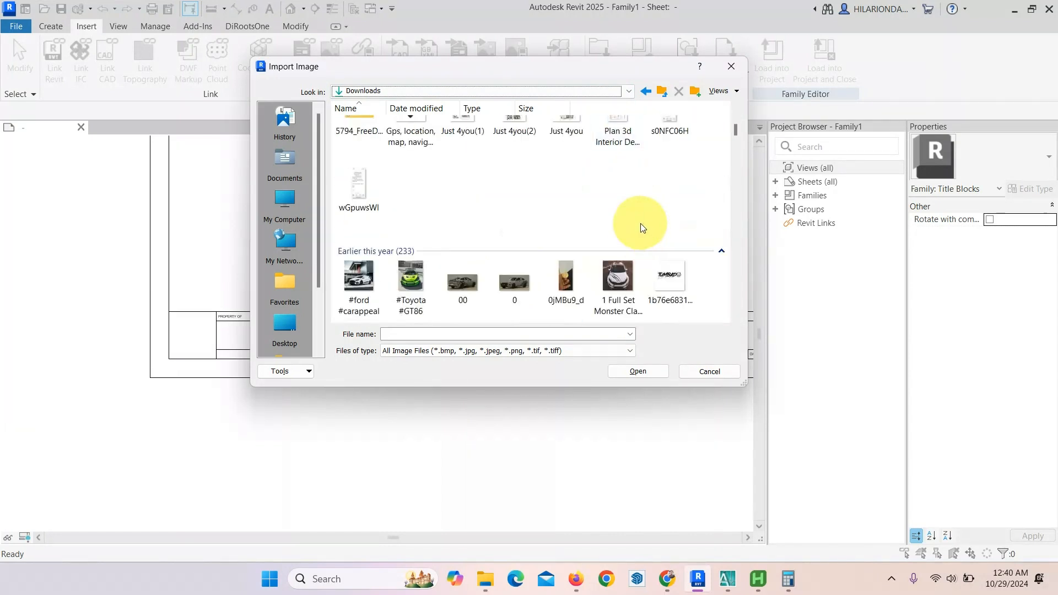
{"action": "scroll", "coordinate": [650, 215], "scroll_direction": "down", "scroll_amount": 8}
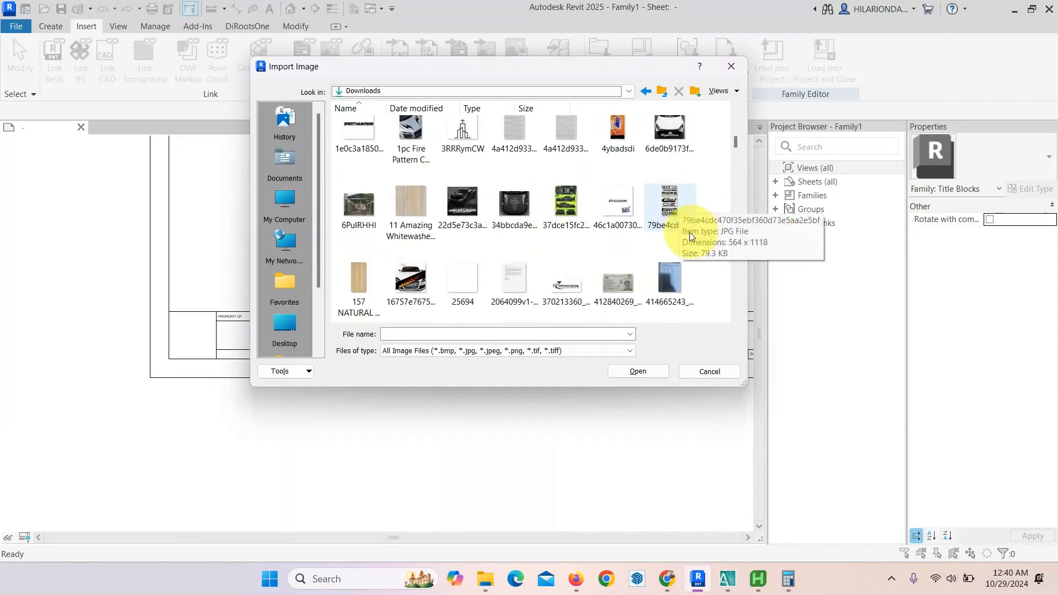
{"action": "scroll", "coordinate": [551, 232], "scroll_direction": "down", "scroll_amount": 5}
{"action": "scroll", "coordinate": [579, 226], "scroll_direction": "up", "scroll_amount": 10}
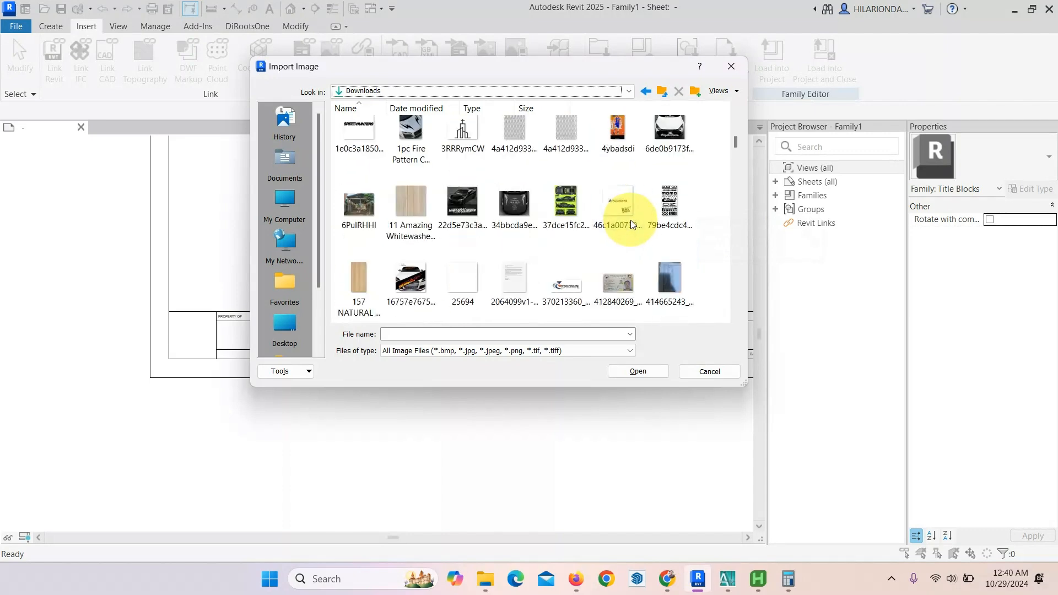
{"action": "scroll", "coordinate": [635, 236], "scroll_direction": "up", "scroll_amount": 6}
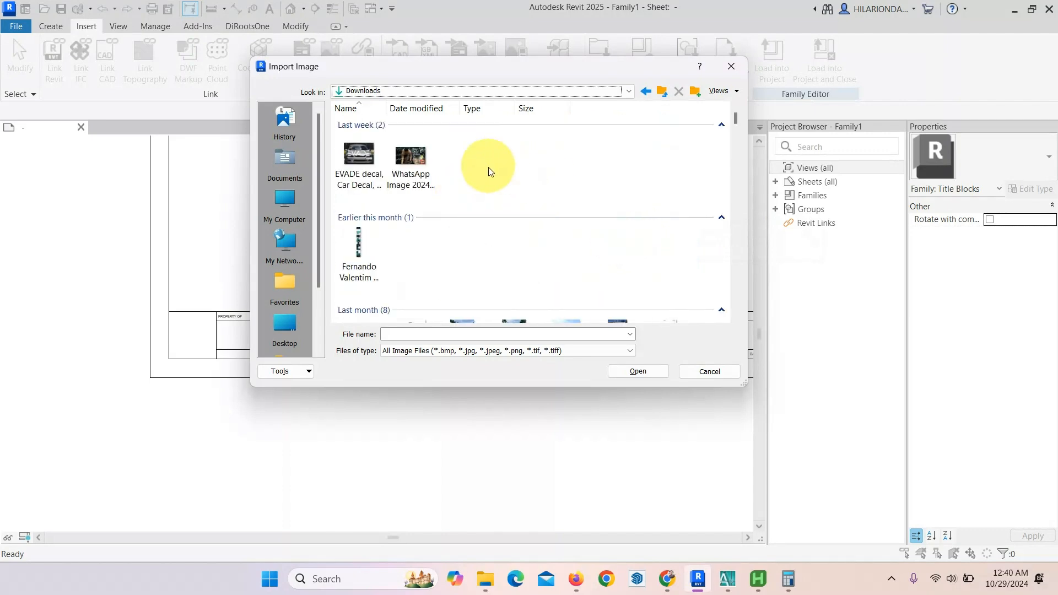
Check the Desktop location for an image to import and leave the import without choosing a file.
{"action": "left_click", "coordinate": [627, 91]}
{"action": "left_click", "coordinate": [363, 102]}
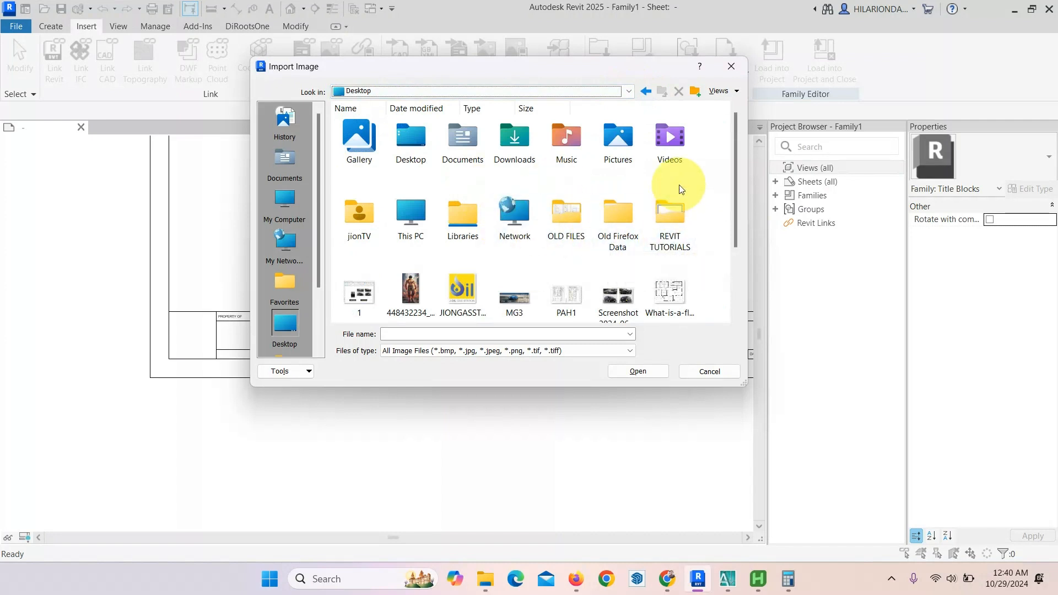
{"action": "left_click", "coordinate": [732, 66]}
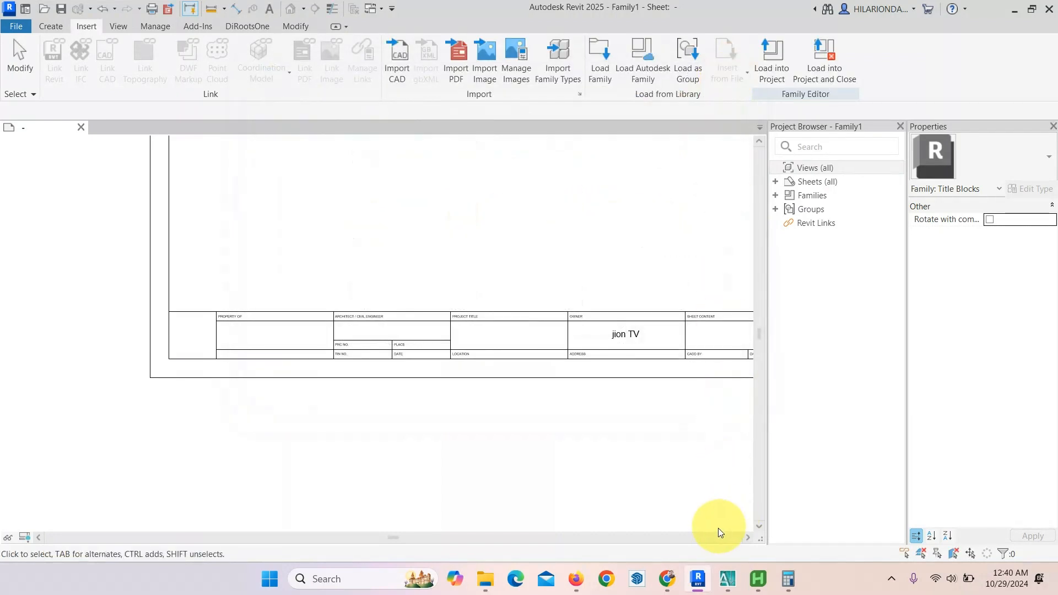
{"action": "mouse_move", "coordinate": [662, 585]}
{"action": "left_click", "coordinate": [735, 524]}
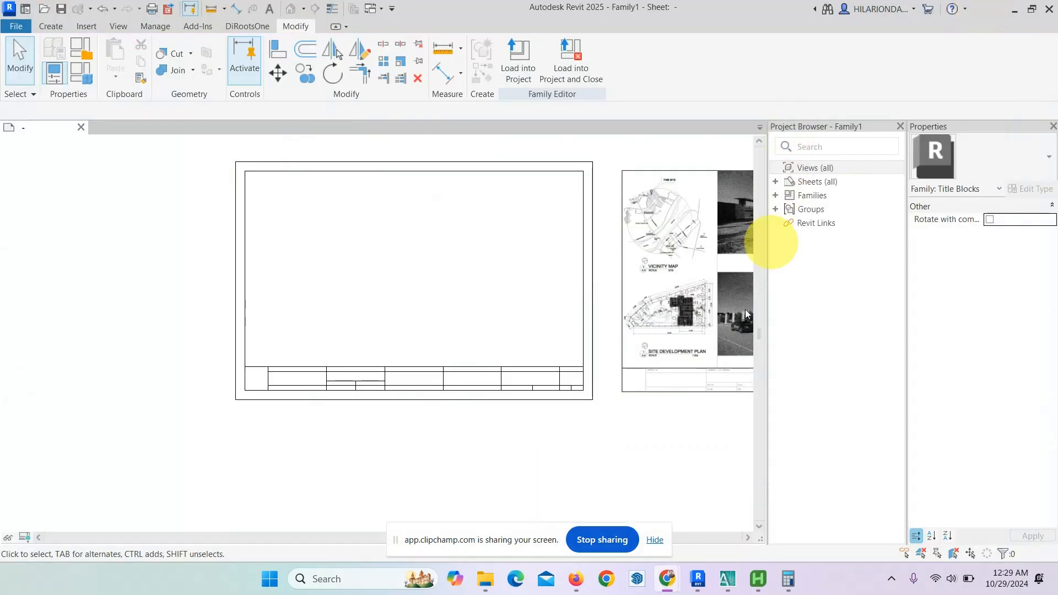
Place a text note reading PROPERTY OF in the heading row of the title strip's first wide cell and select it.
{"action": "scroll", "coordinate": [637, 332], "scroll_direction": "up", "scroll_amount": 5}
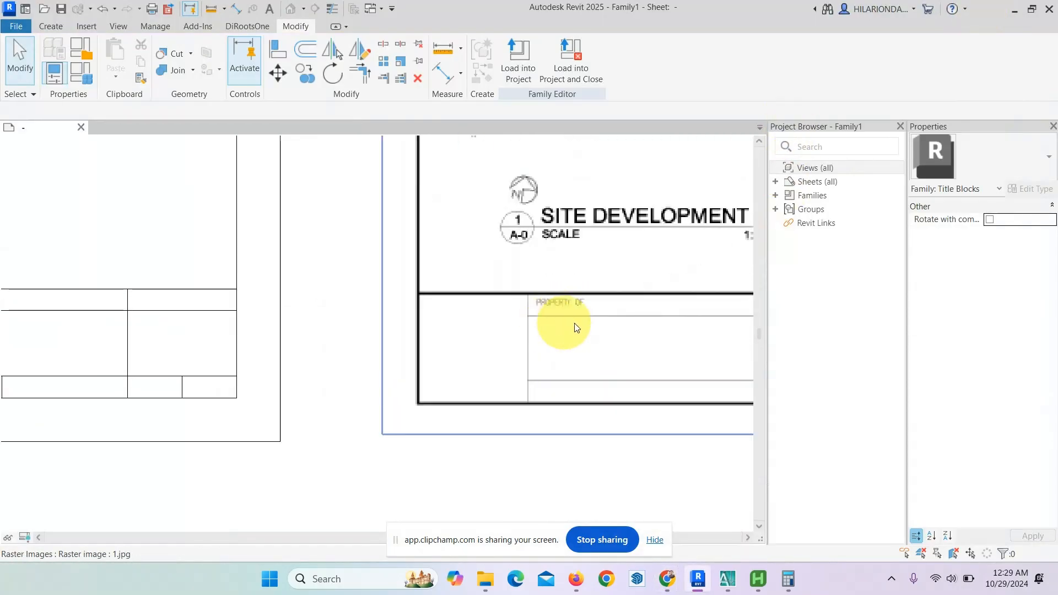
{"action": "scroll", "coordinate": [494, 347], "scroll_direction": "down", "scroll_amount": 3}
{"action": "scroll", "coordinate": [390, 329], "scroll_direction": "up", "scroll_amount": 5}
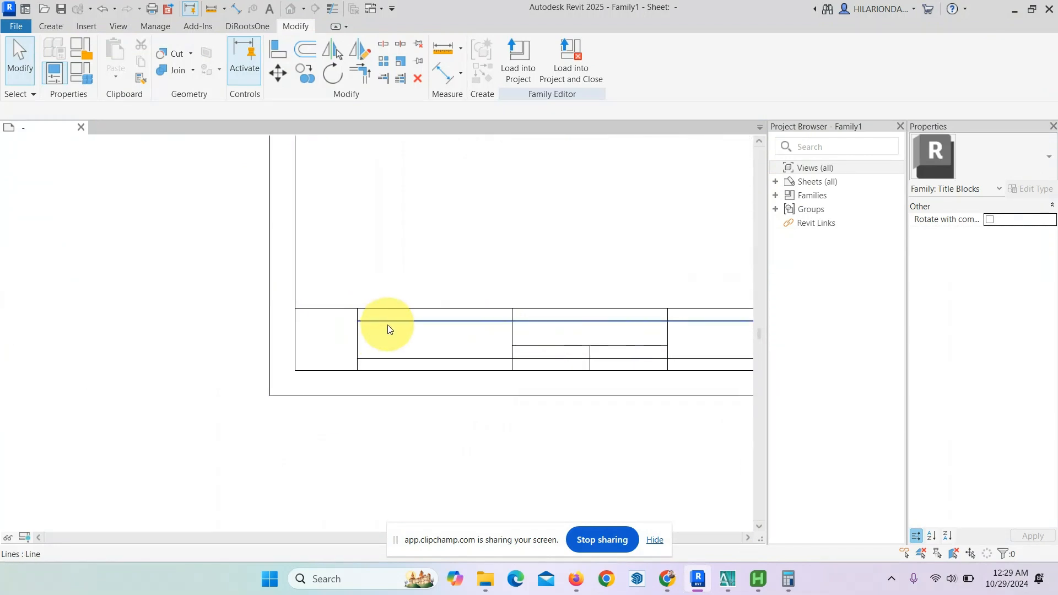
{"action": "left_click", "coordinate": [51, 26]}
{"action": "left_click", "coordinate": [526, 58]}
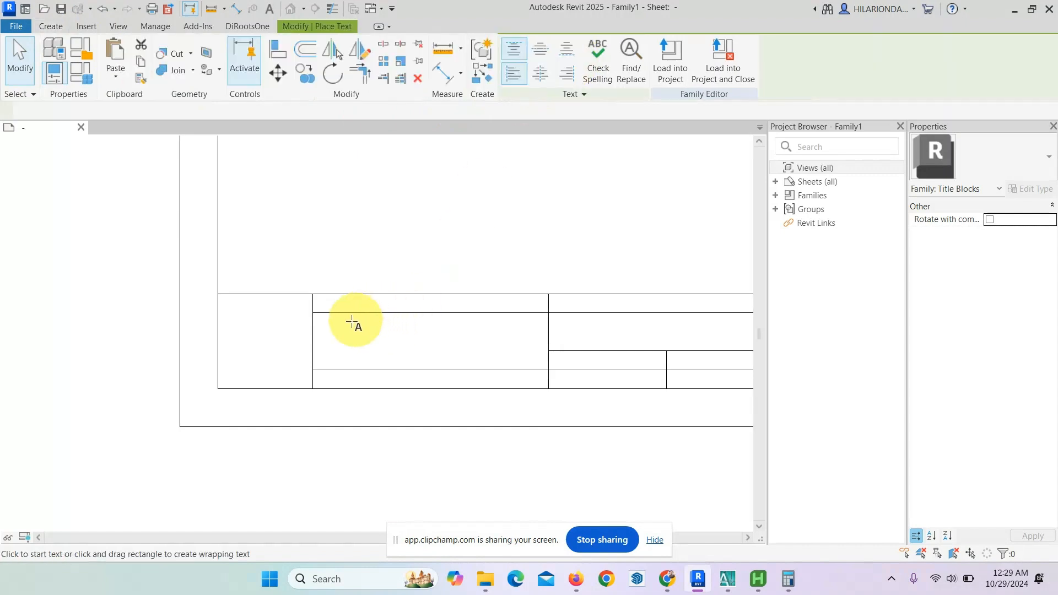
{"action": "scroll", "coordinate": [385, 287], "scroll_direction": "down", "scroll_amount": 3}
{"action": "scroll", "coordinate": [500, 290], "scroll_direction": "up", "scroll_amount": 6}
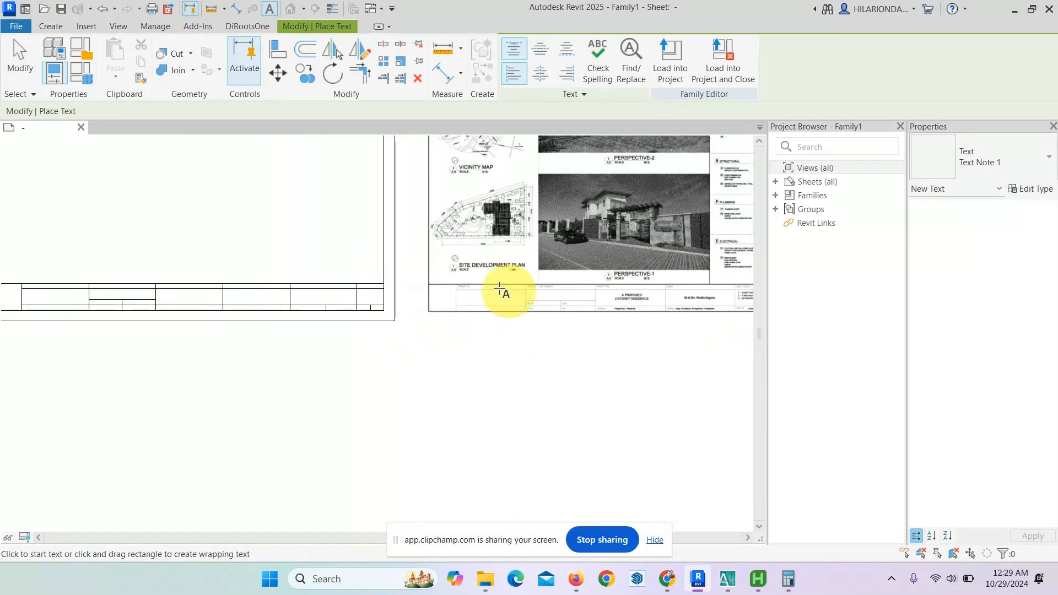
{"action": "scroll", "coordinate": [323, 312], "scroll_direction": "down", "scroll_amount": 3}
{"action": "scroll", "coordinate": [389, 300], "scroll_direction": "up", "scroll_amount": 6}
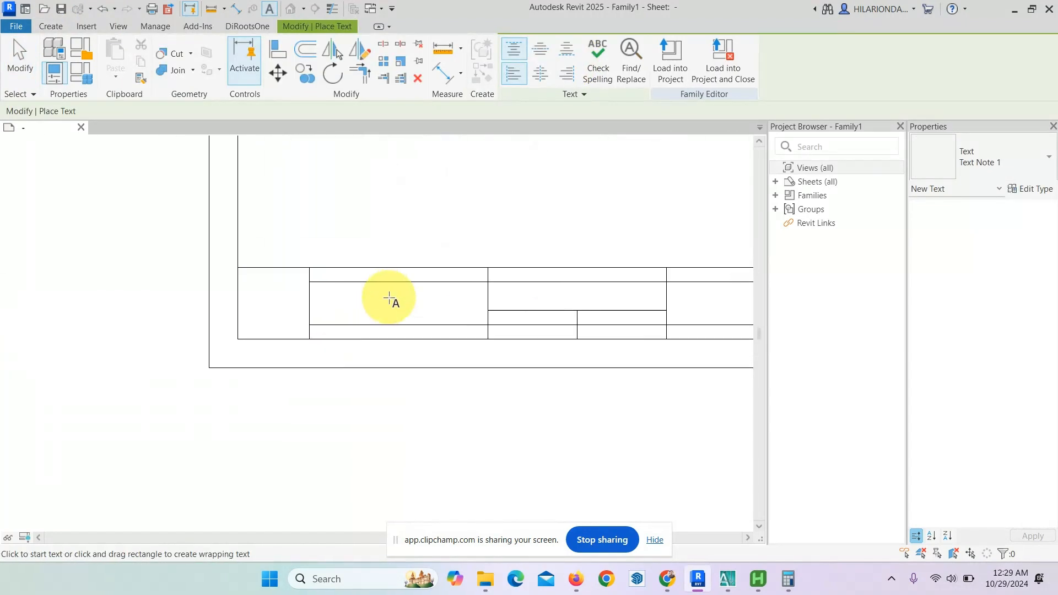
{"action": "left_click", "coordinate": [265, 251]}
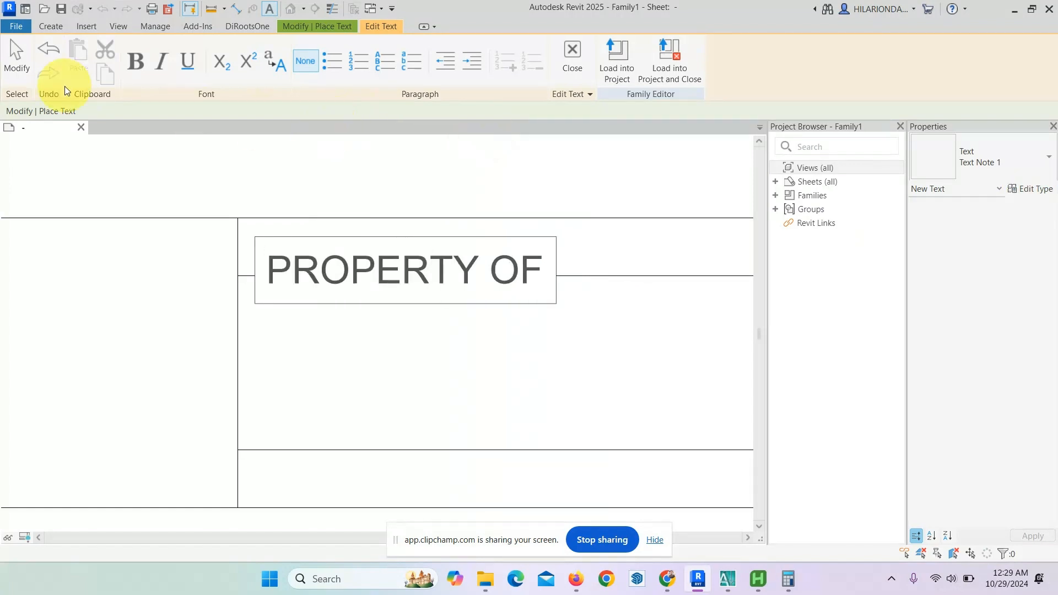
{"action": "left_click", "coordinate": [308, 173]}
{"action": "left_click", "coordinate": [435, 267]}
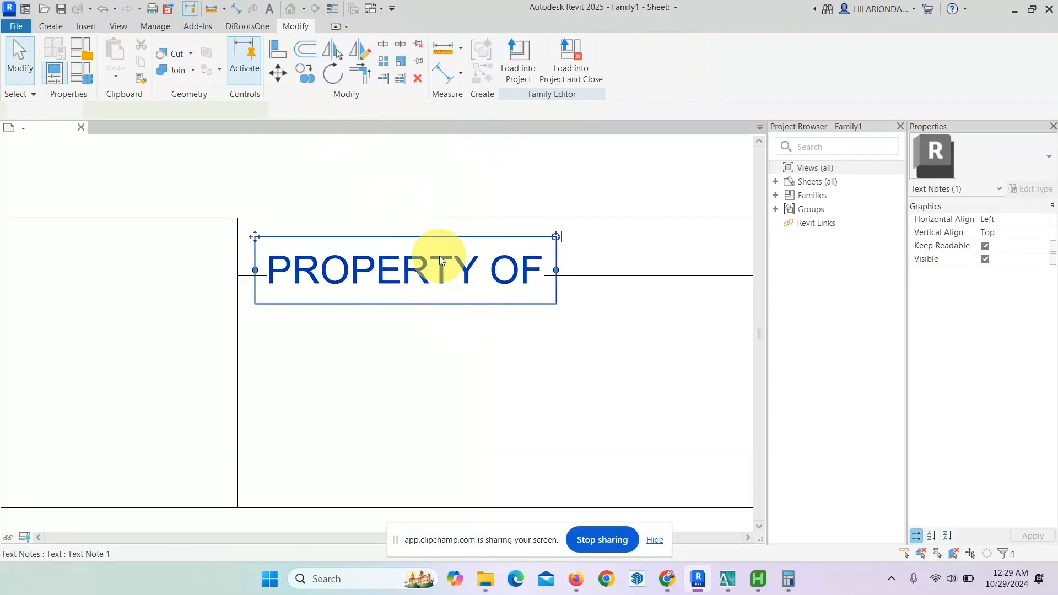
Move the PROPERTY OF note up into the heading row and set its text type's size to 2.5 mm.
{"action": "left_click_drag", "start_coordinate": [438, 268], "coordinate": [437, 245]}
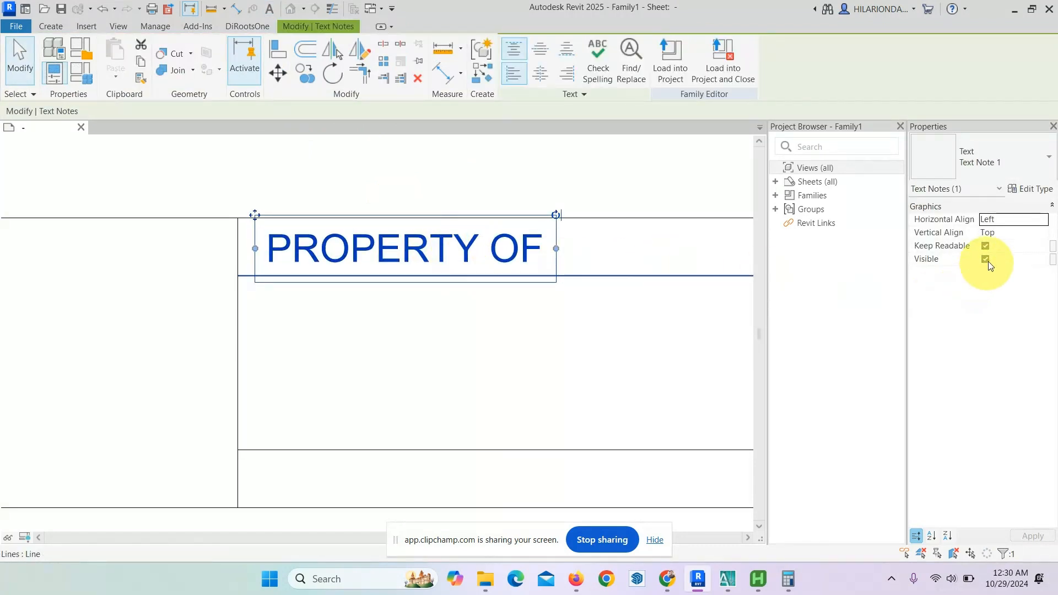
{"action": "left_click", "coordinate": [1027, 188]}
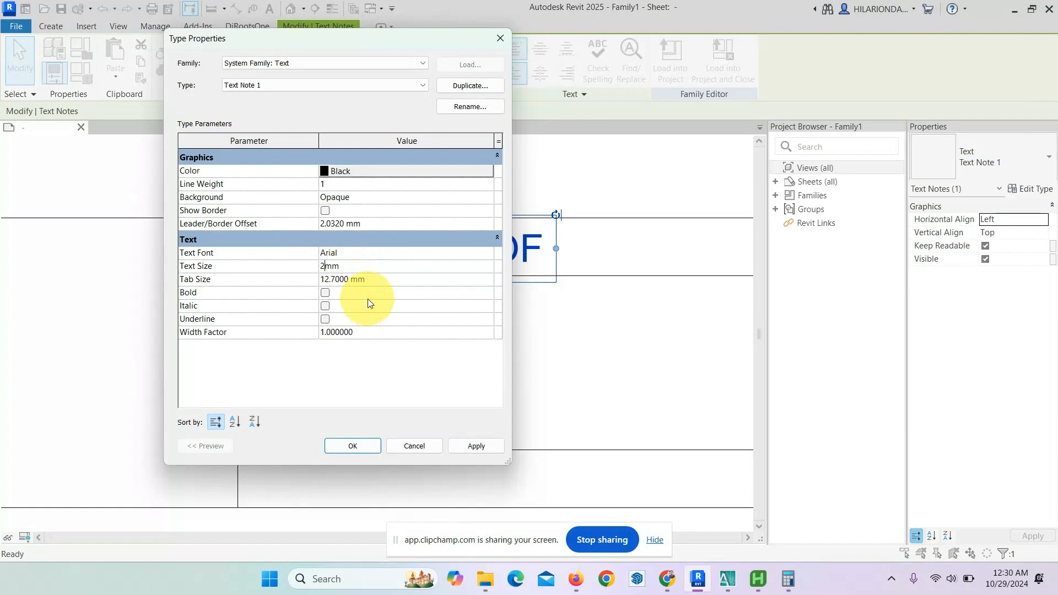
{"action": "left_click", "coordinate": [478, 449]}
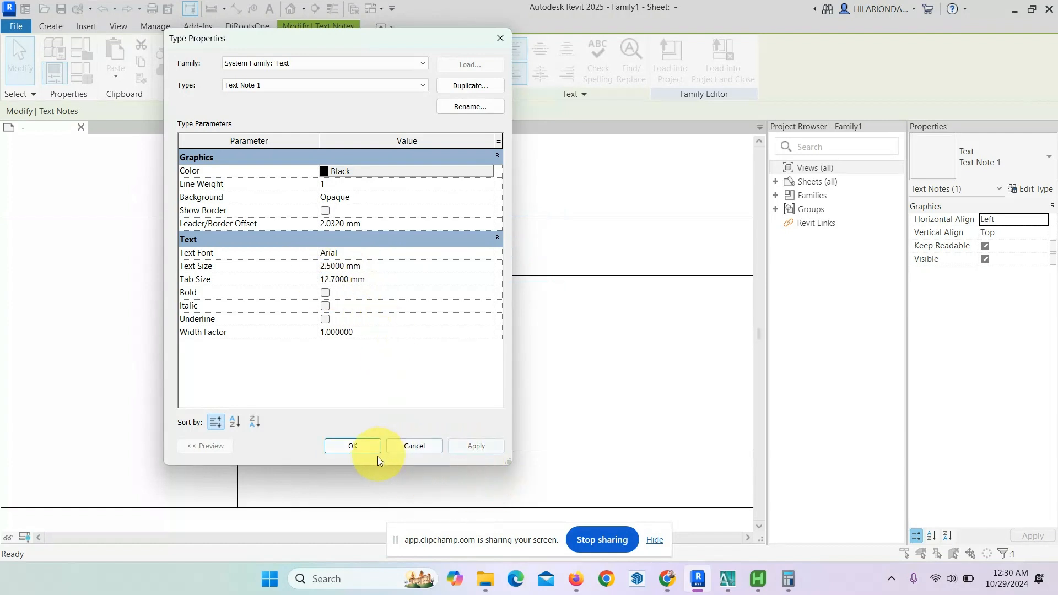
{"action": "left_click", "coordinate": [356, 446]}
Nudge the PROPERTY OF note left and slightly down so it sits against the heading cell's left border.
{"action": "scroll", "coordinate": [336, 279], "scroll_direction": "up", "scroll_amount": 1}
{"action": "middle_click_drag", "start_coordinate": [329, 280], "coordinate": [421, 274]}
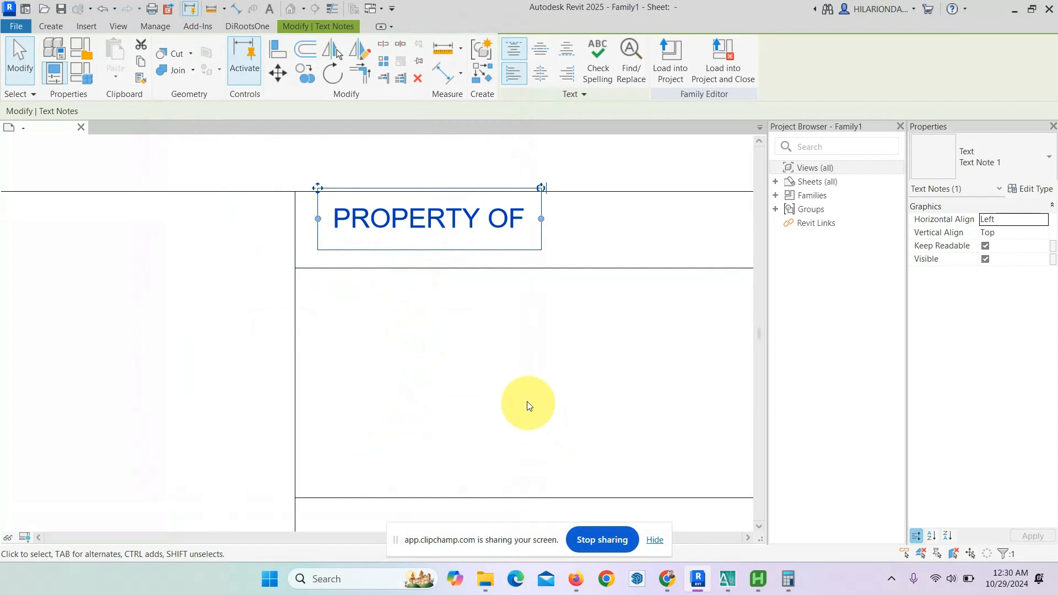
{"action": "key", "text": "Left"}
{"action": "key", "text": "Left"}
{"action": "key", "text": "Left"}
{"action": "key", "text": "Left"}
{"action": "key", "text": "Down"}
{"action": "key", "text": "Down"}
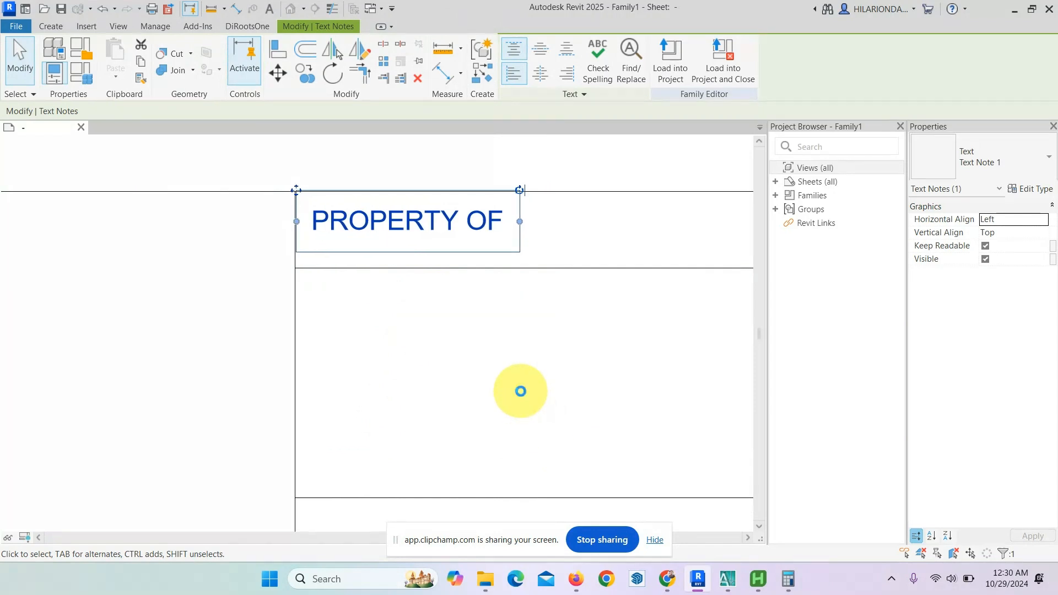
{"action": "left_click", "coordinate": [25, 77]}
Check the headings on the reference sheet and copy the PROPERTY OF note to the heading row of the next wide cell.
{"action": "scroll", "coordinate": [322, 264], "scroll_direction": "down", "scroll_amount": 2}
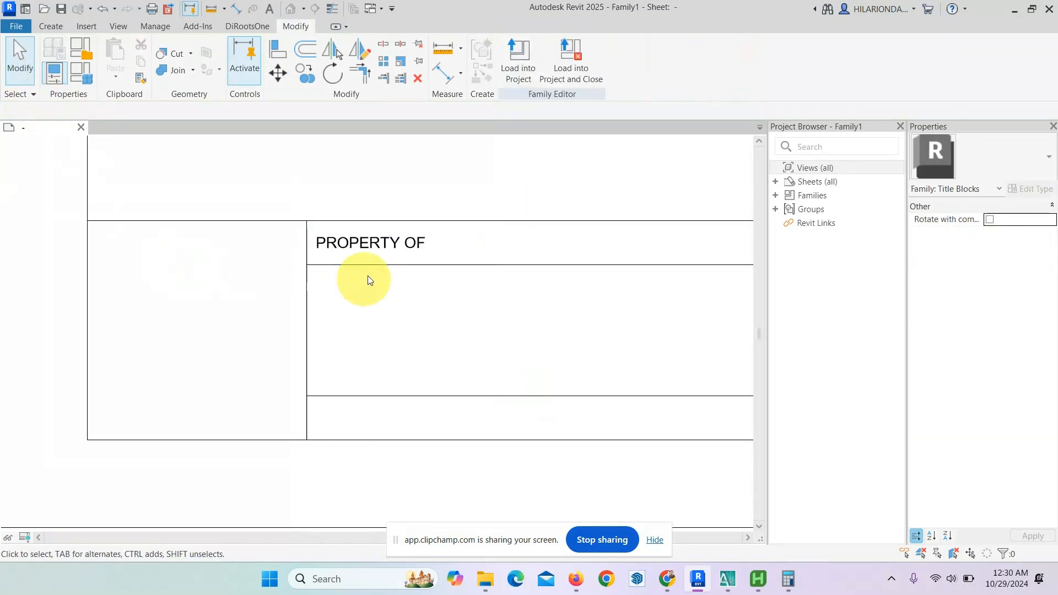
{"action": "scroll", "coordinate": [436, 301], "scroll_direction": "down", "scroll_amount": 3}
{"action": "scroll", "coordinate": [590, 330], "scroll_direction": "up", "scroll_amount": 3}
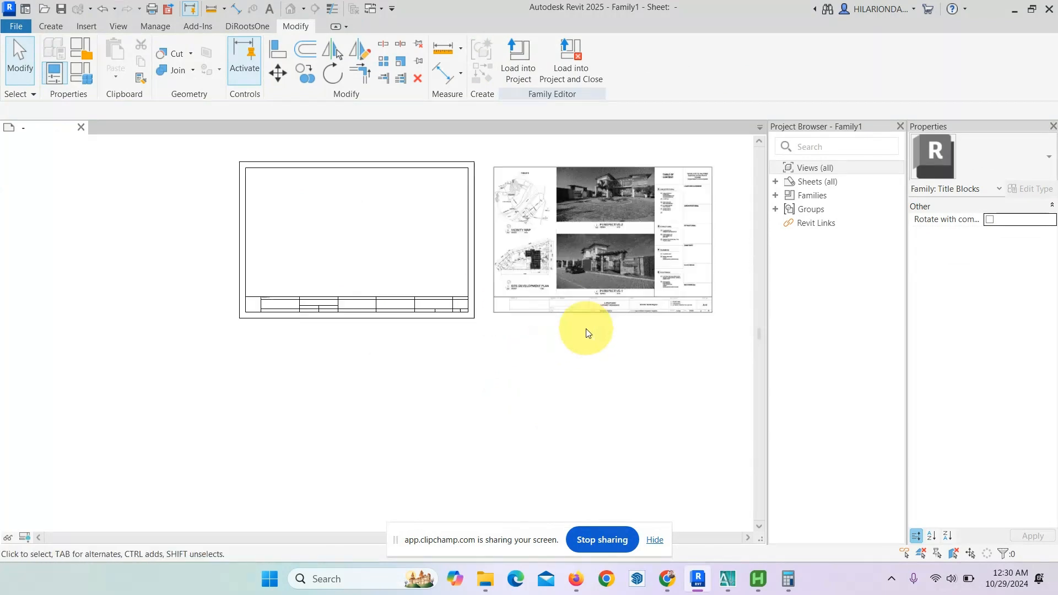
{"action": "scroll", "coordinate": [597, 329], "scroll_direction": "up", "scroll_amount": 5}
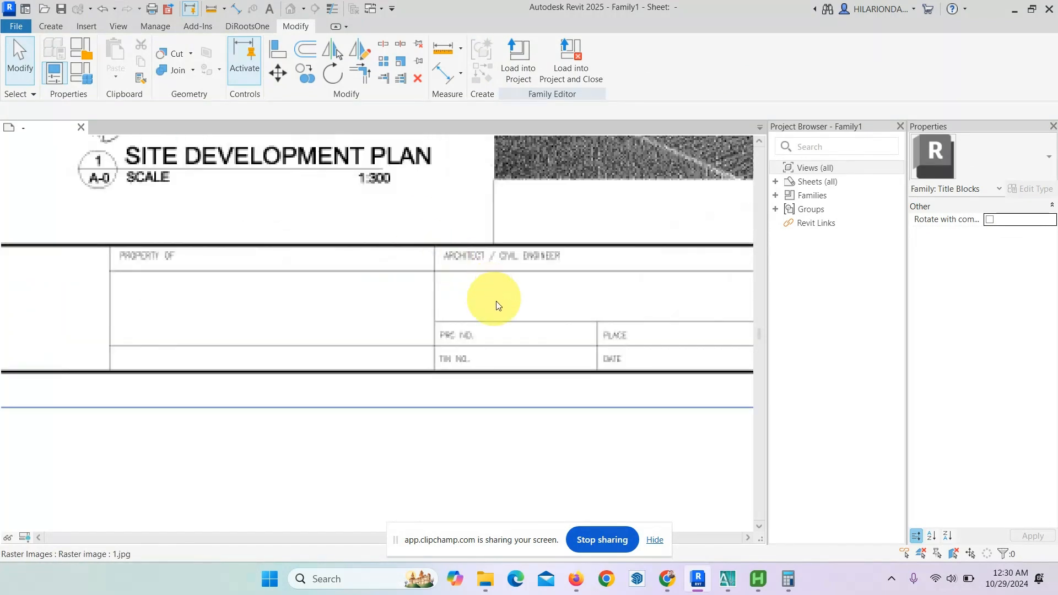
{"action": "scroll", "coordinate": [545, 320], "scroll_direction": "down", "scroll_amount": 2}
{"action": "scroll", "coordinate": [275, 284], "scroll_direction": "up", "scroll_amount": 5}
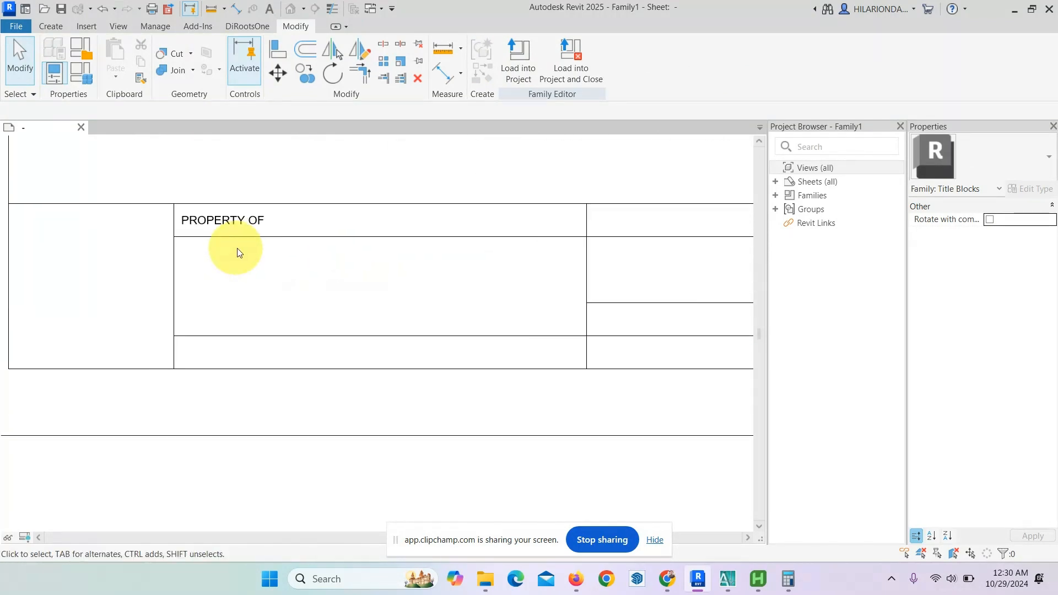
{"action": "left_click", "coordinate": [243, 222]}
{"action": "left_click", "coordinate": [302, 78]}
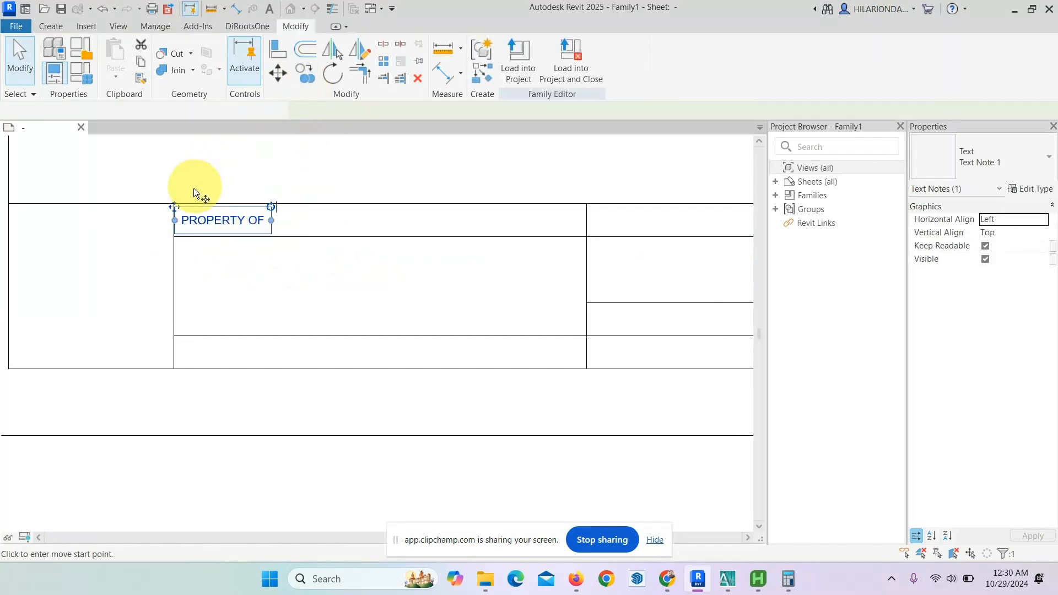
{"action": "left_click", "coordinate": [174, 203]}
{"action": "left_click", "coordinate": [587, 211]}
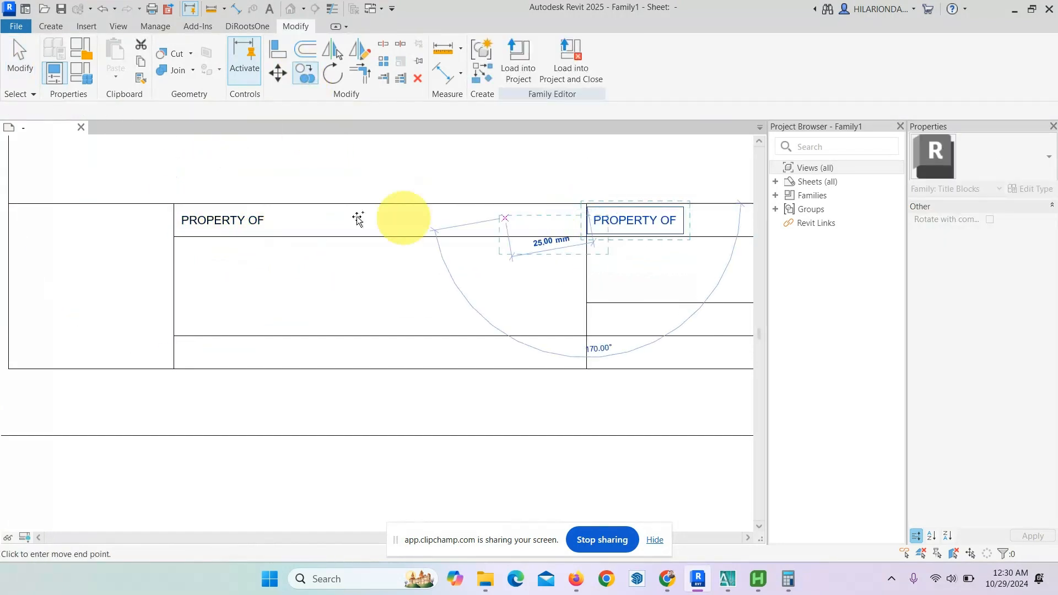
{"action": "left_click", "coordinate": [19, 55]}
Change the copied heading's text to ARCHITECT / CIVIL ENGINEER.
{"action": "middle_click_drag", "start_coordinate": [654, 273], "coordinate": [375, 282]}
{"action": "scroll", "coordinate": [390, 238], "scroll_direction": "up", "scroll_amount": 3}
{"action": "double_click", "coordinate": [393, 237]}
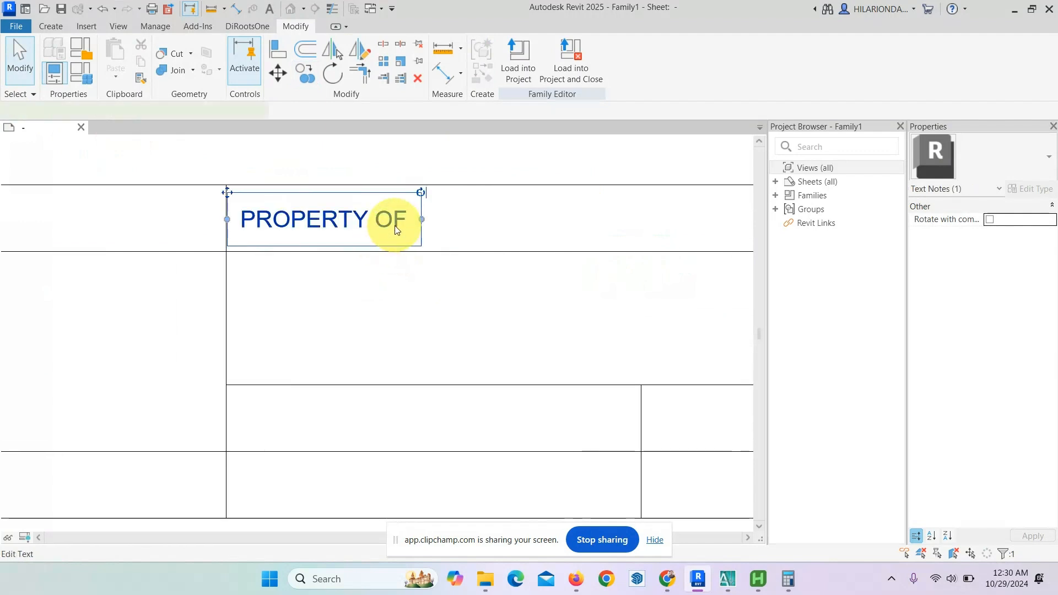
{"action": "left_click_drag", "start_coordinate": [407, 219], "coordinate": [247, 229]}
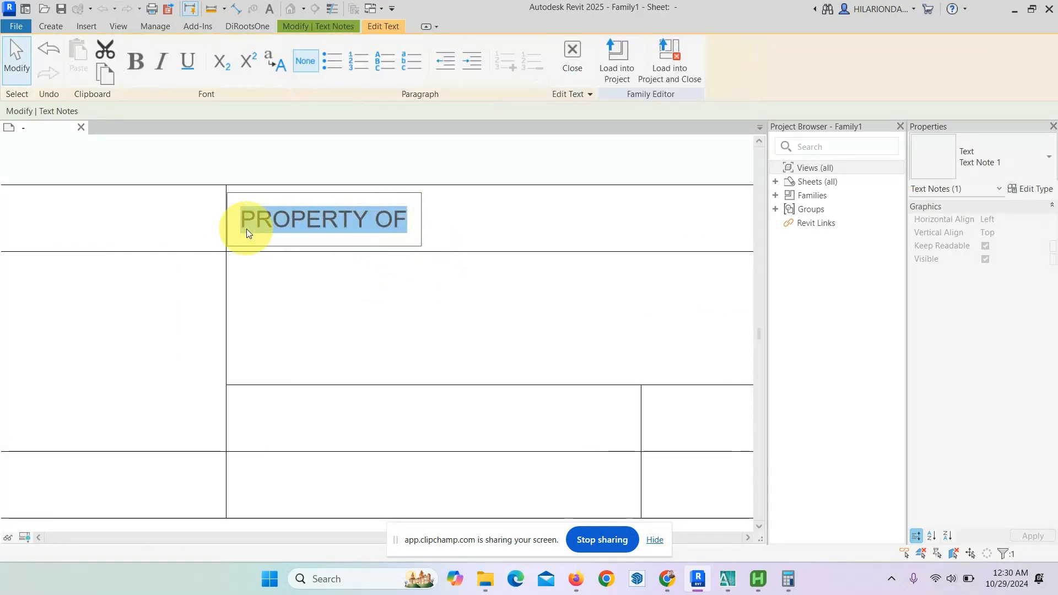
{"action": "type", "text": "ARCHITECT / CIVIL ENGINEER"}
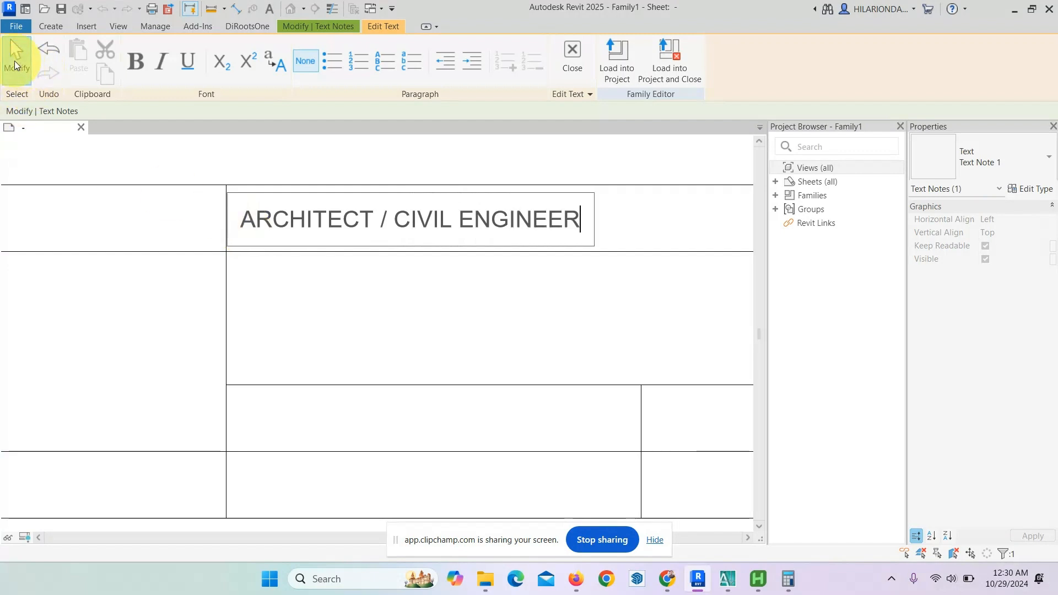
{"action": "left_click", "coordinate": [15, 65]}
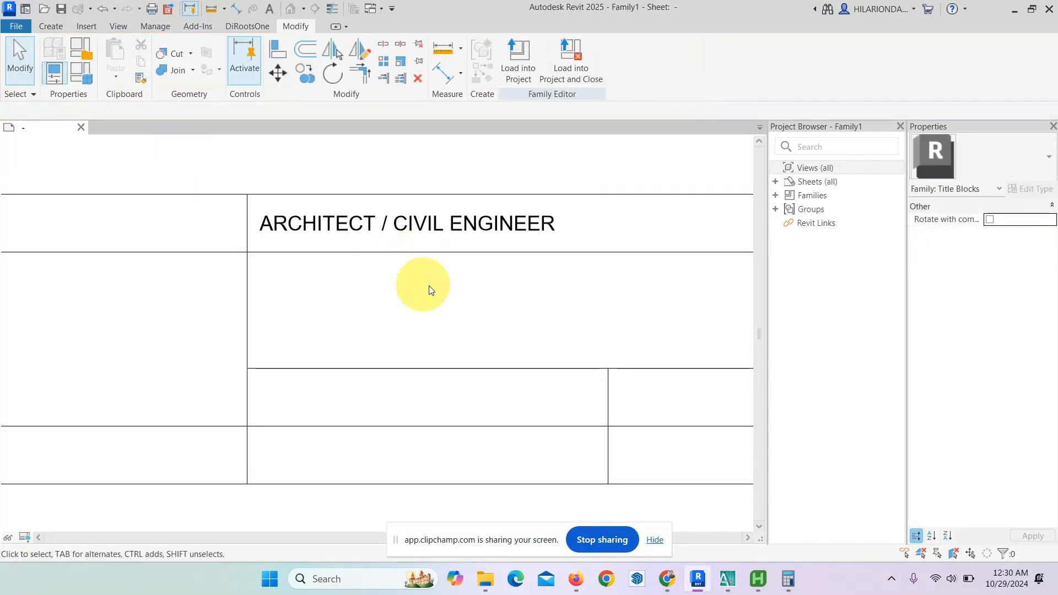
Check the reference sheet's small cells and copy the ARCHITECT / CIVIL ENGINEER note into the upper-left small cell below it.
{"action": "scroll", "coordinate": [425, 286], "scroll_direction": "down", "scroll_amount": 5}
{"action": "scroll", "coordinate": [609, 278], "scroll_direction": "up", "scroll_amount": 8}
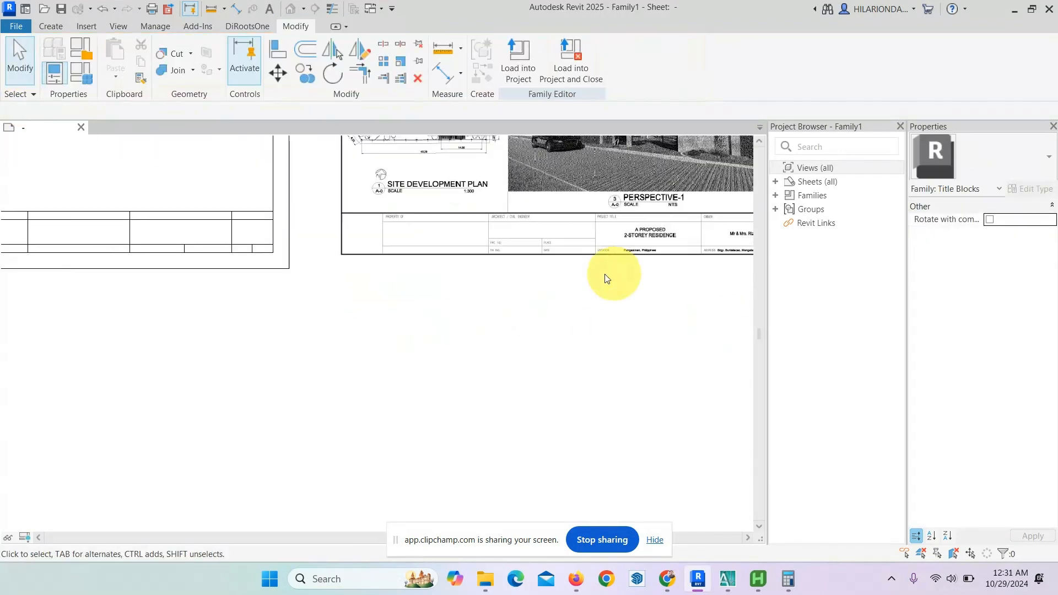
{"action": "scroll", "coordinate": [506, 298], "scroll_direction": "down", "scroll_amount": 6}
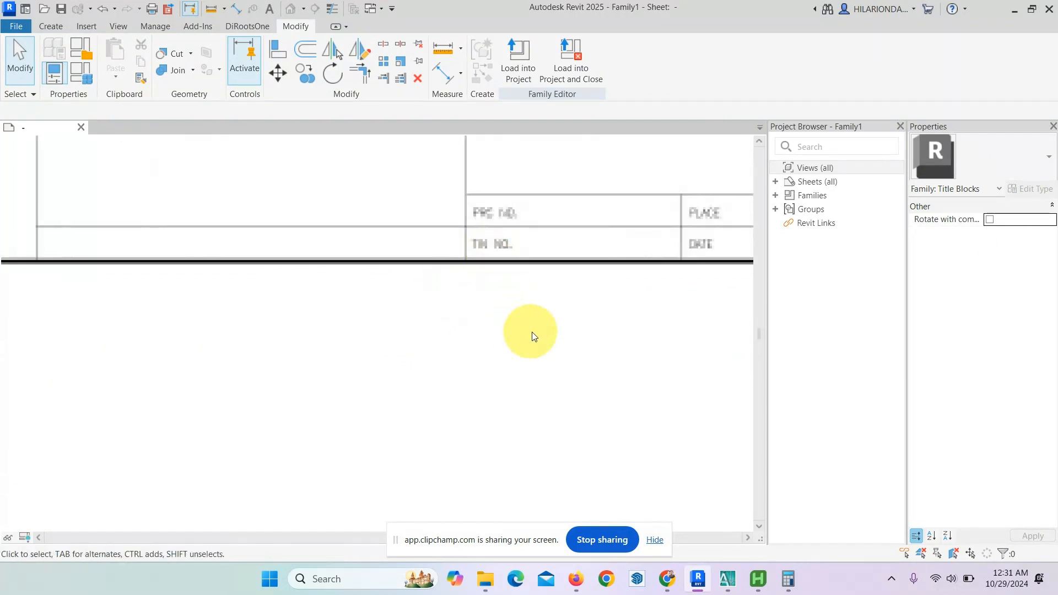
{"action": "scroll", "coordinate": [380, 325], "scroll_direction": "up", "scroll_amount": 4}
{"action": "scroll", "coordinate": [449, 298], "scroll_direction": "up", "scroll_amount": 3}
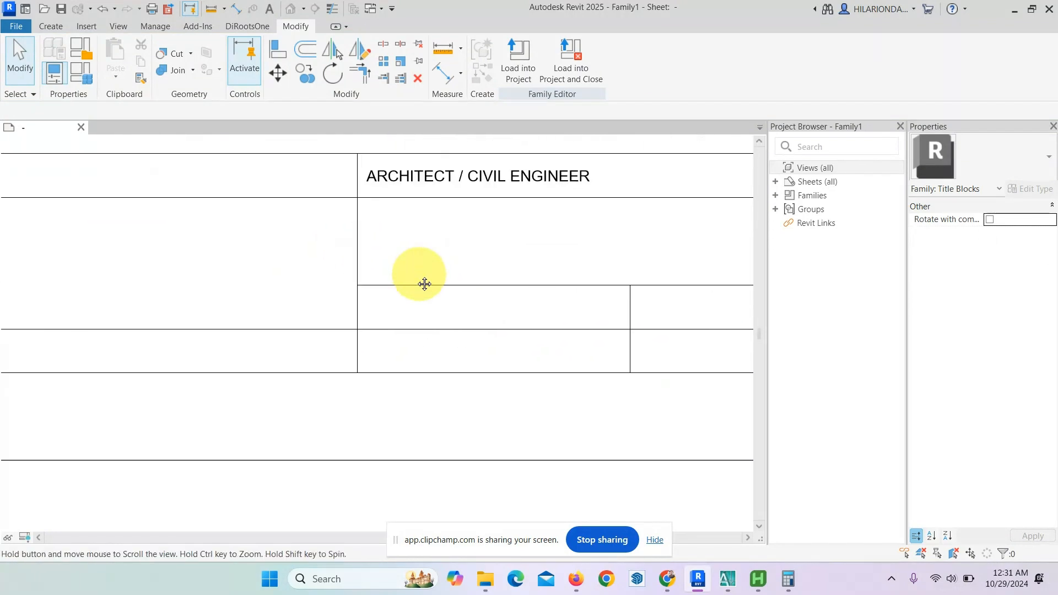
{"action": "left_click", "coordinate": [389, 186]}
{"action": "left_click", "coordinate": [312, 75]}
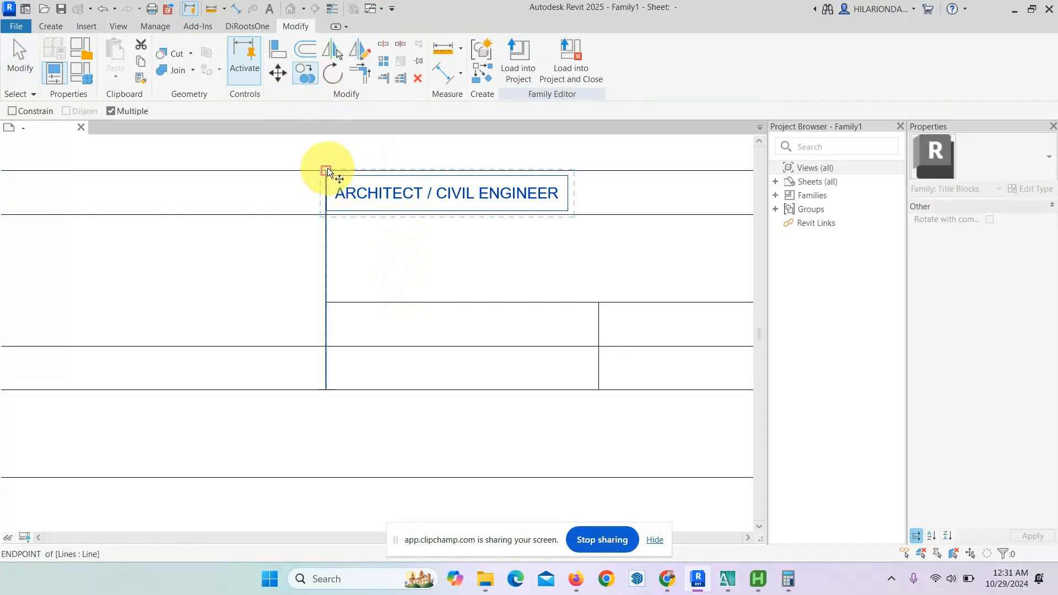
{"action": "left_click", "coordinate": [326, 168]}
{"action": "left_click", "coordinate": [329, 310]}
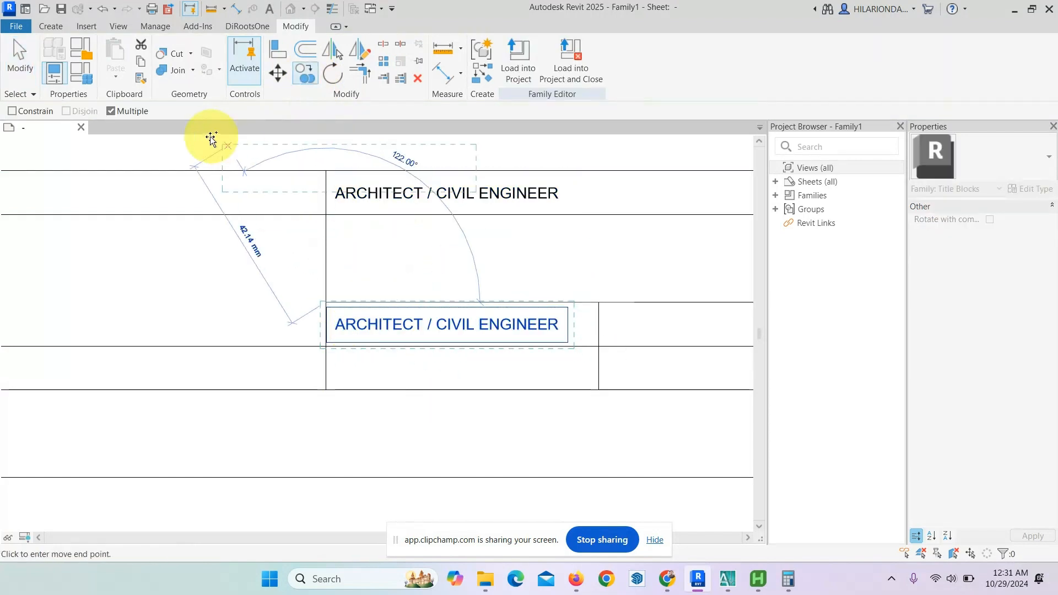
{"action": "left_click", "coordinate": [22, 66]}
Change the copied note in the upper-left small cell to PRC NO.
{"action": "scroll", "coordinate": [472, 308], "scroll_direction": "up", "scroll_amount": 3}
{"action": "left_click", "coordinate": [485, 336]}
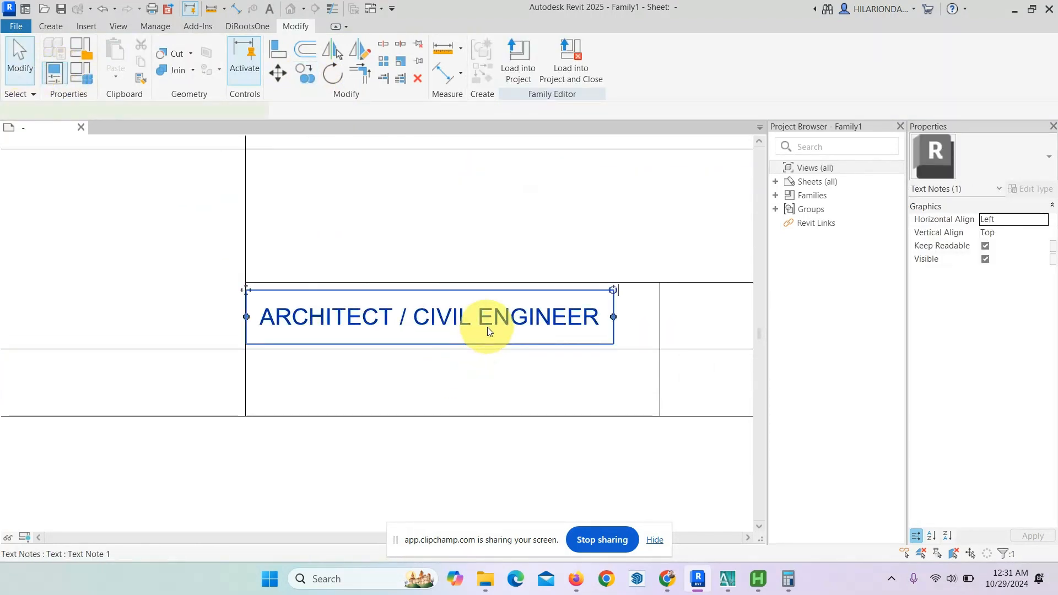
{"action": "left_click", "coordinate": [484, 336]}
{"action": "left_click_drag", "start_coordinate": [599, 320], "coordinate": [263, 326]}
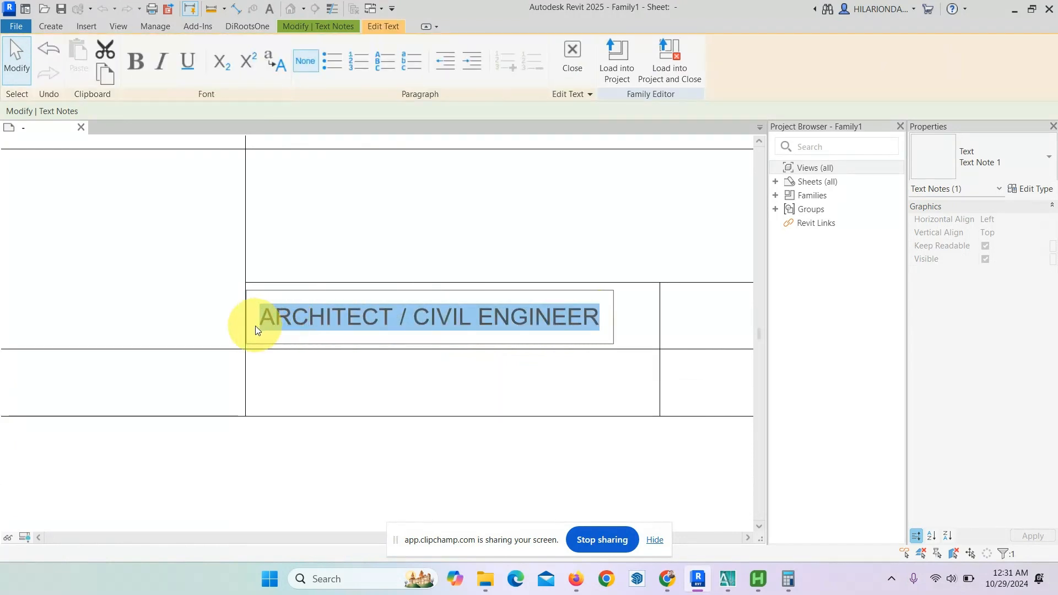
{"action": "type", "text": "PRC "}
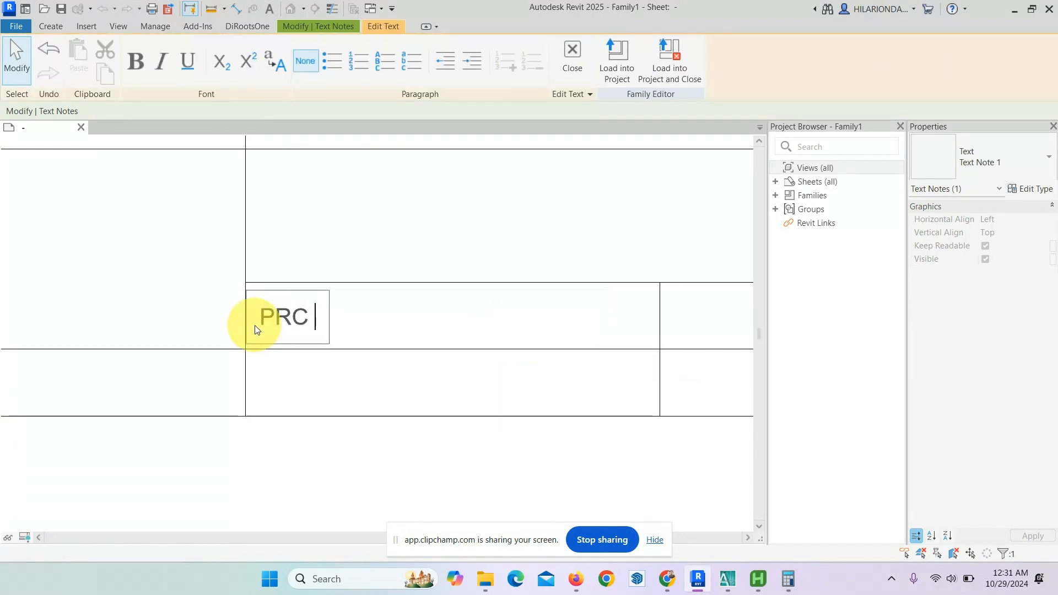
{"action": "type", "text": "NO."}
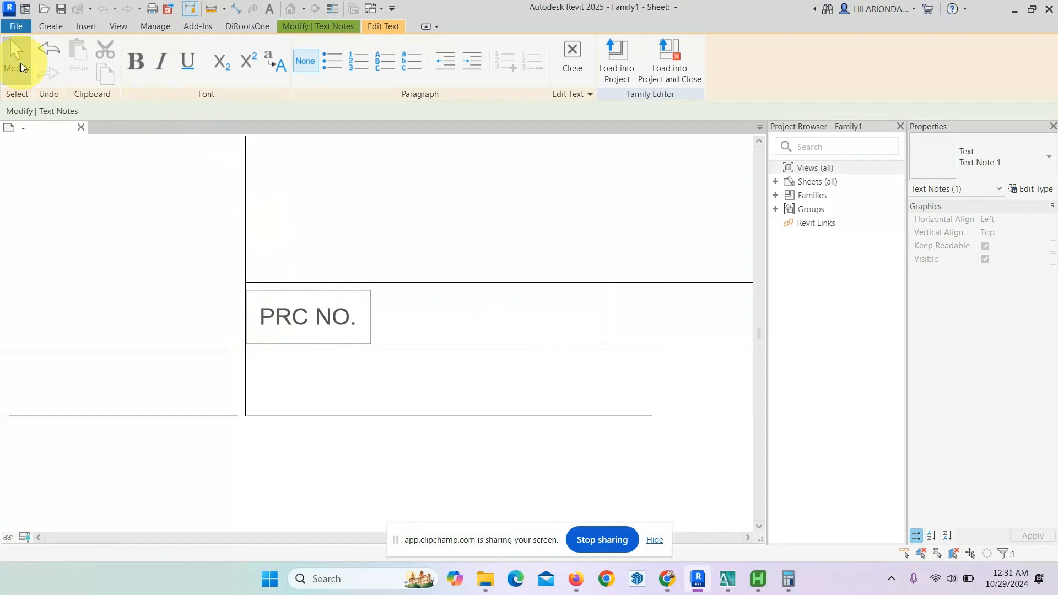
{"action": "left_click", "coordinate": [21, 63]}
Copy the PRC NO. note into the other three small cells, using the cell corners as reference points.
{"action": "scroll", "coordinate": [259, 275], "scroll_direction": "down", "scroll_amount": 3}
{"action": "middle_click_drag", "start_coordinate": [344, 332], "coordinate": [344, 299]}
{"action": "scroll", "coordinate": [340, 298], "scroll_direction": "up", "scroll_amount": 2}
{"action": "left_click", "coordinate": [303, 270]}
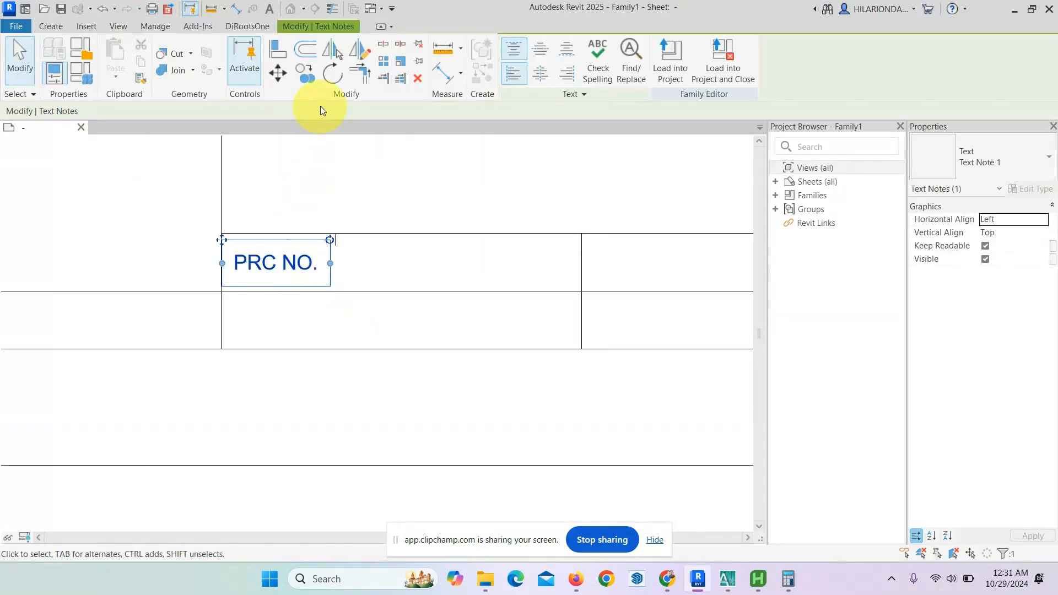
{"action": "key", "text": "c"}
{"action": "key", "text": "o"}
{"action": "left_click", "coordinate": [220, 233]}
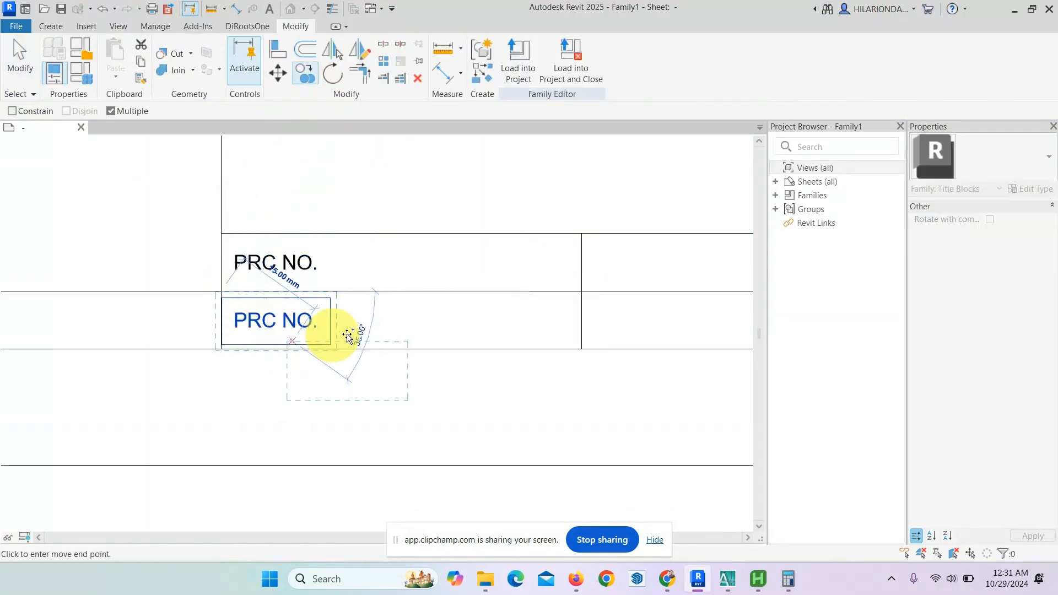
{"action": "left_click", "coordinate": [582, 234]}
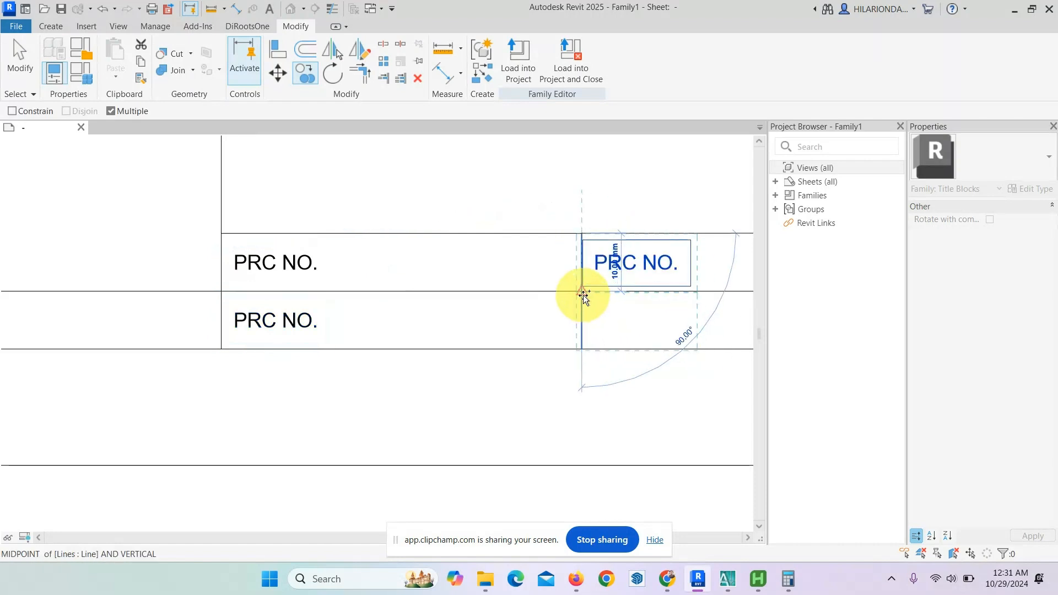
{"action": "left_click", "coordinate": [583, 292]}
{"action": "left_click", "coordinate": [25, 63]}
Change the lower-left small cell's note to TIN NO.
{"action": "scroll", "coordinate": [283, 344], "scroll_direction": "up", "scroll_amount": 1}
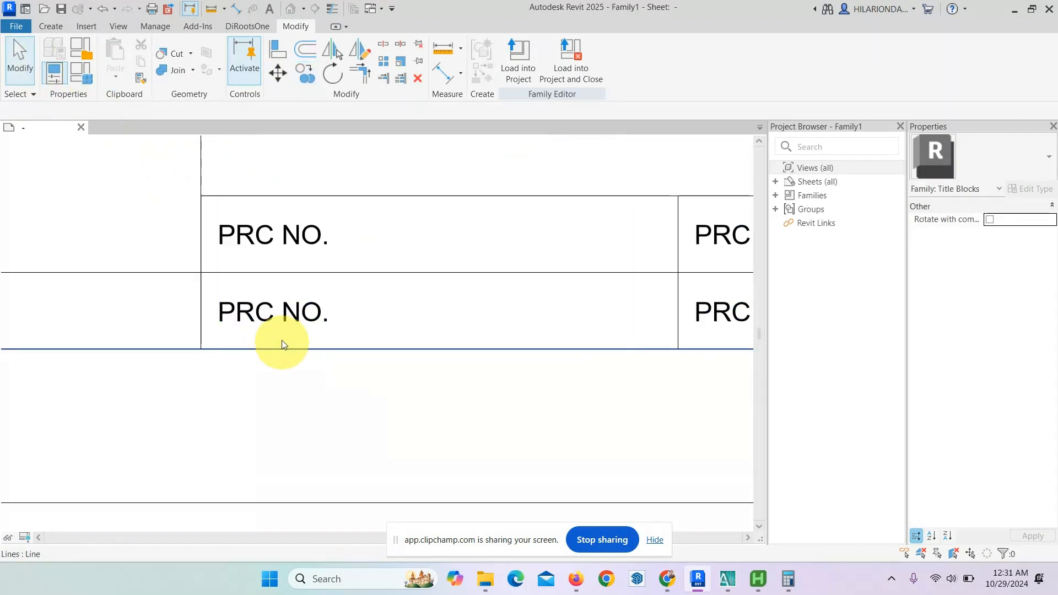
{"action": "double_click", "coordinate": [259, 310]}
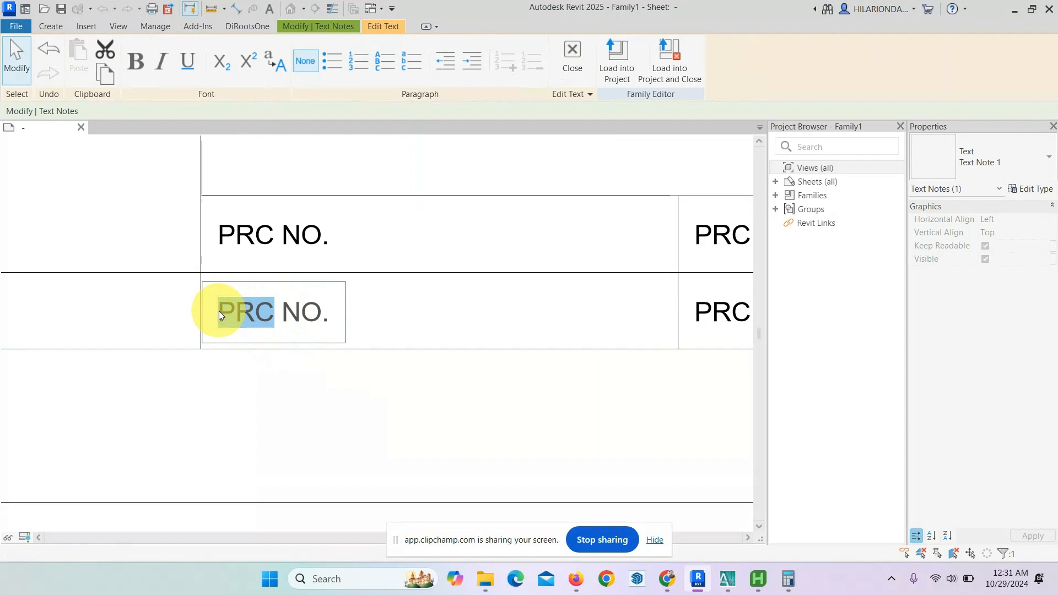
{"action": "type", "text": "TIN"}
{"action": "left_click", "coordinate": [361, 415]}
{"action": "left_click", "coordinate": [474, 366]}
Check the remaining labels on the reference sheet and change the upper-right small cell's note to PLACE.
{"action": "scroll", "coordinate": [475, 366], "scroll_direction": "down", "scroll_amount": 2}
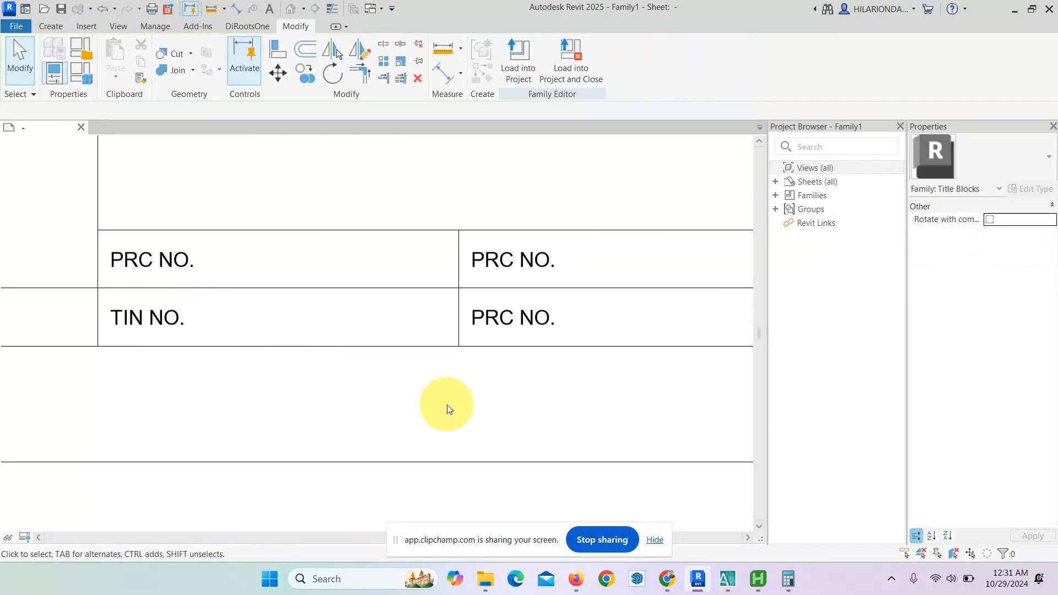
{"action": "scroll", "coordinate": [475, 395], "scroll_direction": "down", "scroll_amount": 5}
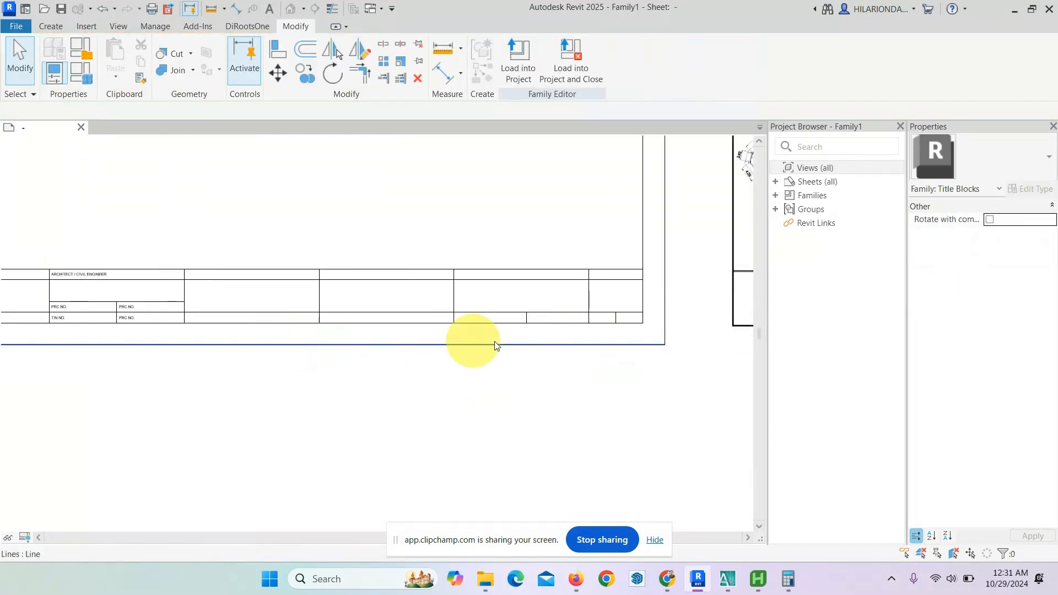
{"action": "middle_click_drag", "start_coordinate": [748, 363], "coordinate": [267, 365]}
{"action": "scroll", "coordinate": [531, 328], "scroll_direction": "up", "scroll_amount": 4}
{"action": "scroll", "coordinate": [554, 353], "scroll_direction": "down", "scroll_amount": 6}
{"action": "middle_click_drag", "start_coordinate": [468, 350], "coordinate": [398, 319]}
{"action": "scroll", "coordinate": [406, 307], "scroll_direction": "up", "scroll_amount": 8}
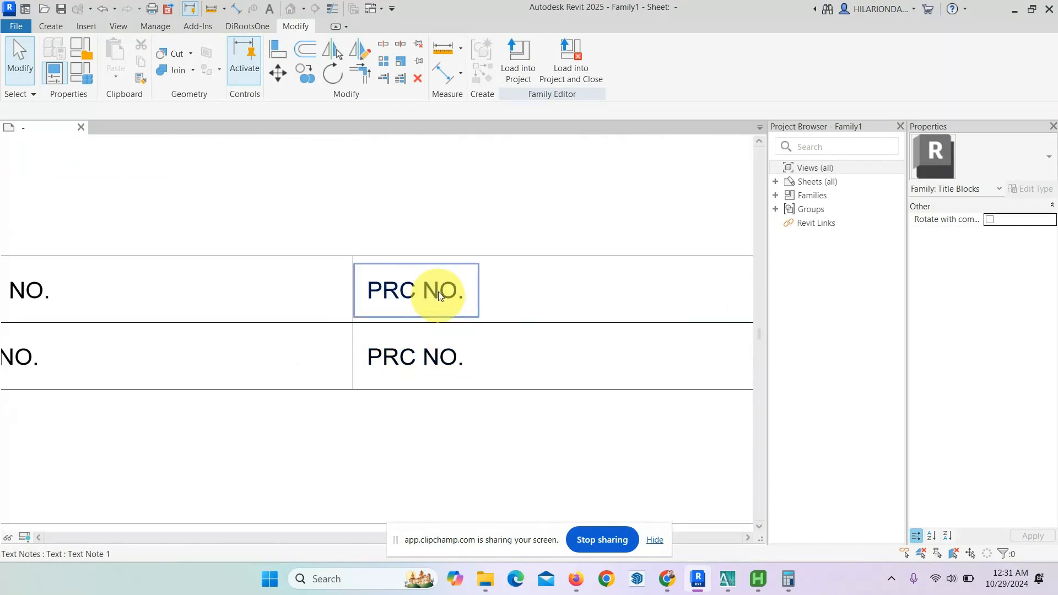
{"action": "left_click", "coordinate": [439, 296]}
{"action": "left_click", "coordinate": [464, 294]}
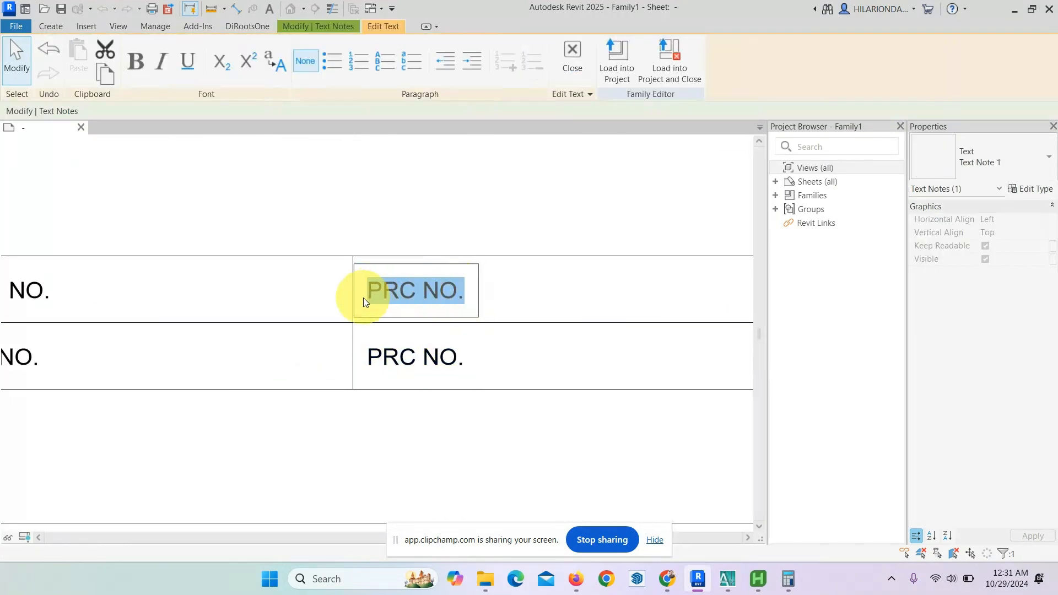
{"action": "type", "text": "PLACE"}
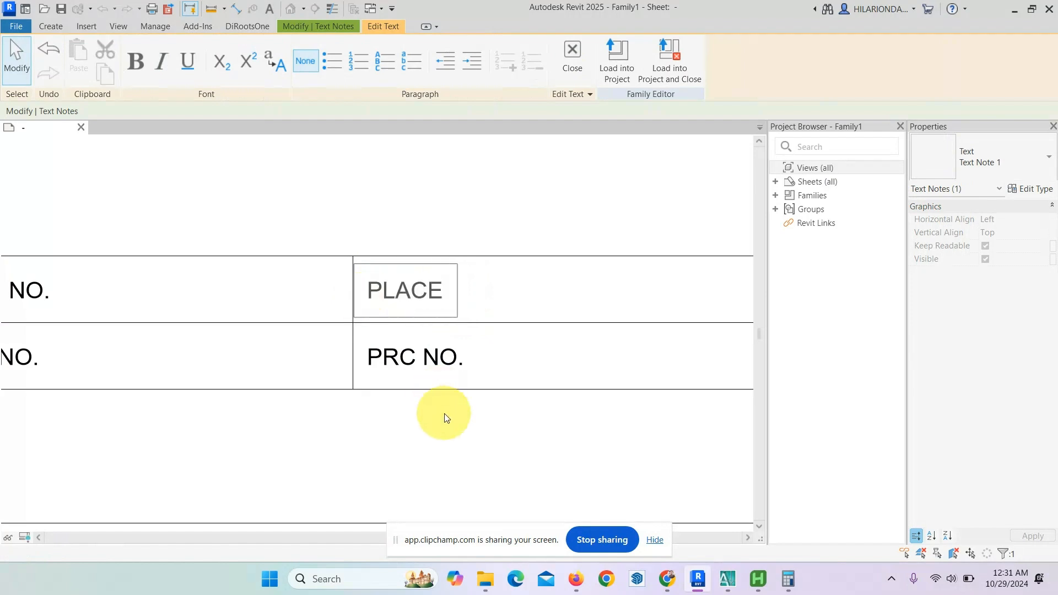
{"action": "left_click", "coordinate": [447, 417]}
Change the lower-right small cell's note to DATE.
{"action": "left_click", "coordinate": [441, 358]}
{"action": "left_click", "coordinate": [450, 365]}
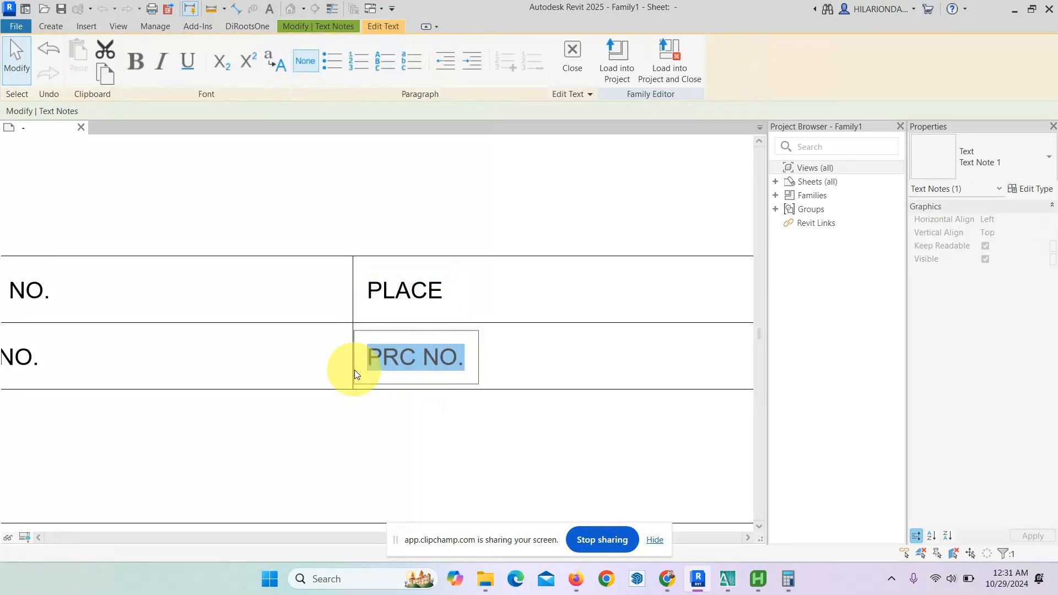
{"action": "type", "text": "DATE"}
{"action": "left_click", "coordinate": [405, 438]}
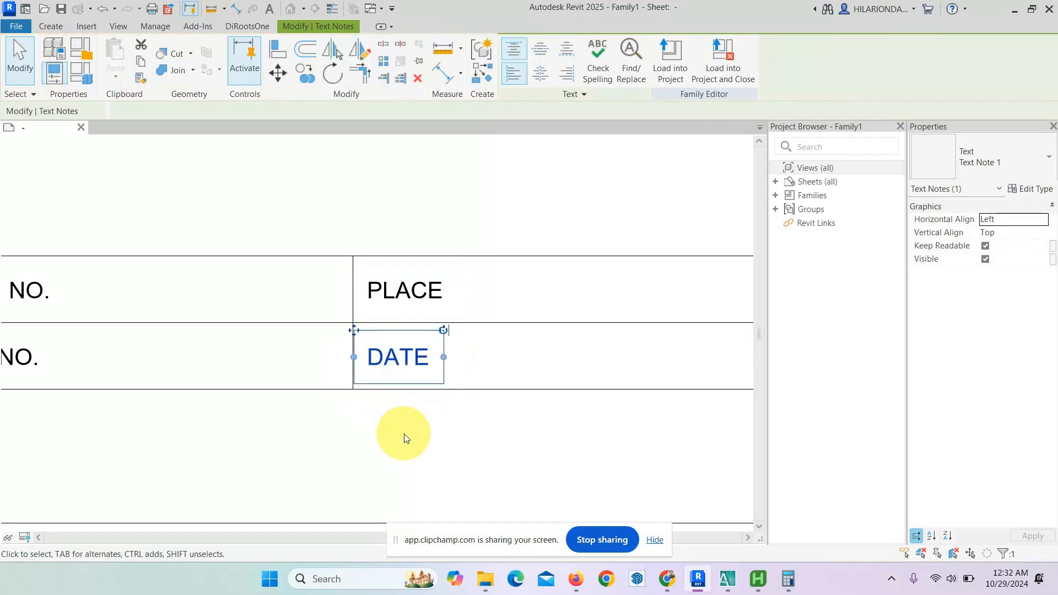
{"action": "left_click", "coordinate": [279, 202]}
Examine the labels in the column following ARCHITECT / CIVIL ENGINEER on the reference sheet's title strip.
{"action": "scroll", "coordinate": [334, 235], "scroll_direction": "down", "scroll_amount": 3}
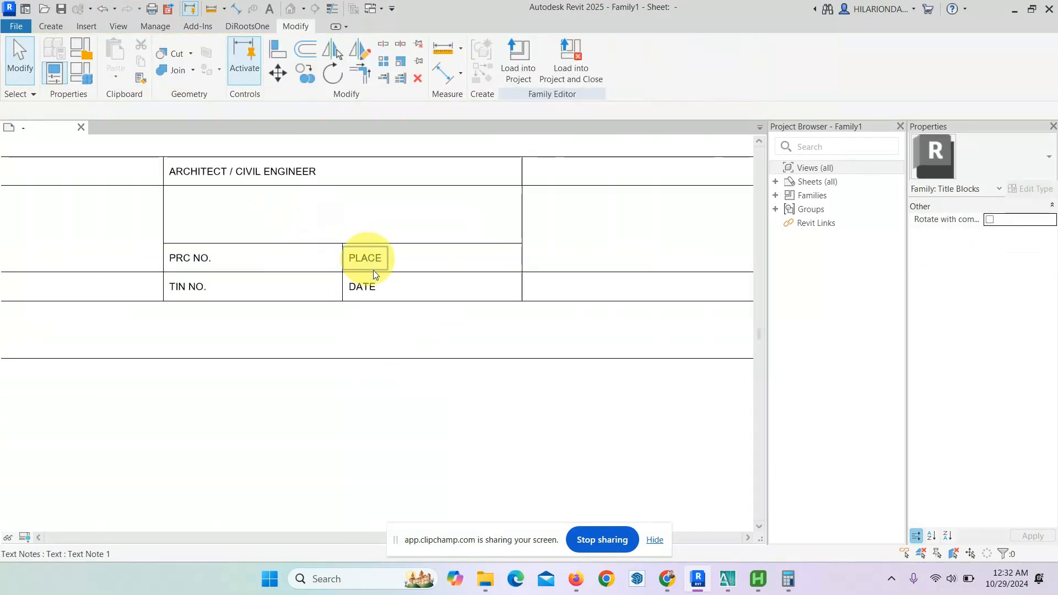
{"action": "scroll", "coordinate": [394, 273], "scroll_direction": "down", "scroll_amount": 4}
{"action": "middle_click_drag", "start_coordinate": [567, 319], "coordinate": [347, 328]}
{"action": "scroll", "coordinate": [703, 329], "scroll_direction": "up", "scroll_amount": 3}
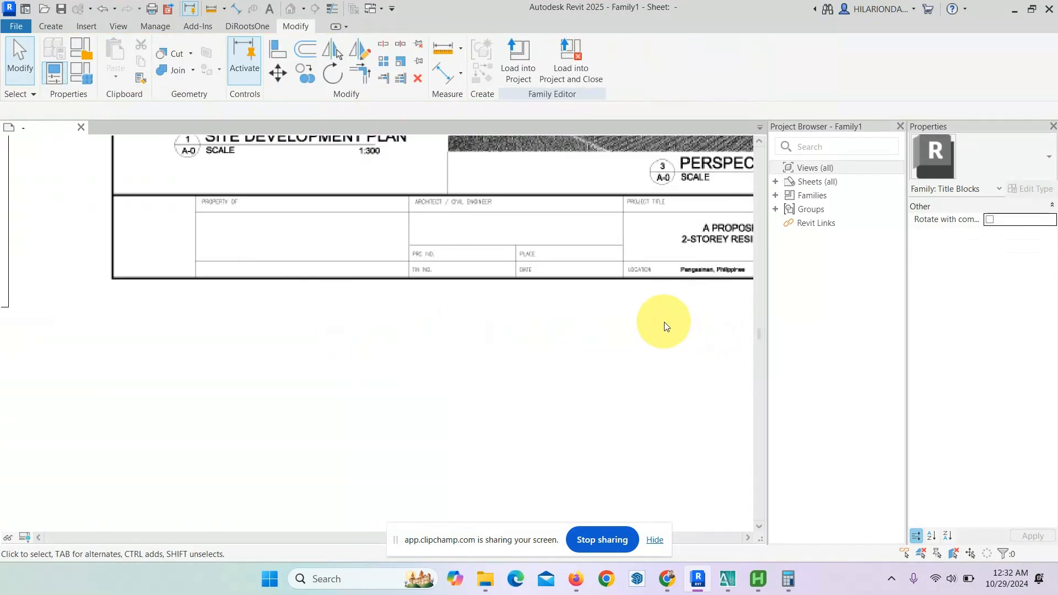
{"action": "middle_click_drag", "start_coordinate": [663, 272], "coordinate": [658, 314]}
{"action": "scroll", "coordinate": [659, 287], "scroll_direction": "up", "scroll_amount": 1}
{"action": "scroll", "coordinate": [659, 307], "scroll_direction": "down", "scroll_amount": 4}
{"action": "middle_click_drag", "start_coordinate": [122, 311], "coordinate": [239, 298]}
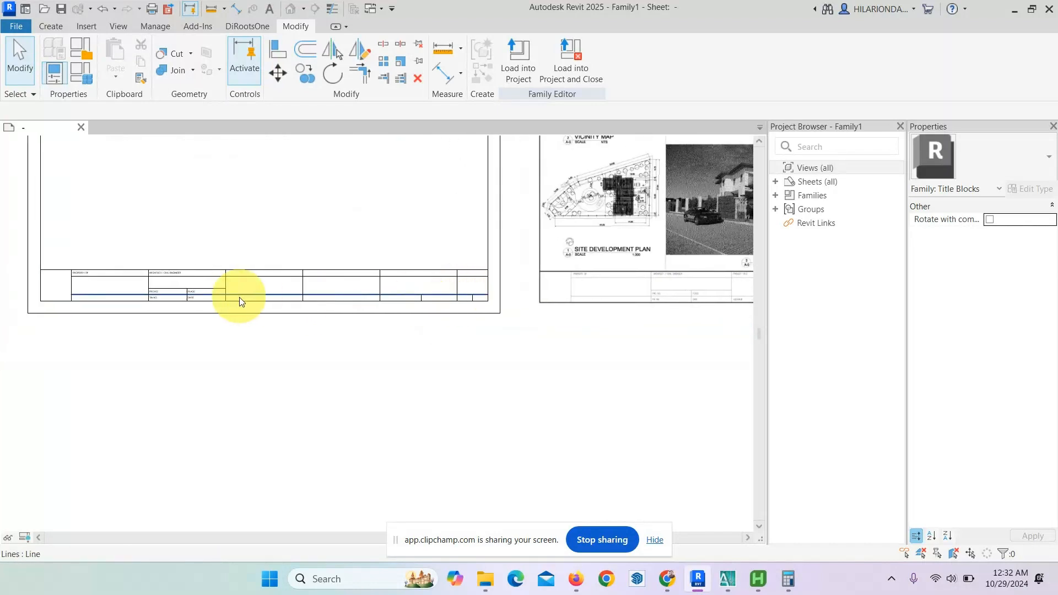
Copy the ARCHITECT / CIVIL ENGINEER note into the heading and bottom cells of the next column, using cell corners as reference points.
{"action": "scroll", "coordinate": [239, 301], "scroll_direction": "up", "scroll_amount": 4}
{"action": "left_click", "coordinate": [268, 233]}
{"action": "left_click", "coordinate": [307, 76]}
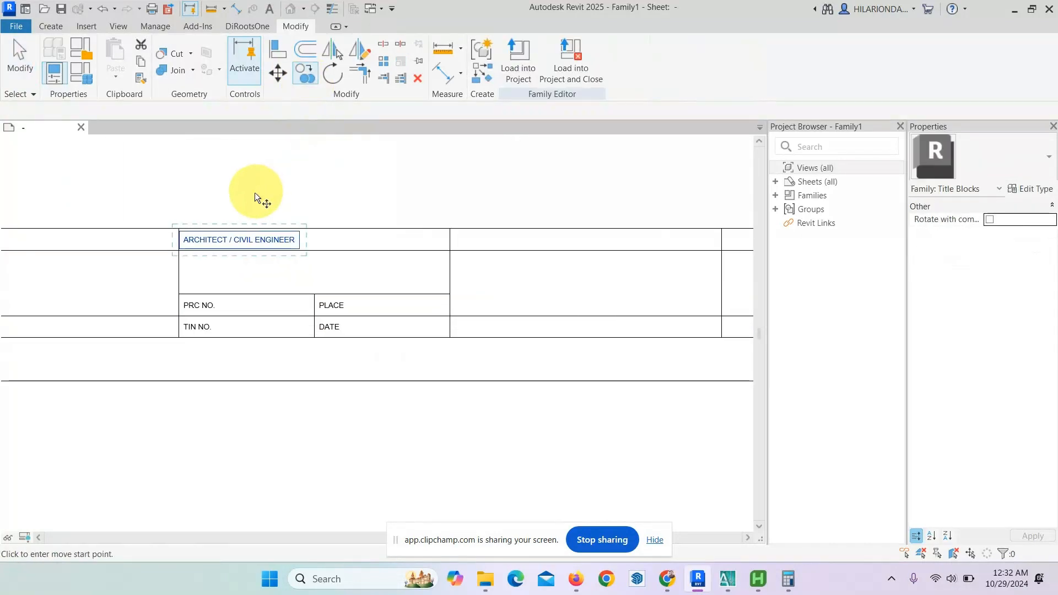
{"action": "scroll", "coordinate": [254, 193], "scroll_direction": "up", "scroll_amount": 1}
{"action": "left_click", "coordinate": [166, 228]}
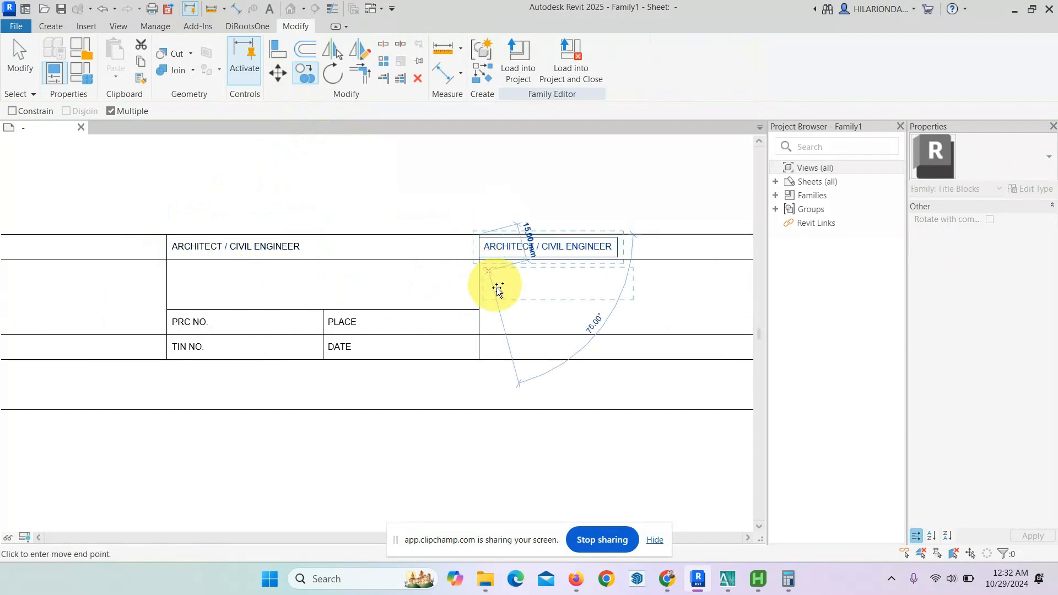
{"action": "left_click", "coordinate": [497, 287]}
{"action": "left_click", "coordinate": [482, 339]}
{"action": "left_click", "coordinate": [22, 71]}
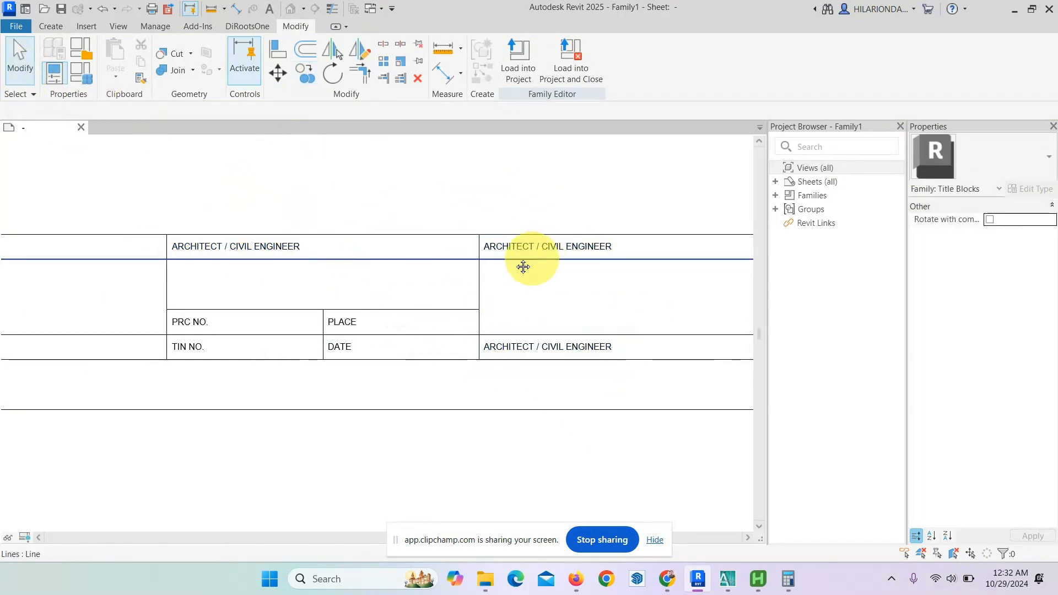
Change the copied heading note in the column beside ARCHITECT / CIVIL ENGINEER to PROJECT TITLE.
{"action": "scroll", "coordinate": [523, 267], "scroll_direction": "up", "scroll_amount": 2}
{"action": "left_click", "coordinate": [431, 229]}
{"action": "left_click", "coordinate": [472, 232]}
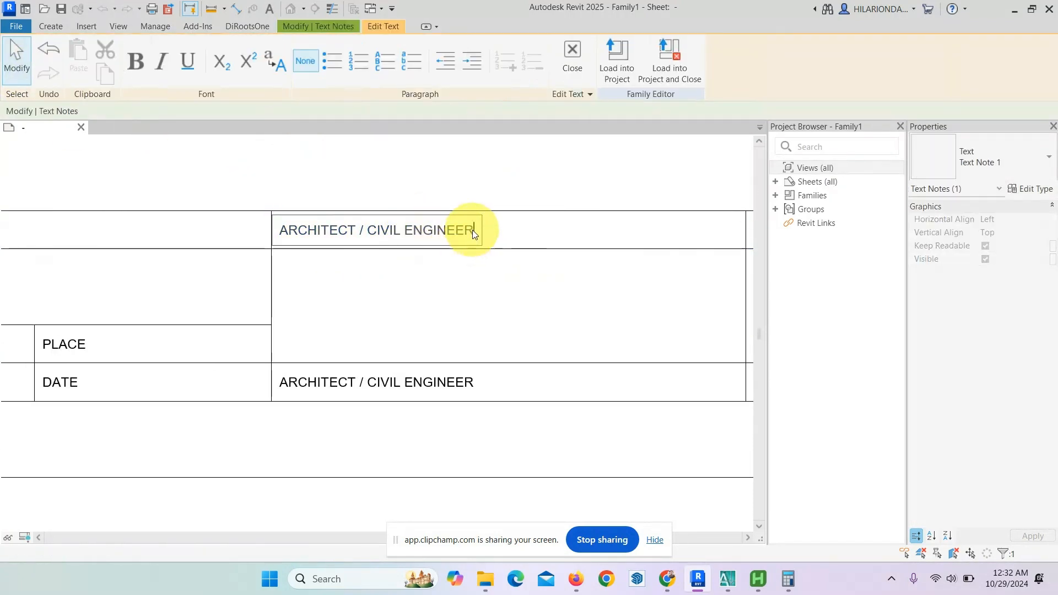
{"action": "left_click_drag", "start_coordinate": [471, 230], "coordinate": [275, 233]}
{"action": "type", "text": "PROJECT TITLE"}
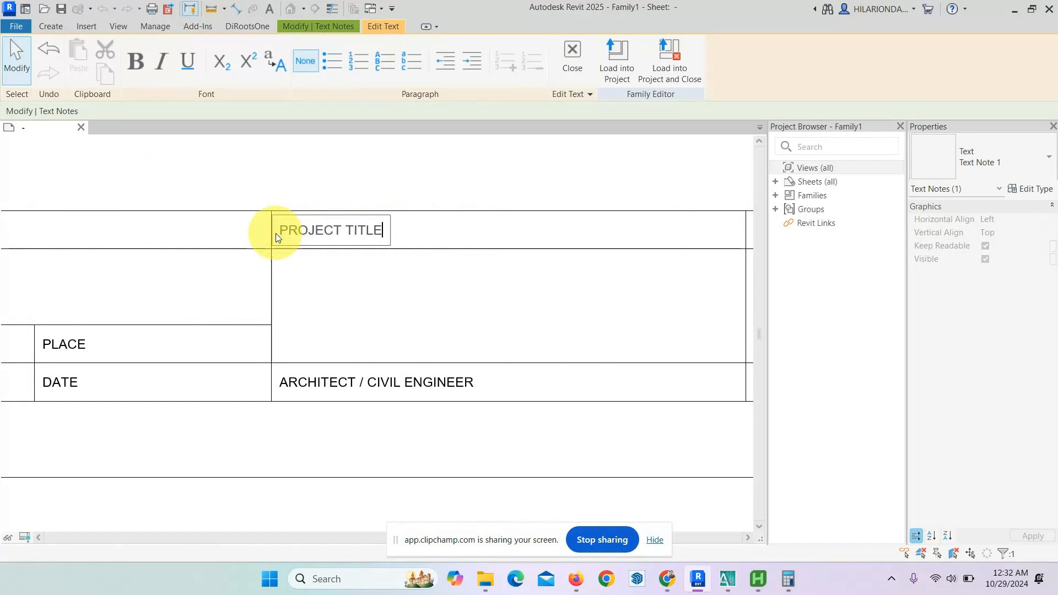
{"action": "left_click", "coordinate": [355, 176]}
Change the copied note in the bottom cell of the PROJECT TITLE column to LOCATION.
{"action": "left_click", "coordinate": [433, 385]}
{"action": "left_click", "coordinate": [473, 387]}
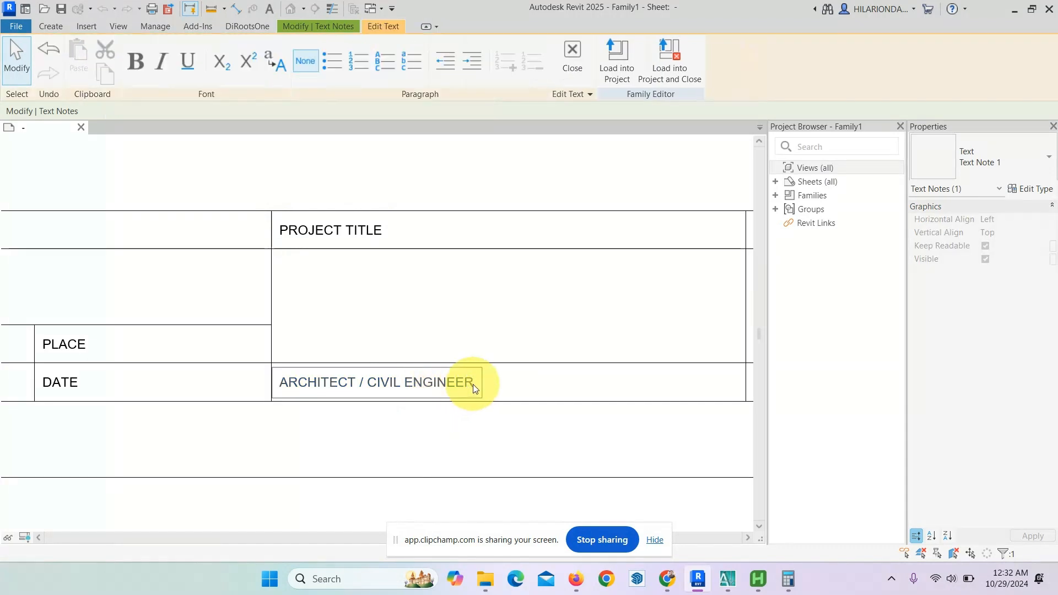
{"action": "left_click_drag", "start_coordinate": [473, 387], "coordinate": [298, 391]}
{"action": "type", "text": "LOCATION"}
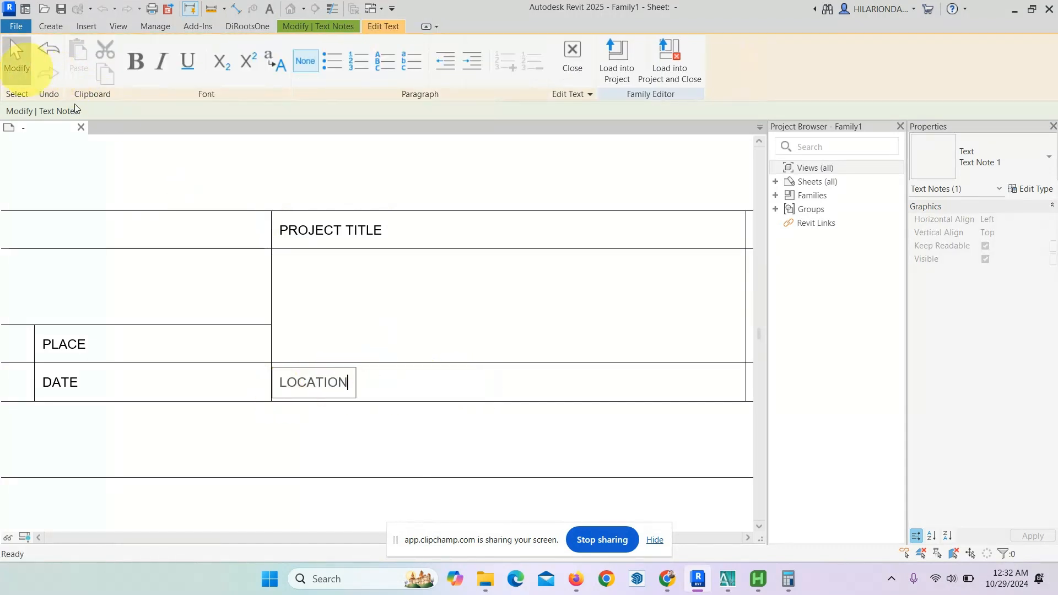
{"action": "left_click", "coordinate": [24, 61]}
Examine the labels in the column following PROJECT TITLE on the reference sheet's title strip.
{"action": "scroll", "coordinate": [441, 309], "scroll_direction": "down", "scroll_amount": 5}
{"action": "scroll", "coordinate": [456, 316], "scroll_direction": "down", "scroll_amount": 6}
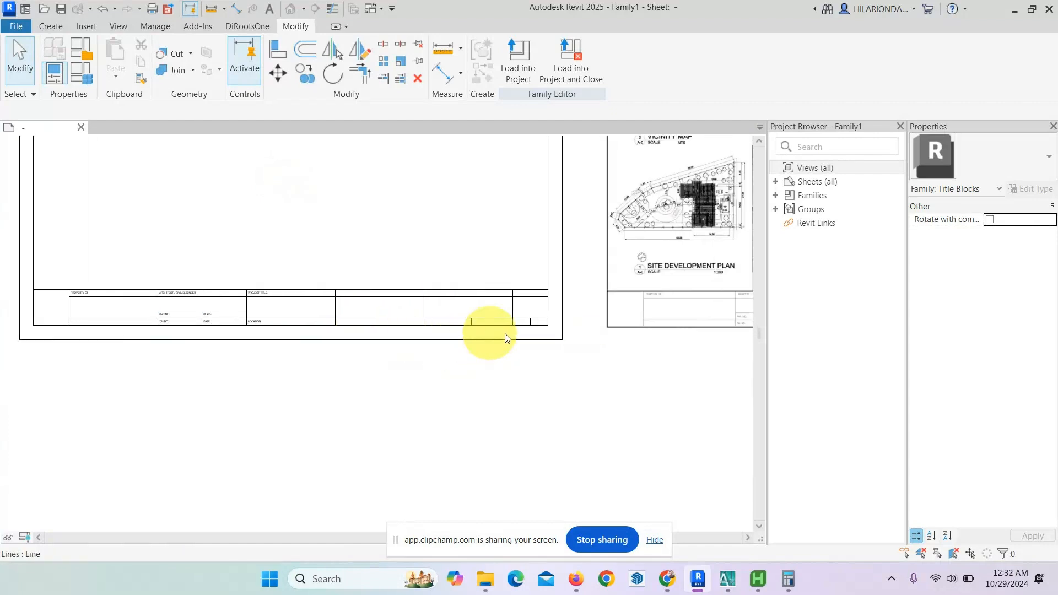
{"action": "middle_click_drag", "start_coordinate": [460, 354], "coordinate": [472, 360]}
{"action": "scroll", "coordinate": [485, 367], "scroll_direction": "up", "scroll_amount": 7}
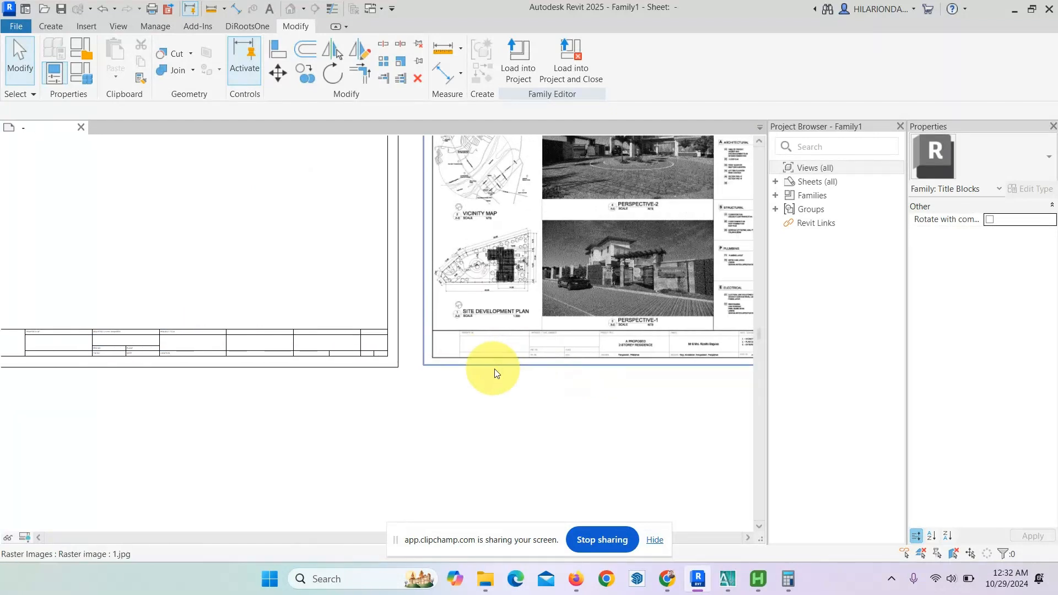
{"action": "scroll", "coordinate": [531, 400], "scroll_direction": "down", "scroll_amount": 1}
{"action": "middle_click_drag", "start_coordinate": [608, 382], "coordinate": [482, 390]}
{"action": "scroll", "coordinate": [444, 384], "scroll_direction": "up", "scroll_amount": 3}
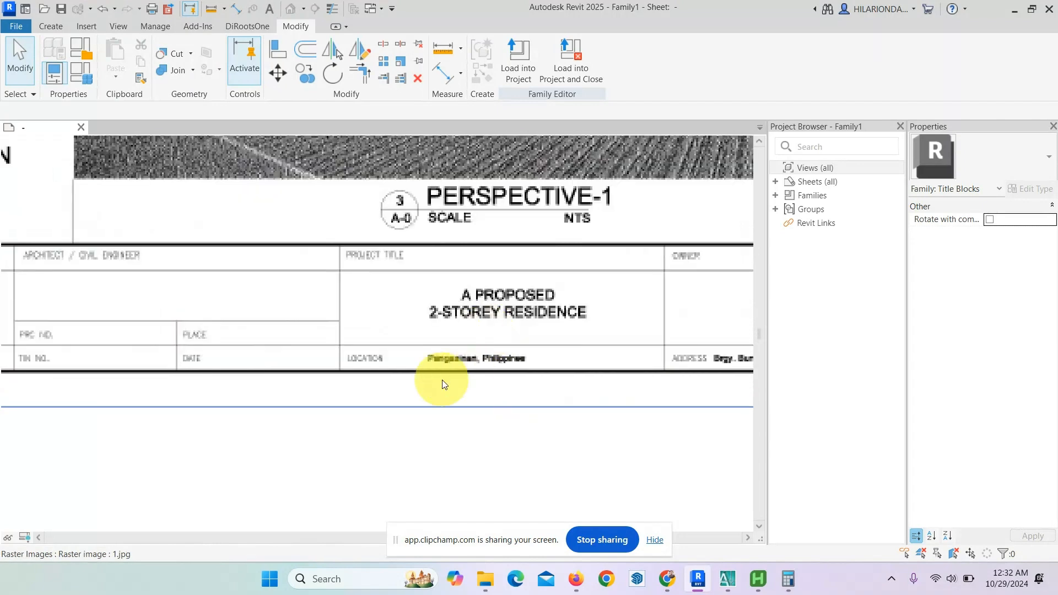
{"action": "middle_click_drag", "start_coordinate": [649, 335], "coordinate": [508, 354]}
{"action": "scroll", "coordinate": [425, 371], "scroll_direction": "down", "scroll_amount": 4}
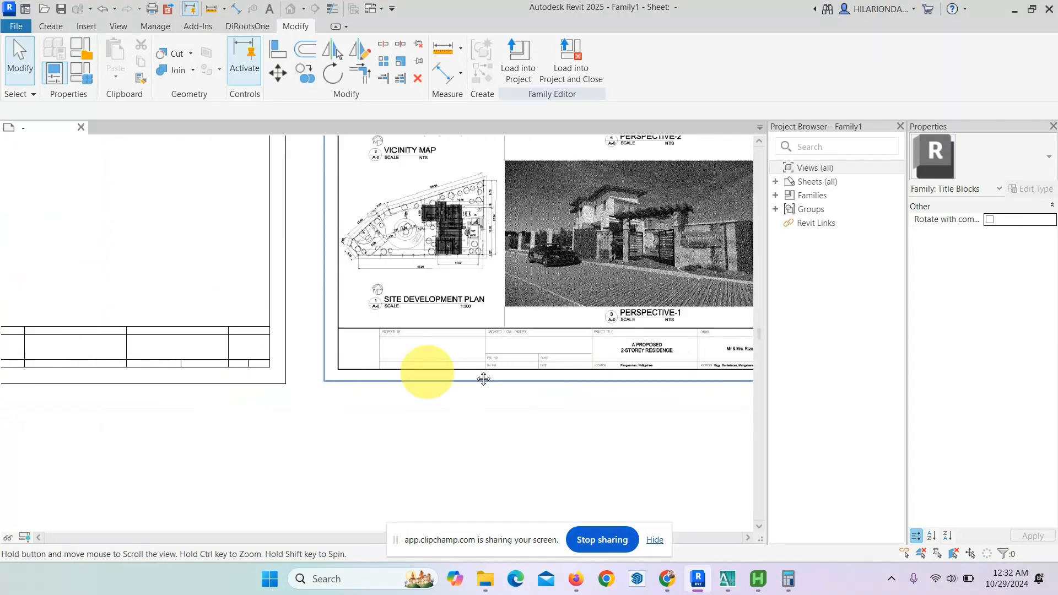
Copy the PROJECT TITLE note into the heading and bottom cells of the next column.
{"action": "scroll", "coordinate": [330, 320], "scroll_direction": "up", "scroll_amount": 5}
{"action": "left_click", "coordinate": [212, 252]}
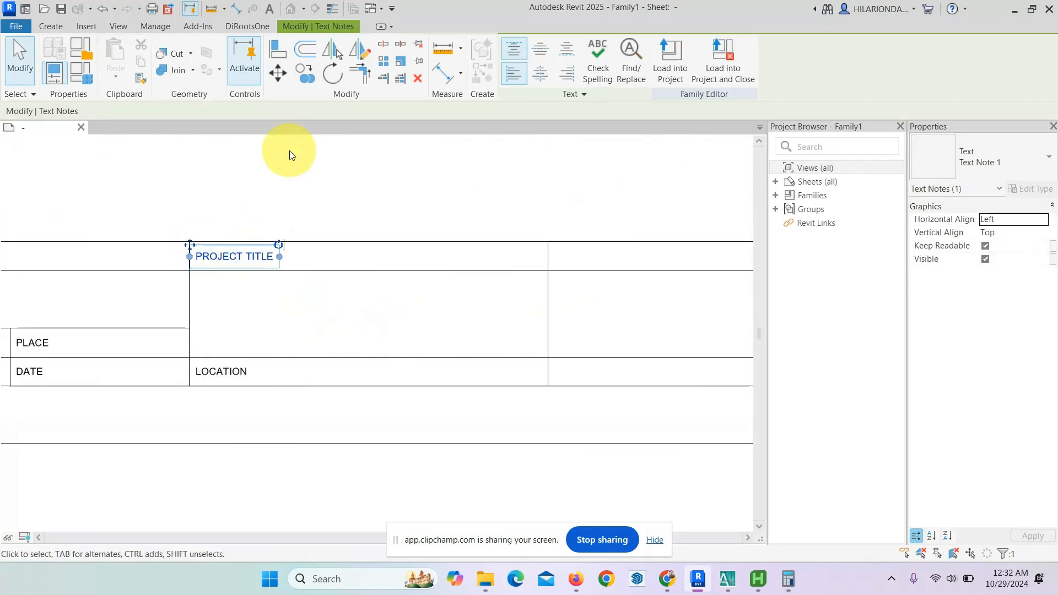
{"action": "left_click", "coordinate": [305, 76]}
{"action": "left_click", "coordinate": [201, 243]}
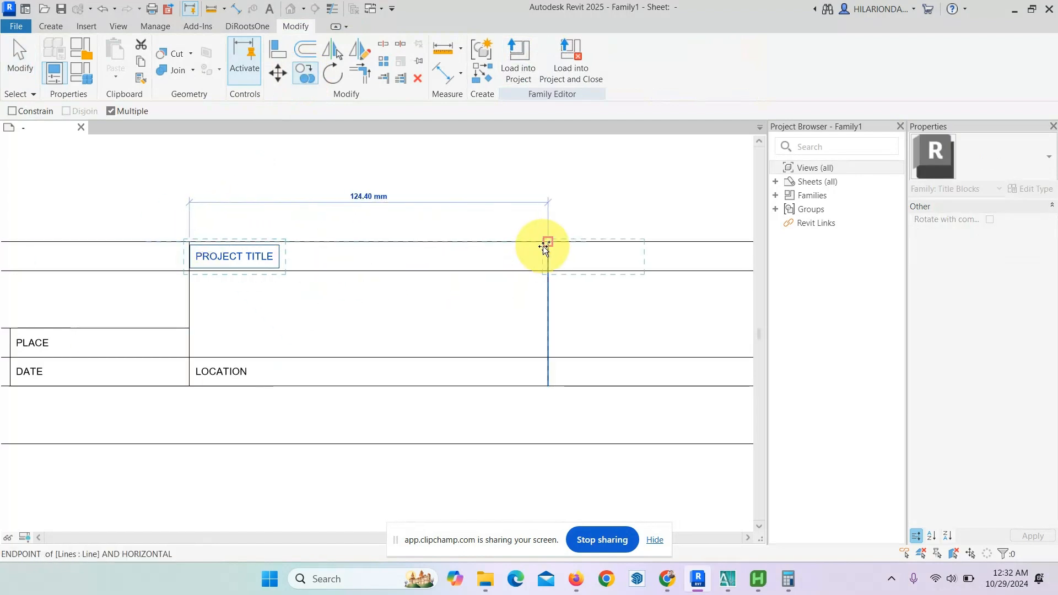
{"action": "left_click", "coordinate": [548, 359]}
{"action": "key", "text": "Escape"}
{"action": "key", "text": "Escape"}
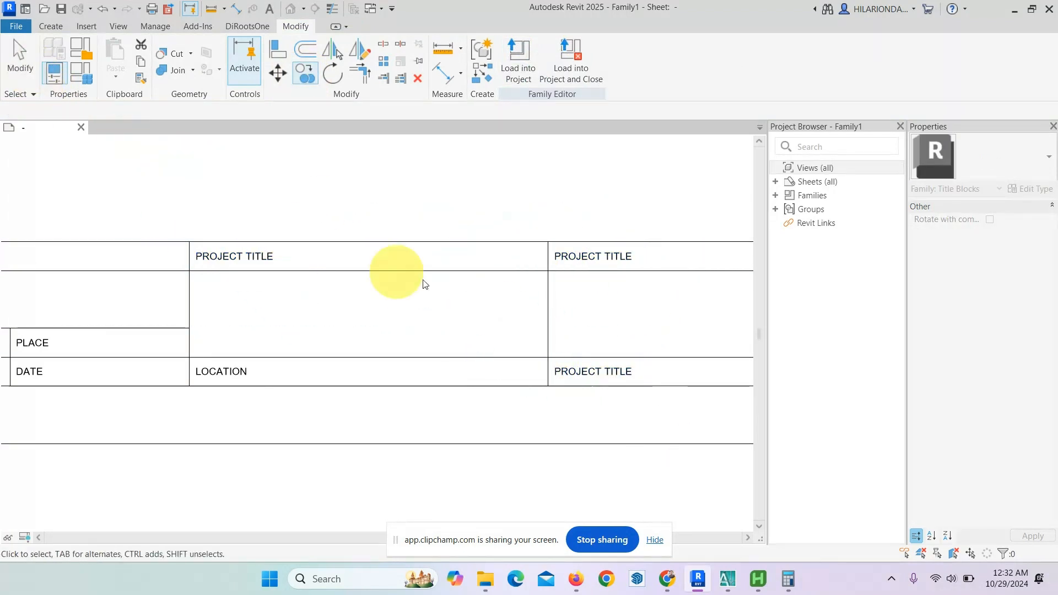
Change the copied heading note in the column beside PROJECT TITLE to OWNER.
{"action": "scroll", "coordinate": [414, 256], "scroll_direction": "up", "scroll_amount": 3}
{"action": "middle_click_drag", "start_coordinate": [414, 256], "coordinate": [297, 298]}
{"action": "double_click", "coordinate": [333, 206]}
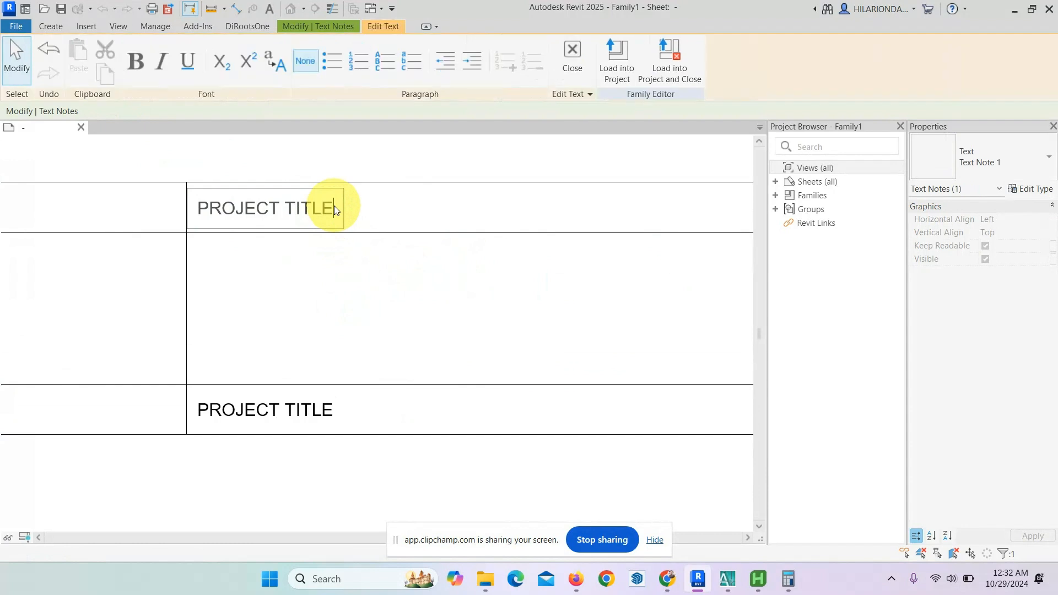
{"action": "left_click_drag", "start_coordinate": [334, 206], "coordinate": [181, 216]}
{"action": "type", "text": "OWNER"}
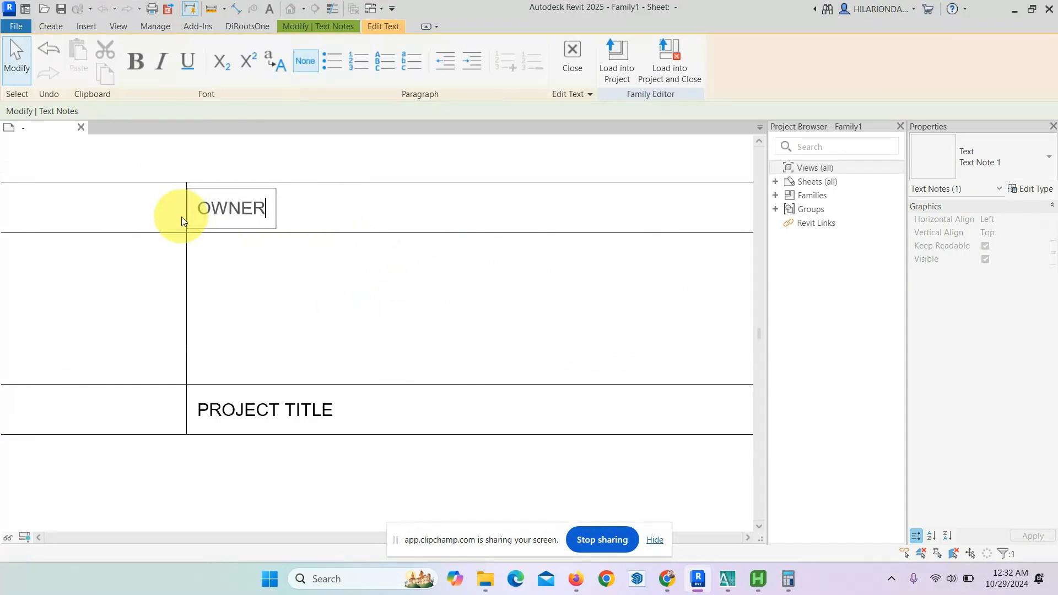
{"action": "left_click", "coordinate": [341, 329]}
Change the copied note in the bottom cell of the OWNER column to ADDRESS.
{"action": "left_click", "coordinate": [312, 406]}
{"action": "left_click", "coordinate": [342, 420]}
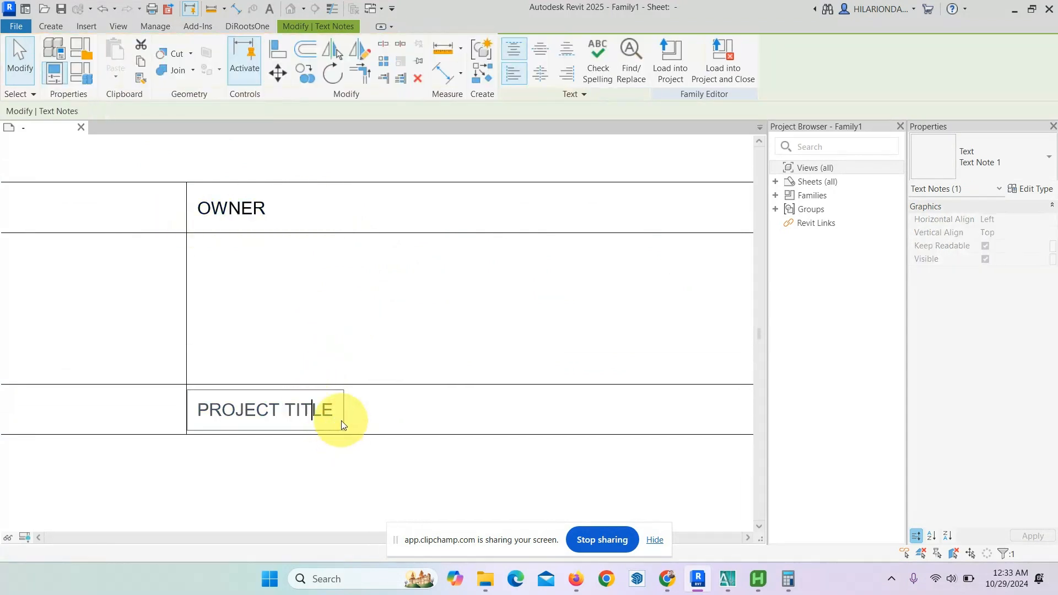
{"action": "left_click_drag", "start_coordinate": [342, 421], "coordinate": [195, 417]}
{"action": "type", "text": "ADDRE"}
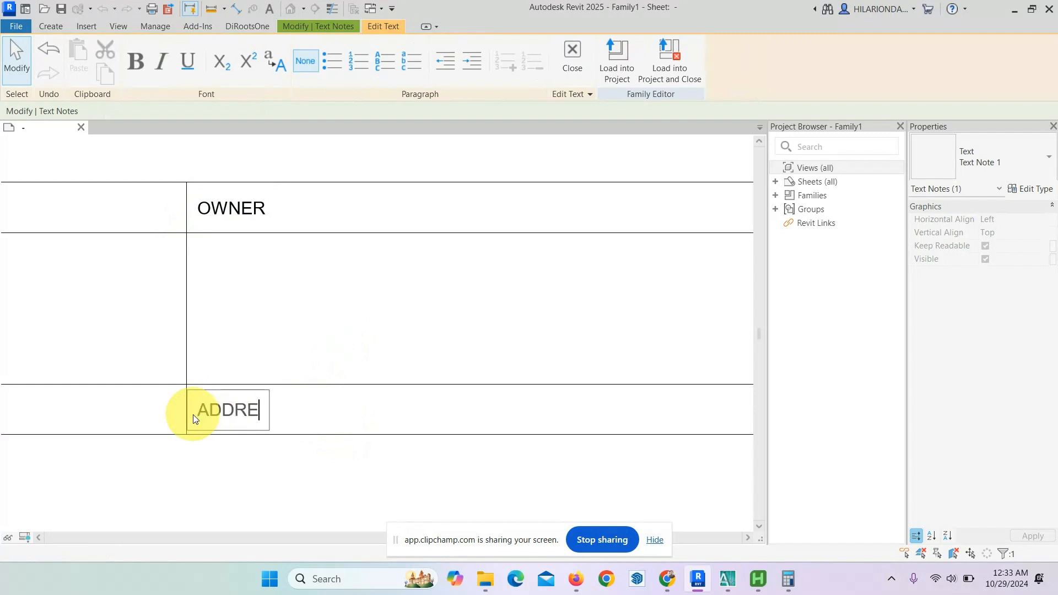
{"action": "type", "text": "SS"}
{"action": "left_click", "coordinate": [19, 70]}
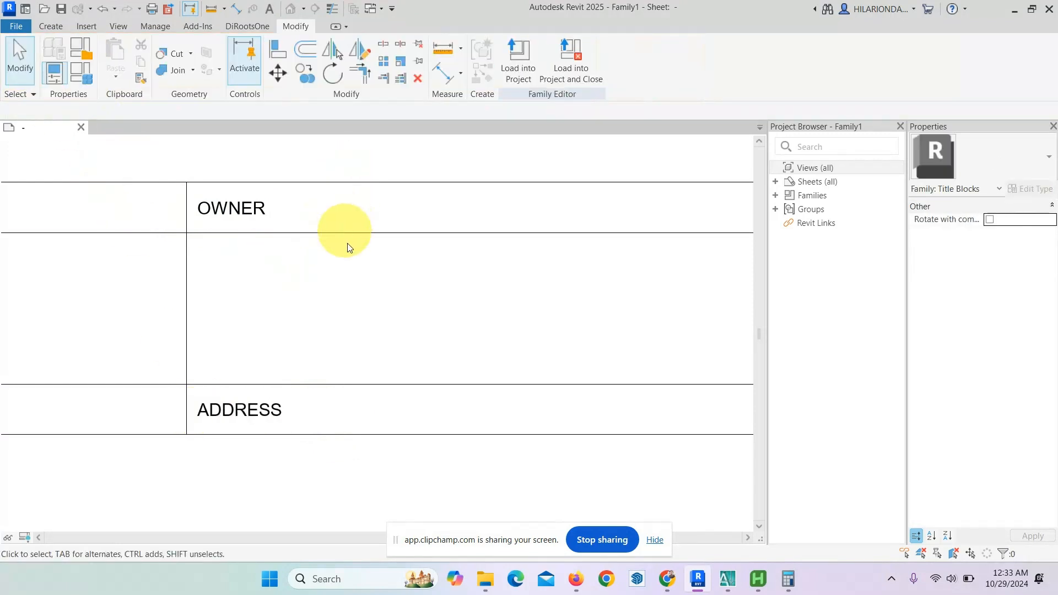
Examine the labels in the columns following OWNER on the reference sheet's title strip.
{"action": "scroll", "coordinate": [380, 276], "scroll_direction": "down", "scroll_amount": 5}
{"action": "middle_click_drag", "start_coordinate": [429, 352], "coordinate": [341, 358]}
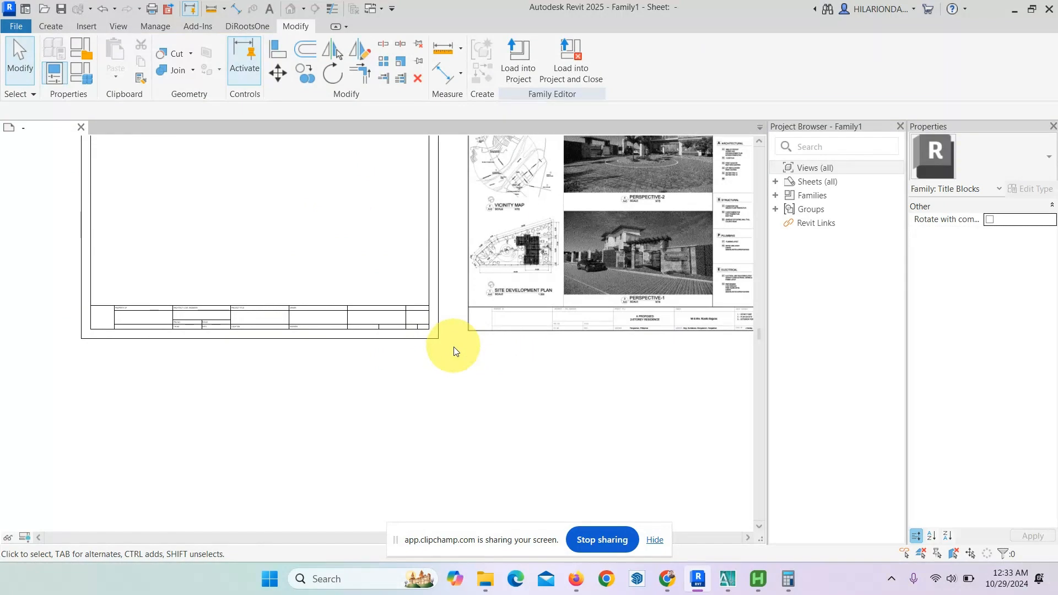
{"action": "middle_click_drag", "start_coordinate": [453, 348], "coordinate": [298, 343]}
{"action": "scroll", "coordinate": [516, 331], "scroll_direction": "up", "scroll_amount": 3}
{"action": "scroll", "coordinate": [517, 332], "scroll_direction": "up", "scroll_amount": 2}
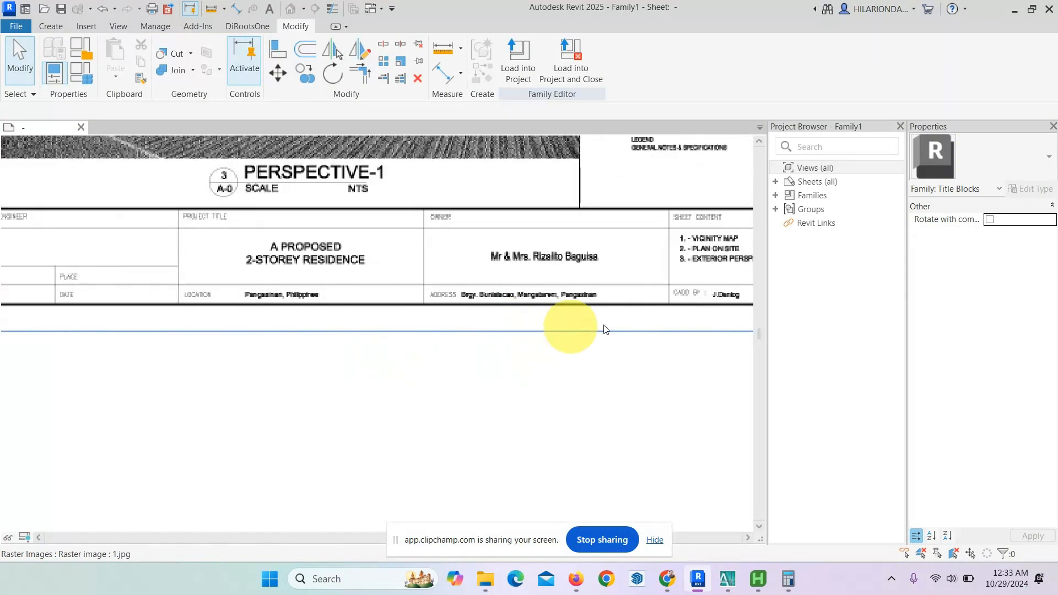
{"action": "middle_click_drag", "start_coordinate": [603, 326], "coordinate": [440, 338]}
{"action": "scroll", "coordinate": [606, 255], "scroll_direction": "up", "scroll_amount": 1}
{"action": "scroll", "coordinate": [548, 382], "scroll_direction": "down", "scroll_amount": 4}
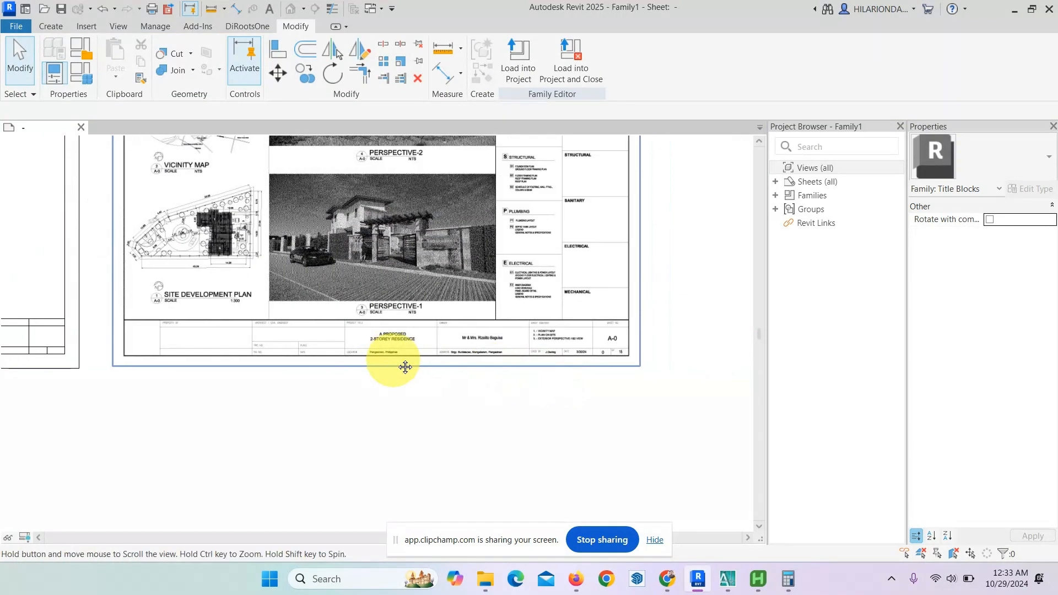
{"action": "scroll", "coordinate": [479, 347], "scroll_direction": "up", "scroll_amount": 3}
{"action": "scroll", "coordinate": [403, 337], "scroll_direction": "down", "scroll_amount": 1}
{"action": "scroll", "coordinate": [596, 342], "scroll_direction": "up", "scroll_amount": 1}
{"action": "scroll", "coordinate": [562, 382], "scroll_direction": "down", "scroll_amount": 2}
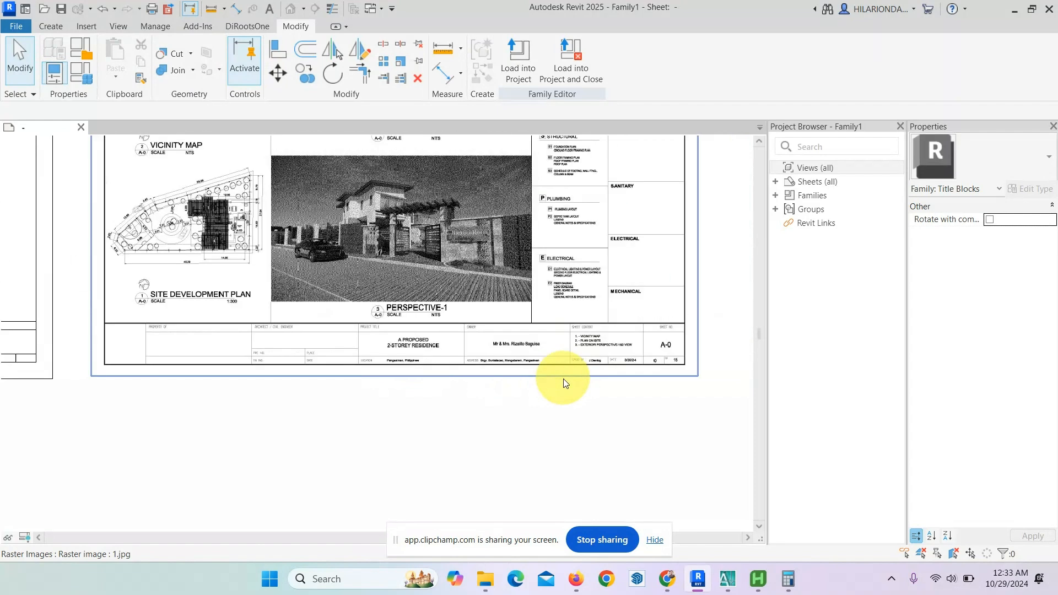
{"action": "scroll", "coordinate": [489, 359], "scroll_direction": "down", "scroll_amount": 1}
Copy the OWNER note into the heading cell of the next column, using the cell corners as reference points.
{"action": "scroll", "coordinate": [395, 342], "scroll_direction": "up", "scroll_amount": 3}
{"action": "scroll", "coordinate": [394, 342], "scroll_direction": "up", "scroll_amount": 3}
{"action": "scroll", "coordinate": [196, 263], "scroll_direction": "up", "scroll_amount": 1}
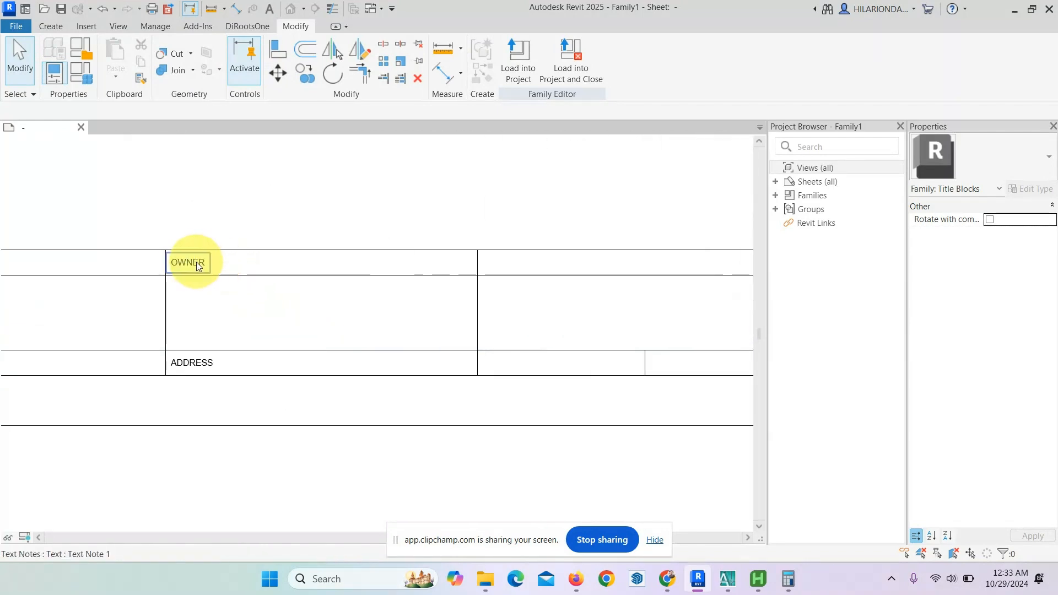
{"action": "left_click", "coordinate": [193, 262]}
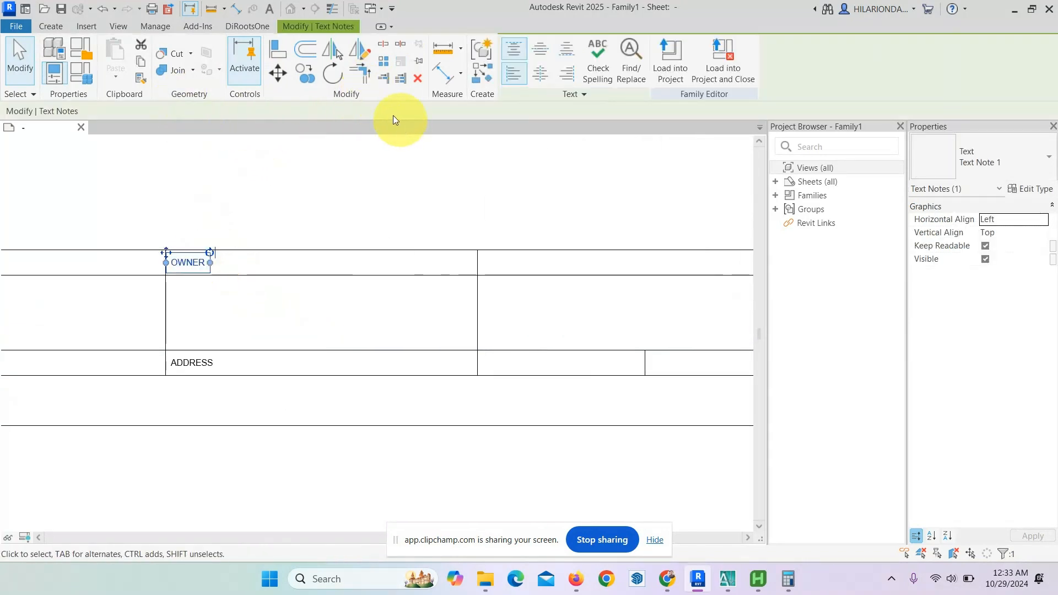
{"action": "left_click", "coordinate": [302, 72]}
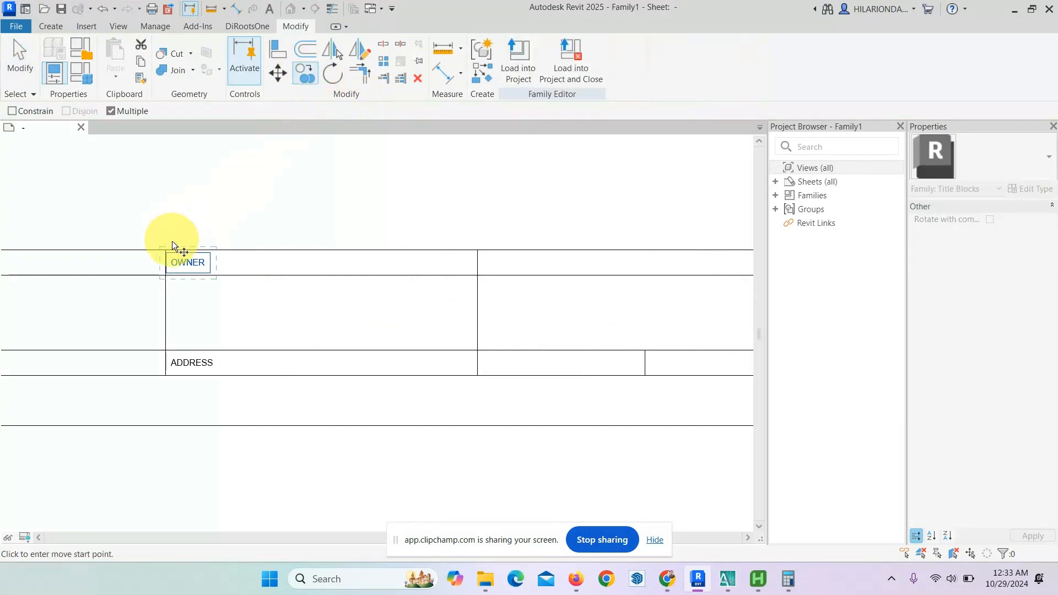
{"action": "left_click", "coordinate": [477, 250]}
{"action": "left_click", "coordinate": [20, 60]}
Change the copied heading note in the column beside OWNER to SHEET CONTENT.
{"action": "scroll", "coordinate": [527, 288], "scroll_direction": "up", "scroll_amount": 2}
{"action": "middle_click_drag", "start_coordinate": [527, 288], "coordinate": [332, 291]}
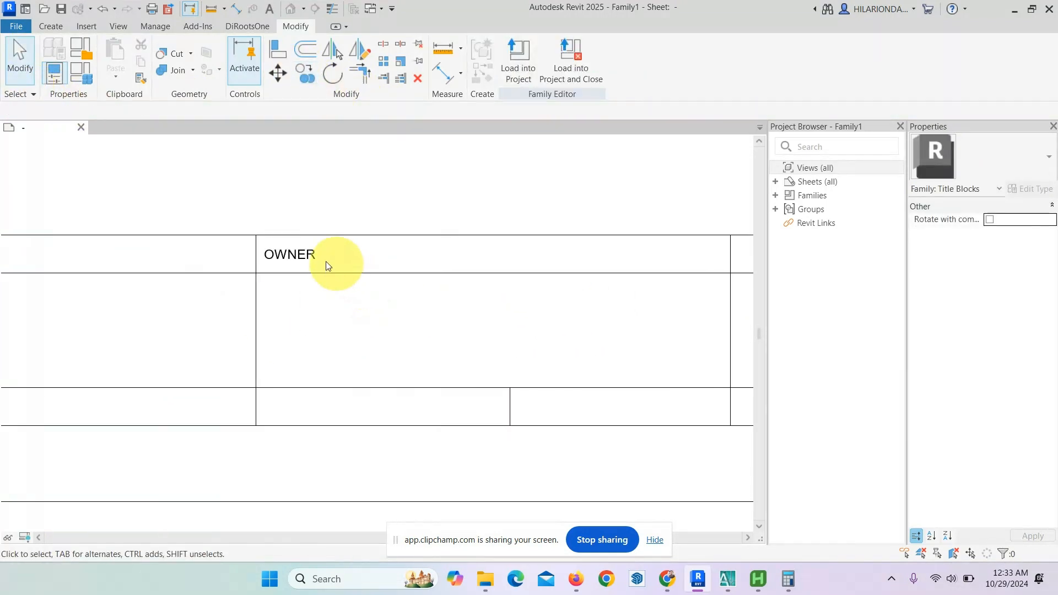
{"action": "double_click", "coordinate": [306, 259]}
{"action": "left_click_drag", "start_coordinate": [317, 256], "coordinate": [250, 266]}
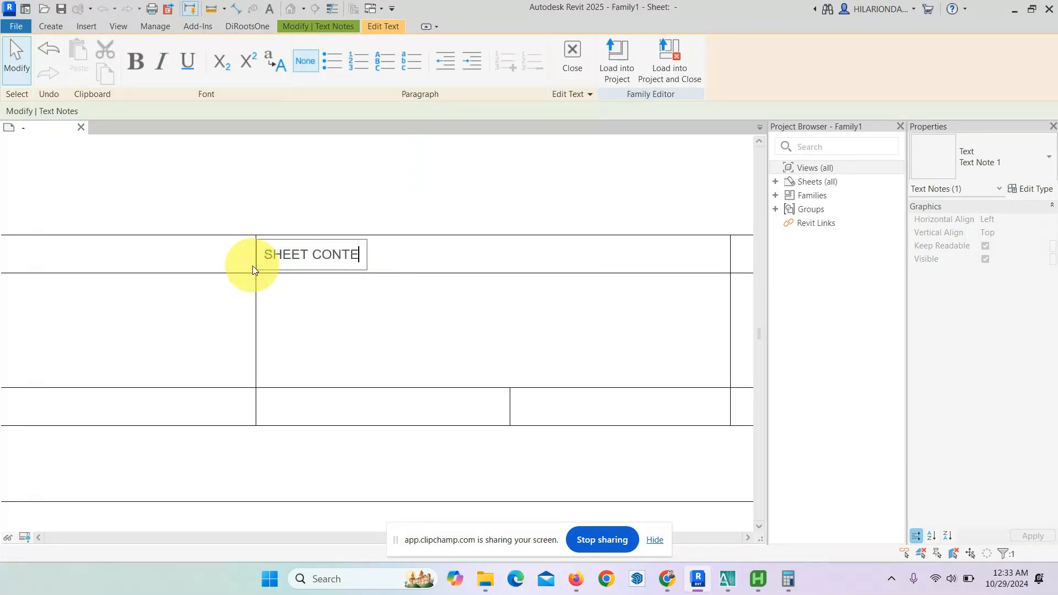
{"action": "left_click", "coordinate": [11, 60]}
{"action": "scroll", "coordinate": [331, 248], "scroll_direction": "down", "scroll_amount": 5}
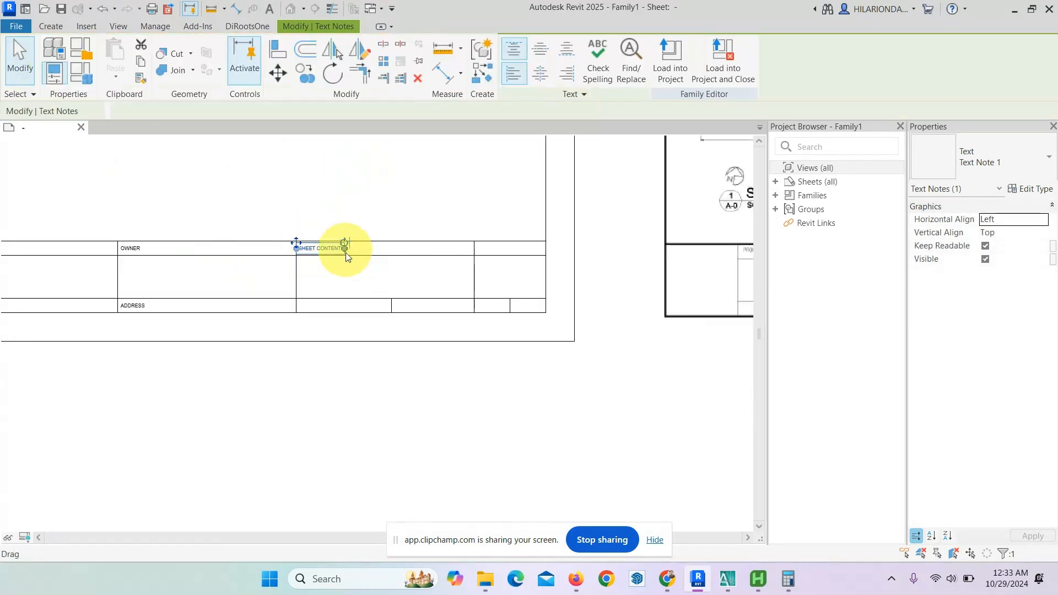
{"action": "left_click", "coordinate": [428, 352]}
Examine the labels beneath SHEET CONTENT on the reference sheet's title strip.
{"action": "middle_click_drag", "start_coordinate": [520, 352], "coordinate": [479, 372]}
{"action": "scroll", "coordinate": [496, 374], "scroll_direction": "down", "scroll_amount": 2}
{"action": "middle_click_drag", "start_coordinate": [664, 376], "coordinate": [383, 377]}
{"action": "scroll", "coordinate": [471, 338], "scroll_direction": "up", "scroll_amount": 6}
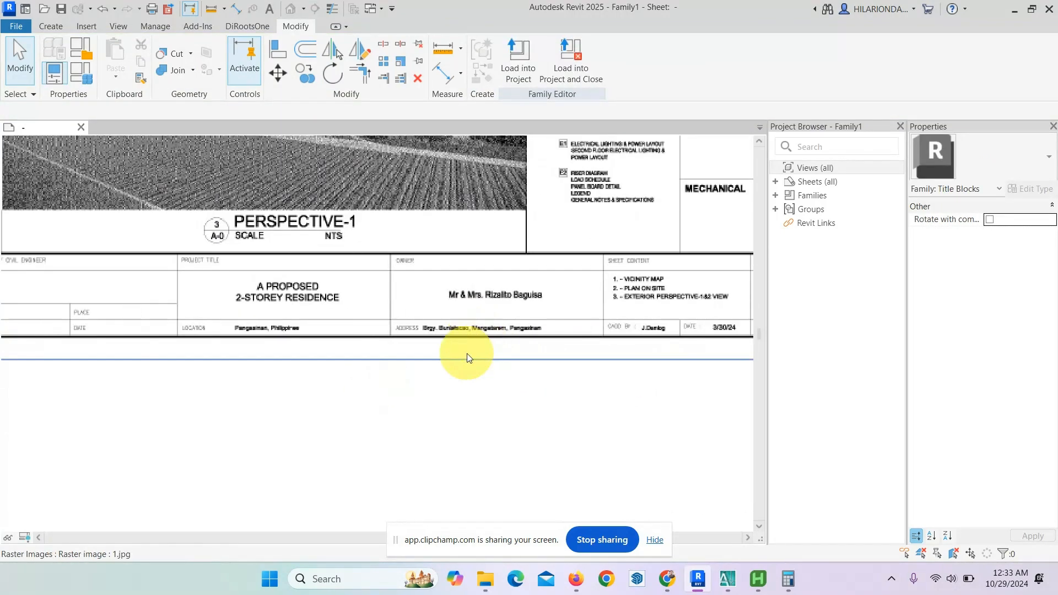
{"action": "scroll", "coordinate": [551, 384], "scroll_direction": "down", "scroll_amount": 1}
{"action": "middle_click_drag", "start_coordinate": [551, 384], "coordinate": [394, 389]}
{"action": "scroll", "coordinate": [554, 385], "scroll_direction": "up", "scroll_amount": 2}
{"action": "scroll", "coordinate": [555, 381], "scroll_direction": "down", "scroll_amount": 4}
{"action": "scroll", "coordinate": [78, 376], "scroll_direction": "up", "scroll_amount": 1}
Copy the SHEET CONTENT note into the first bottom cell of its column, using the cell corners as reference points.
{"action": "middle_click_drag", "start_coordinate": [78, 376], "coordinate": [510, 347]}
{"action": "scroll", "coordinate": [236, 330], "scroll_direction": "up", "scroll_amount": 3}
{"action": "middle_click_drag", "start_coordinate": [235, 330], "coordinate": [423, 319]}
{"action": "scroll", "coordinate": [433, 283], "scroll_direction": "up", "scroll_amount": 2}
{"action": "middle_click_drag", "start_coordinate": [433, 273], "coordinate": [372, 288]}
{"action": "scroll", "coordinate": [372, 288], "scroll_direction": "up", "scroll_amount": 1}
{"action": "left_click", "coordinate": [350, 193]}
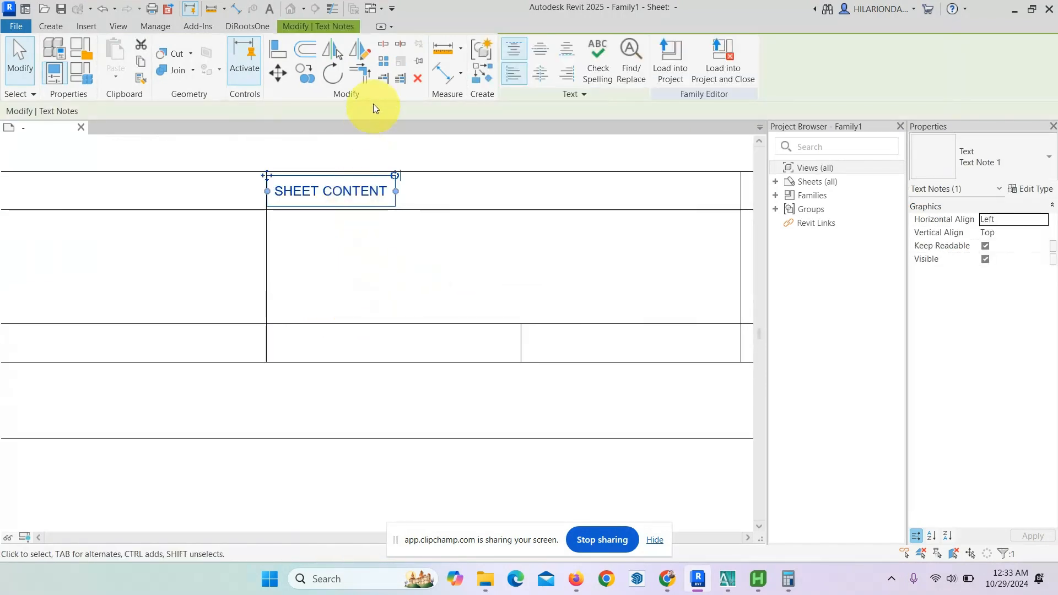
{"action": "left_click", "coordinate": [305, 79]}
{"action": "left_click", "coordinate": [266, 176]}
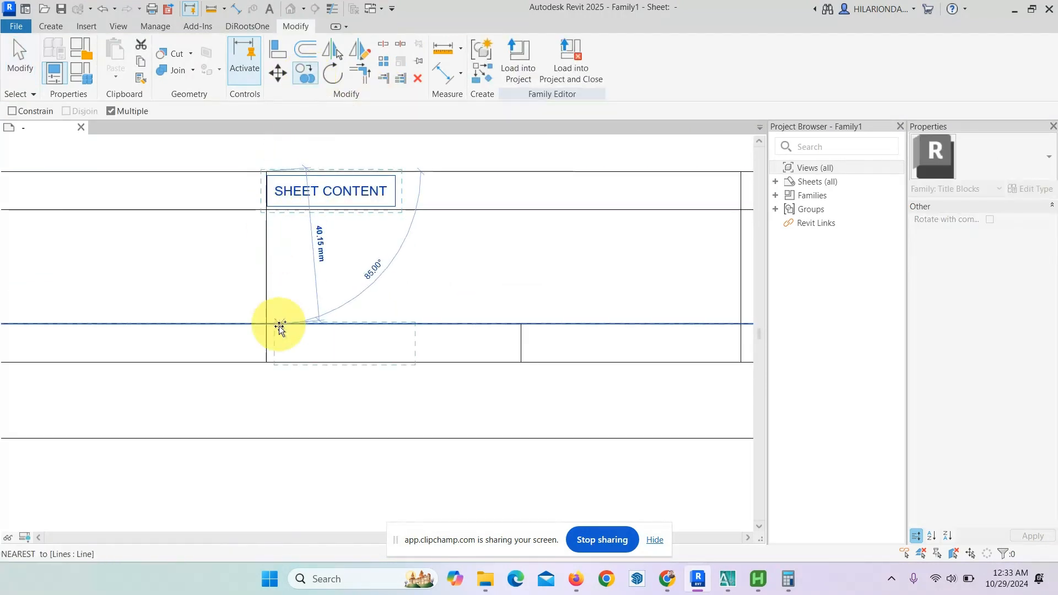
{"action": "left_click", "coordinate": [266, 327]}
{"action": "left_click", "coordinate": [29, 62]}
Change the copied note in the first bottom cell under SHEET CONTENT to CADD BY.
{"action": "middle_click_drag", "start_coordinate": [361, 344], "coordinate": [366, 257]}
{"action": "scroll", "coordinate": [367, 257], "scroll_direction": "up", "scroll_amount": 2}
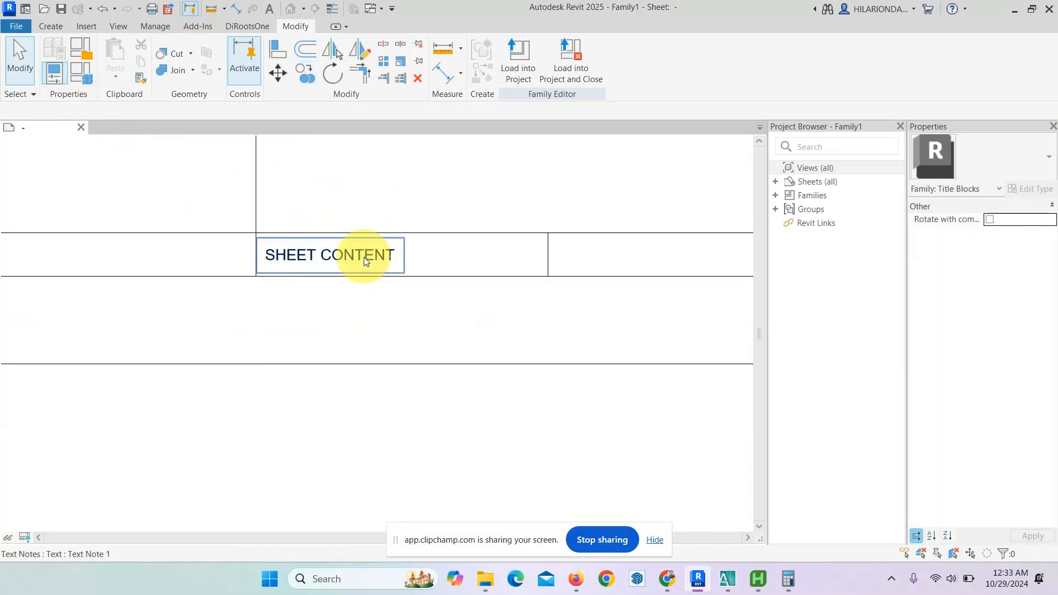
{"action": "double_click", "coordinate": [364, 255]}
{"action": "left_click_drag", "start_coordinate": [401, 254], "coordinate": [227, 262]}
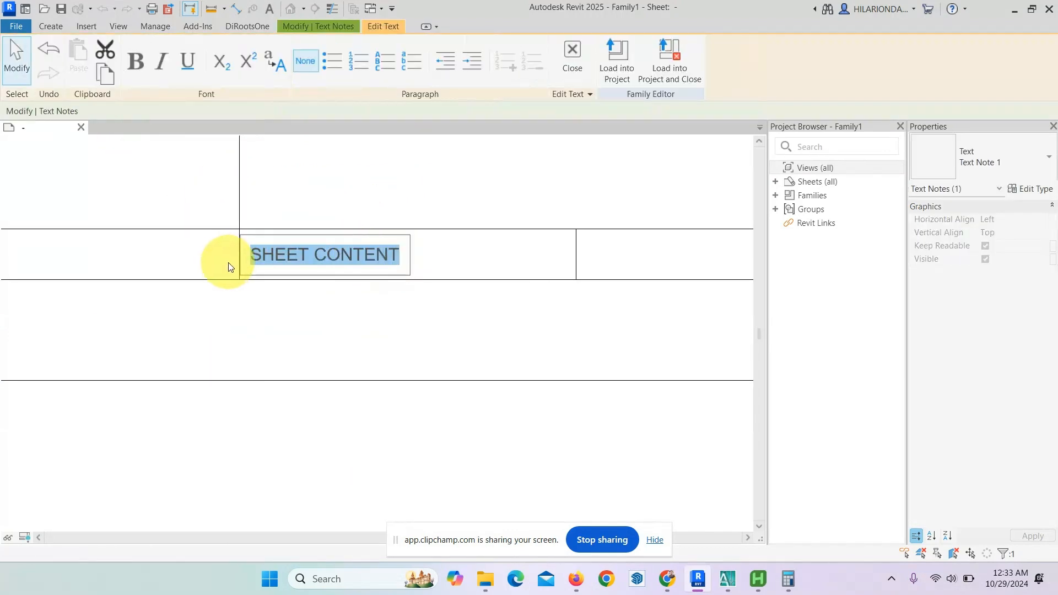
{"action": "type", "text": "CADD BY"}
{"action": "left_click", "coordinate": [356, 347]}
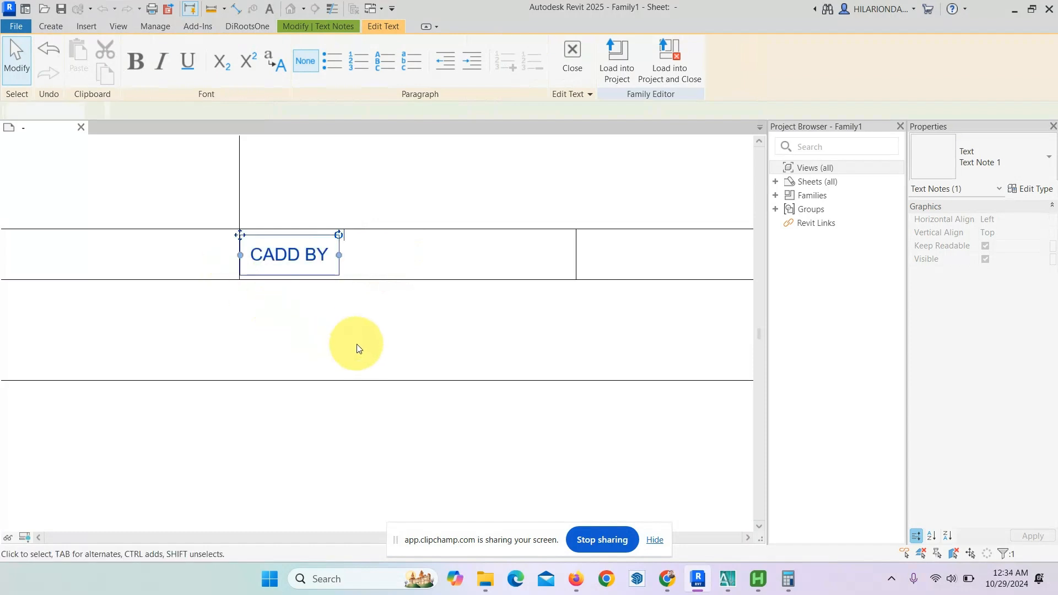
{"action": "left_click", "coordinate": [337, 336]}
Copy the CADD BY note into the adjacent bottom cell of the SHEET CONTENT column, using the cell corners as reference points.
{"action": "left_click", "coordinate": [331, 252]}
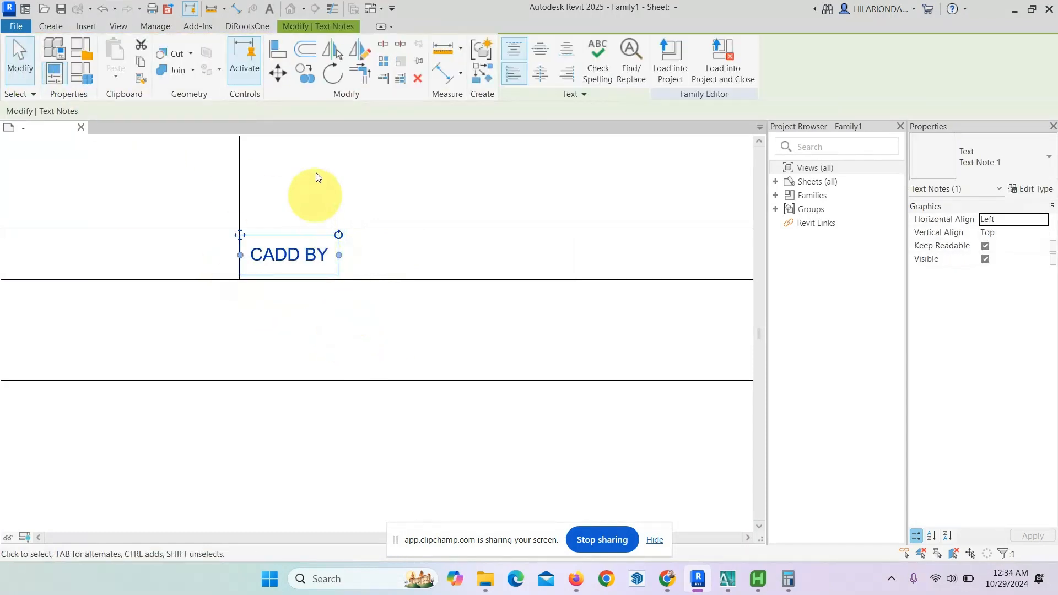
{"action": "left_click", "coordinate": [306, 74]}
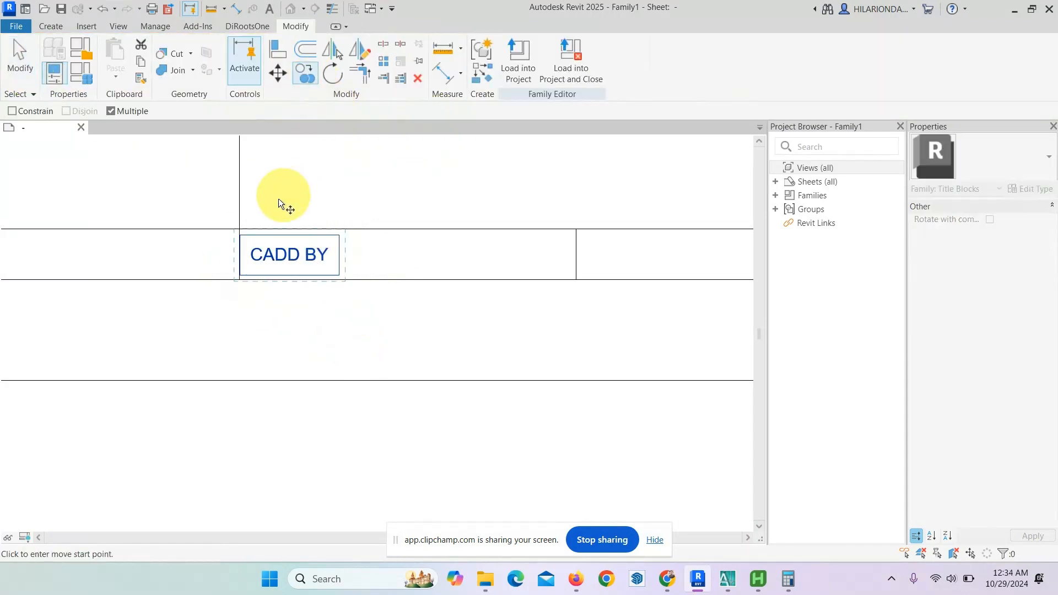
{"action": "left_click", "coordinate": [241, 228]}
{"action": "left_click", "coordinate": [23, 66]}
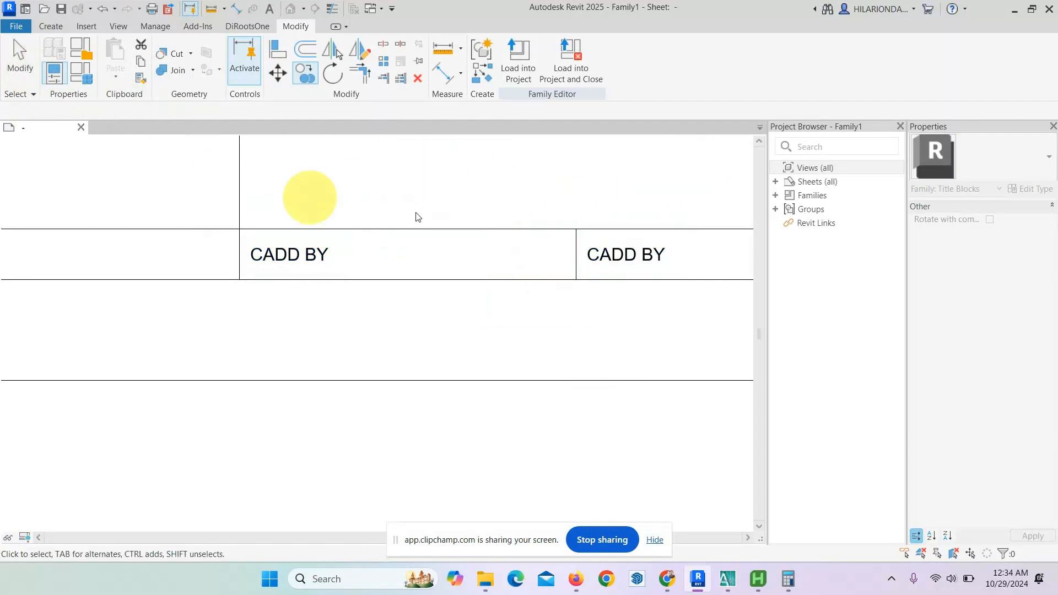
Change the copied note in the cell beside CADD BY to DATE.
{"action": "middle_click_drag", "start_coordinate": [633, 255], "coordinate": [389, 236]}
{"action": "scroll", "coordinate": [389, 236], "scroll_direction": "up", "scroll_amount": 3}
{"action": "left_click", "coordinate": [389, 237]}
{"action": "double_click", "coordinate": [389, 236]}
{"action": "left_click_drag", "start_coordinate": [402, 235], "coordinate": [322, 236]}
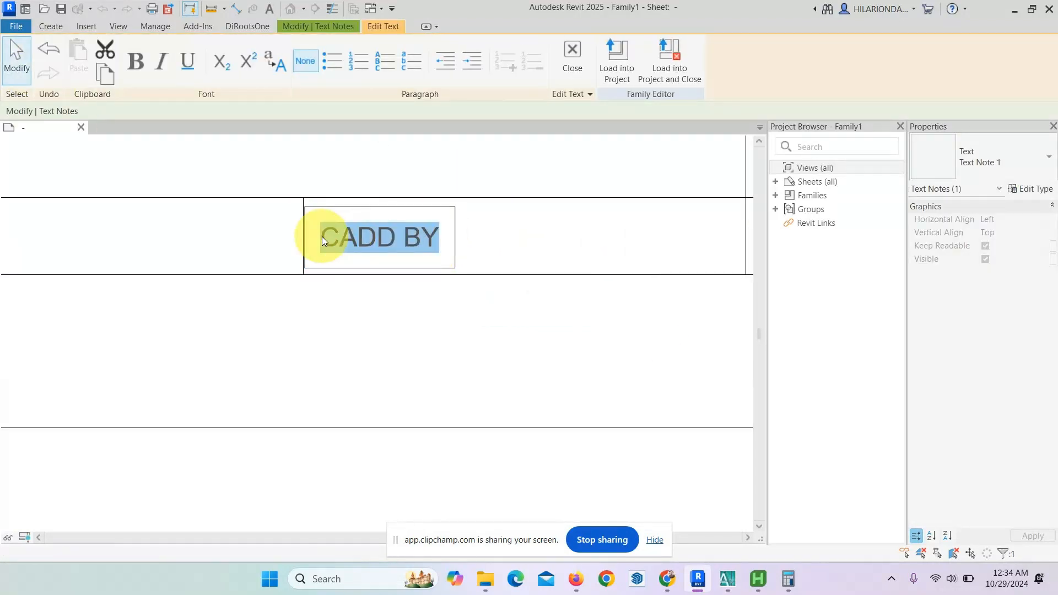
{"action": "type", "text": "DATE"}
{"action": "left_click", "coordinate": [17, 60]}
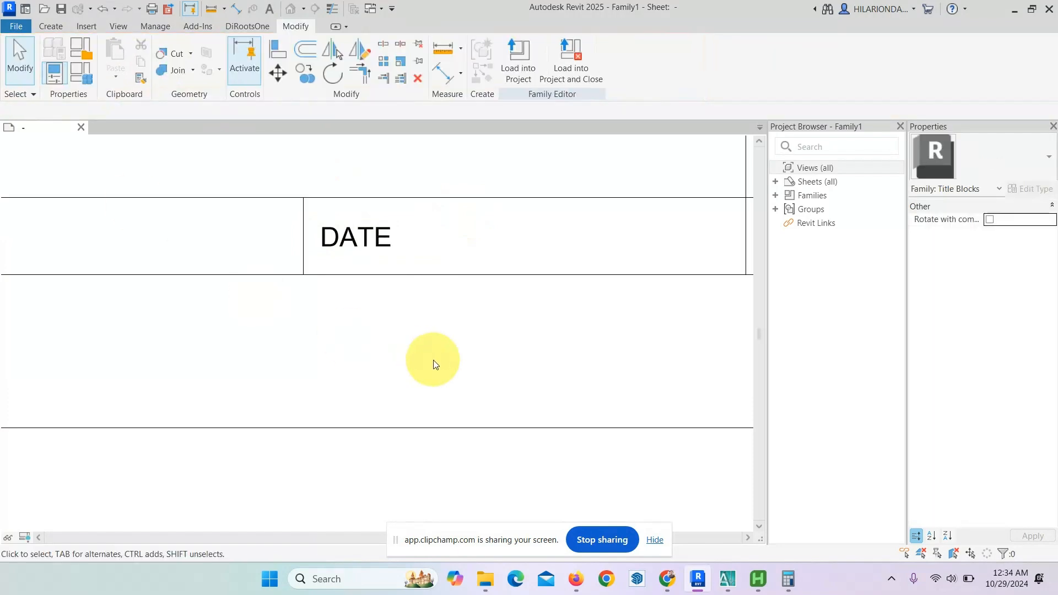
Examine the labels in the last column of the reference sheet's title strip.
{"action": "scroll", "coordinate": [432, 366], "scroll_direction": "down", "scroll_amount": 4}
{"action": "scroll", "coordinate": [429, 359], "scroll_direction": "down", "scroll_amount": 1}
{"action": "middle_click_drag", "start_coordinate": [612, 372], "coordinate": [377, 368]}
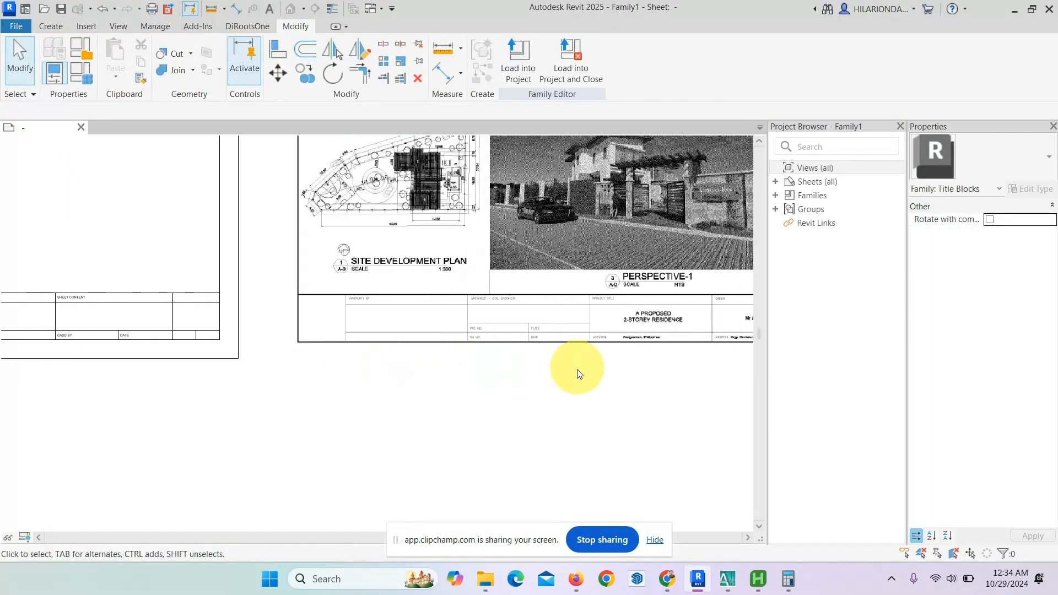
{"action": "scroll", "coordinate": [576, 370], "scroll_direction": "down", "scroll_amount": 1}
{"action": "middle_click_drag", "start_coordinate": [685, 378], "coordinate": [368, 380]}
{"action": "scroll", "coordinate": [598, 342], "scroll_direction": "up", "scroll_amount": 3}
{"action": "scroll", "coordinate": [599, 345], "scroll_direction": "up", "scroll_amount": 2}
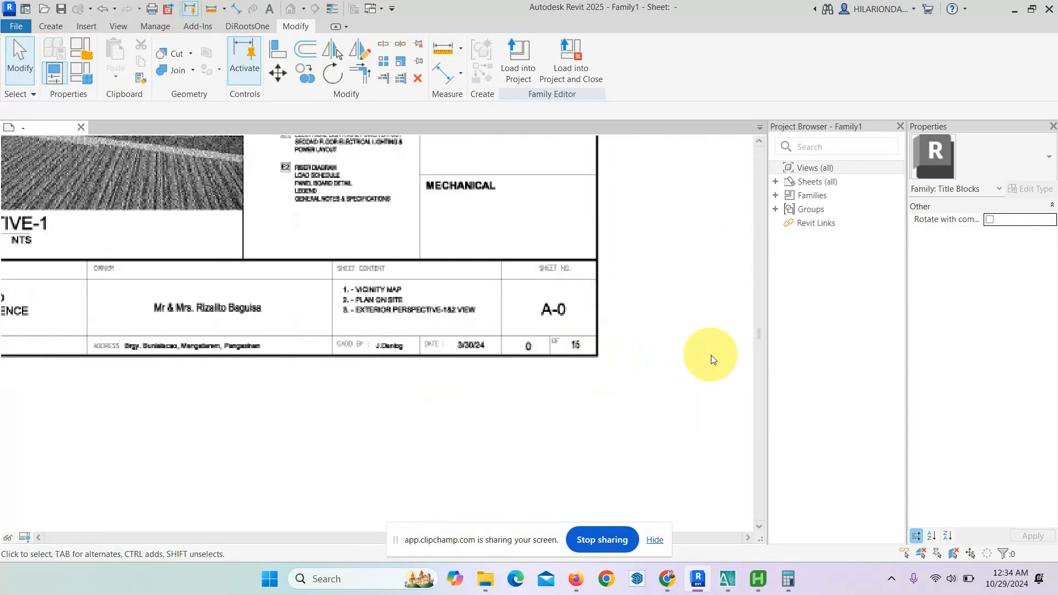
Copy the SHEET CONTENT note into the heading cell of the title strip's last column, using the cell corners as reference points.
{"action": "scroll", "coordinate": [710, 355], "scroll_direction": "down", "scroll_amount": 5}
{"action": "middle_click_drag", "start_coordinate": [191, 352], "coordinate": [350, 348]}
{"action": "scroll", "coordinate": [358, 331], "scroll_direction": "up", "scroll_amount": 3}
{"action": "scroll", "coordinate": [209, 275], "scroll_direction": "up", "scroll_amount": 1}
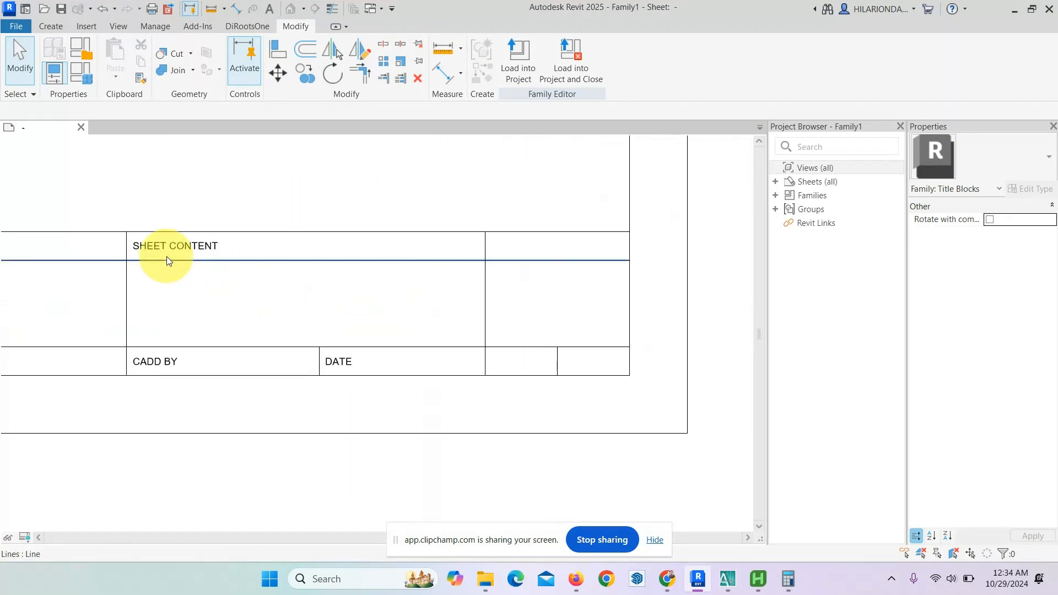
{"action": "left_click", "coordinate": [171, 246]}
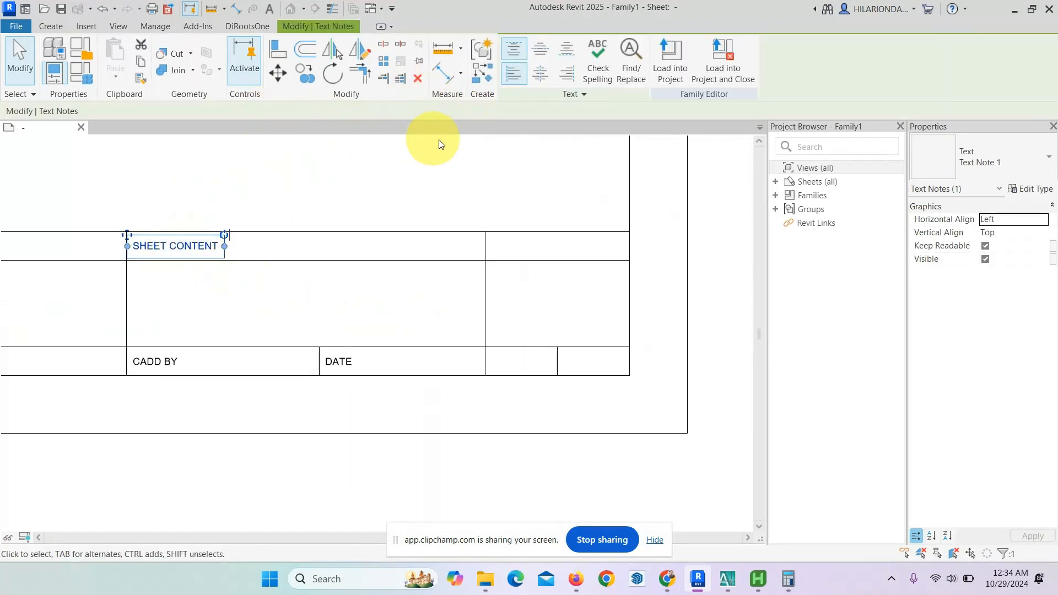
{"action": "left_click", "coordinate": [305, 75]}
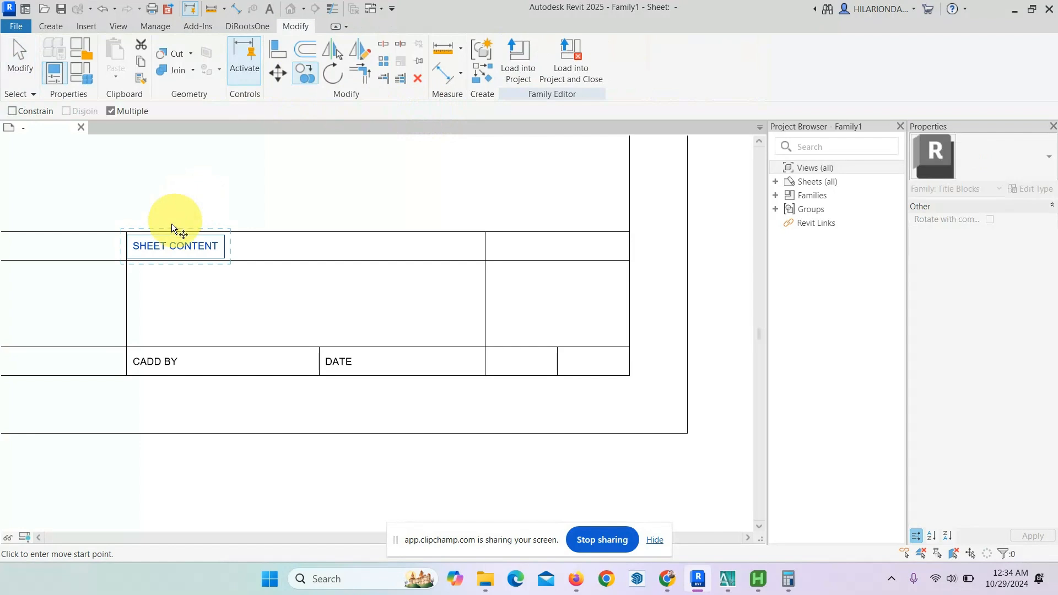
{"action": "left_click", "coordinate": [127, 232]}
{"action": "scroll", "coordinate": [487, 241], "scroll_direction": "up", "scroll_amount": 1}
{"action": "left_click", "coordinate": [486, 237]}
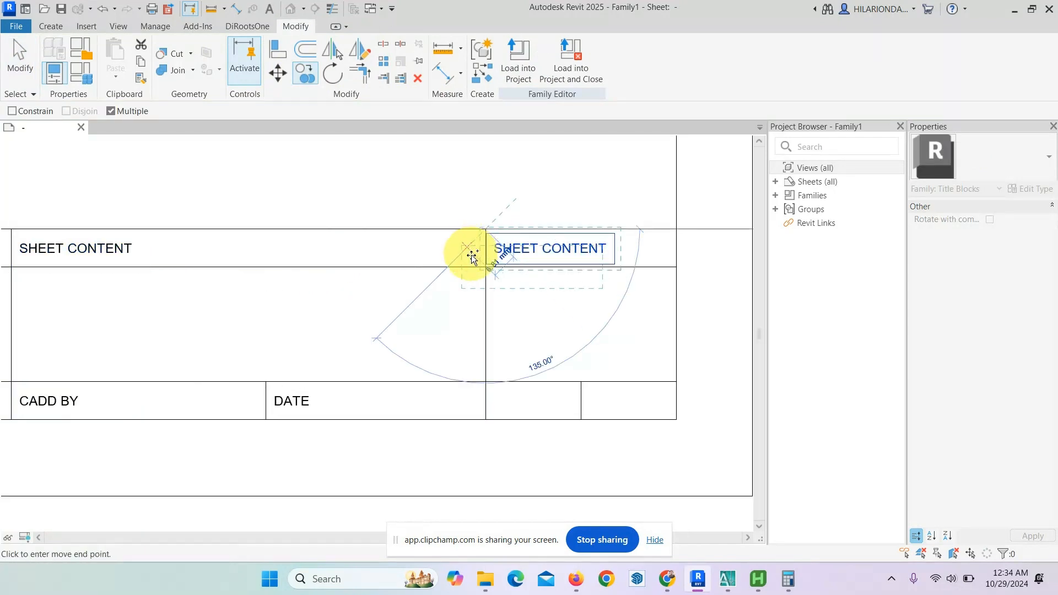
{"action": "left_click", "coordinate": [22, 60]}
Change the copied heading note in the last column to SHEET NO and center it in its cell.
{"action": "scroll", "coordinate": [596, 254], "scroll_direction": "up", "scroll_amount": 2}
{"action": "left_click", "coordinate": [597, 254]}
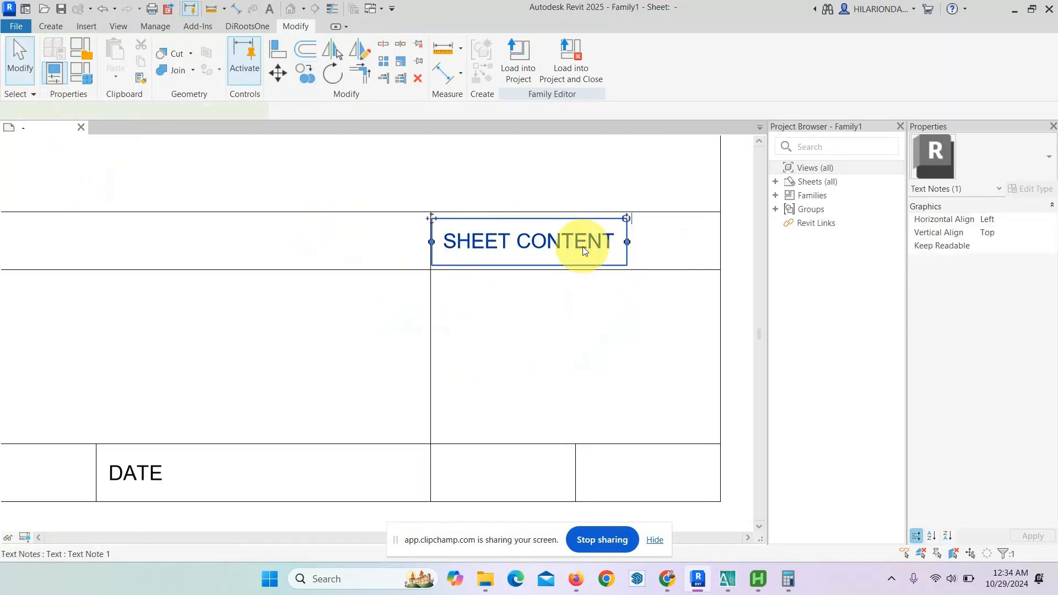
{"action": "left_click", "coordinate": [572, 243]}
{"action": "left_click_drag", "start_coordinate": [507, 238], "coordinate": [602, 249]}
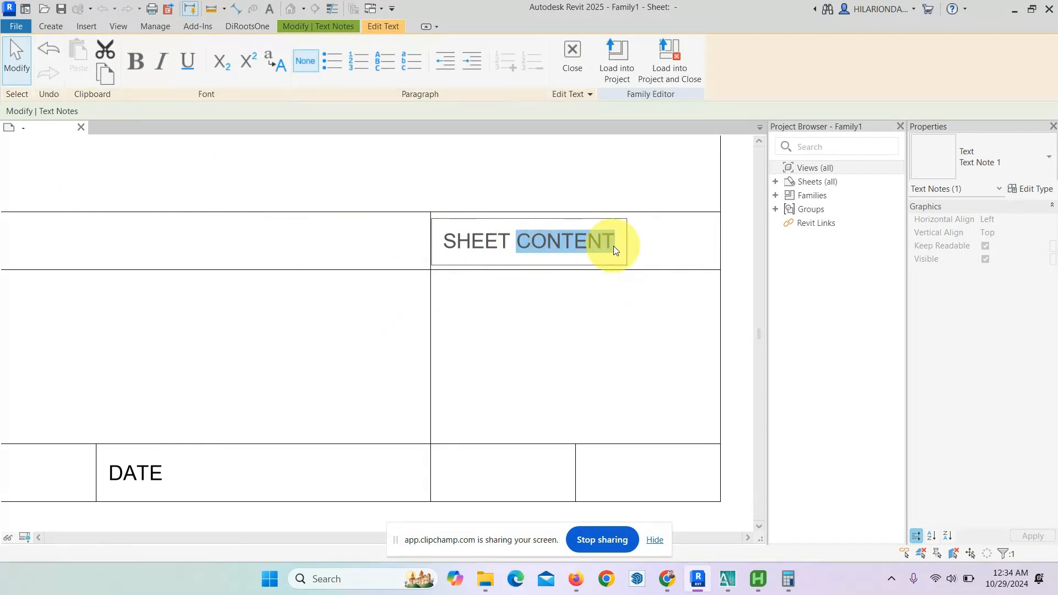
{"action": "type", "text": "NO"}
{"action": "left_click", "coordinate": [27, 64]}
{"action": "scroll", "coordinate": [463, 270], "scroll_direction": "down", "scroll_amount": 1}
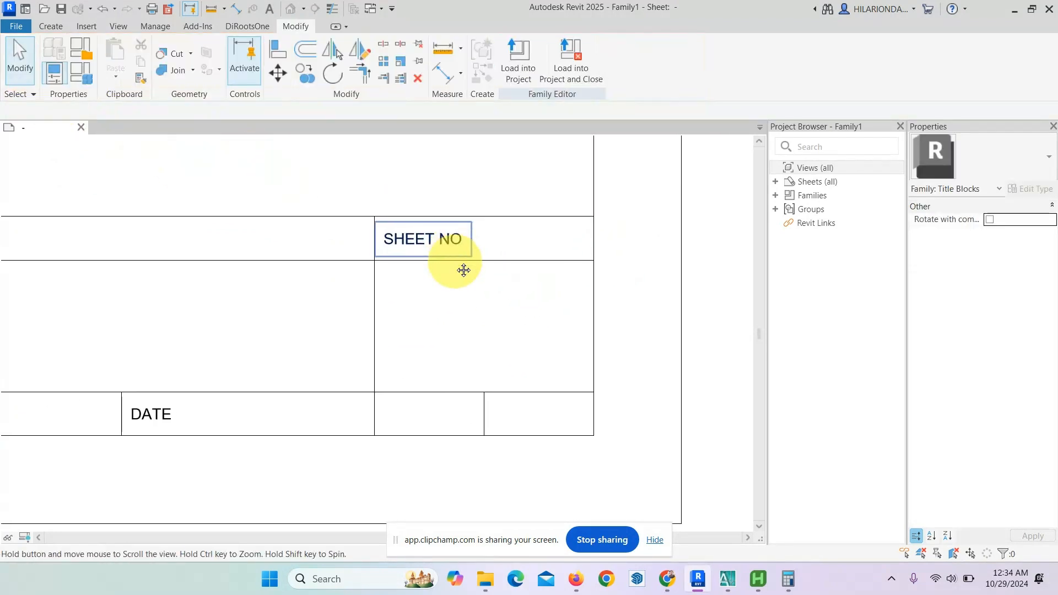
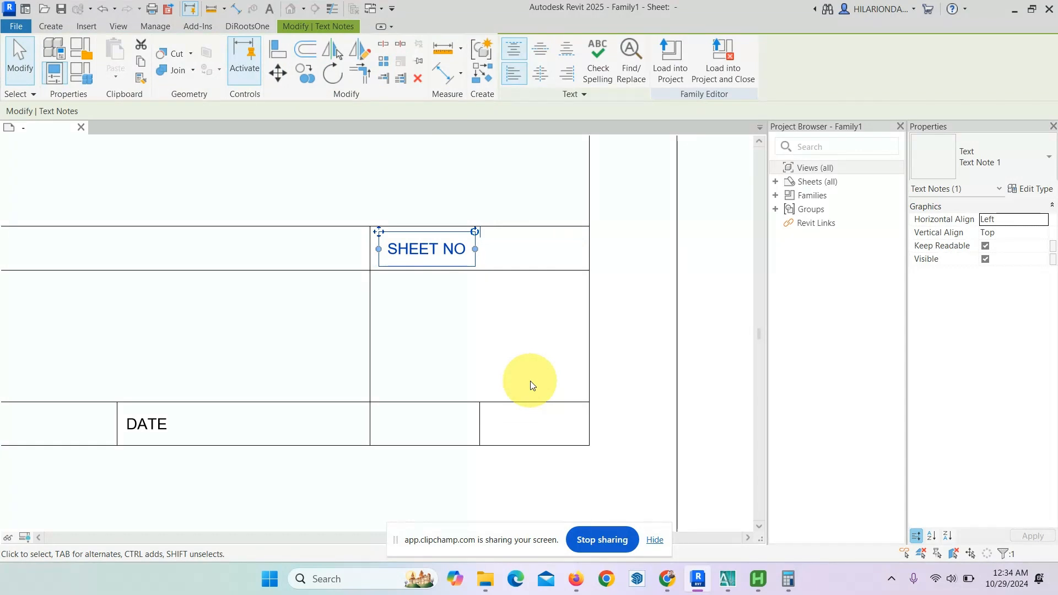
{"action": "left_click", "coordinate": [646, 344]}
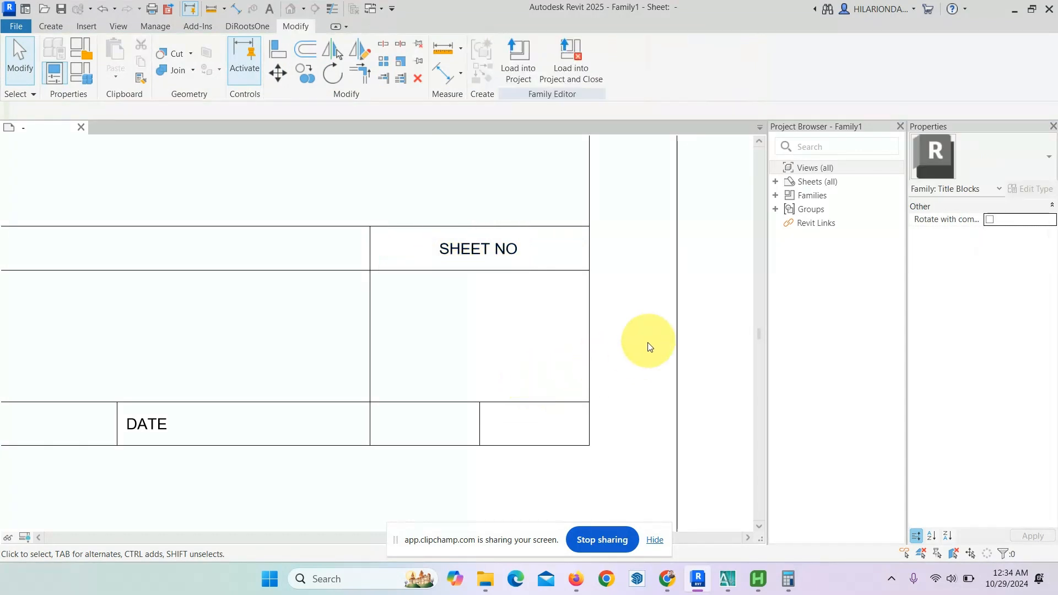
Copy the SHEET NO note down to the bottom row, from the heading cell's outer corner to the top of the small cells' divider.
{"action": "scroll", "coordinate": [482, 189], "scroll_direction": "up", "scroll_amount": 3}
{"action": "left_click", "coordinate": [487, 183]}
{"action": "middle_click_drag", "start_coordinate": [327, 263], "coordinate": [330, 283]}
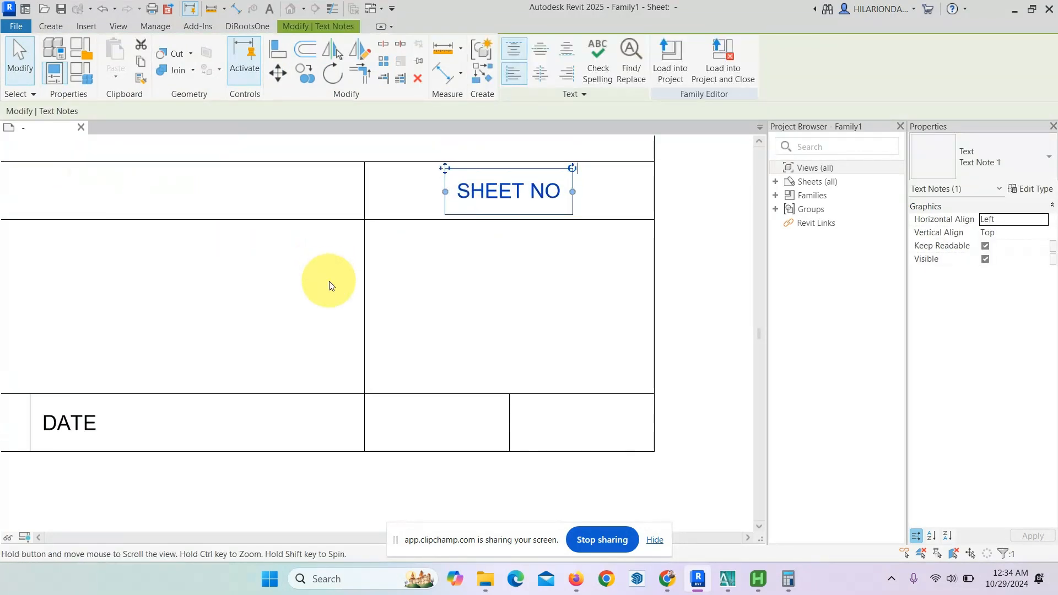
{"action": "left_click", "coordinate": [306, 77]}
{"action": "left_click", "coordinate": [658, 166]}
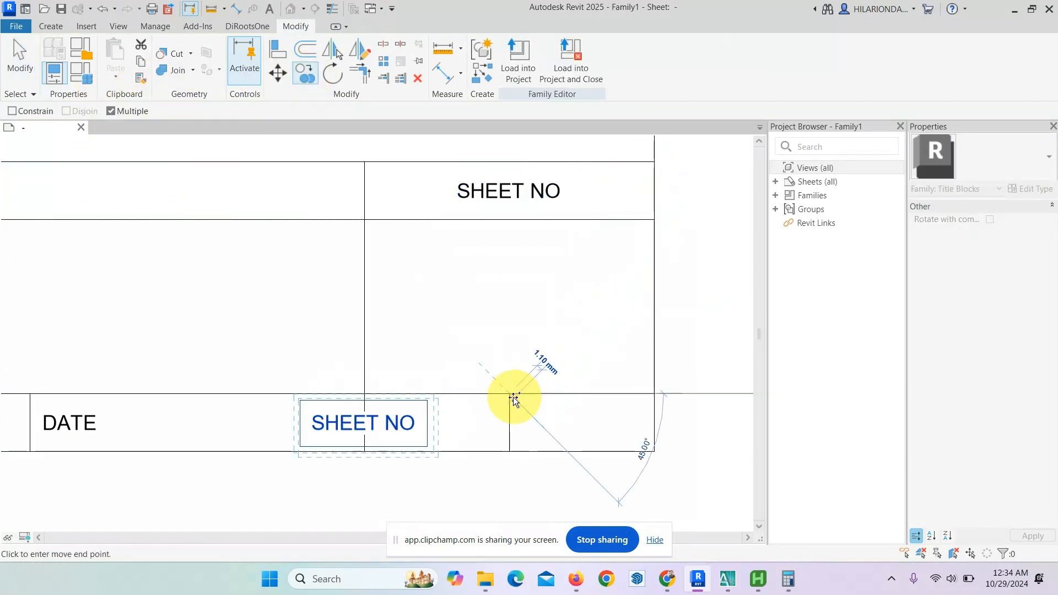
{"action": "left_click", "coordinate": [513, 397]}
{"action": "left_click", "coordinate": [20, 60]}
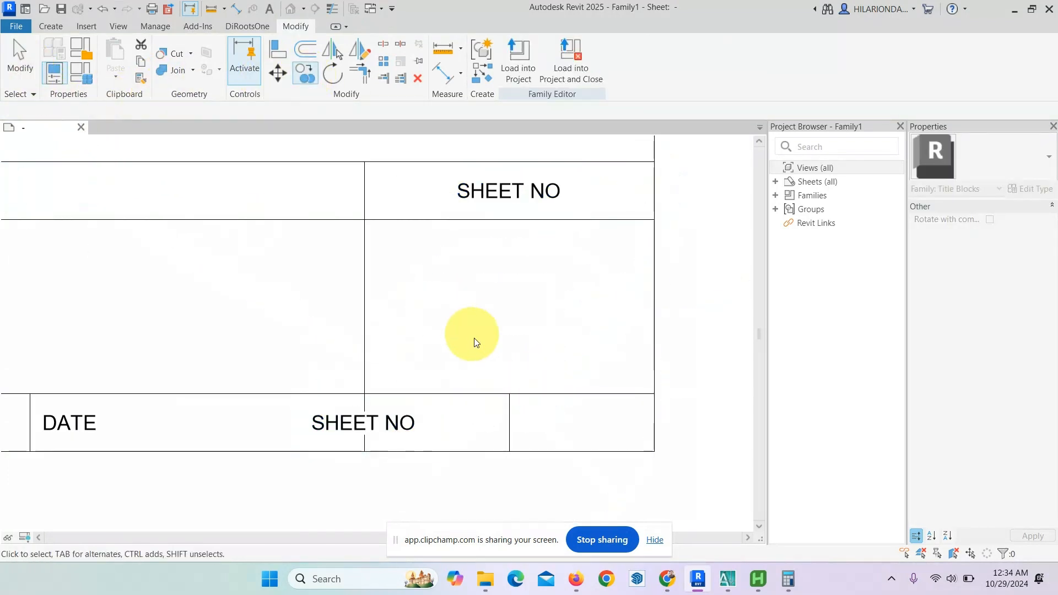
Change the copied note in the last column's bottom row to OF and position it near the top of the divider line.
{"action": "left_click", "coordinate": [400, 431]}
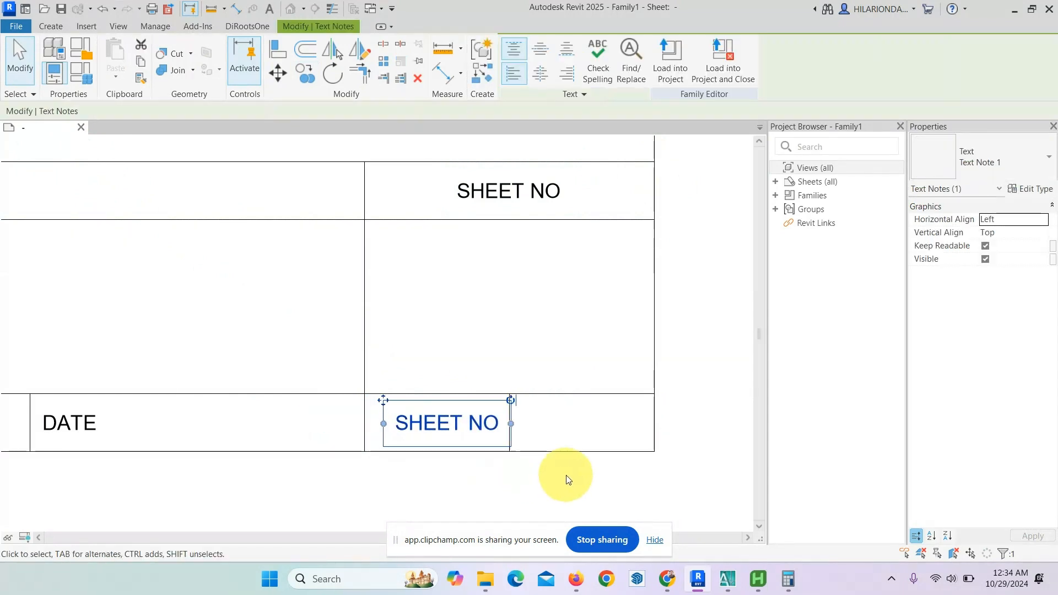
{"action": "scroll", "coordinate": [487, 330], "scroll_direction": "up", "scroll_amount": 3}
{"action": "double_click", "coordinate": [497, 302]}
{"action": "left_click", "coordinate": [527, 297]}
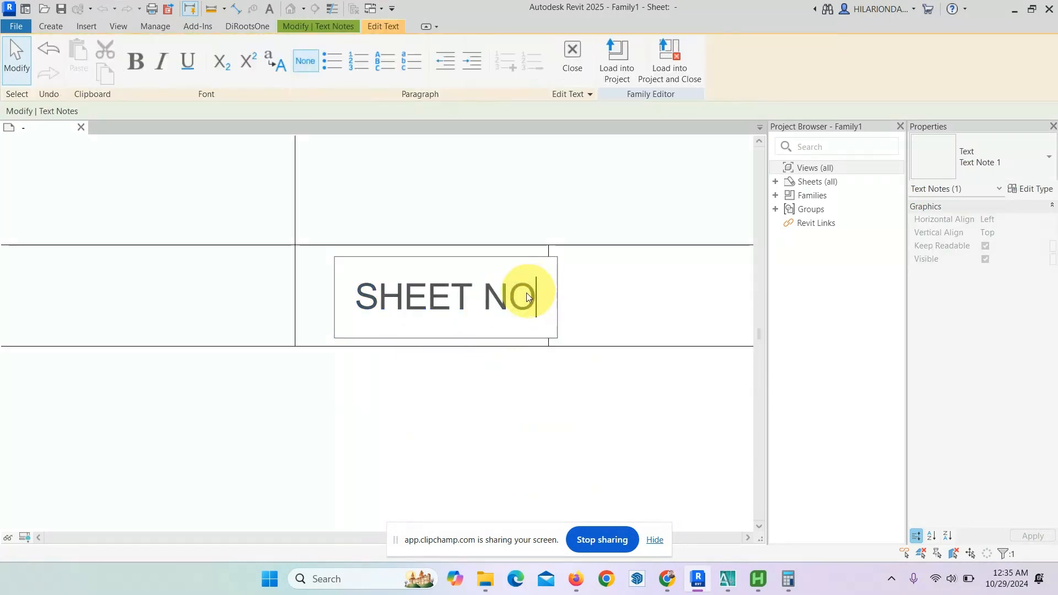
{"action": "left_click_drag", "start_coordinate": [528, 298], "coordinate": [343, 305]}
{"action": "type", "text": "OF"}
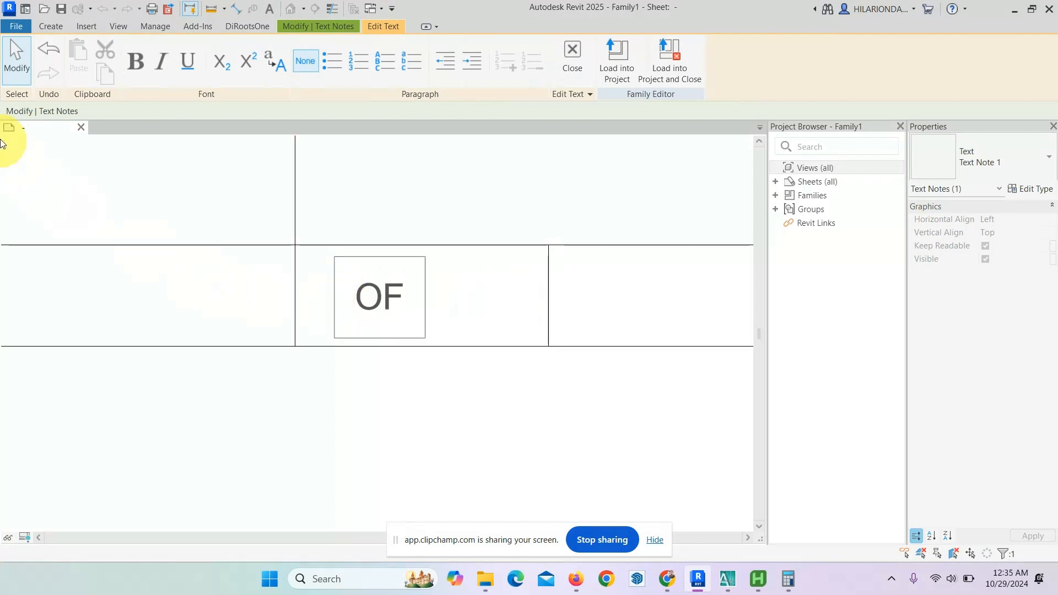
{"action": "left_click", "coordinate": [23, 77]}
{"action": "left_click_drag", "start_coordinate": [395, 297], "coordinate": [525, 271], "text": "ctrl"}
{"action": "left_click", "coordinate": [533, 394]}
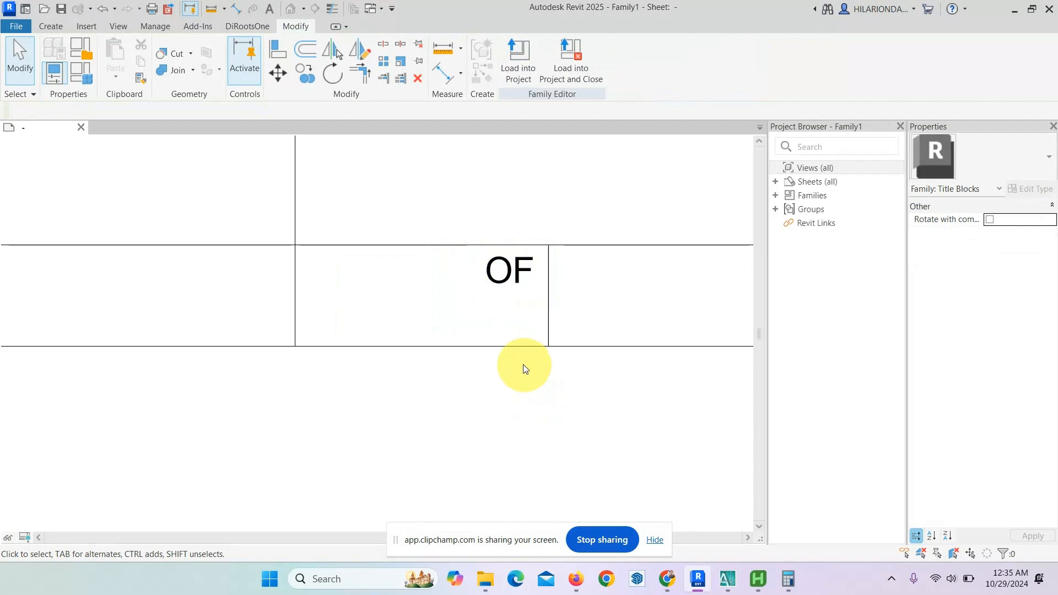
Review the labels placed across the title strip's columns.
{"action": "scroll", "coordinate": [517, 367], "scroll_direction": "down", "scroll_amount": 5}
{"action": "middle_click_drag", "start_coordinate": [467, 391], "coordinate": [525, 368]}
{"action": "scroll", "coordinate": [491, 370], "scroll_direction": "down", "scroll_amount": 5}
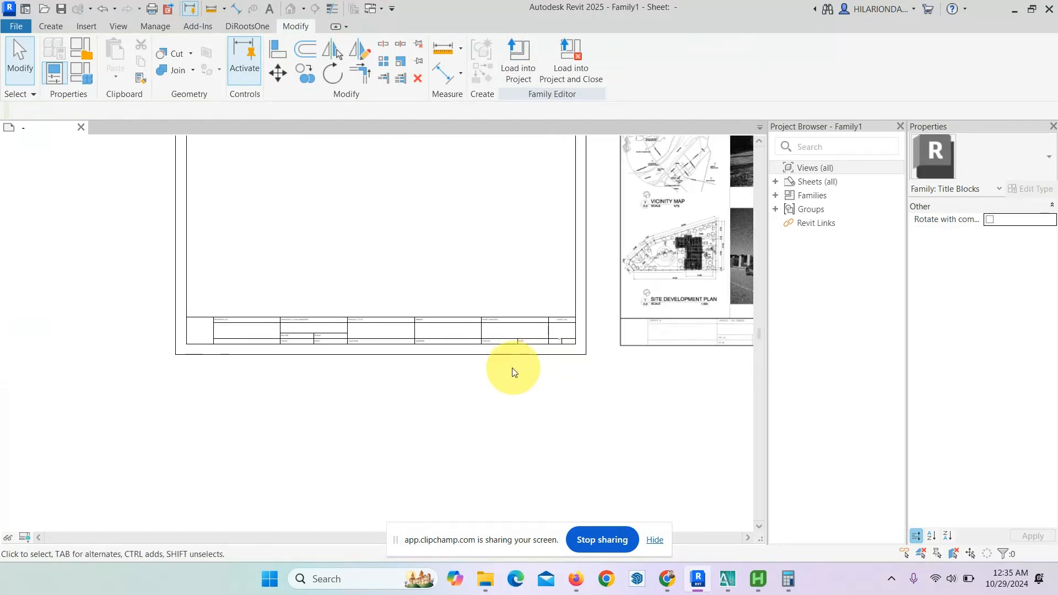
{"action": "scroll", "coordinate": [645, 348], "scroll_direction": "up", "scroll_amount": 2}
{"action": "scroll", "coordinate": [573, 389], "scroll_direction": "up", "scroll_amount": 5}
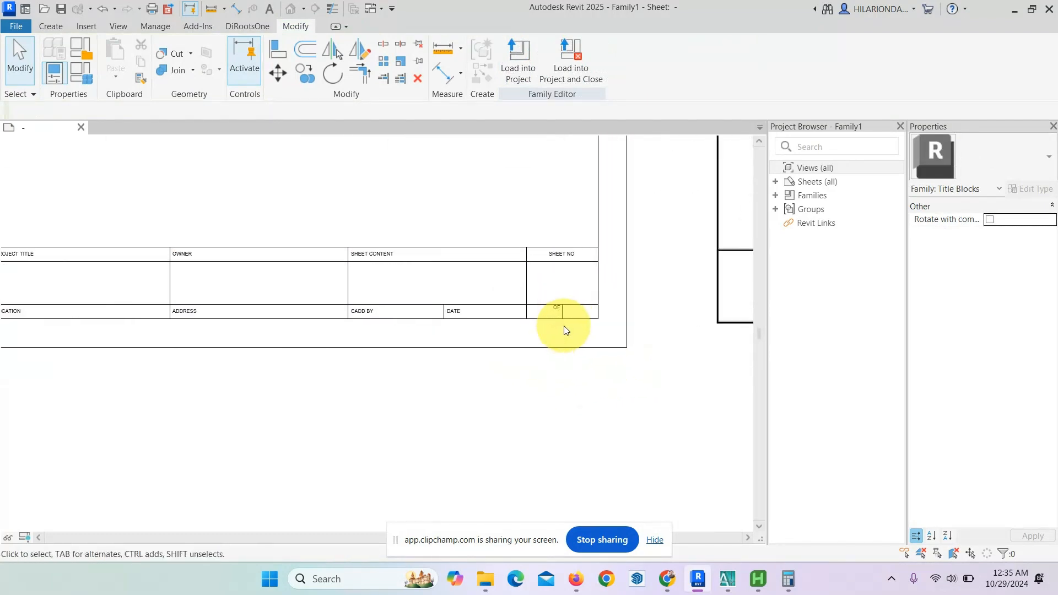
{"action": "scroll", "coordinate": [468, 316], "scroll_direction": "up", "scroll_amount": 1}
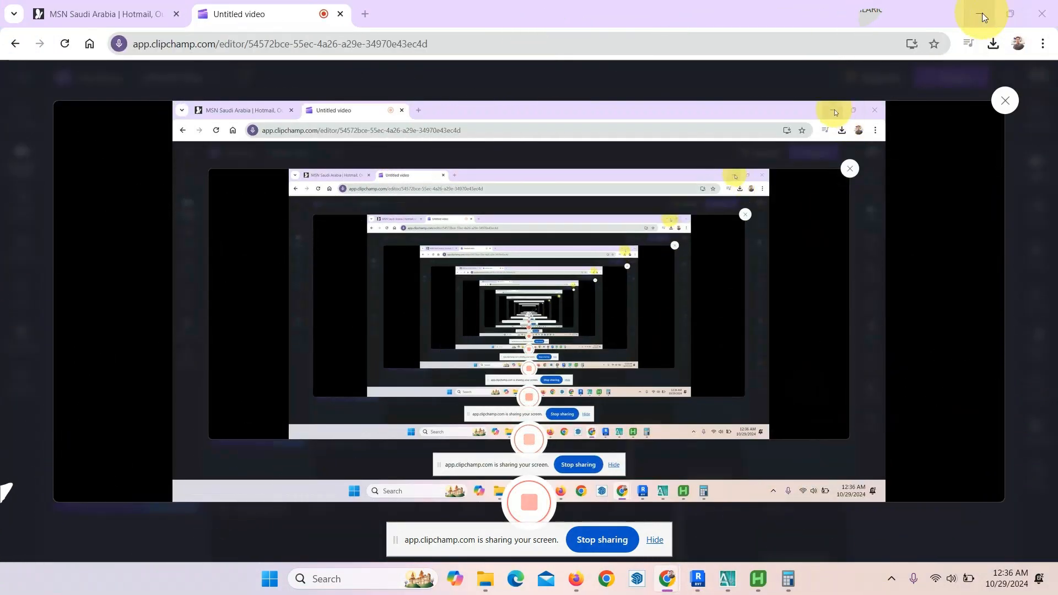
Switch back to Revit and examine the field values in the reference sheet's title strip.
{"action": "left_click", "coordinate": [983, 17]}
{"action": "left_click", "coordinate": [656, 540]}
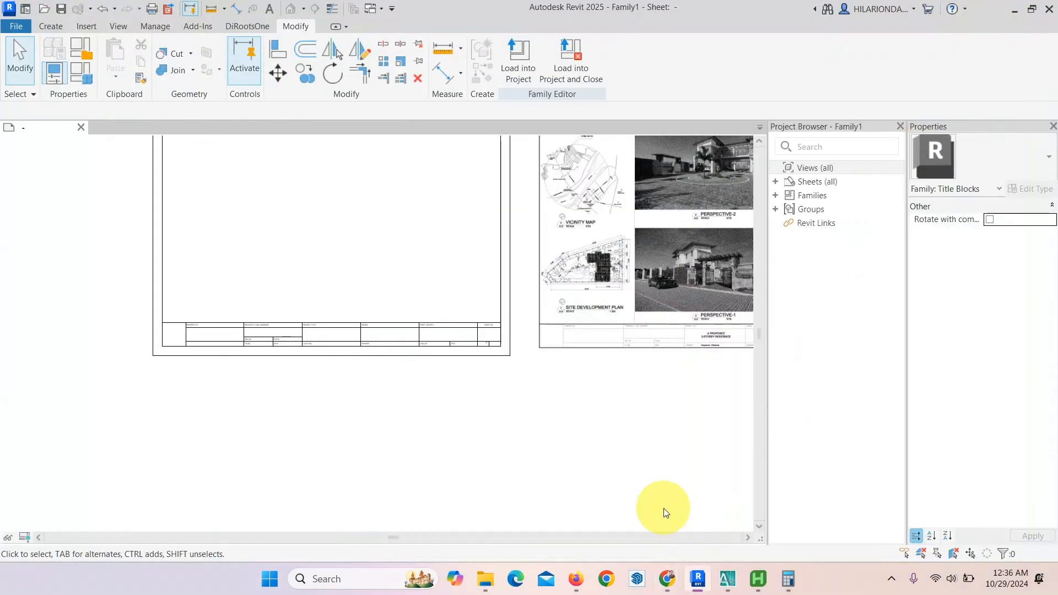
{"action": "middle_click_drag", "start_coordinate": [627, 385], "coordinate": [583, 389]}
{"action": "scroll", "coordinate": [583, 389], "scroll_direction": "up", "scroll_amount": 1}
{"action": "scroll", "coordinate": [650, 327], "scroll_direction": "up", "scroll_amount": 7}
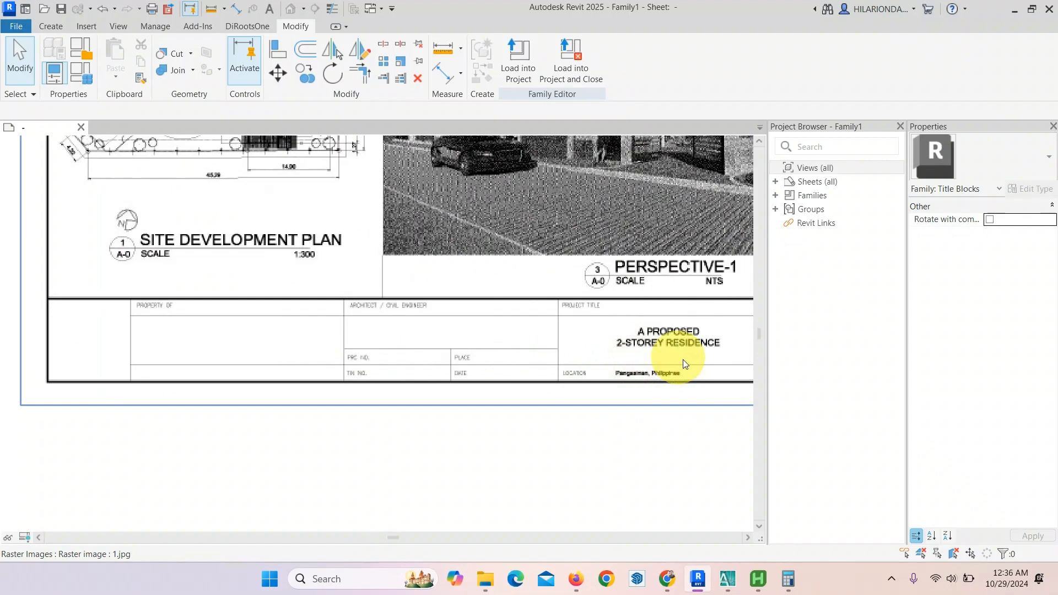
{"action": "middle_click_drag", "start_coordinate": [675, 358], "coordinate": [511, 336]}
{"action": "scroll", "coordinate": [513, 337], "scroll_direction": "down", "scroll_amount": 5}
{"action": "scroll", "coordinate": [535, 344], "scroll_direction": "up", "scroll_amount": 2}
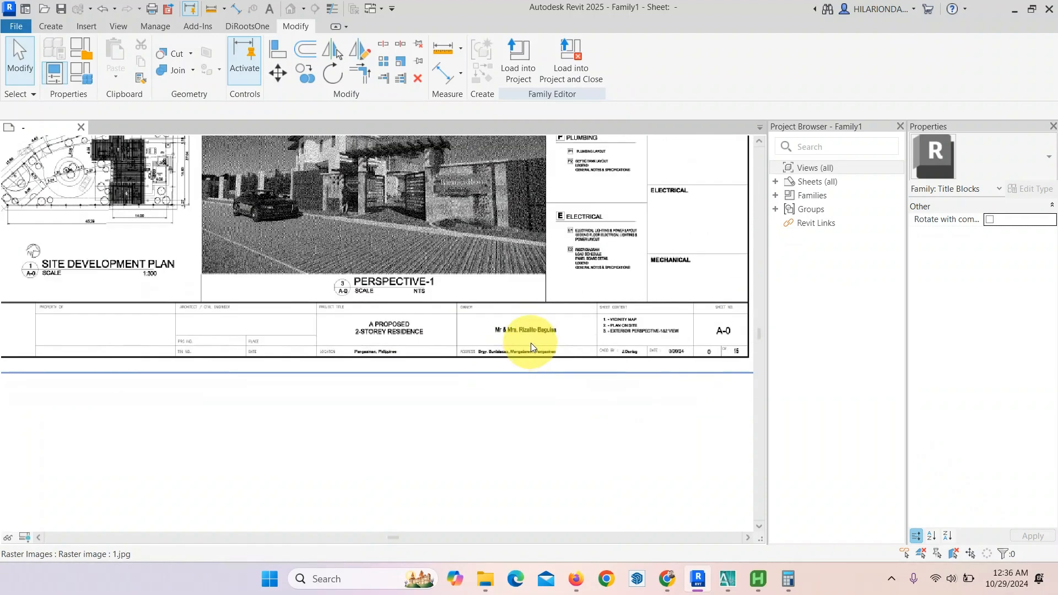
Start a new label in the empty cell below the OWNER heading of the title strip.
{"action": "scroll", "coordinate": [530, 343], "scroll_direction": "up", "scroll_amount": 2}
{"action": "scroll", "coordinate": [526, 337], "scroll_direction": "down", "scroll_amount": 1}
{"action": "scroll", "coordinate": [526, 334], "scroll_direction": "down", "scroll_amount": 4}
{"action": "middle_click_drag", "start_coordinate": [455, 376], "coordinate": [676, 373]}
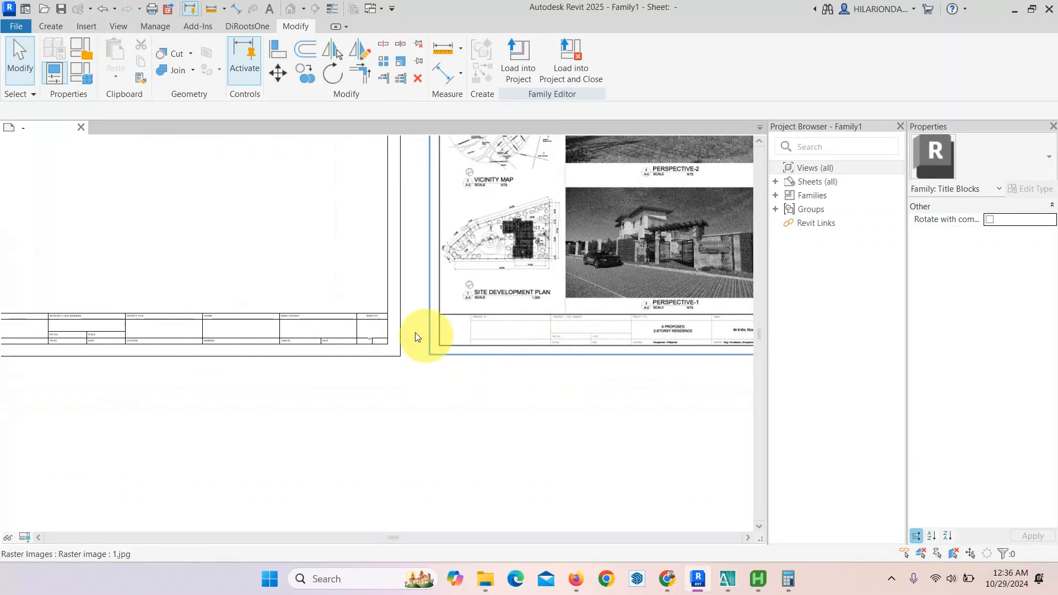
{"action": "middle_click_drag", "start_coordinate": [415, 334], "coordinate": [464, 333]}
{"action": "left_click", "coordinate": [49, 25]}
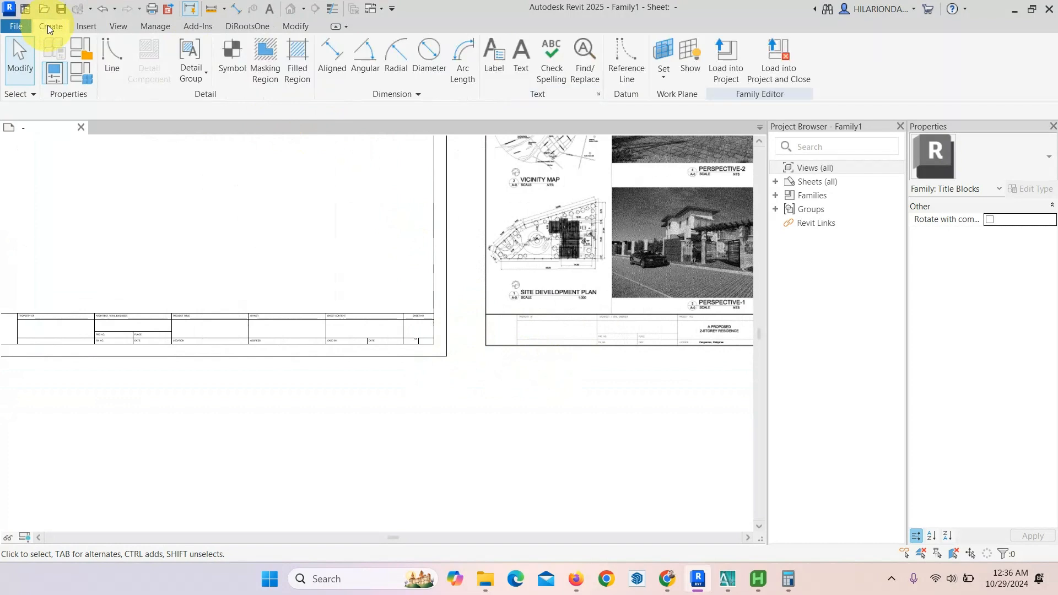
{"action": "left_click", "coordinate": [506, 61]}
{"action": "middle_click_drag", "start_coordinate": [431, 280], "coordinate": [708, 284]}
{"action": "scroll", "coordinate": [425, 332], "scroll_direction": "up", "scroll_amount": 2}
{"action": "scroll", "coordinate": [417, 330], "scroll_direction": "up", "scroll_amount": 2}
{"action": "middle_click_drag", "start_coordinate": [384, 345], "coordinate": [231, 337]}
{"action": "scroll", "coordinate": [526, 342], "scroll_direction": "down", "scroll_amount": 1}
{"action": "middle_click_drag", "start_coordinate": [529, 342], "coordinate": [275, 341]}
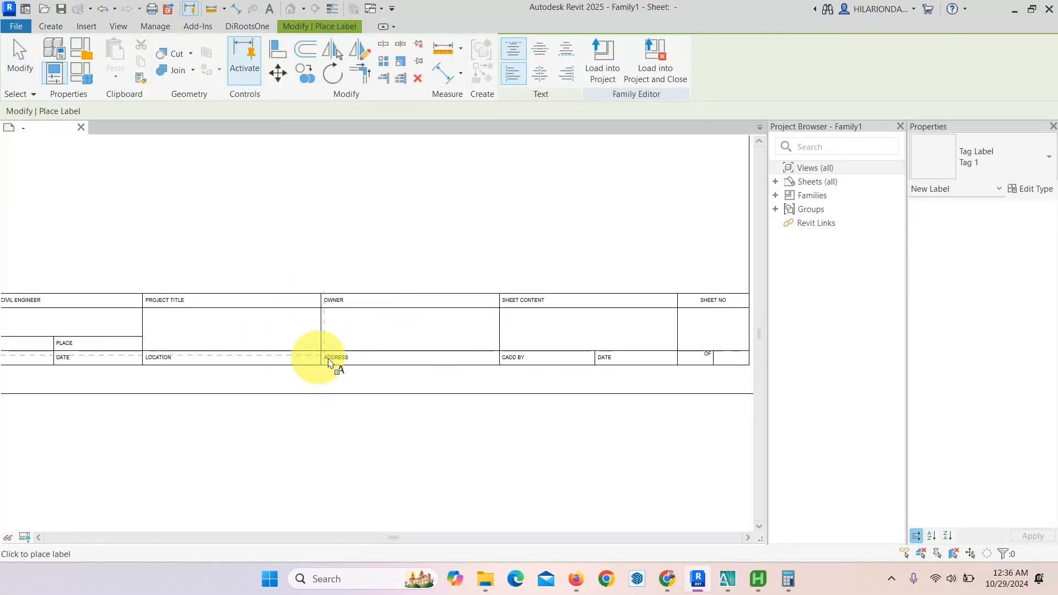
{"action": "scroll", "coordinate": [377, 331], "scroll_direction": "up", "scroll_amount": 1}
{"action": "left_click", "coordinate": [398, 318]}
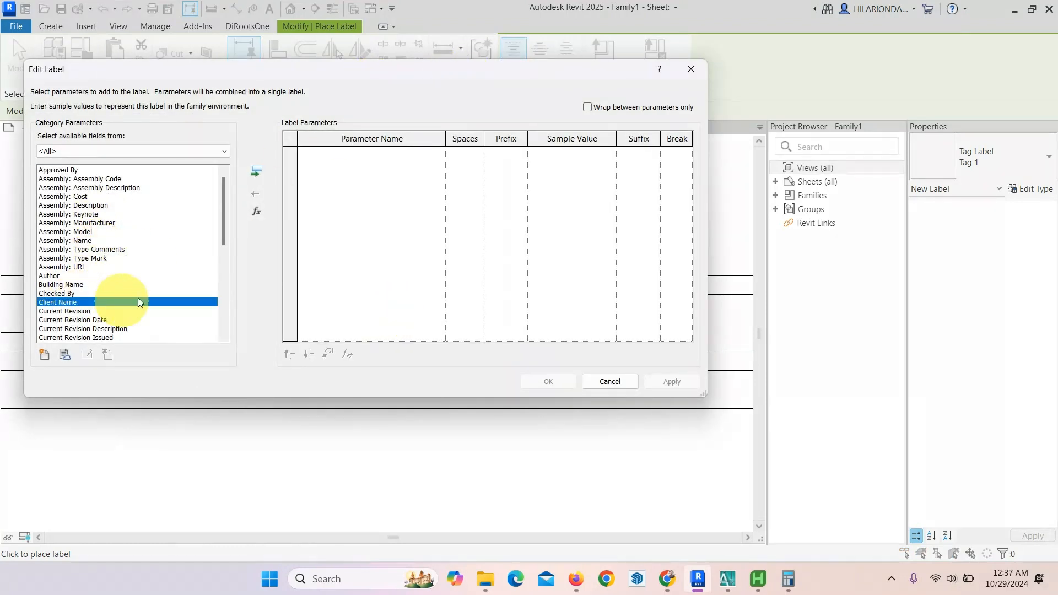
Add the Client Name parameter to the label with the sample value jion TV.
{"action": "left_click", "coordinate": [259, 172]}
{"action": "left_click", "coordinate": [557, 154]}
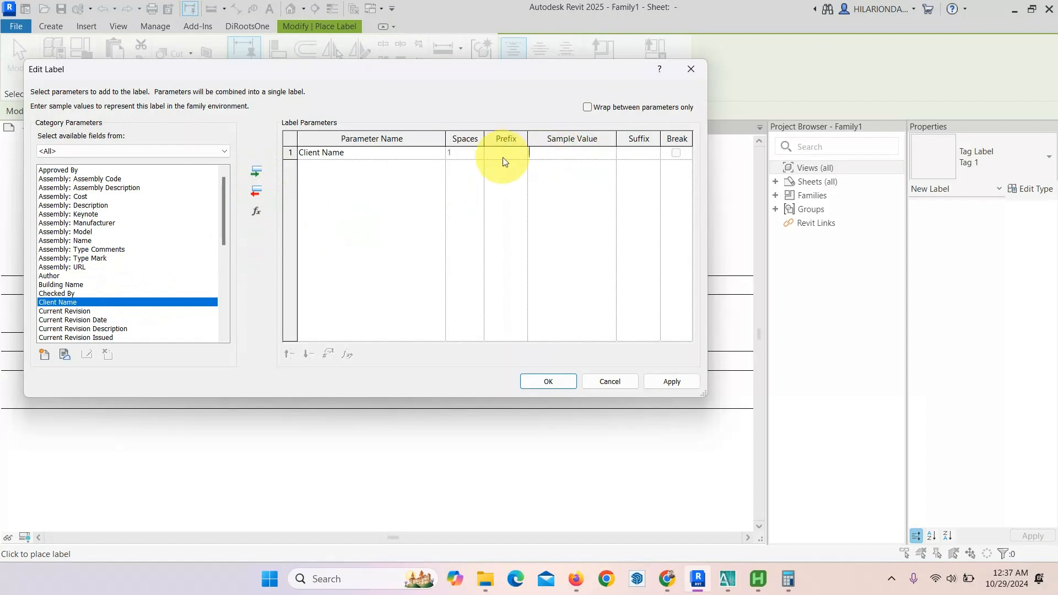
{"action": "key", "text": "Caps_Lock"}
{"action": "type", "text": "jion"}
{"action": "key", "text": "Caps_Lock"}
{"action": "type", "text": "TV"}
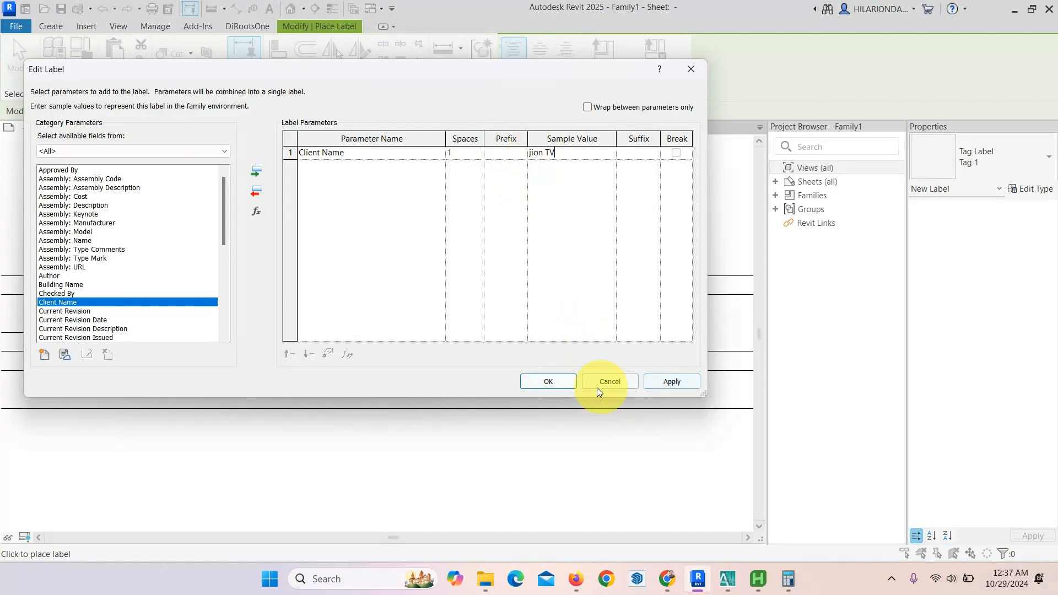
{"action": "left_click", "coordinate": [646, 385]}
End label placement without adding another label, and move the client name label toward the middle of the OWNER cell.
{"action": "scroll", "coordinate": [420, 349], "scroll_direction": "up", "scroll_amount": 2}
{"action": "left_click", "coordinate": [422, 324]}
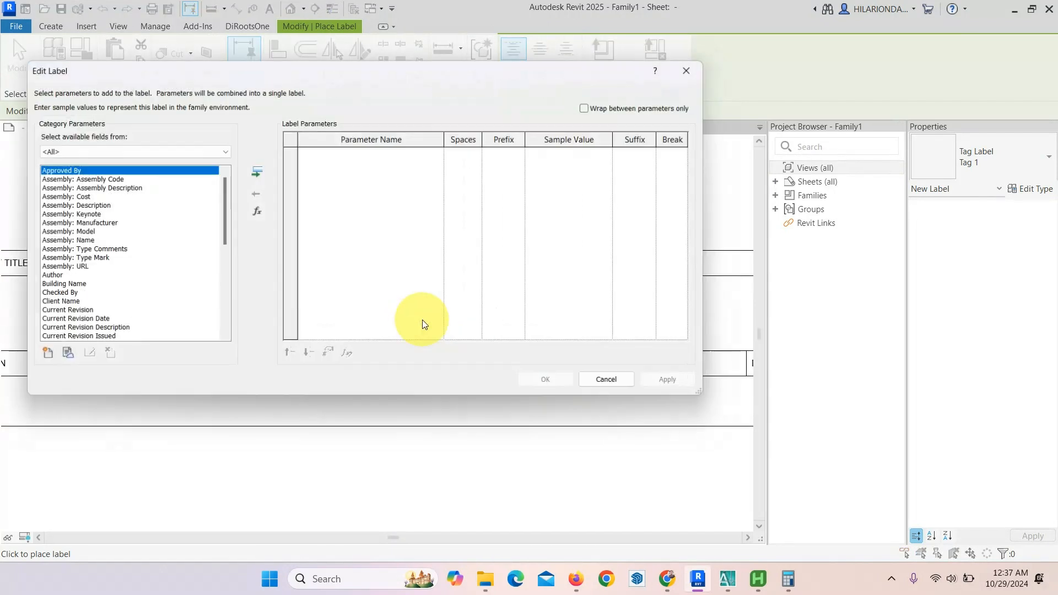
{"action": "left_click", "coordinate": [686, 71]}
{"action": "left_click", "coordinate": [22, 62]}
{"action": "left_click_drag", "start_coordinate": [410, 339], "coordinate": [460, 307]}
Set the text size of the client name label's type to 6.5 mm.
{"action": "left_click", "coordinate": [1029, 189]}
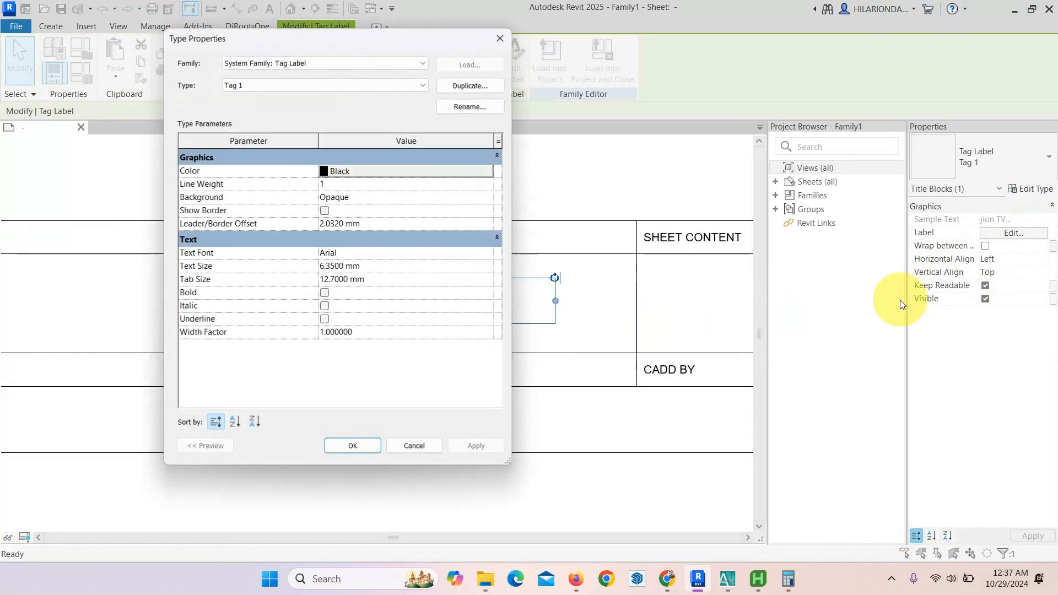
{"action": "left_click", "coordinate": [342, 266]}
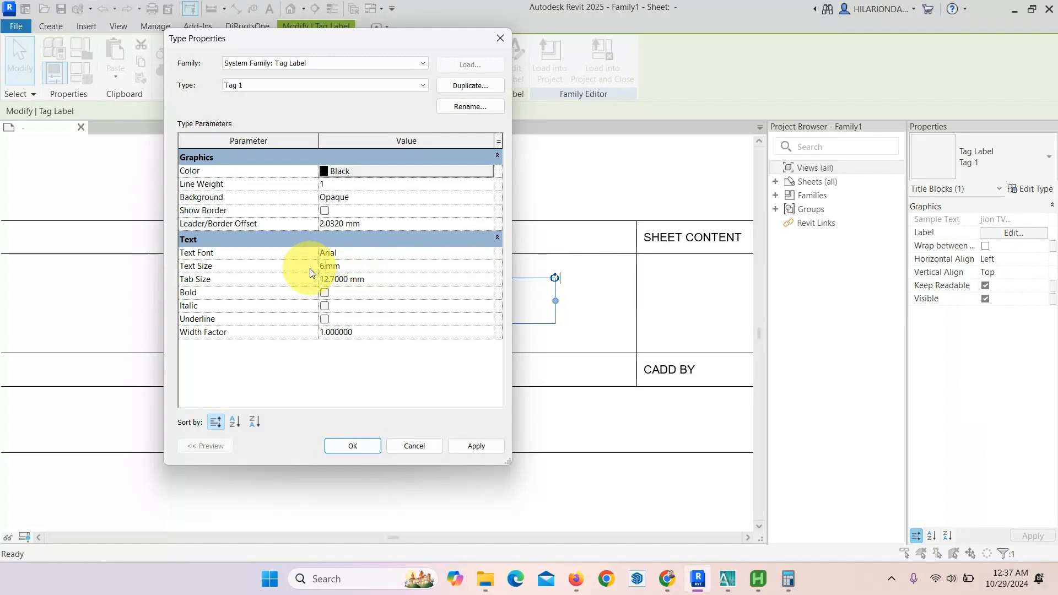
{"action": "type", "text": "5000"}
{"action": "left_click", "coordinate": [352, 445]}
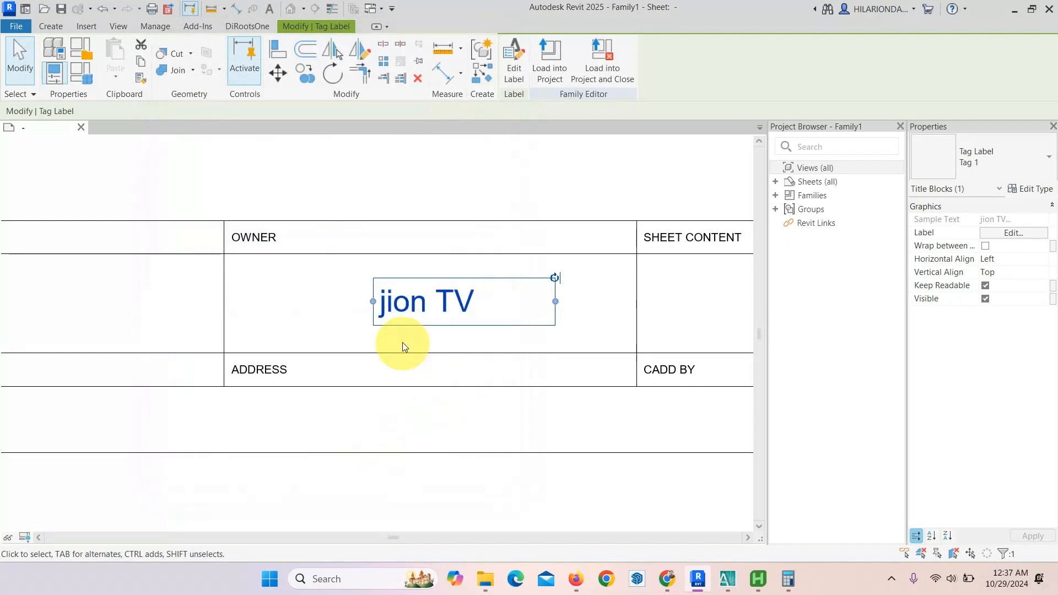
{"action": "scroll", "coordinate": [472, 441], "scroll_direction": "down", "scroll_amount": 4}
{"action": "key", "text": "Escape"}
{"action": "scroll", "coordinate": [469, 401], "scroll_direction": "up", "scroll_amount": 4}
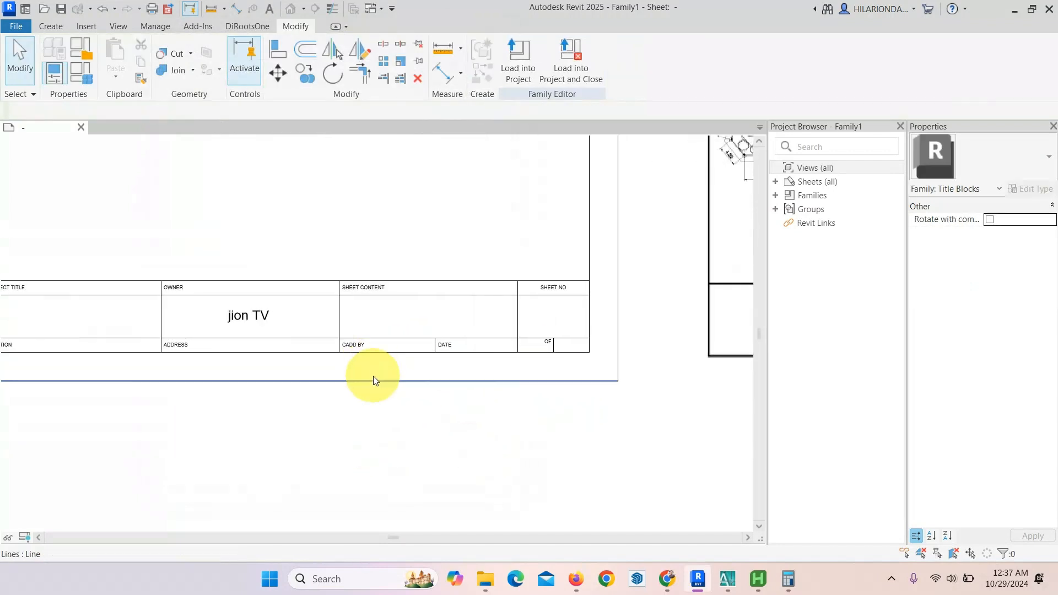
Copy the client name label across to the last column and move the copy into the SHEET NO cell.
{"action": "left_click", "coordinate": [230, 309]}
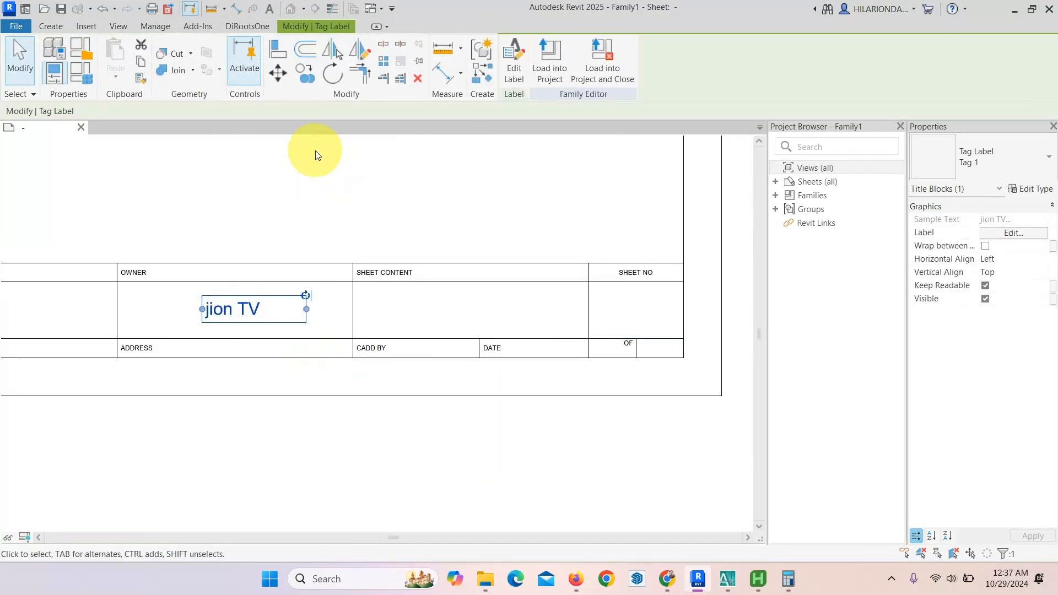
{"action": "left_click", "coordinate": [310, 74]}
{"action": "left_click", "coordinate": [118, 283]}
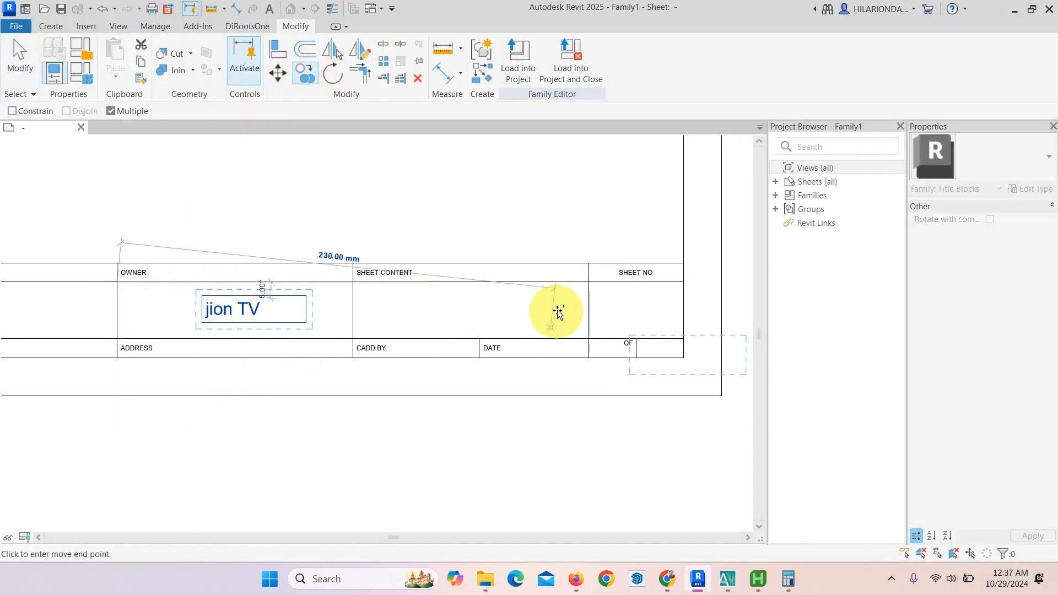
{"action": "left_click", "coordinate": [19, 57]}
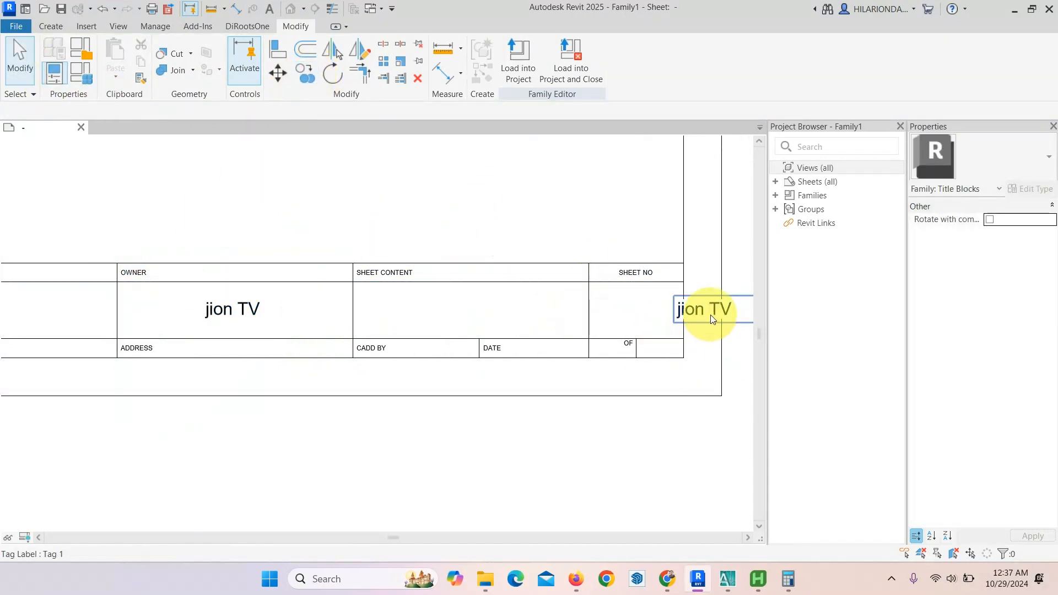
{"action": "left_click_drag", "start_coordinate": [710, 315], "coordinate": [642, 316]}
{"action": "middle_click_drag", "start_coordinate": [655, 325], "coordinate": [523, 326]}
{"action": "scroll", "coordinate": [523, 326], "scroll_direction": "up", "scroll_amount": 1}
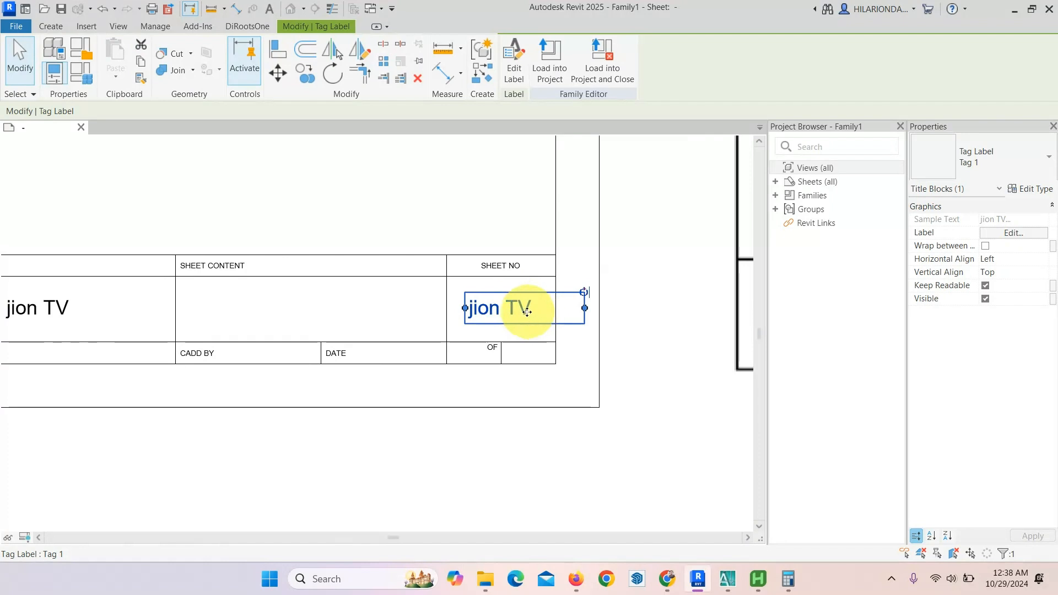
Delete the copied client name label from the SHEET NO cell.
{"action": "key", "text": "Escape"}
{"action": "left_click", "coordinate": [516, 310]}
{"action": "left_click", "coordinate": [656, 389]}
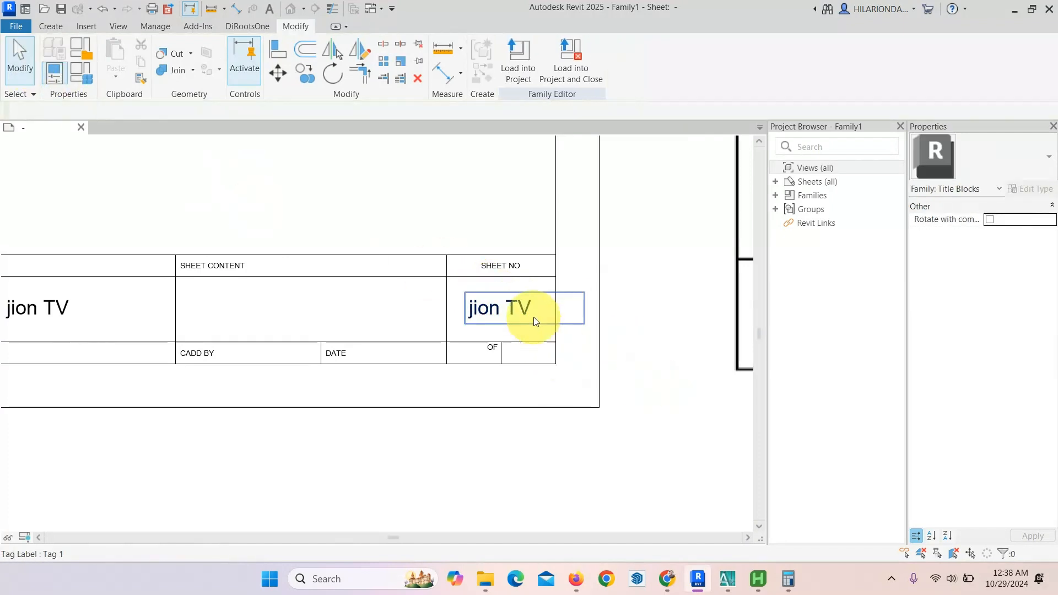
{"action": "left_click", "coordinate": [490, 308]}
{"action": "middle_click_drag", "start_coordinate": [499, 329], "coordinate": [553, 312]}
{"action": "key", "text": "Delete"}
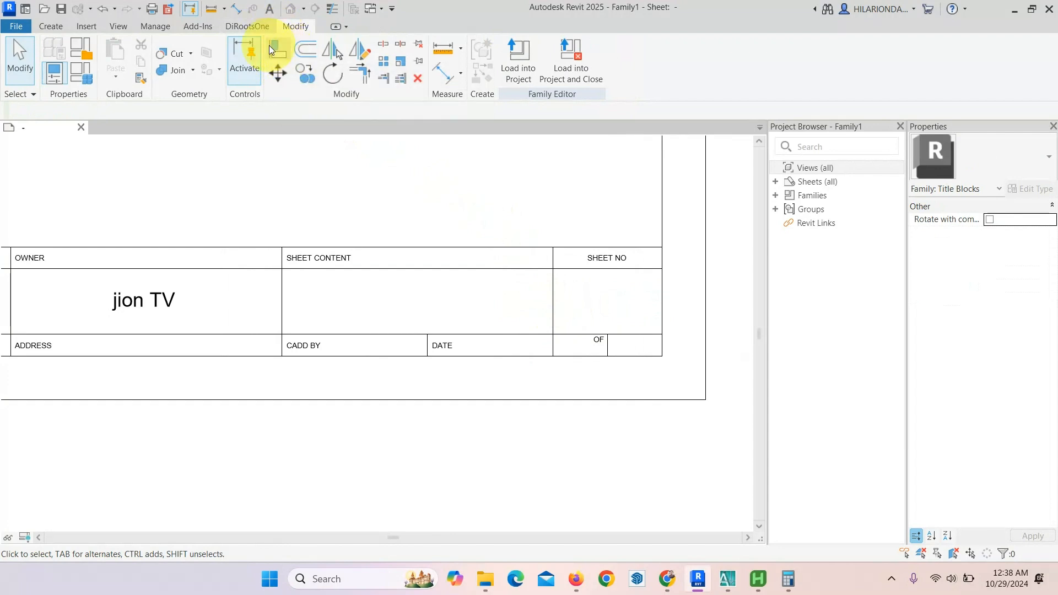
Place a label with the Project Number parameter in the SHEET NO cell, keeping its default sample value.
{"action": "left_click", "coordinate": [67, 26]}
{"action": "left_click", "coordinate": [492, 48]}
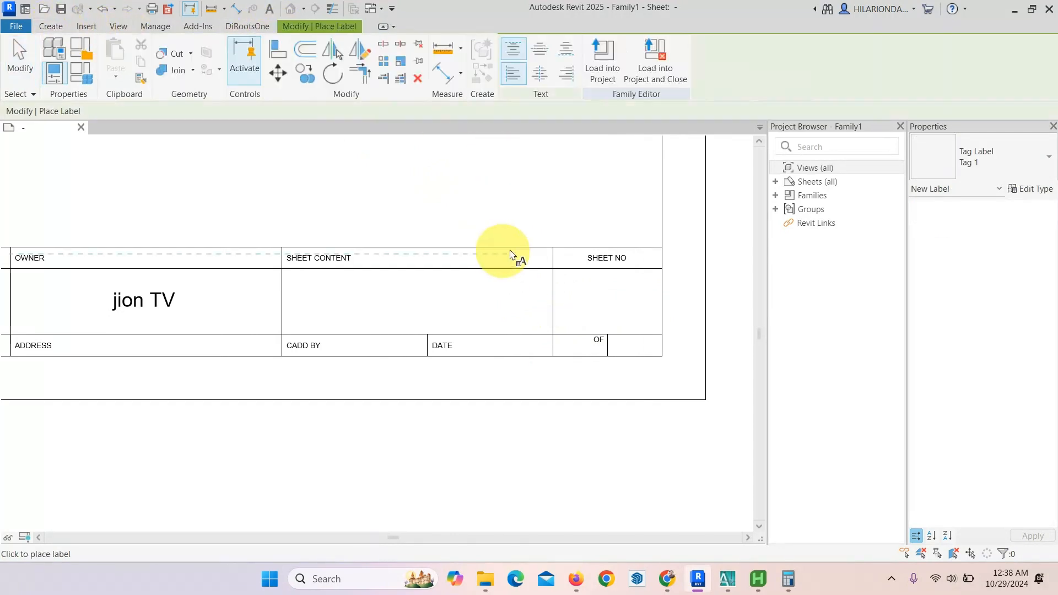
{"action": "left_click", "coordinate": [602, 303]}
{"action": "left_click_drag", "start_coordinate": [410, 75], "coordinate": [440, 77]}
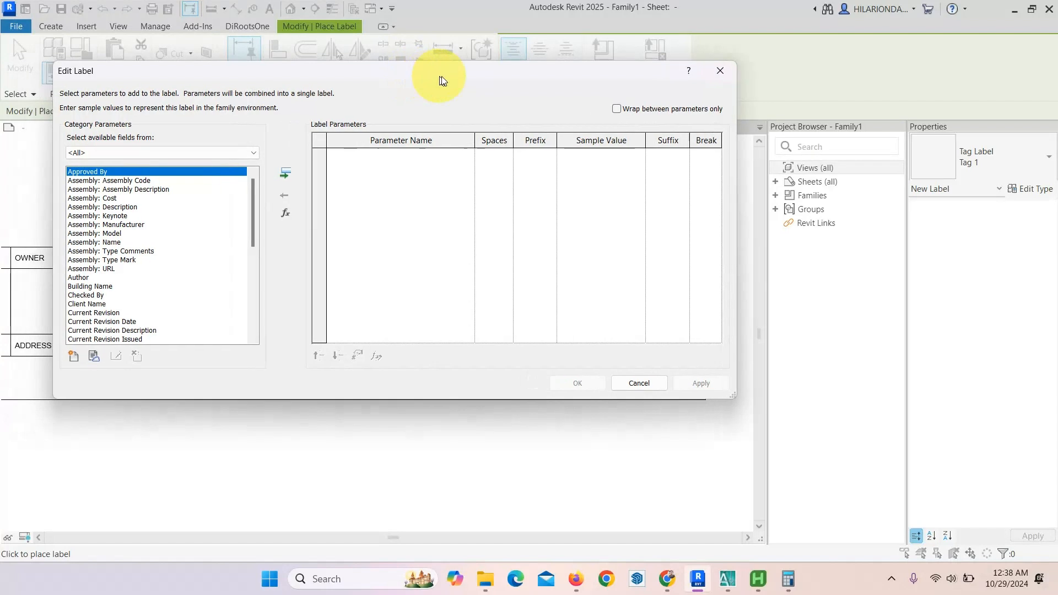
{"action": "scroll", "coordinate": [226, 238], "scroll_direction": "down", "scroll_amount": 7}
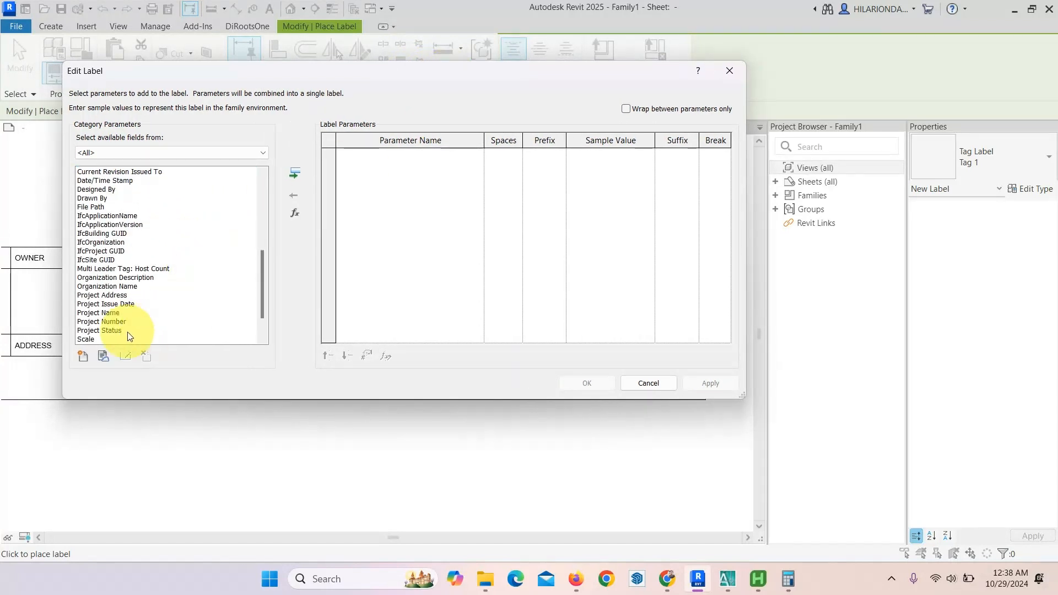
{"action": "left_click", "coordinate": [295, 174]}
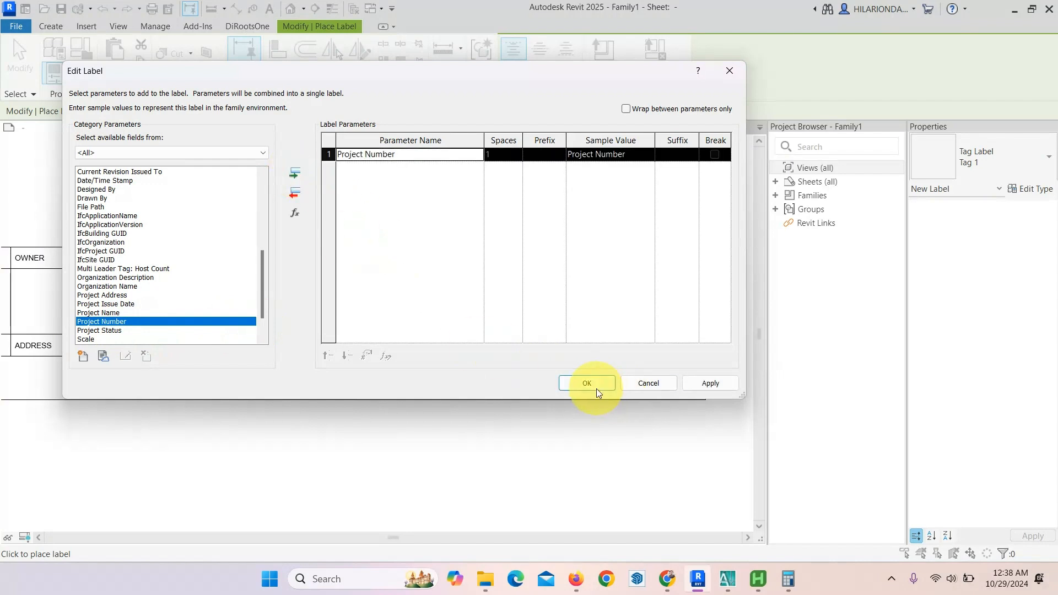
{"action": "left_click", "coordinate": [587, 382]}
{"action": "left_click", "coordinate": [611, 286]}
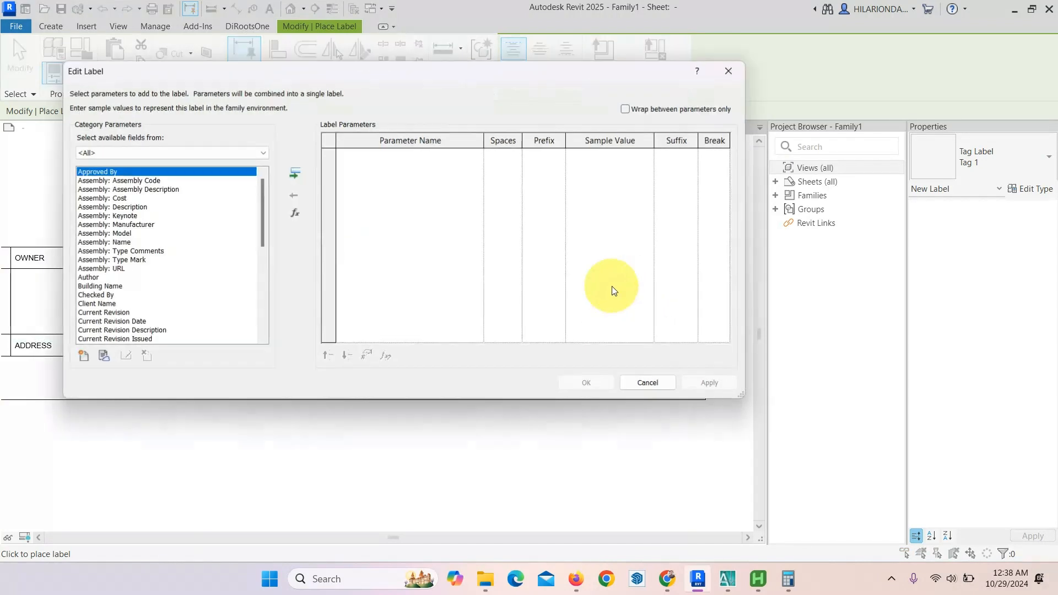
{"action": "left_click", "coordinate": [731, 71]}
Move the project number label within the SHEET NO cell and check its type properties.
{"action": "scroll", "coordinate": [595, 331], "scroll_direction": "up", "scroll_amount": 3}
{"action": "left_click", "coordinate": [649, 307]}
{"action": "left_click_drag", "start_coordinate": [649, 307], "coordinate": [581, 250]}
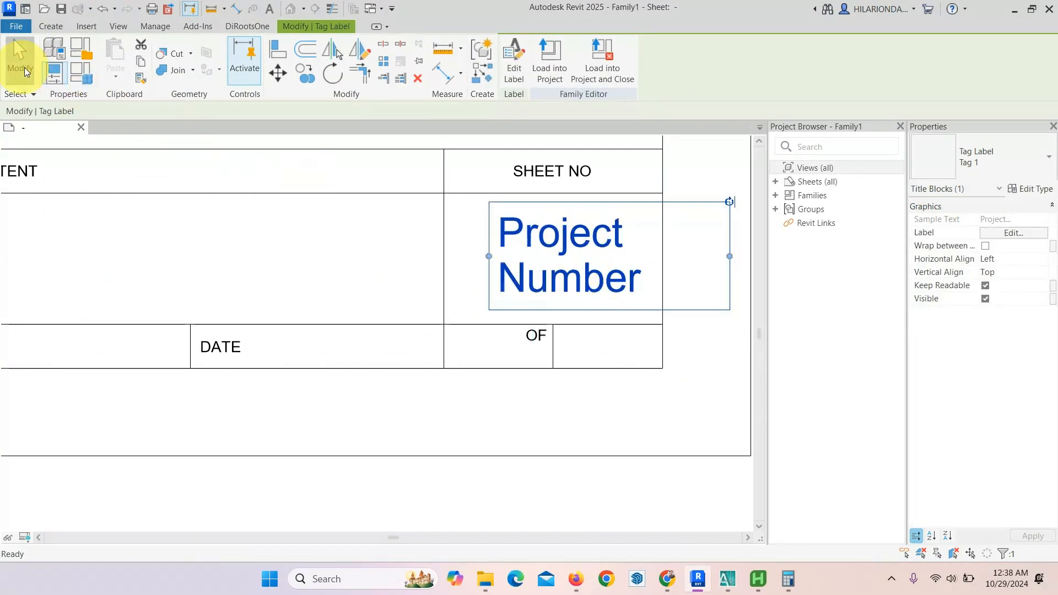
{"action": "left_click", "coordinate": [20, 59]}
{"action": "left_click", "coordinate": [583, 245]}
{"action": "scroll", "coordinate": [584, 237], "scroll_direction": "down", "scroll_amount": 2}
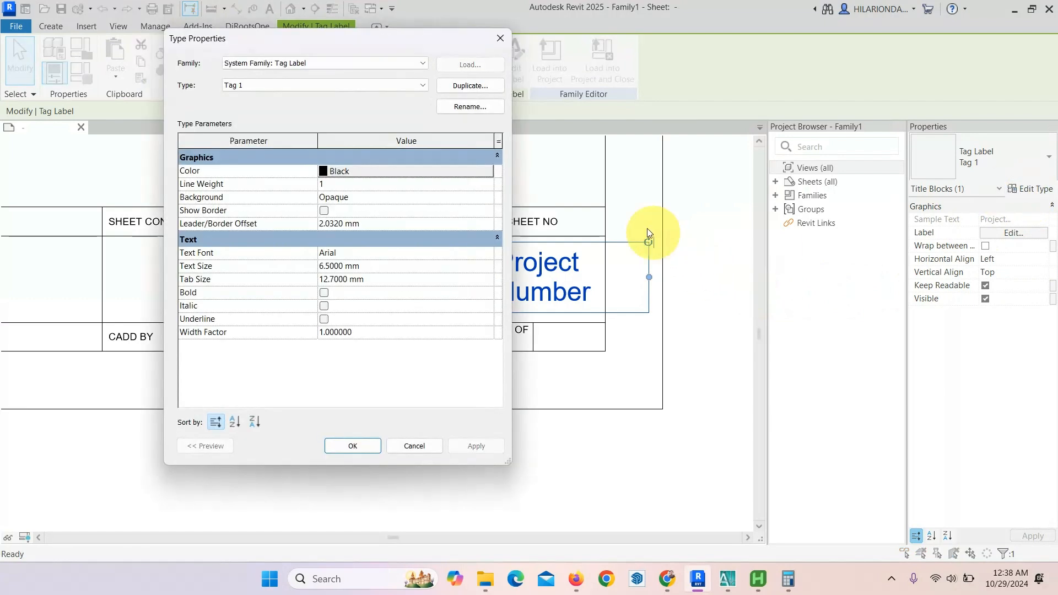
{"action": "left_click", "coordinate": [499, 38]}
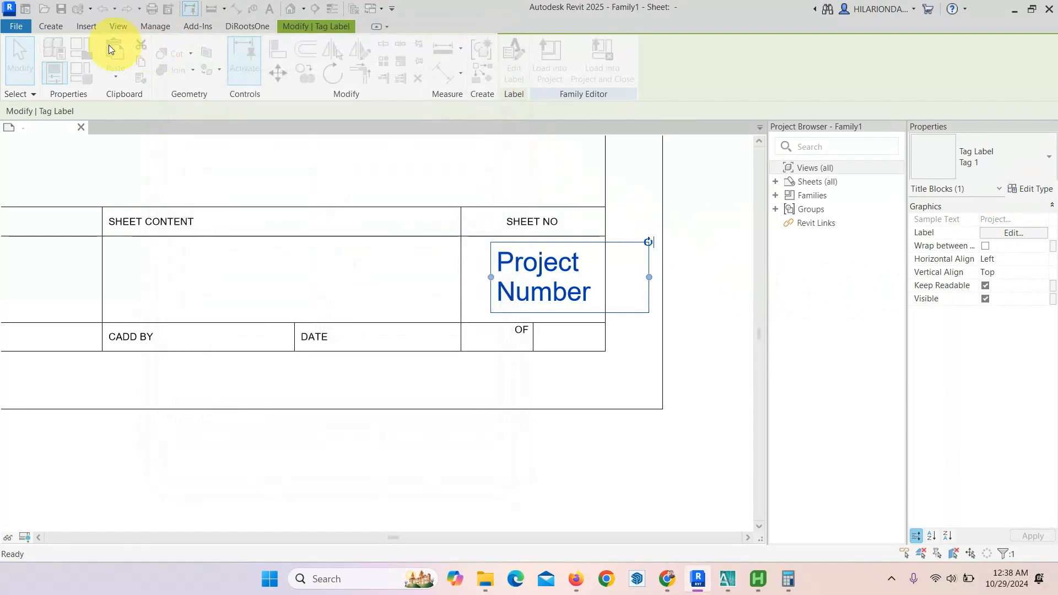
Delete the project number label from the SHEET NO cell.
{"action": "left_click", "coordinate": [26, 58]}
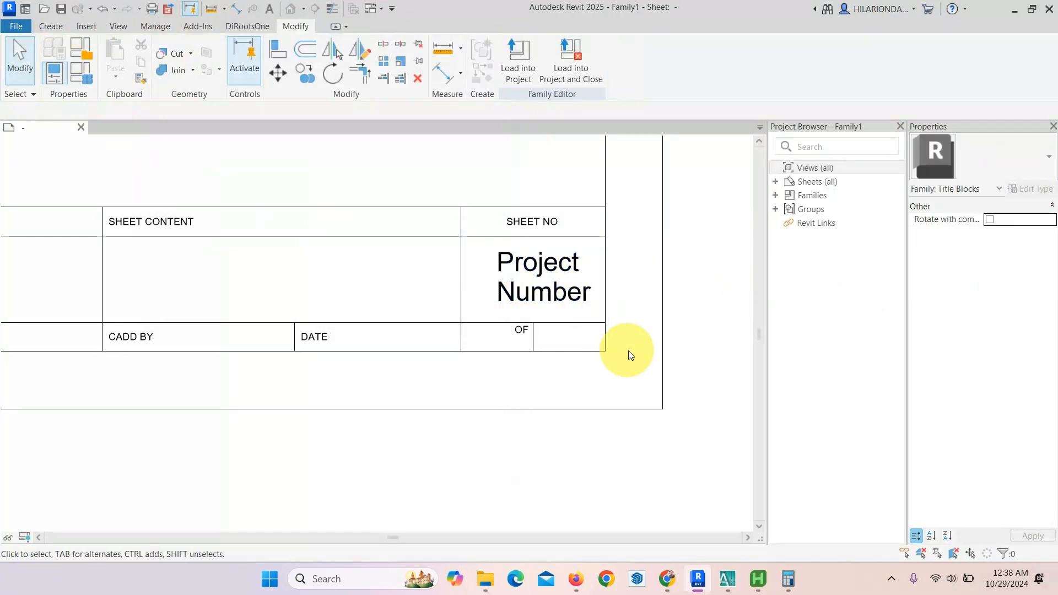
{"action": "left_click", "coordinate": [573, 302]}
{"action": "key", "text": "Delete"}
Start a new label in the SHEET NO cell and add the Project Number parameter to it.
{"action": "middle_click_drag", "start_coordinate": [532, 338], "coordinate": [543, 343]}
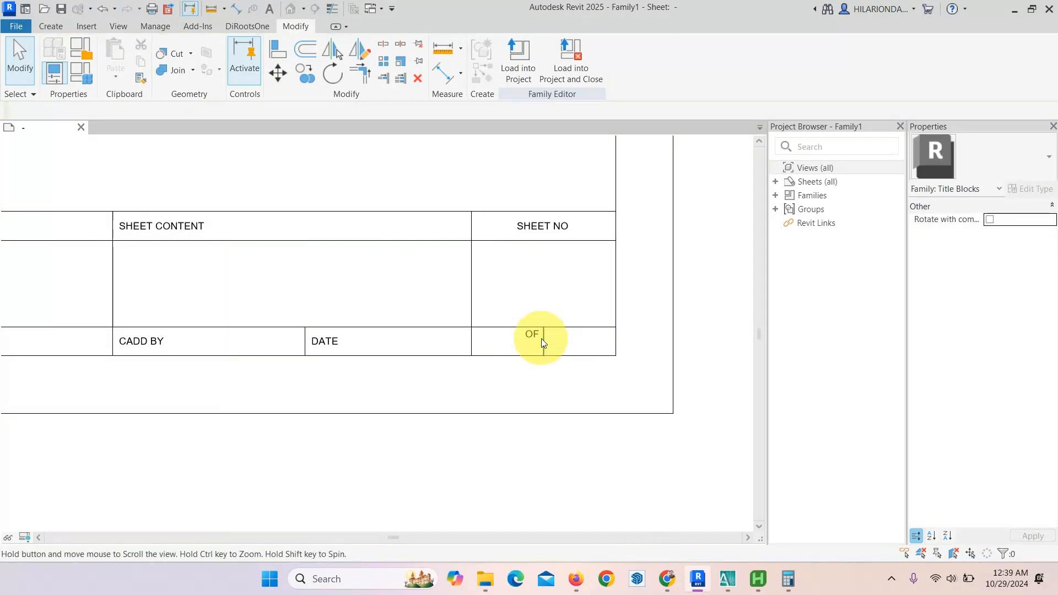
{"action": "left_click", "coordinate": [152, 28]}
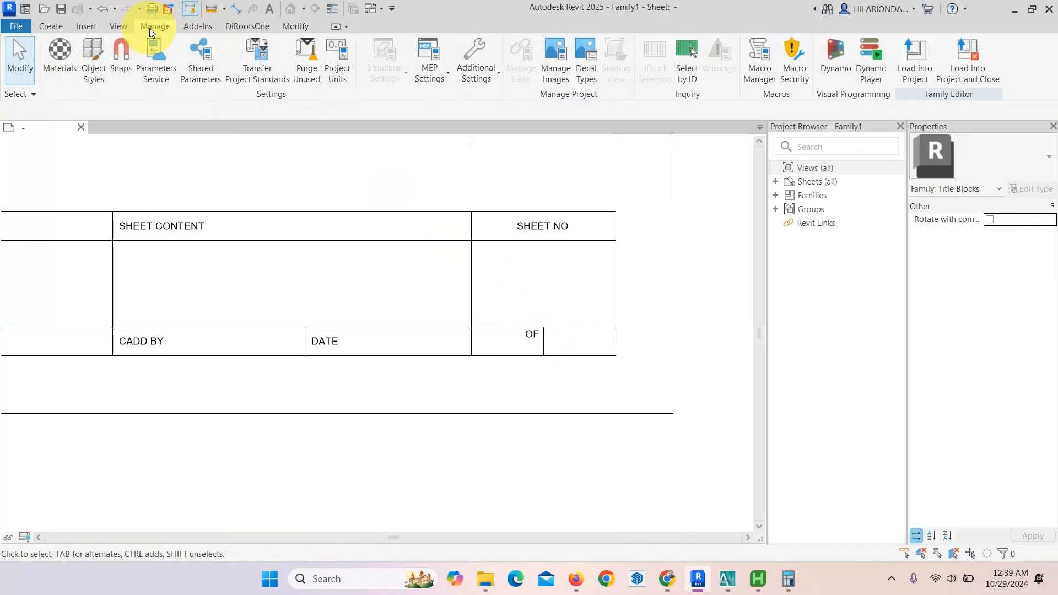
{"action": "left_click", "coordinate": [52, 27]}
{"action": "left_click", "coordinate": [492, 55]}
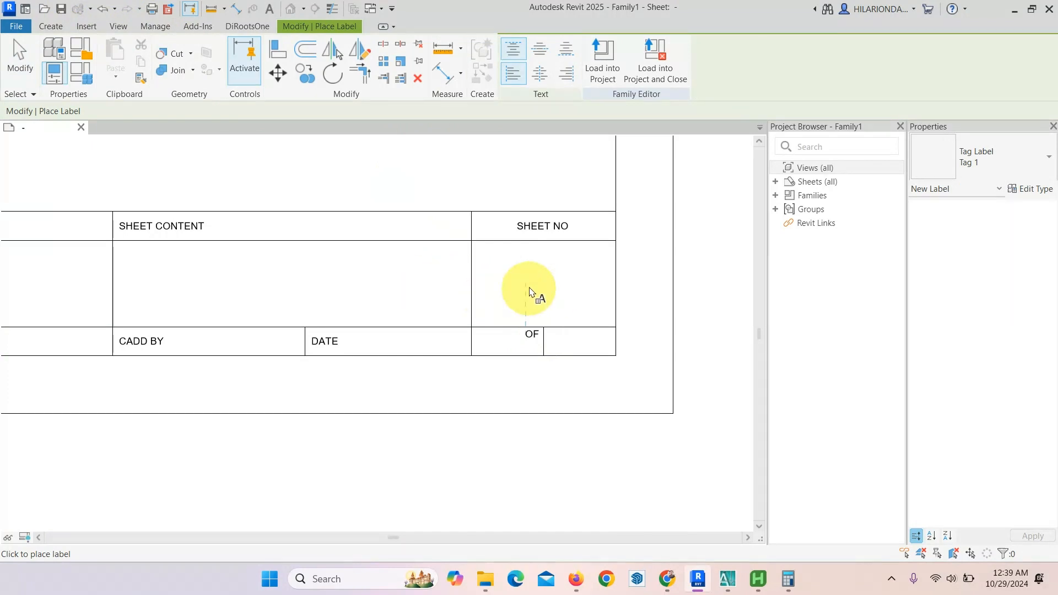
{"action": "left_click", "coordinate": [534, 292]}
{"action": "scroll", "coordinate": [182, 281], "scroll_direction": "down", "scroll_amount": 7}
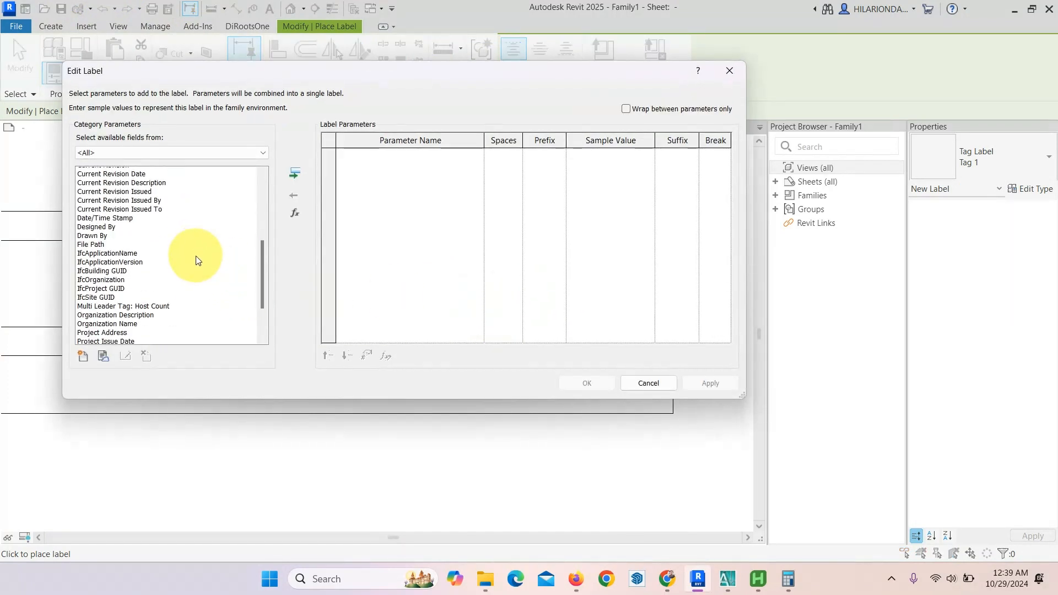
{"action": "left_click", "coordinate": [117, 323]}
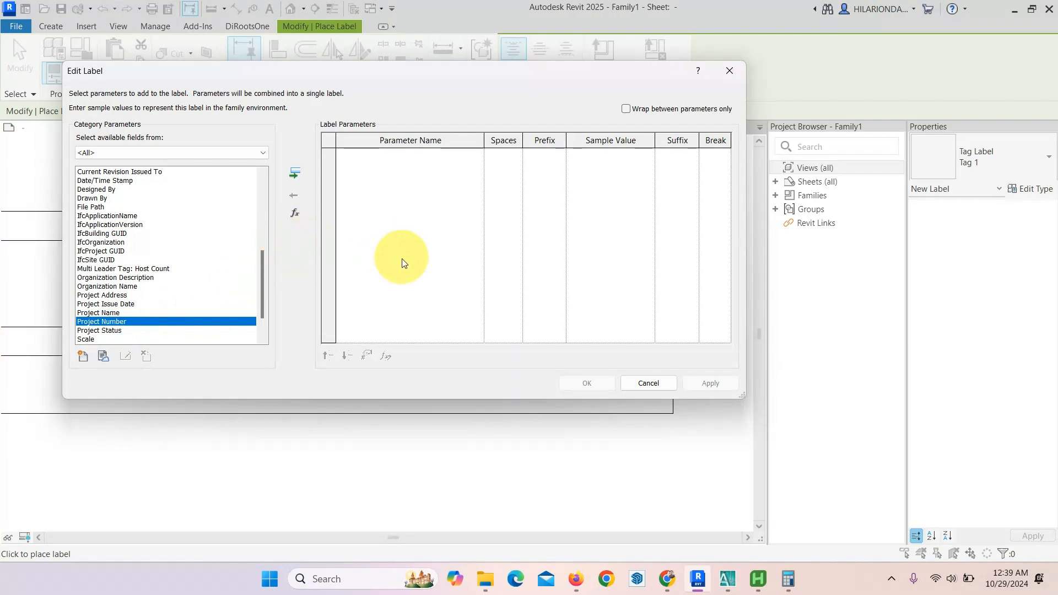
{"action": "left_click", "coordinate": [295, 173]}
Set the Project Number parameter's sample value to AR-01 and accept the label.
{"action": "left_click", "coordinate": [633, 155]}
{"action": "left_click_drag", "start_coordinate": [632, 155], "coordinate": [534, 153]}
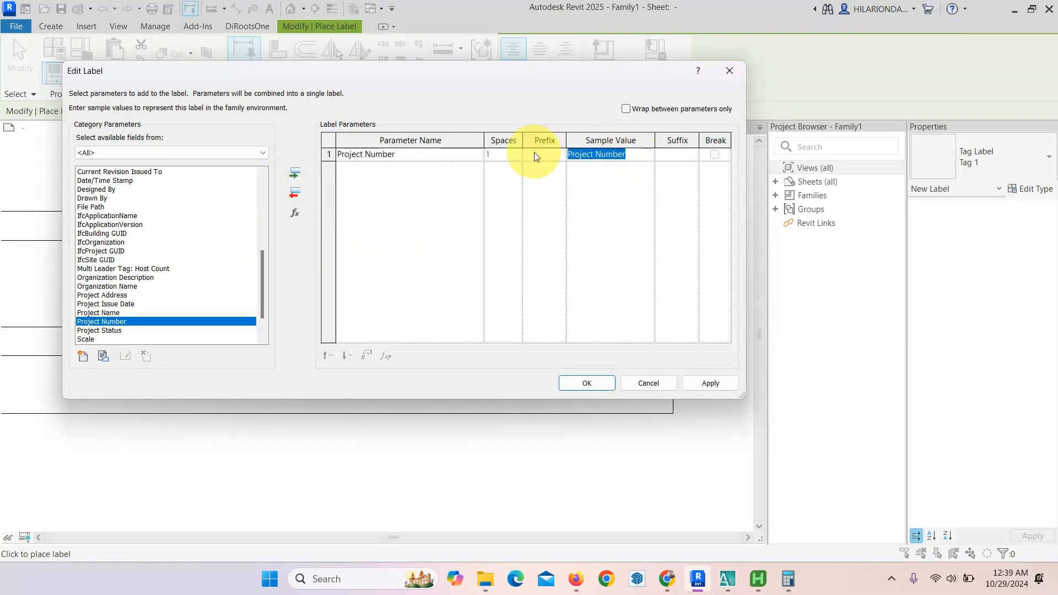
{"action": "type", "text": "AR-01"}
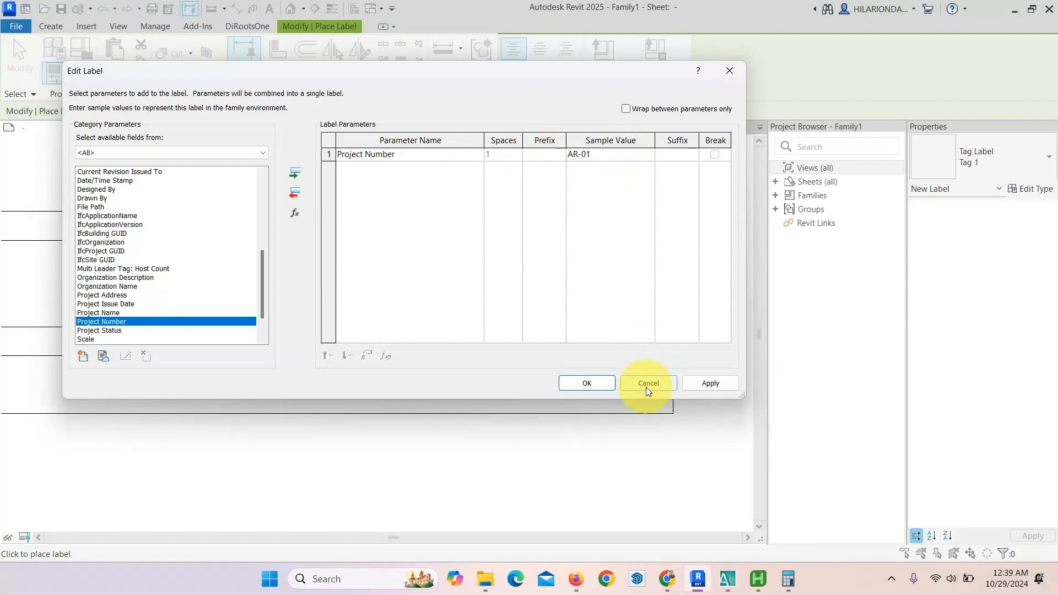
{"action": "left_click", "coordinate": [710, 382]}
{"action": "left_click", "coordinate": [600, 385]}
End label placement and move the AR-01 label toward the middle of the SHEET NO cell.
{"action": "left_click", "coordinate": [581, 302]}
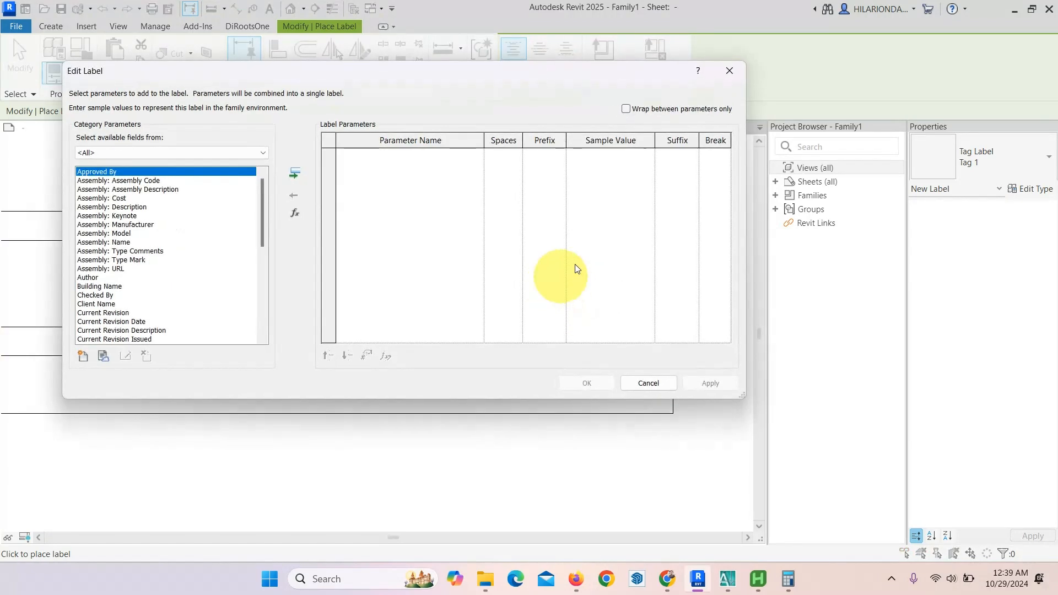
{"action": "left_click", "coordinate": [720, 73]}
{"action": "left_click", "coordinate": [18, 54]}
{"action": "scroll", "coordinate": [552, 304], "scroll_direction": "up", "scroll_amount": 1}
{"action": "left_click_drag", "start_coordinate": [567, 297], "coordinate": [526, 279]}
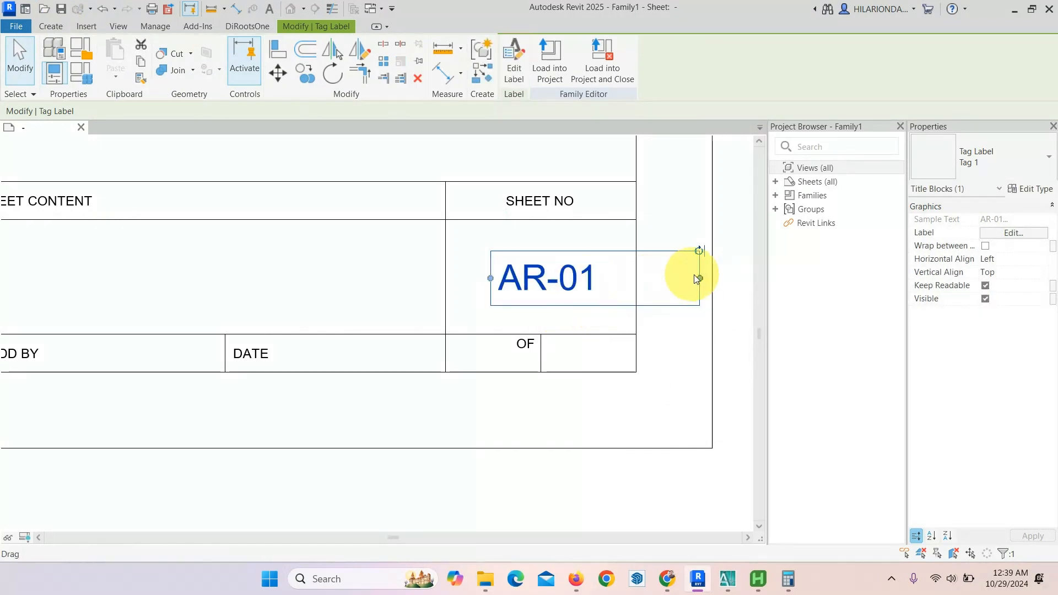
Narrow the AR-01 label's text box so it fits inside the SHEET NO cell.
{"action": "left_click_drag", "start_coordinate": [700, 278], "coordinate": [607, 278]}
{"action": "left_click", "coordinate": [663, 487]}
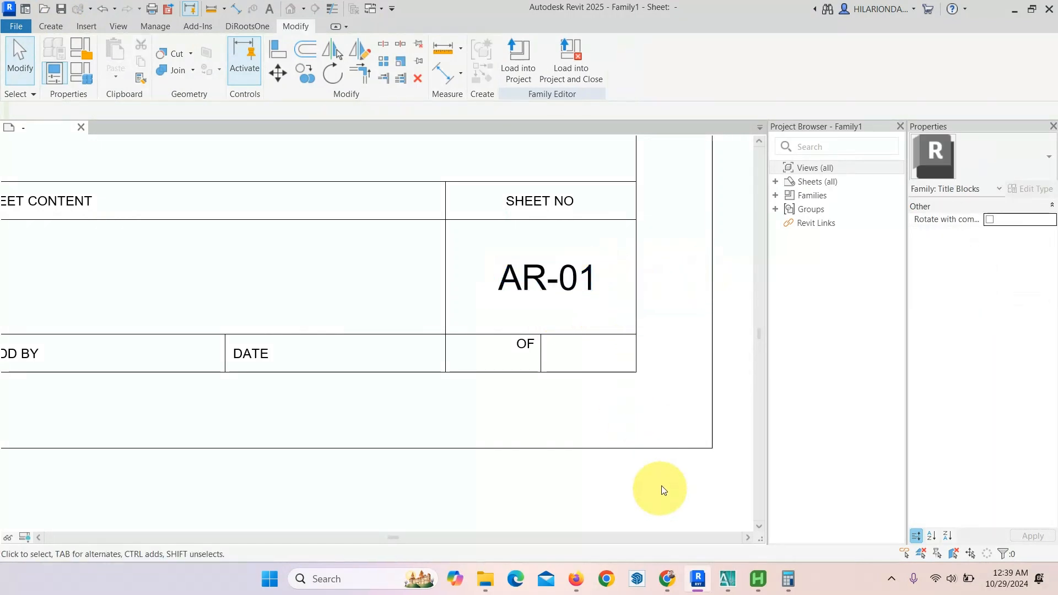
Delete the reference sheet image placed beside the title block.
{"action": "scroll", "coordinate": [567, 361], "scroll_direction": "down", "scroll_amount": 4}
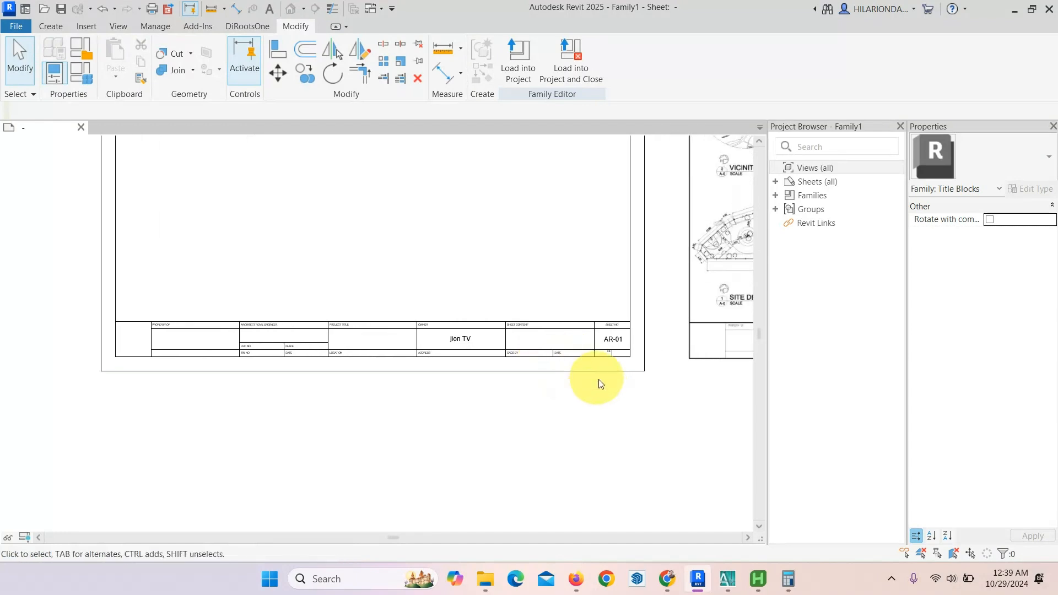
{"action": "scroll", "coordinate": [583, 371], "scroll_direction": "down", "scroll_amount": 1}
{"action": "scroll", "coordinate": [617, 353], "scroll_direction": "up", "scroll_amount": 1}
{"action": "left_click", "coordinate": [690, 318]}
{"action": "key", "text": "Delete"}
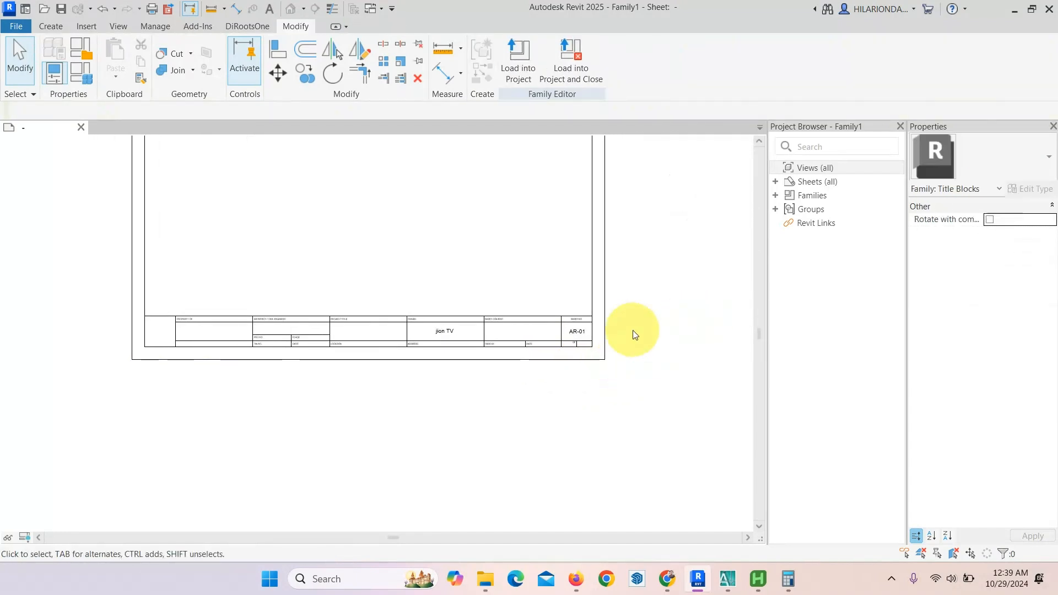
{"action": "scroll", "coordinate": [501, 323], "scroll_direction": "up", "scroll_amount": 2}
{"action": "left_click", "coordinate": [88, 27]}
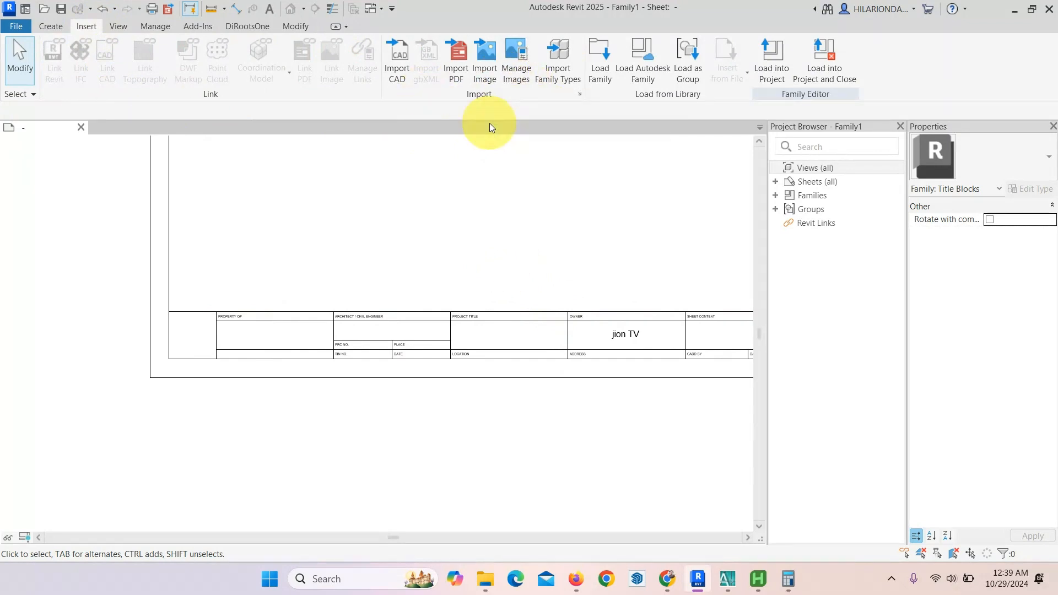
{"action": "left_click", "coordinate": [485, 55]}
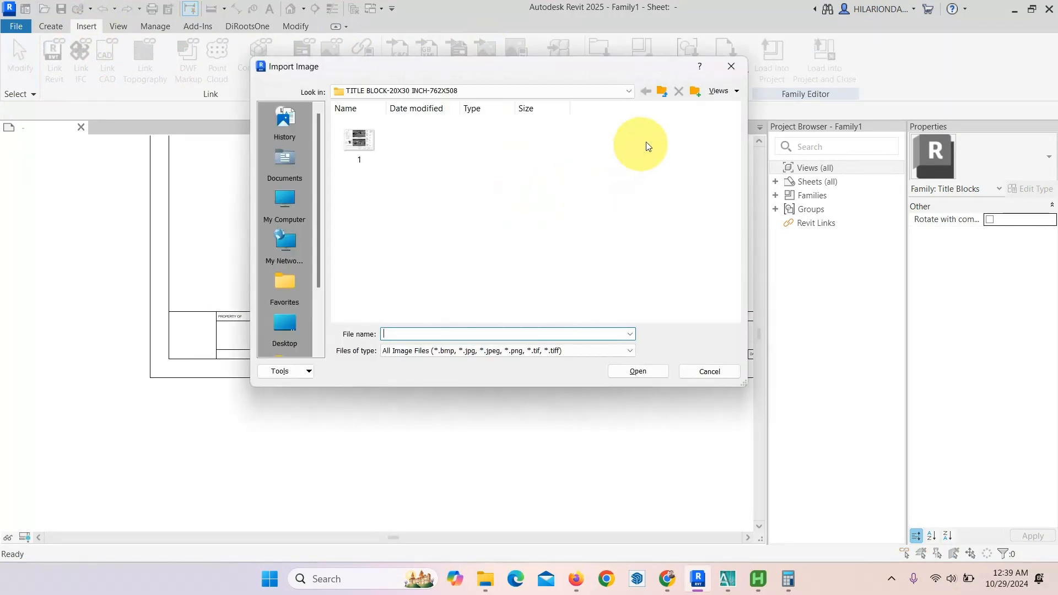
{"action": "left_click", "coordinate": [629, 92]}
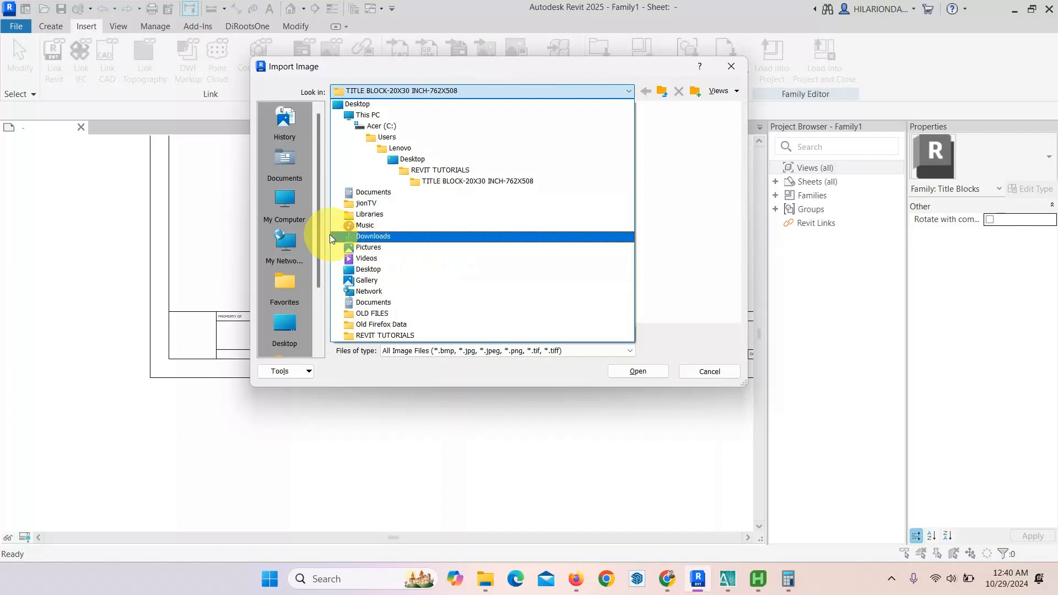
{"action": "left_click", "coordinate": [425, 236]}
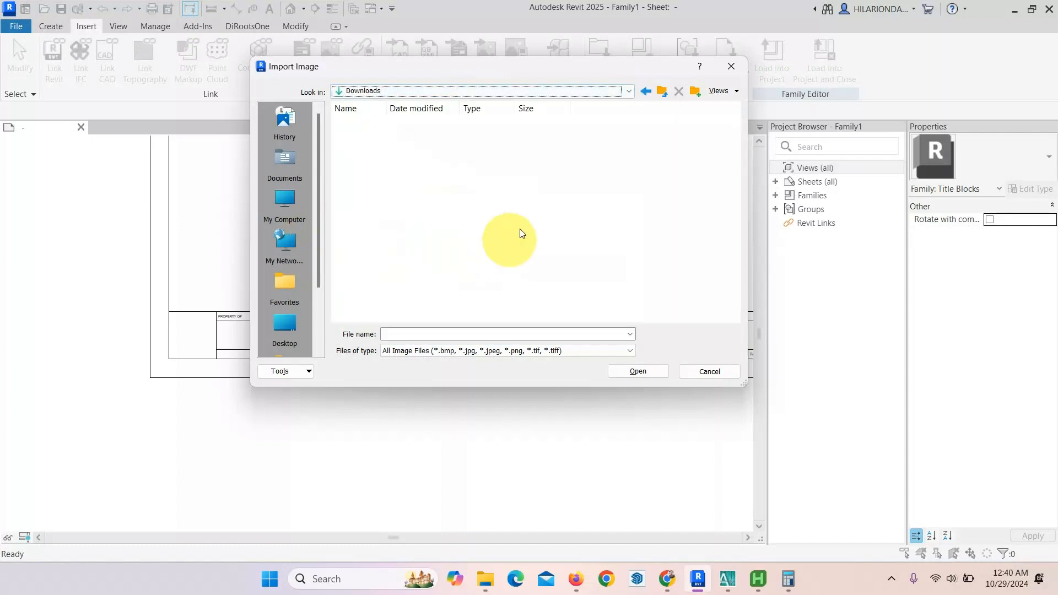
{"action": "scroll", "coordinate": [607, 201], "scroll_direction": "down", "scroll_amount": 5}
{"action": "scroll", "coordinate": [628, 221], "scroll_direction": "up", "scroll_amount": 6}
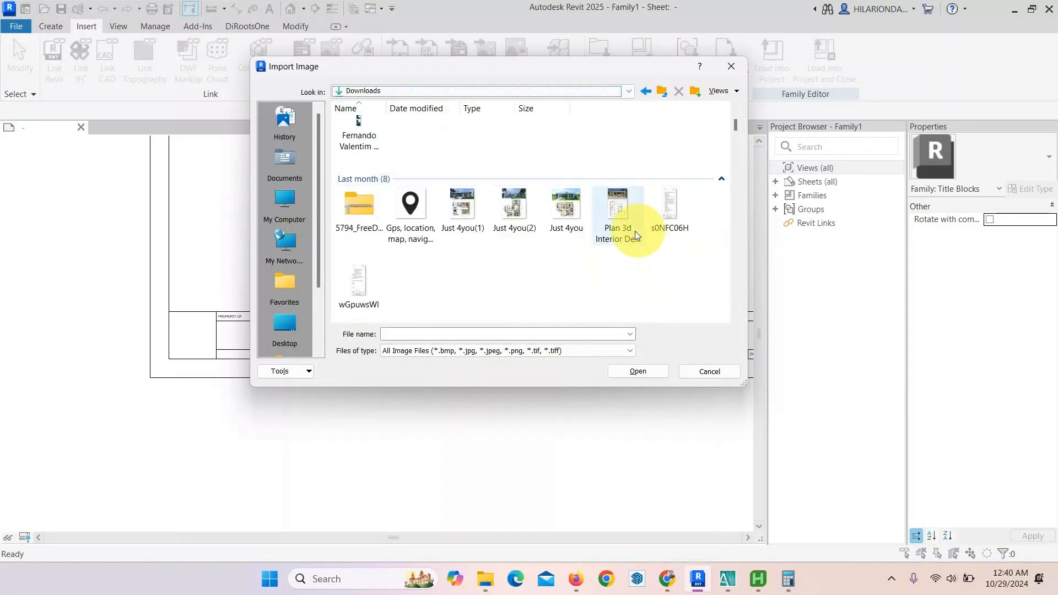
{"action": "scroll", "coordinate": [639, 236], "scroll_direction": "down", "scroll_amount": 5}
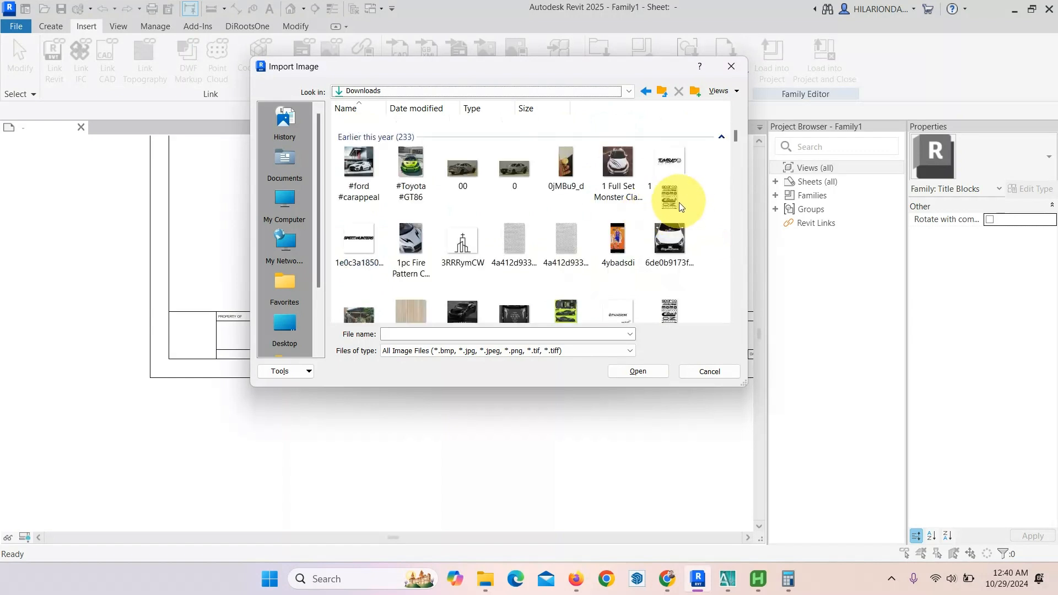
{"action": "scroll", "coordinate": [680, 206], "scroll_direction": "down", "scroll_amount": 10}
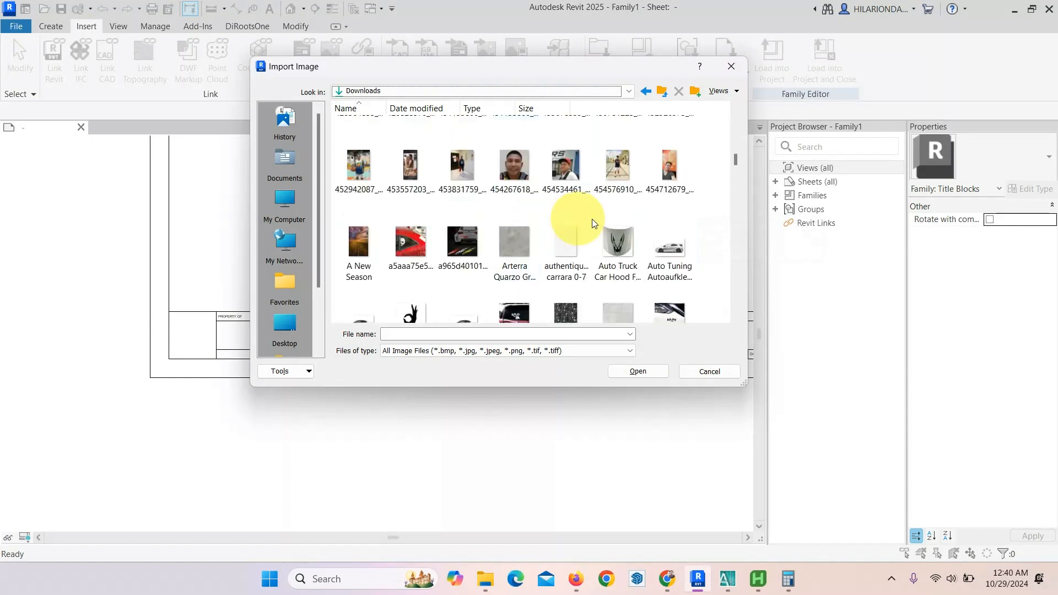
{"action": "scroll", "coordinate": [593, 223], "scroll_direction": "up", "scroll_amount": 15}
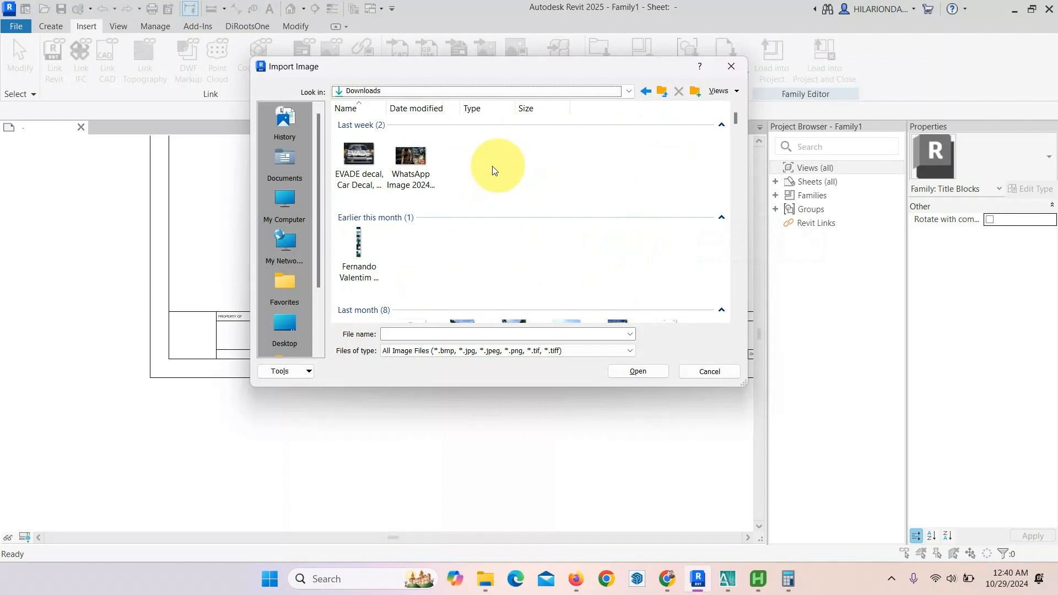
{"action": "left_click", "coordinate": [628, 91]}
{"action": "left_click", "coordinate": [427, 104]}
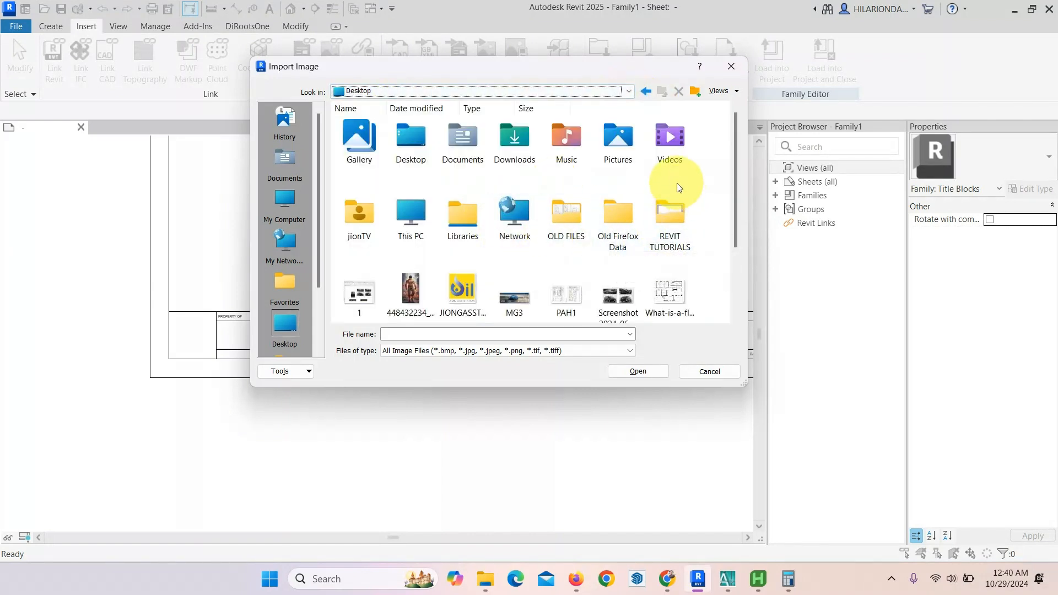
{"action": "left_click", "coordinate": [731, 66]}
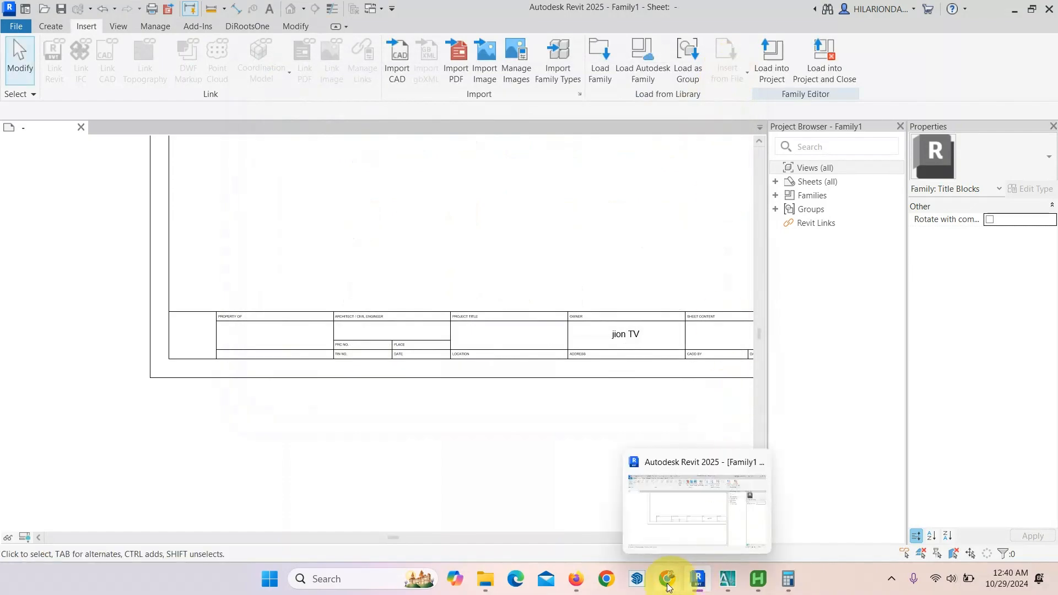
{"action": "mouse_move", "coordinate": [666, 584]}
{"action": "left_click", "coordinate": [776, 512]}
{"action": "left_click", "coordinate": [597, 544]}
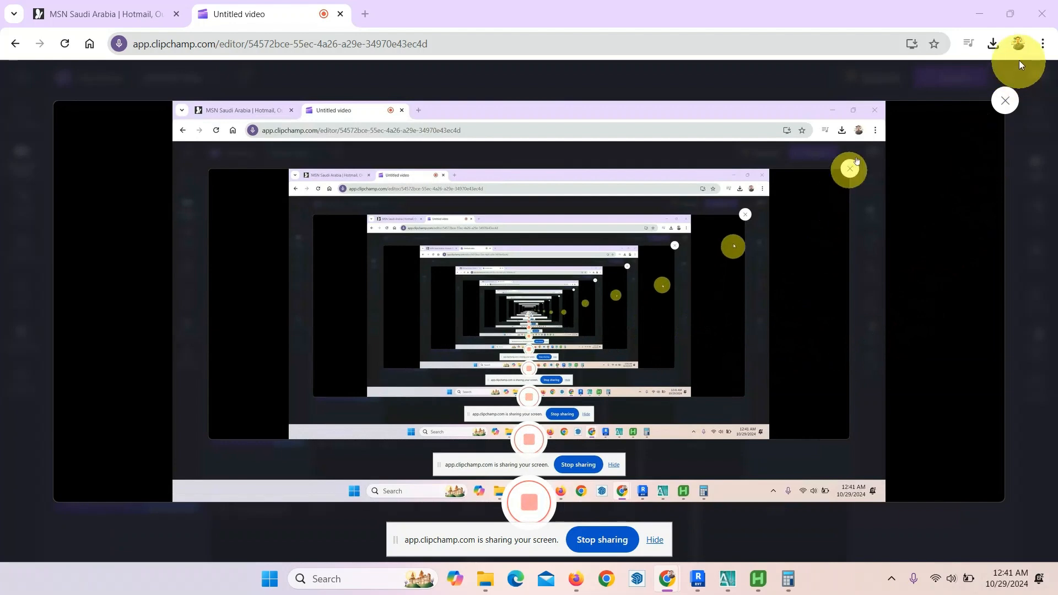
{"action": "left_click", "coordinate": [979, 13]}
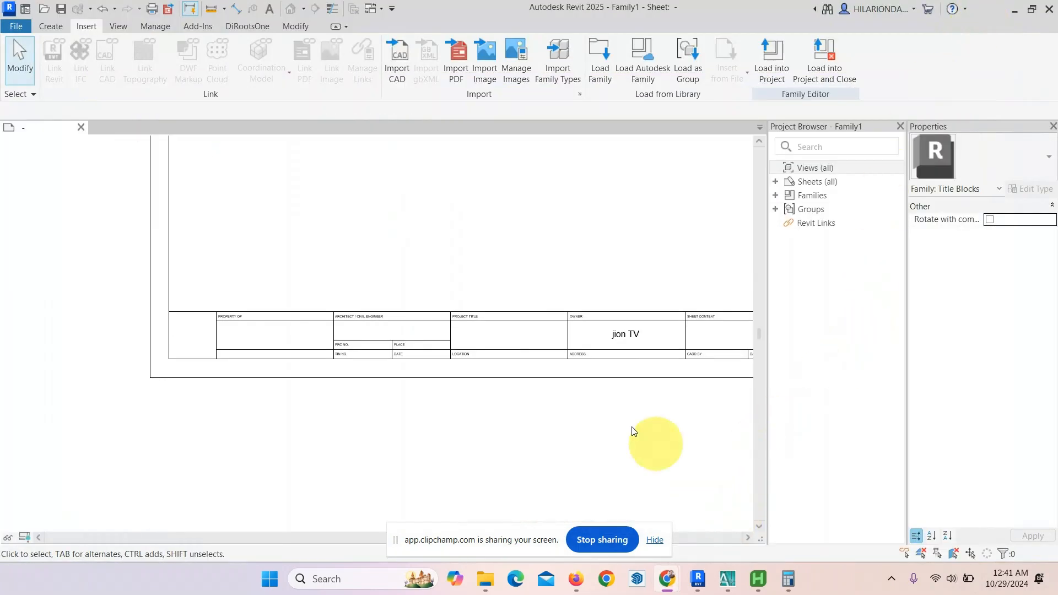
{"action": "left_click", "coordinate": [704, 583]}
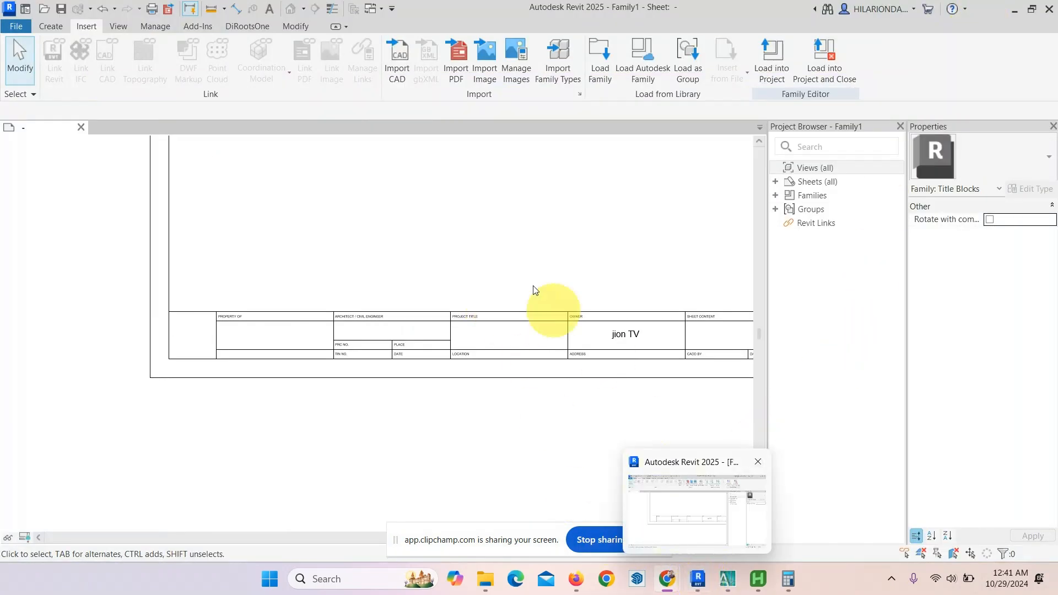
{"action": "middle_click_drag", "start_coordinate": [547, 240], "coordinate": [582, 300]}
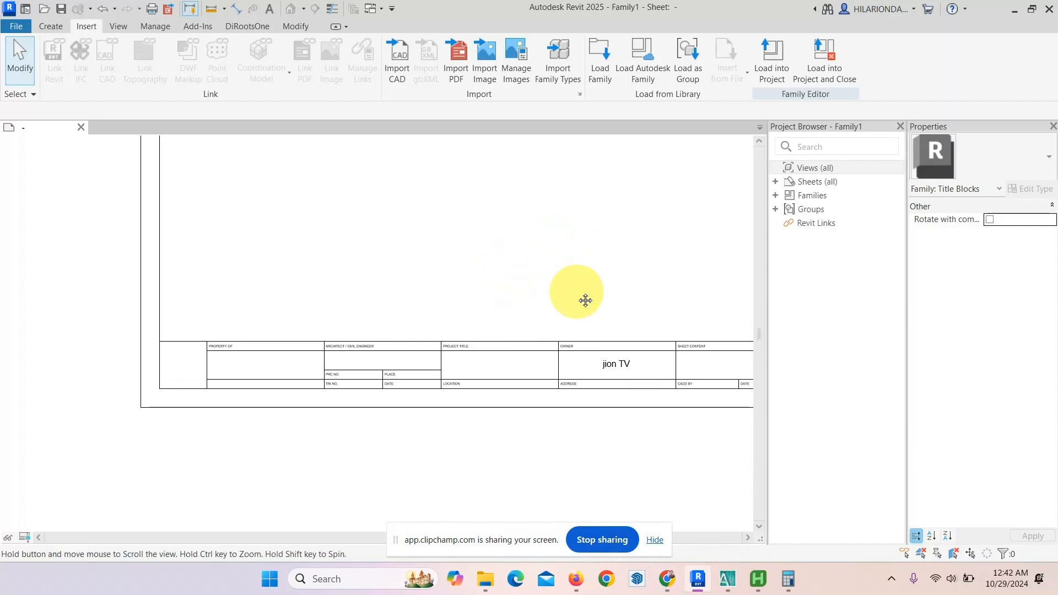
{"action": "scroll", "coordinate": [536, 286], "scroll_direction": "down", "scroll_amount": 2}
{"action": "scroll", "coordinate": [524, 336], "scroll_direction": "up", "scroll_amount": 2}
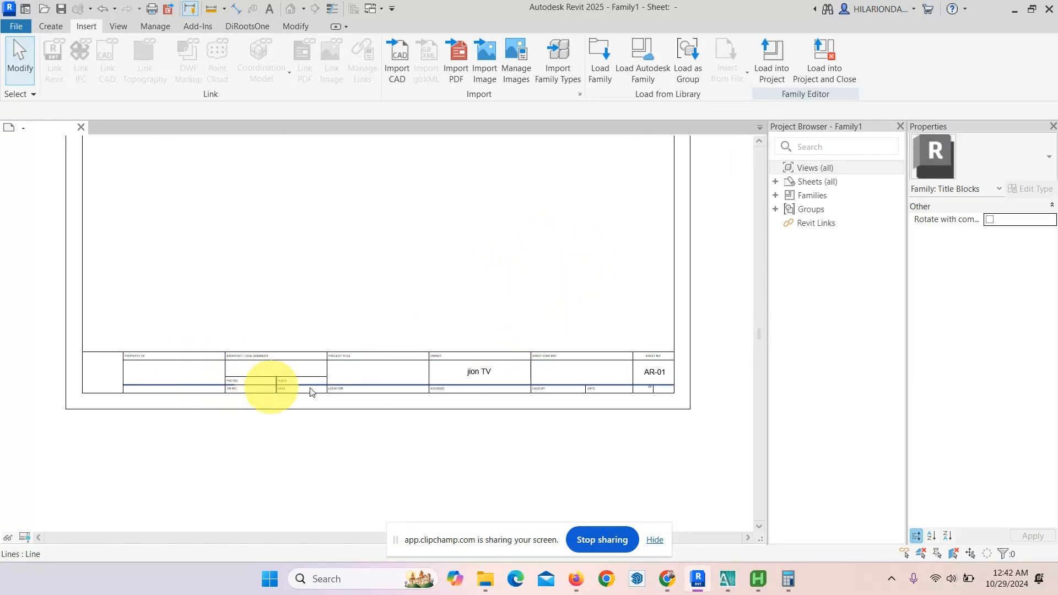
{"action": "scroll", "coordinate": [595, 385], "scroll_direction": "up", "scroll_amount": 2}
{"action": "scroll", "coordinate": [600, 384], "scroll_direction": "down", "scroll_amount": 1}
{"action": "middle_click_drag", "start_coordinate": [439, 381], "coordinate": [489, 365]}
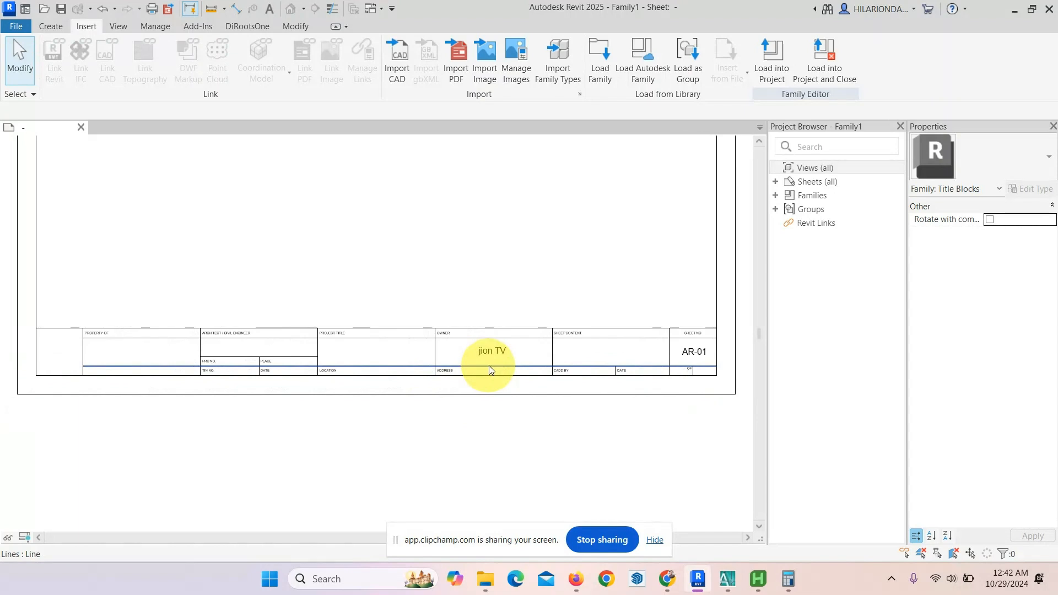
{"action": "mouse_move", "coordinate": [540, 324]}
{"action": "middle_mouse_down"}
{"action": "mouse_move", "coordinate": [544, 351]}
{"action": "mouse_move", "coordinate": [561, 327]}
{"action": "middle_mouse_up"}
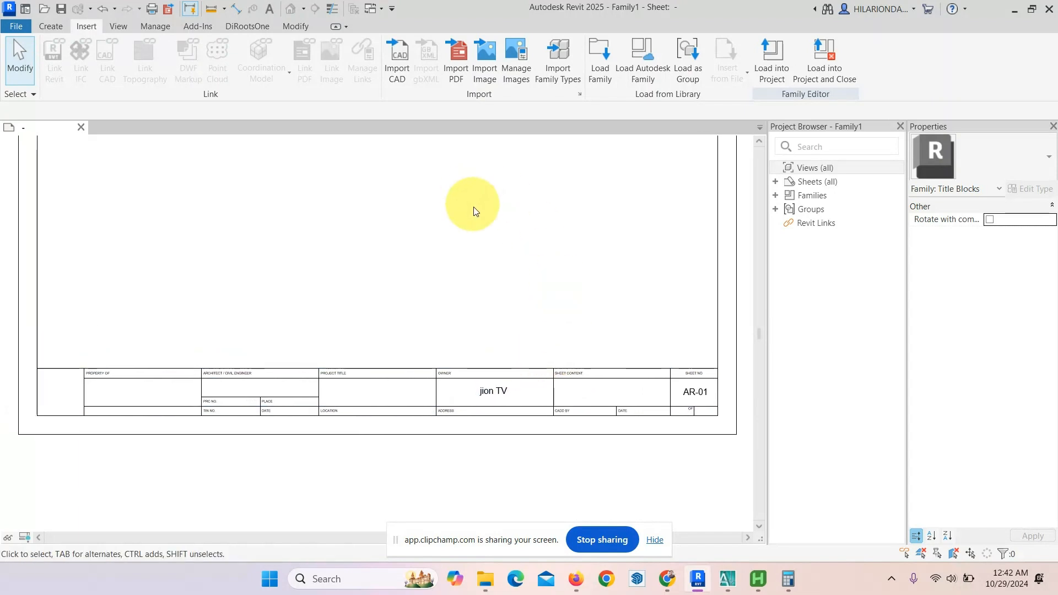
Import the logo image "WhatsApp Image 2024-10-24 at 11.55.29 PM.jpeg" from the Downloads folder and place it on the sheet.
{"action": "left_click", "coordinate": [485, 66]}
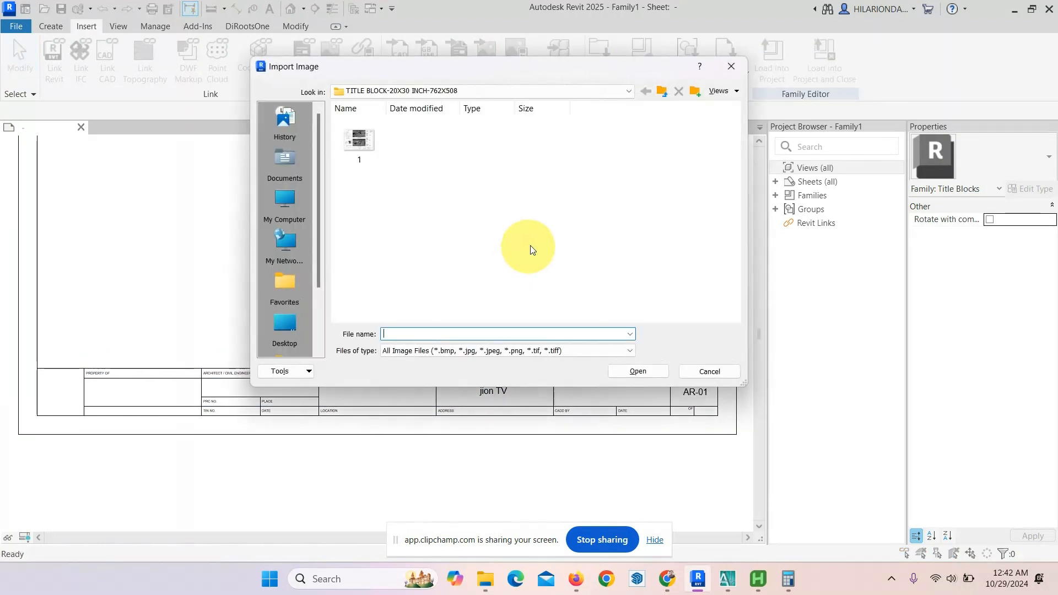
{"action": "left_click", "coordinate": [629, 92]}
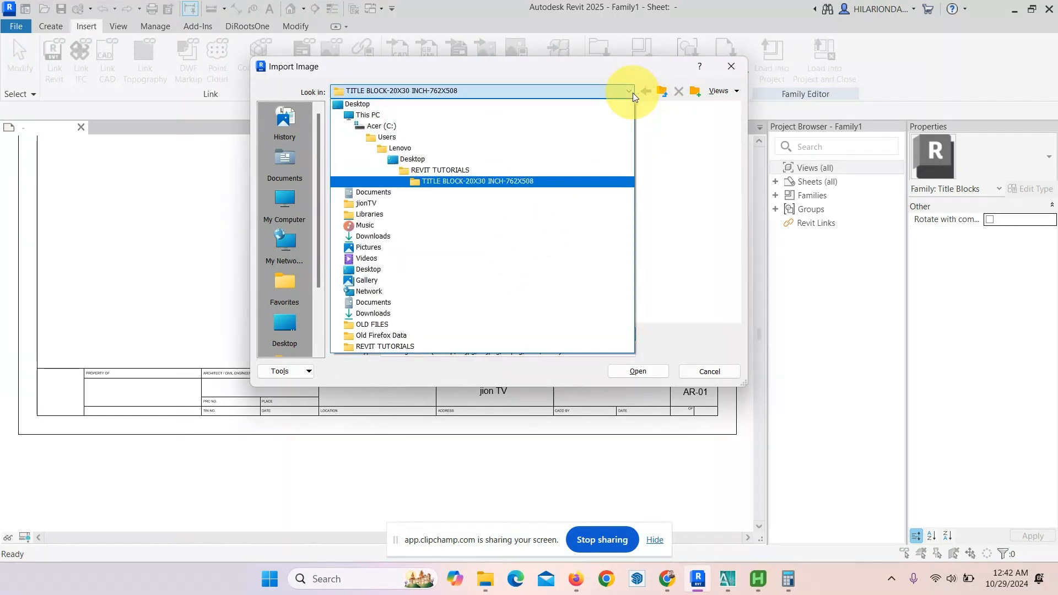
{"action": "left_click", "coordinate": [428, 236]}
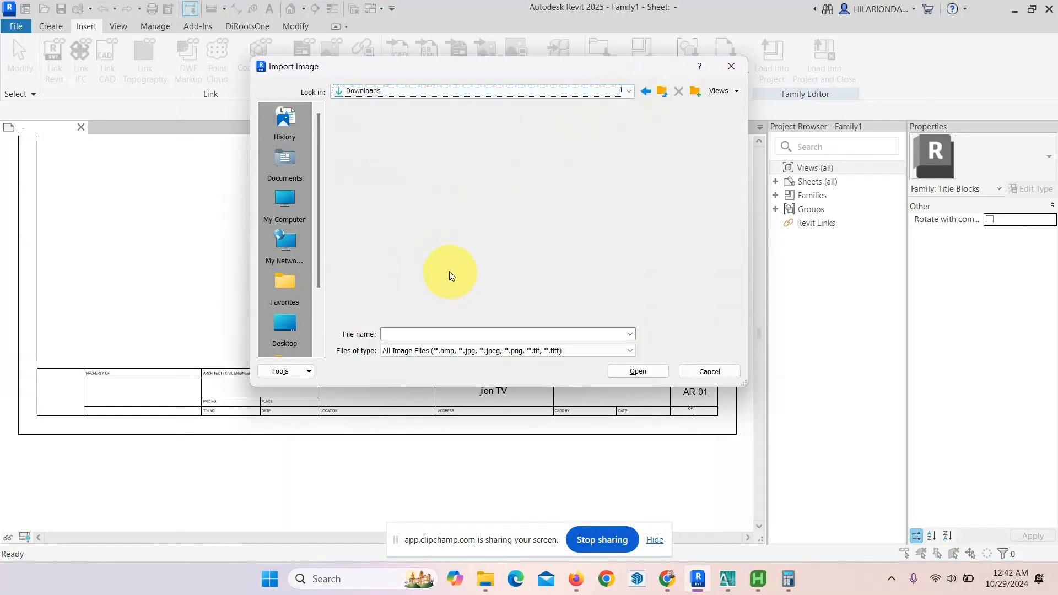
{"action": "left_click", "coordinate": [362, 144]}
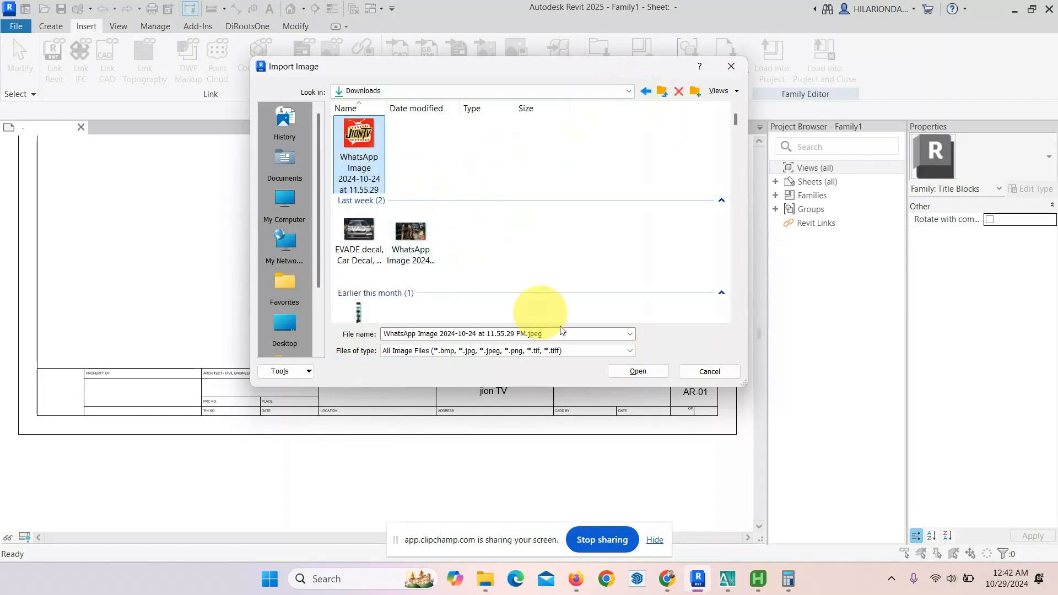
{"action": "left_click", "coordinate": [648, 374]}
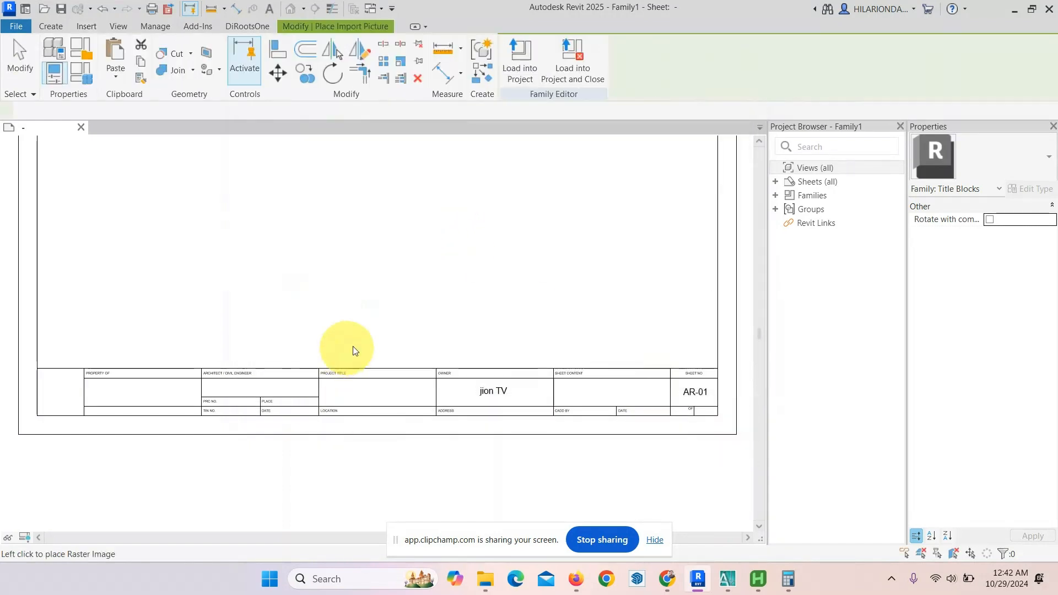
{"action": "scroll", "coordinate": [325, 309], "scroll_direction": "down", "scroll_amount": 2}
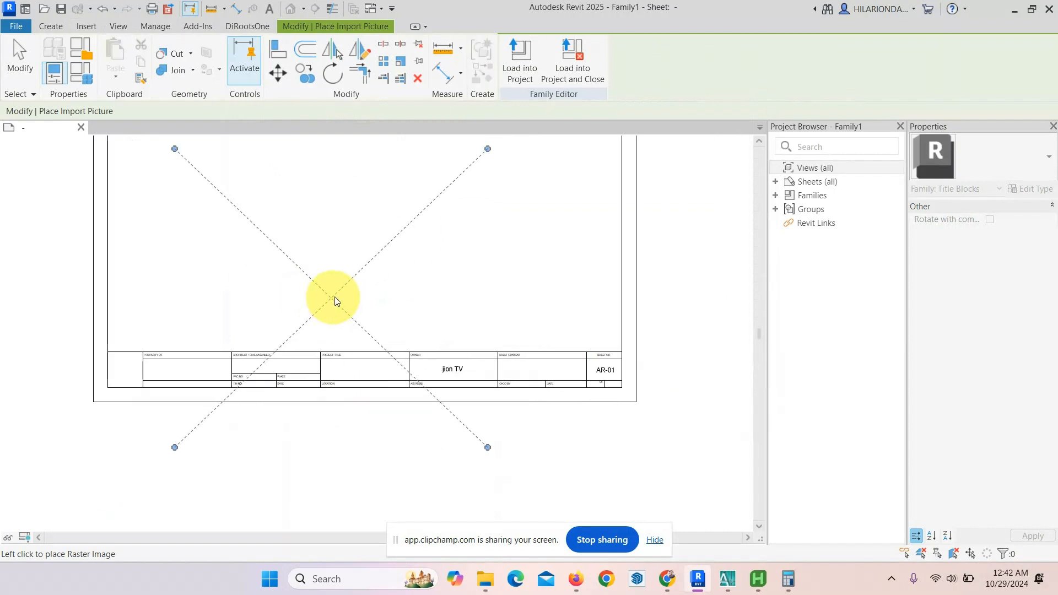
{"action": "left_click", "coordinate": [336, 288]}
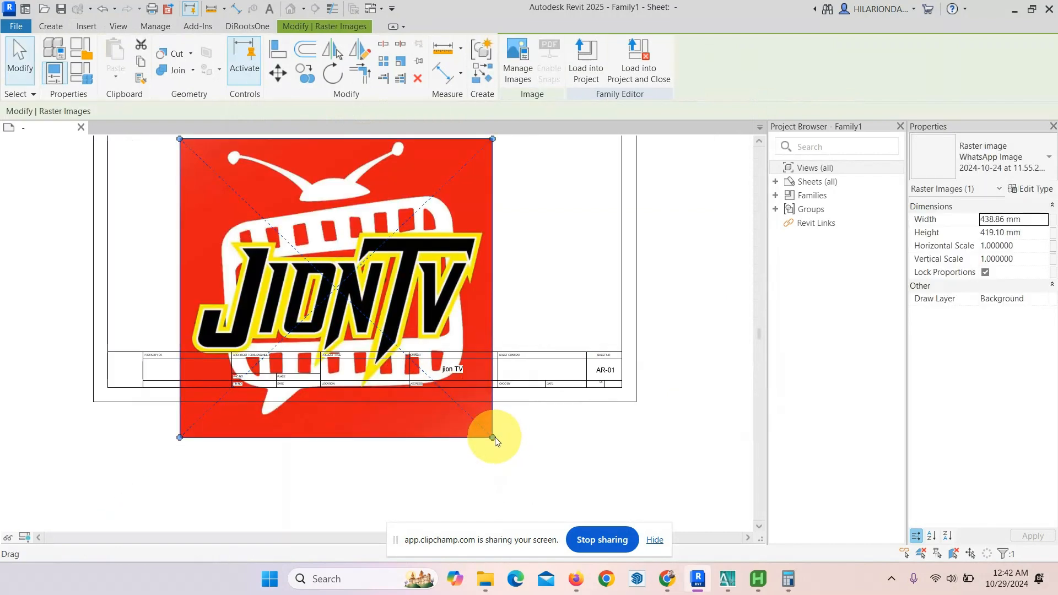
Scale the logo down to about 137 by 131 mm and move it over the PROPERTY OF cell.
{"action": "left_click_drag", "start_coordinate": [494, 439], "coordinate": [347, 345]}
{"action": "left_click_drag", "start_coordinate": [247, 272], "coordinate": [249, 275]}
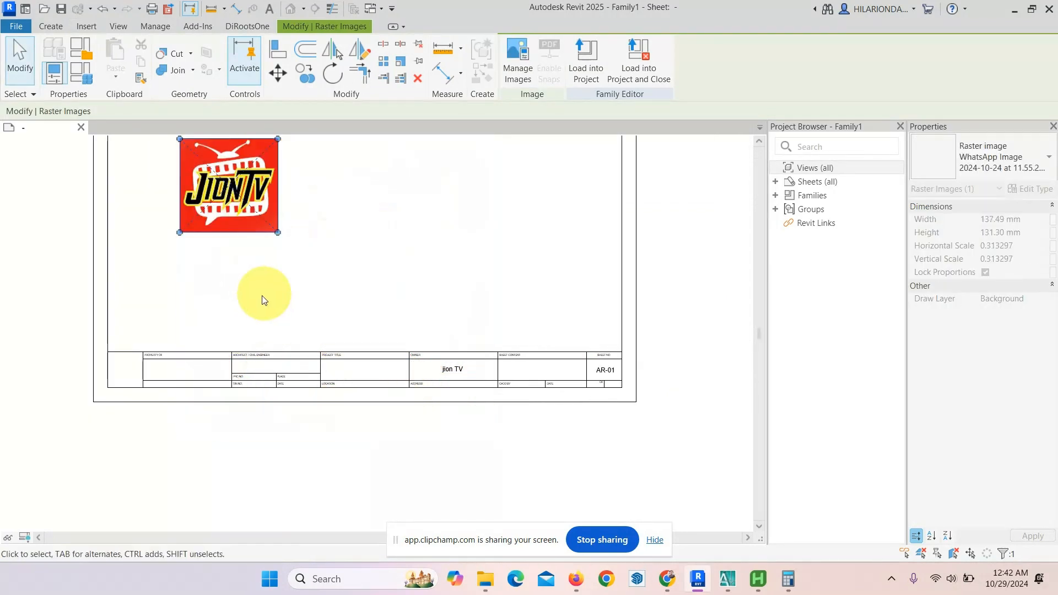
{"action": "middle_click_drag", "start_coordinate": [266, 304], "coordinate": [470, 307]}
{"action": "left_click_drag", "start_coordinate": [436, 197], "coordinate": [392, 389]}
{"action": "scroll", "coordinate": [416, 436], "scroll_direction": "up", "scroll_amount": 3}
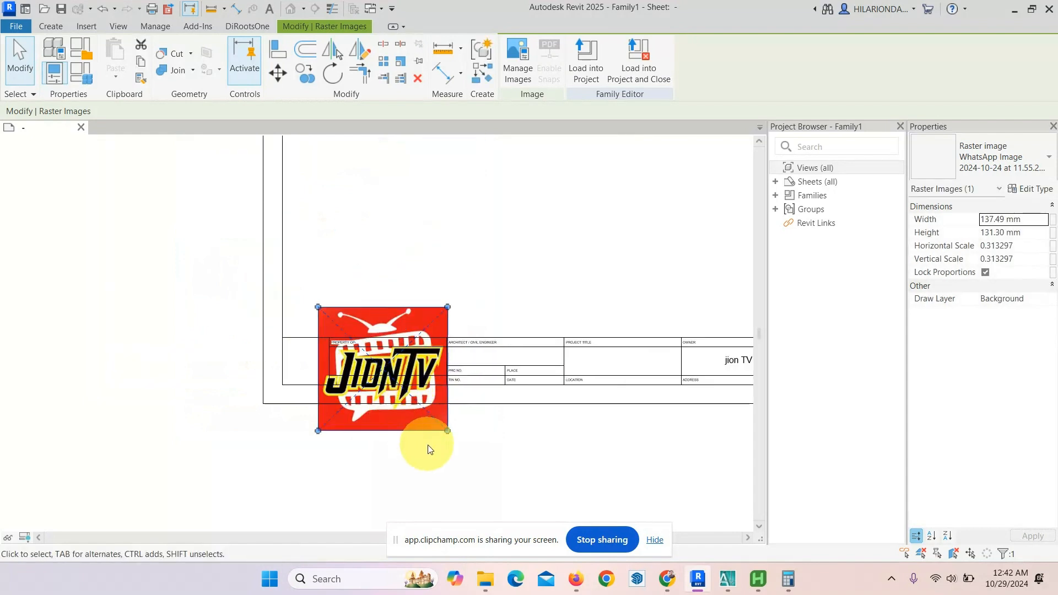
Shrink the logo to about 43 by 41 mm and centre it in the empty cell beside PROPERTY OF.
{"action": "left_click_drag", "start_coordinate": [444, 422], "coordinate": [441, 420]}
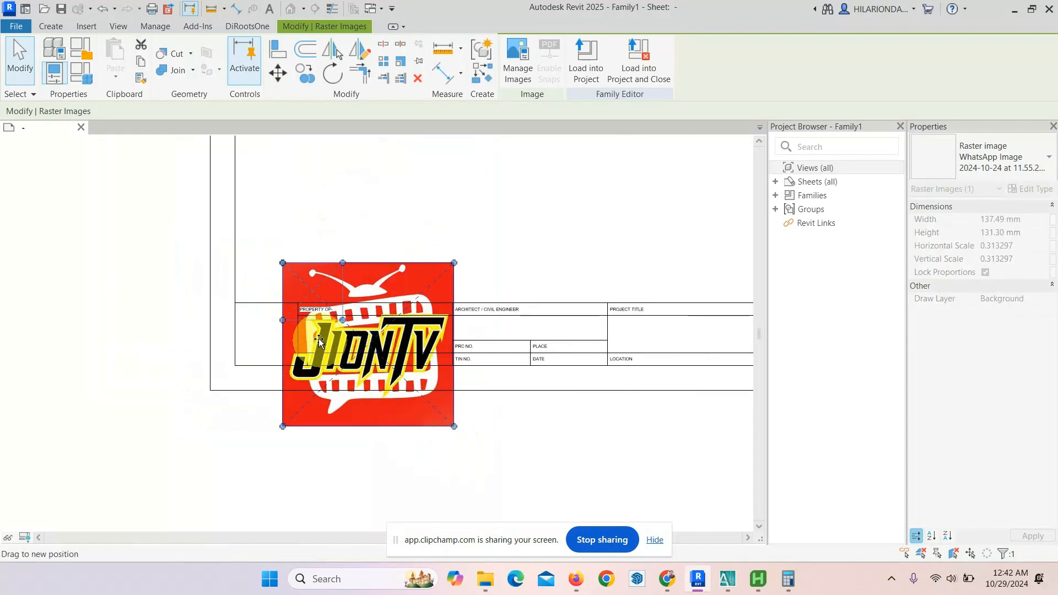
{"action": "left_click_drag", "start_coordinate": [319, 338], "coordinate": [325, 327]}
{"action": "scroll", "coordinate": [319, 333], "scroll_direction": "up", "scroll_amount": 2}
{"action": "middle_click_drag", "start_coordinate": [312, 309], "coordinate": [482, 314]}
{"action": "scroll", "coordinate": [480, 311], "scroll_direction": "up", "scroll_amount": 1}
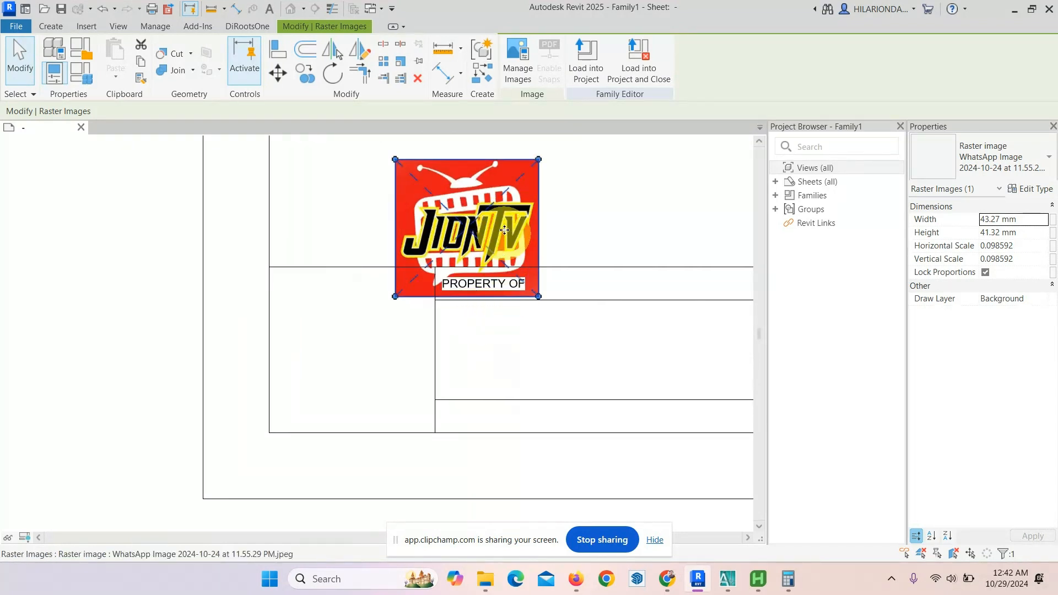
{"action": "left_click_drag", "start_coordinate": [504, 230], "coordinate": [388, 333]}
{"action": "left_click", "coordinate": [147, 288]}
{"action": "scroll", "coordinate": [217, 328], "scroll_direction": "down", "scroll_amount": 3}
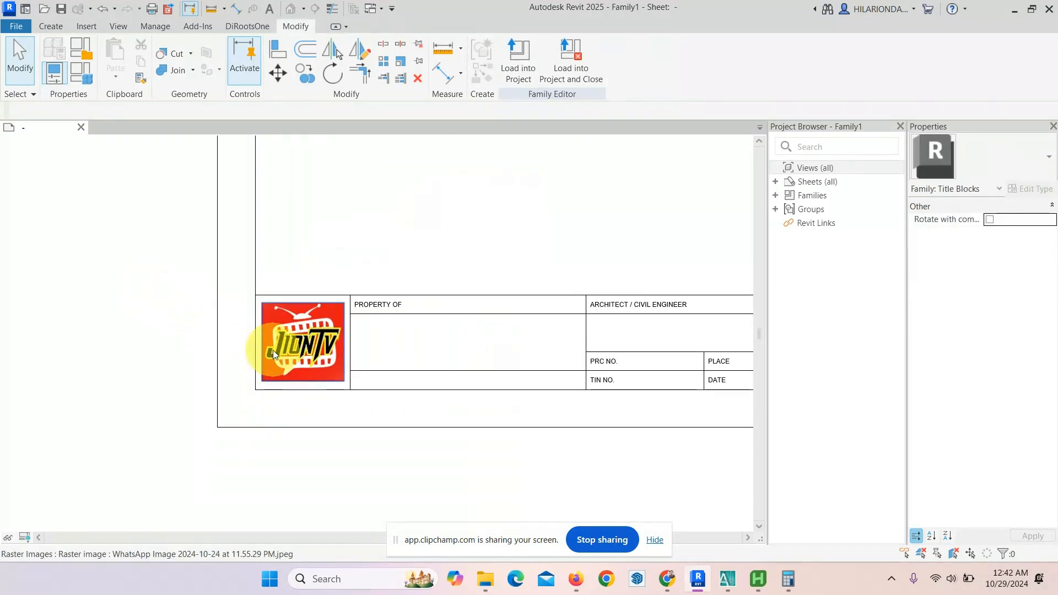
Save the family as TITLE BLOCK 20X30 in the Desktop folder REVIT TUTORIALS, subfolder TITLE BLOCK-20X30 INCH-762X508.
{"action": "scroll", "coordinate": [273, 349], "scroll_direction": "down", "scroll_amount": 5}
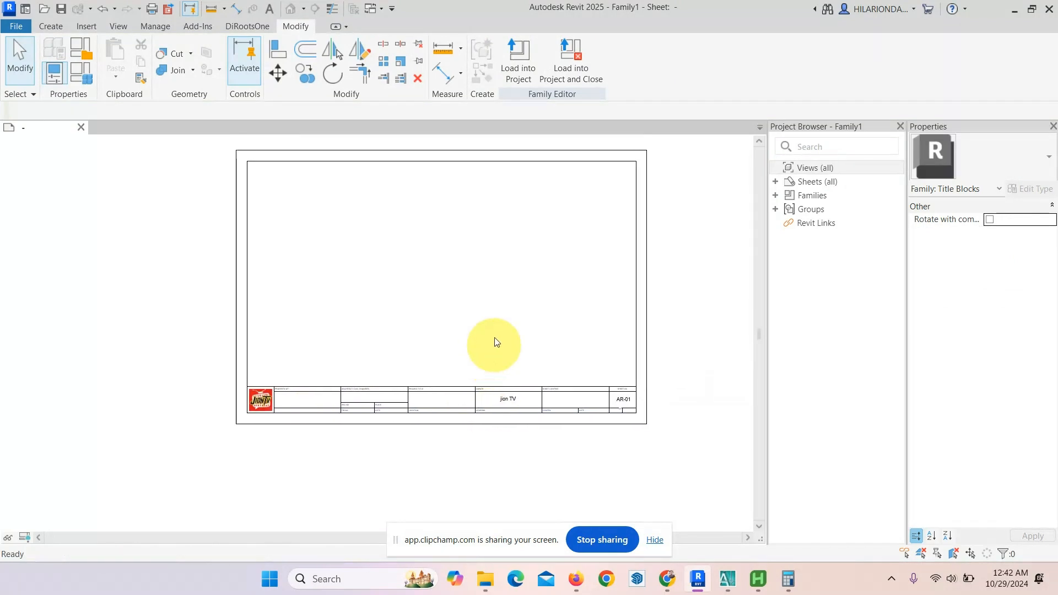
{"action": "scroll", "coordinate": [489, 301], "scroll_direction": "up", "scroll_amount": 1}
{"action": "middle_click_drag", "start_coordinate": [534, 323], "coordinate": [574, 328]}
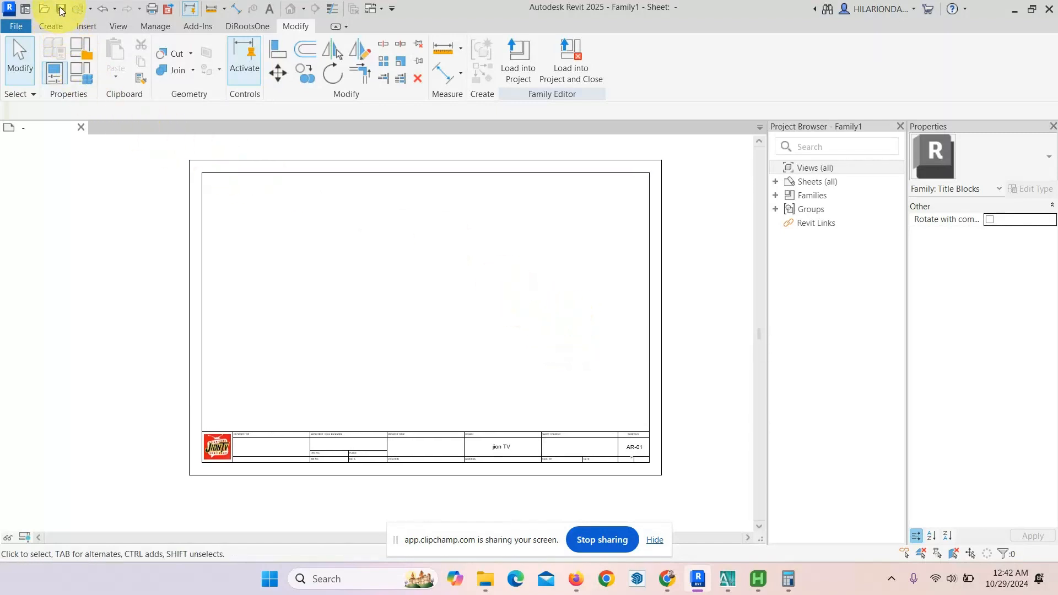
{"action": "key", "text": "ctrl+s"}
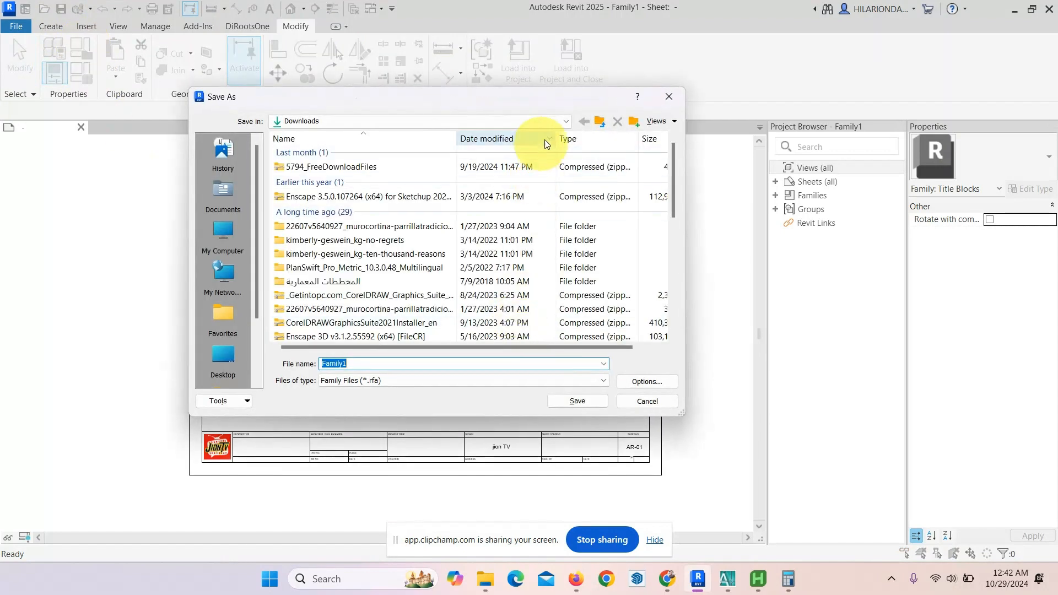
{"action": "left_click", "coordinate": [565, 122]}
{"action": "left_click", "coordinate": [373, 136]}
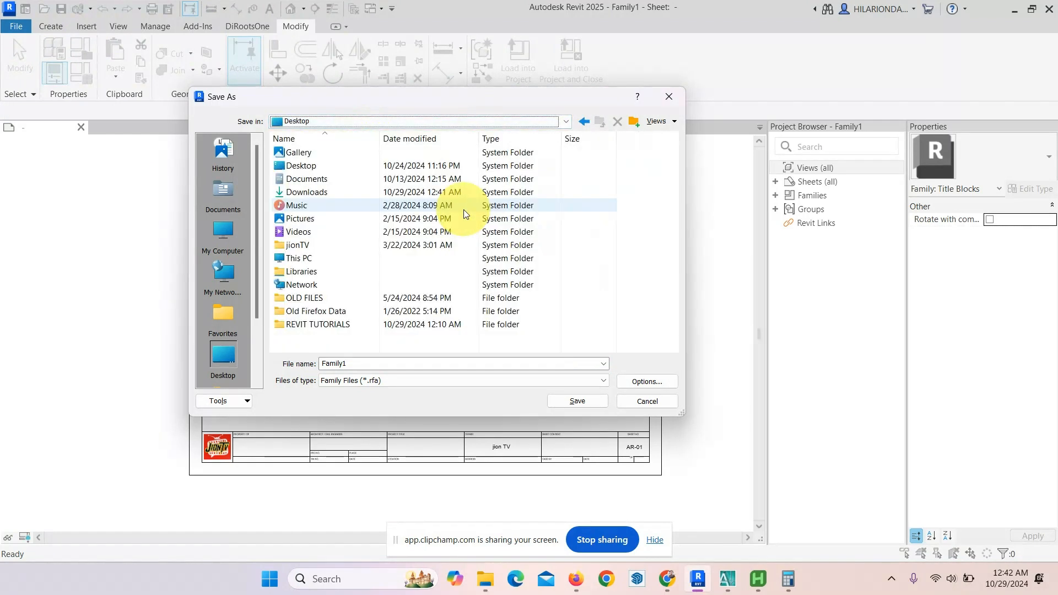
{"action": "double_click", "coordinate": [339, 325]}
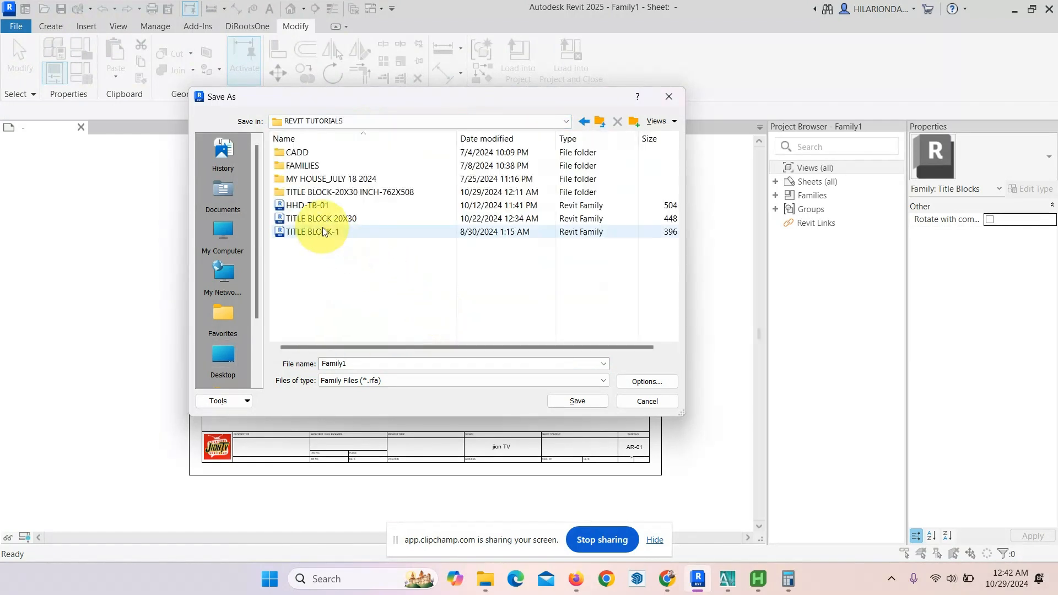
{"action": "double_click", "coordinate": [387, 193]}
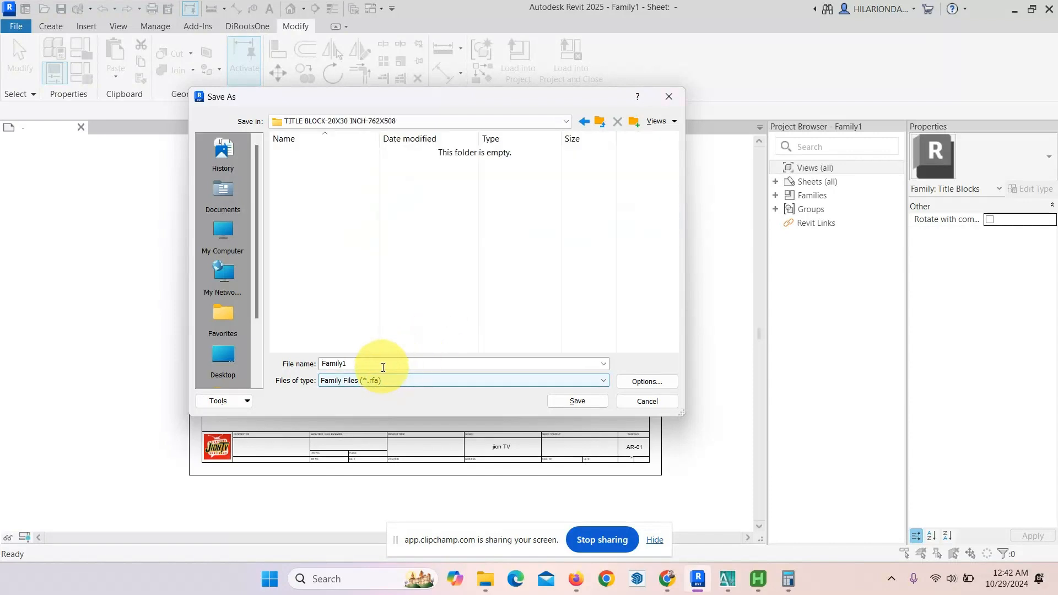
{"action": "type", "text": "TITLE BLOCK 20X30"}
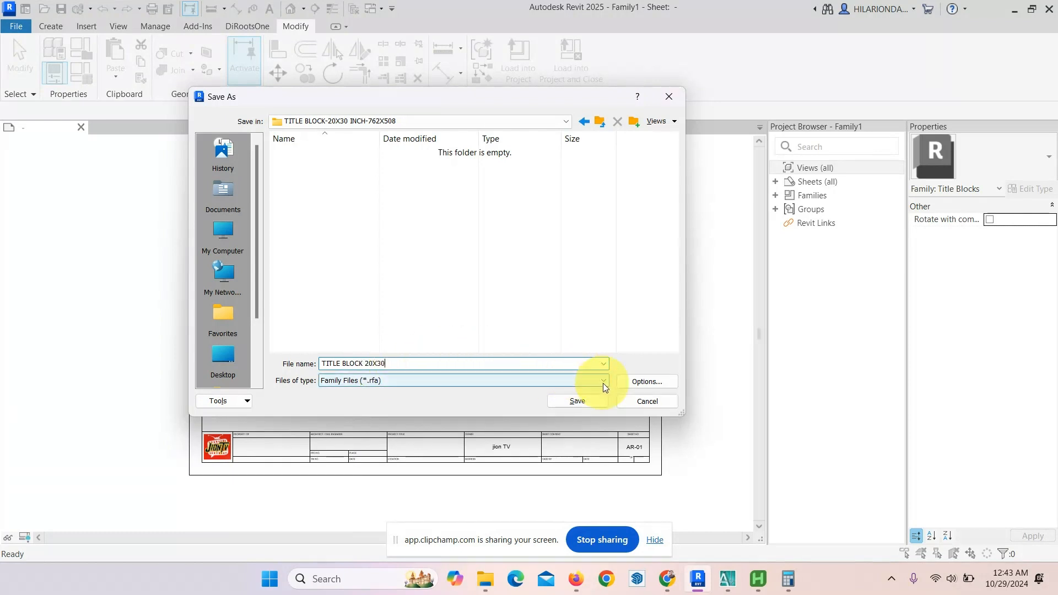
{"action": "left_click", "coordinate": [584, 402]}
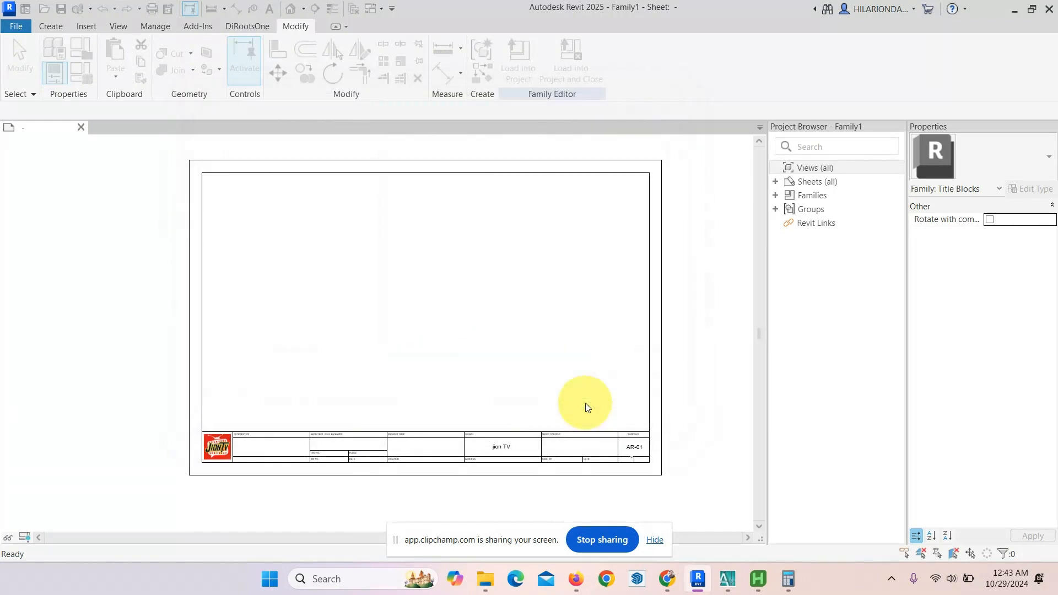
{"action": "left_click", "coordinate": [601, 540]}
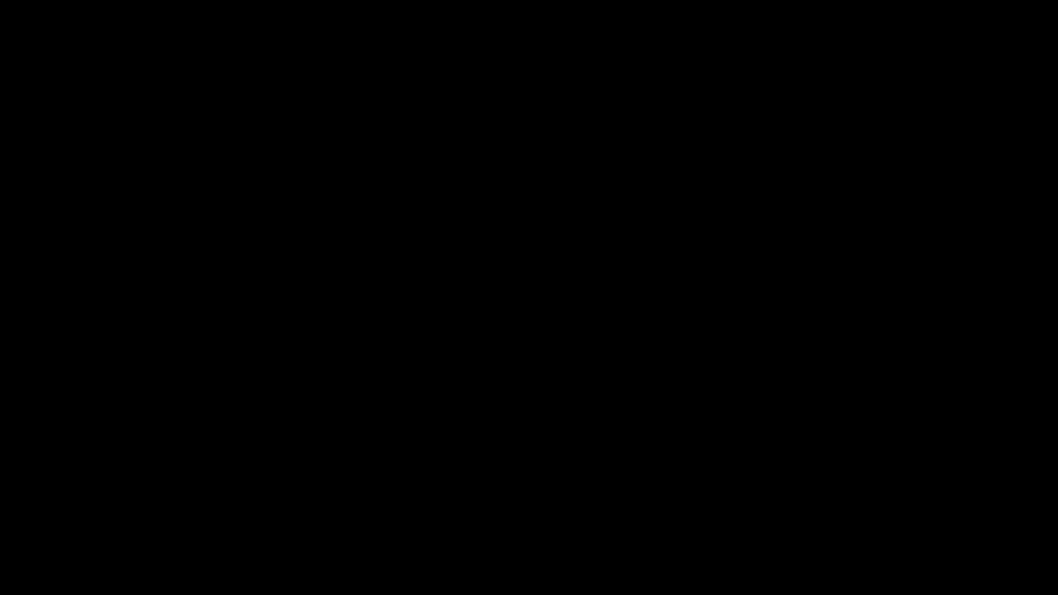